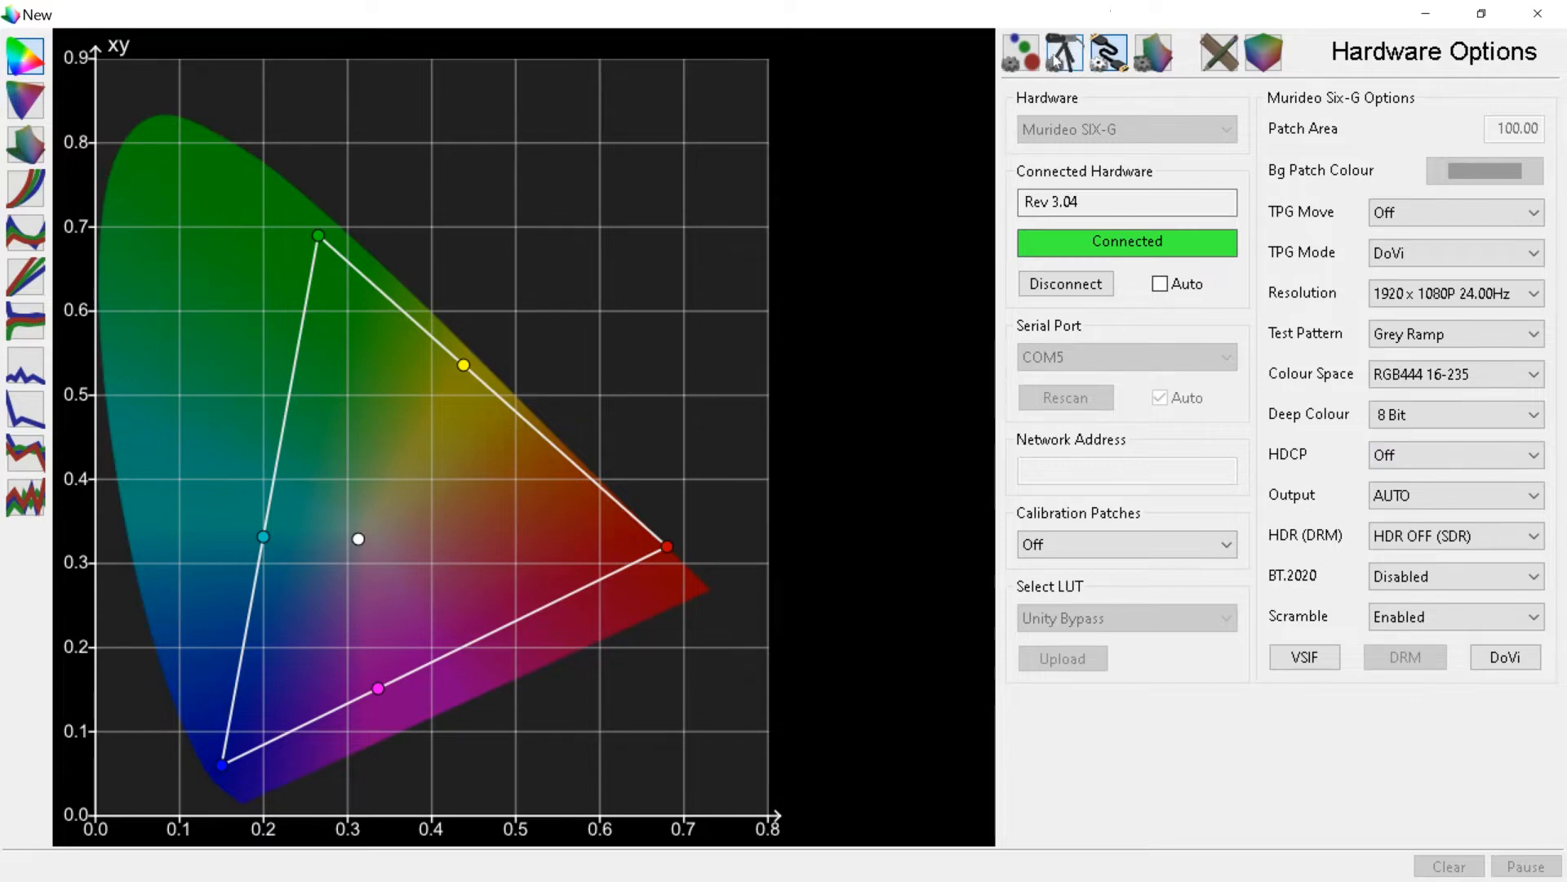
Connect the Klein K10 / K10-A / K80 probe on serial port COM9.
click(1060, 54)
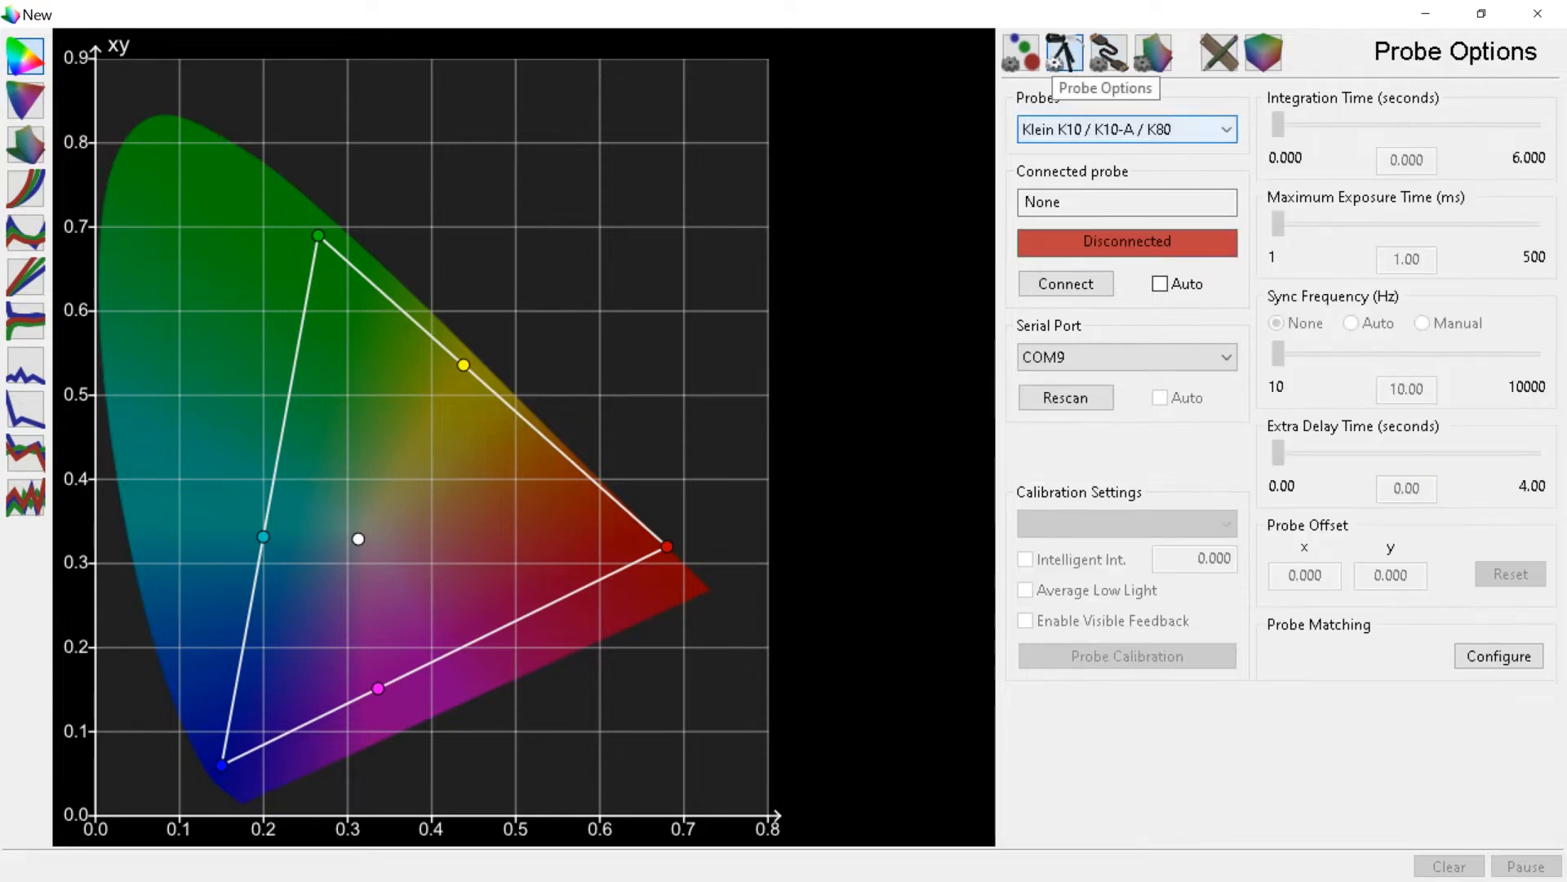
click(1078, 284)
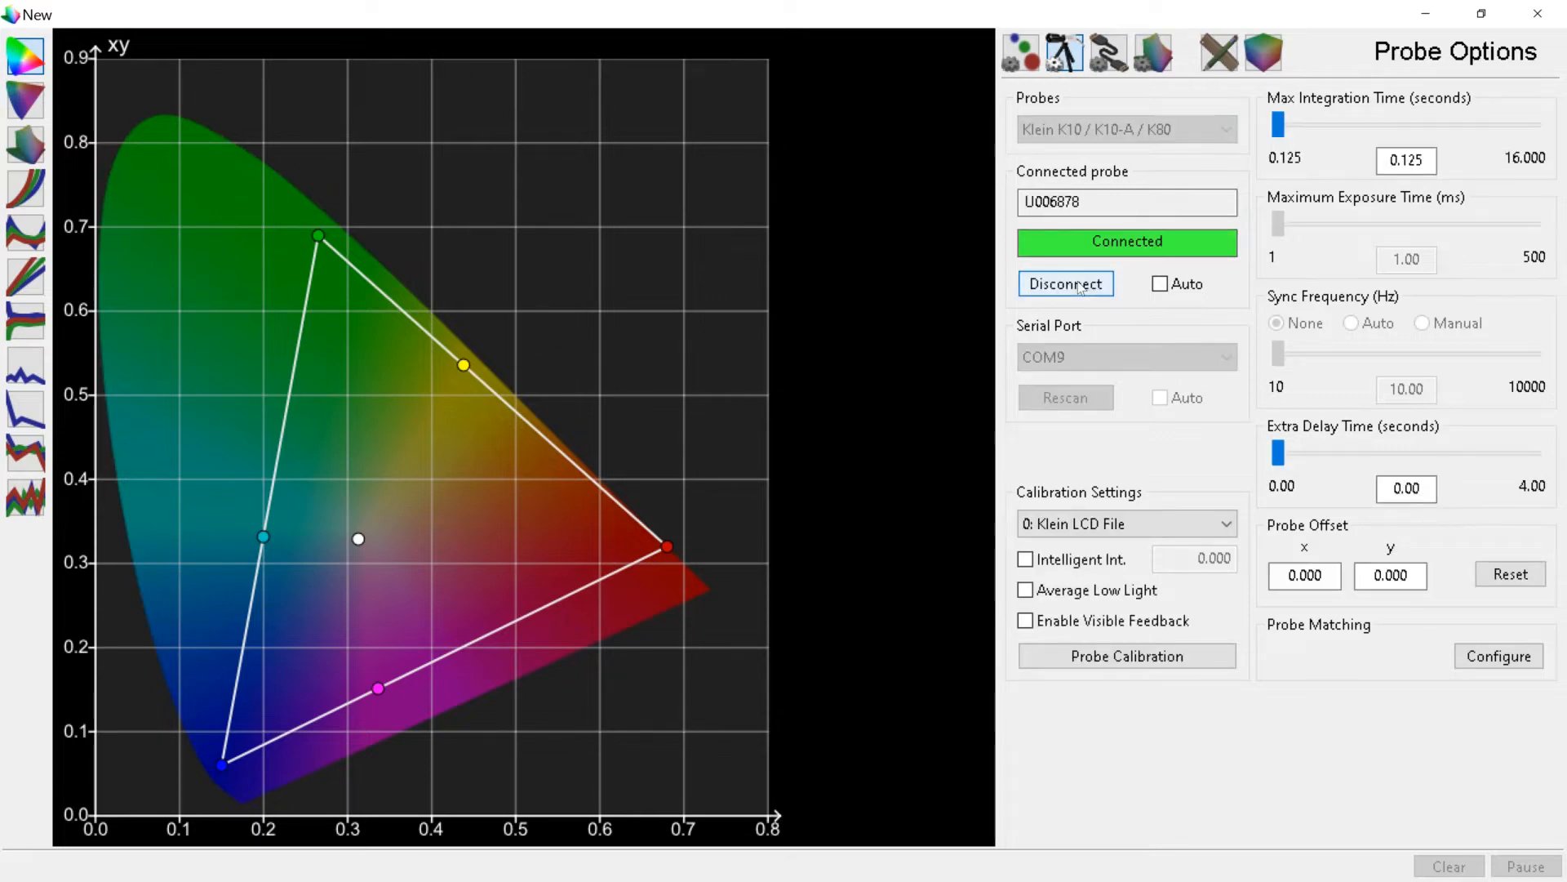
Set the Murideo Six-G's VSIF mode to User with the VSIF DoVi STD preset, and apply the VSIF data to the generator.
click(1109, 53)
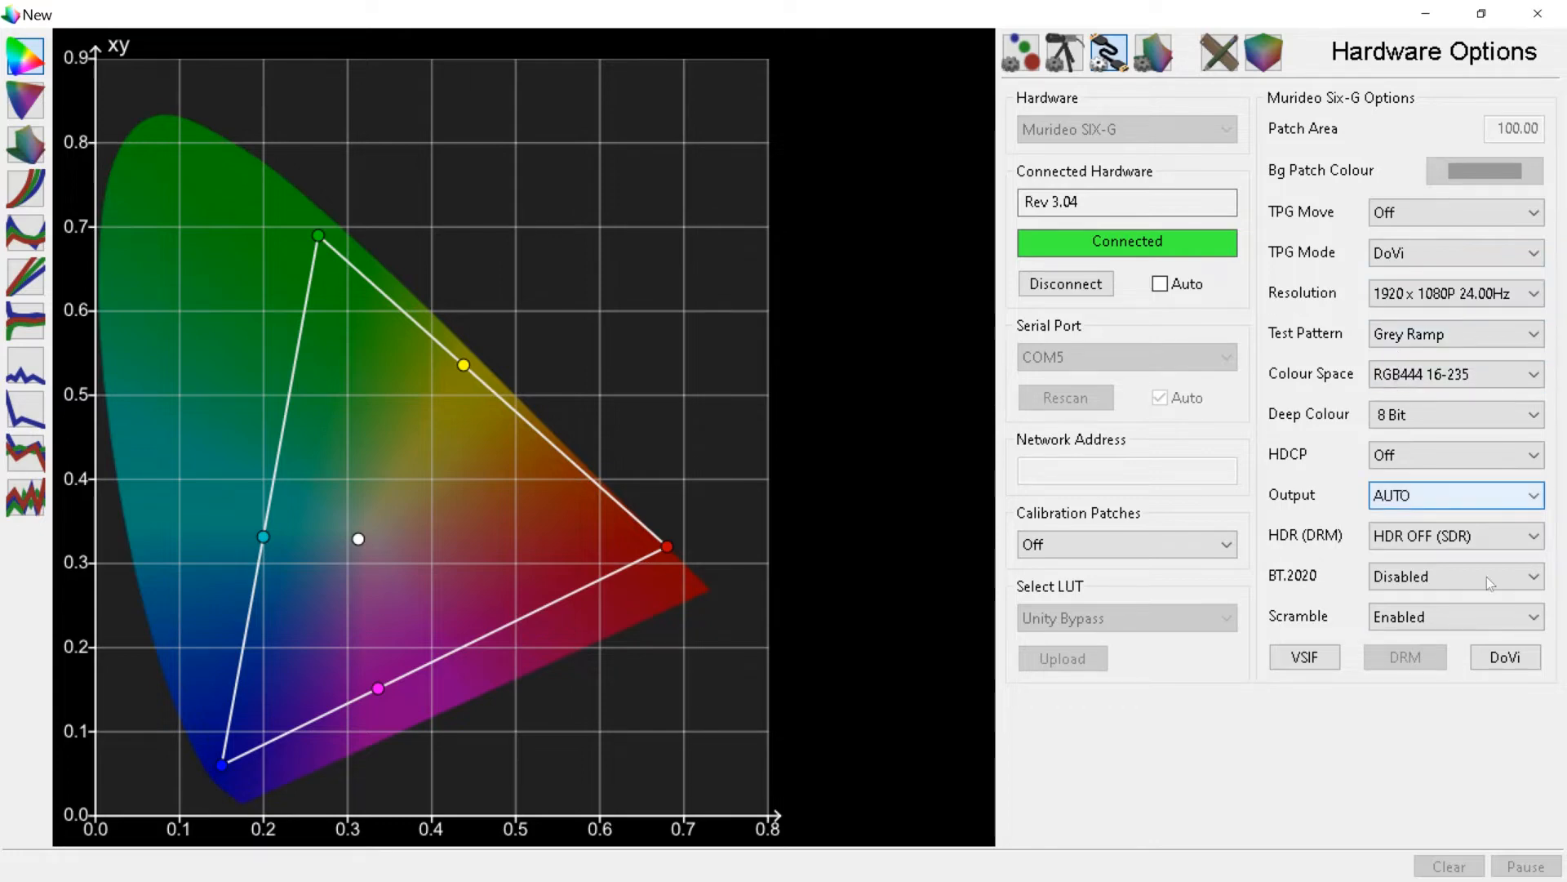
click(1321, 663)
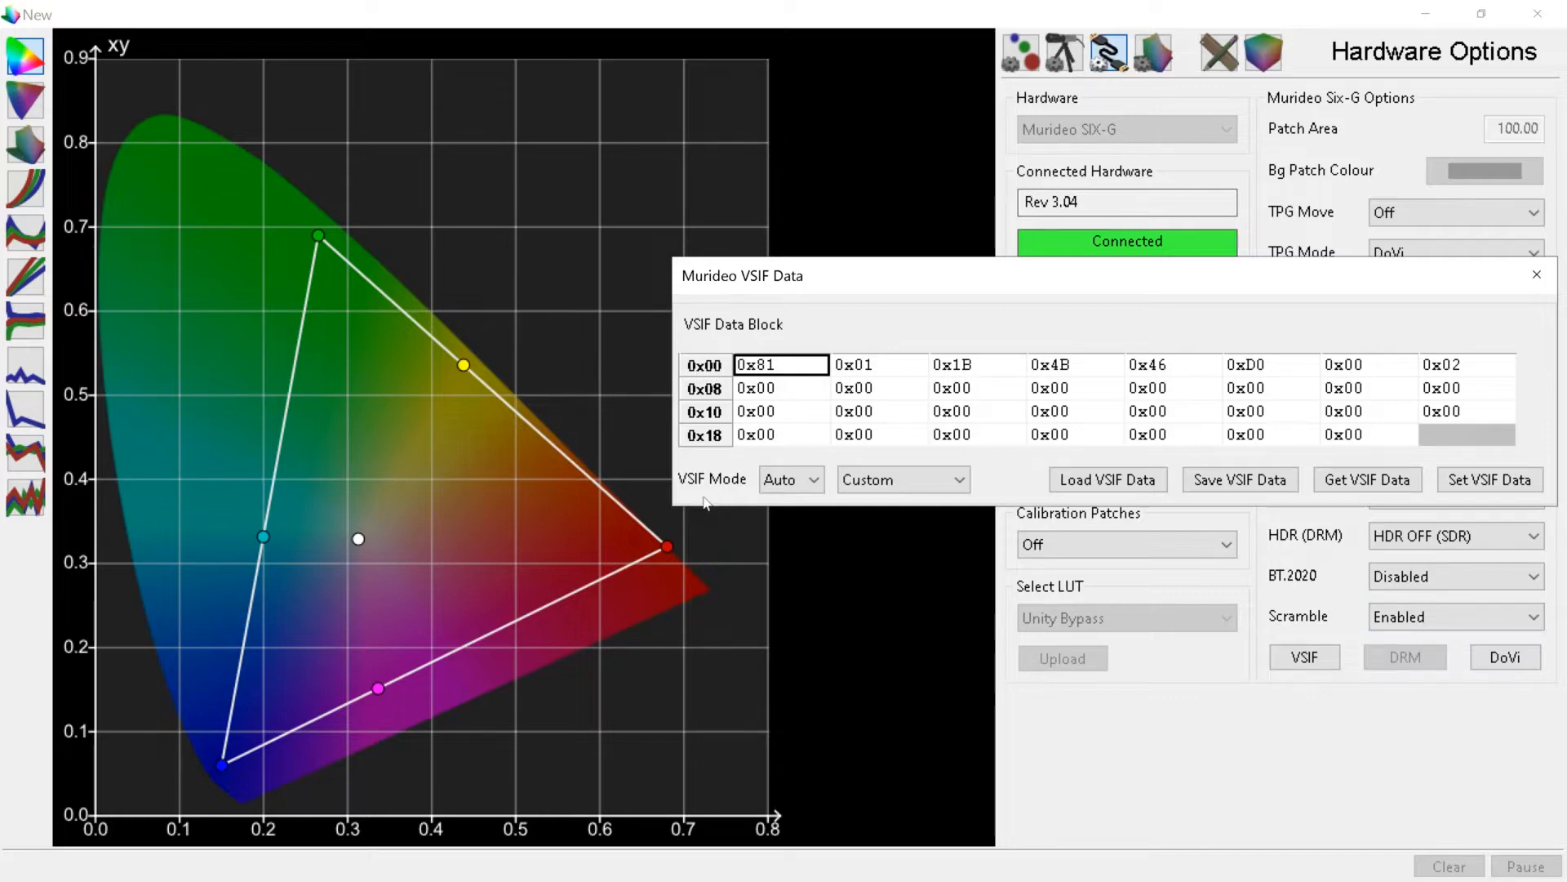
click(799, 488)
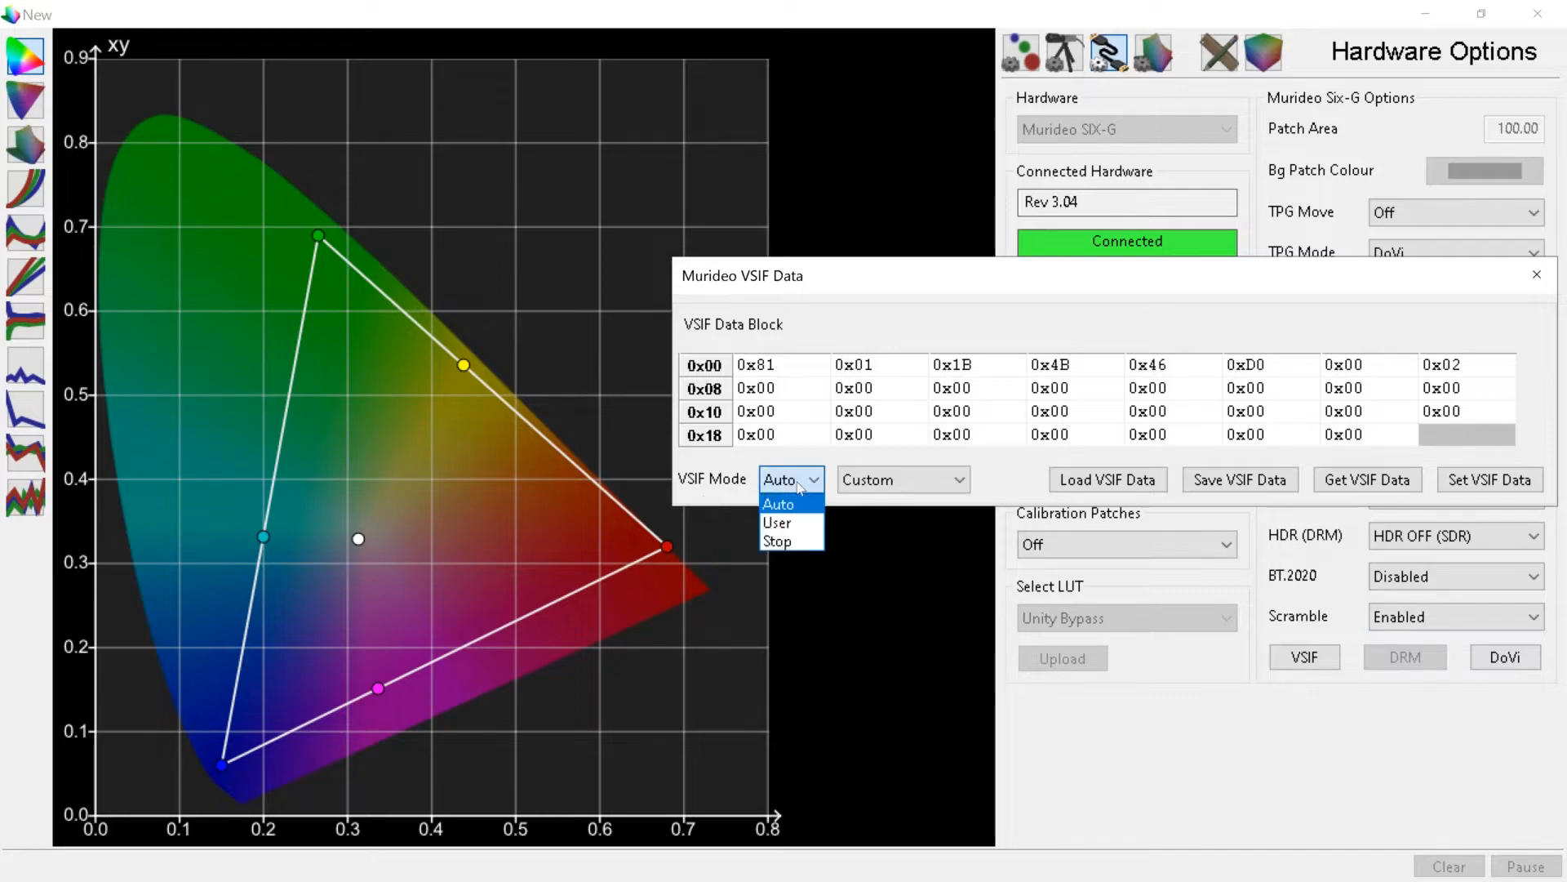
click(808, 516)
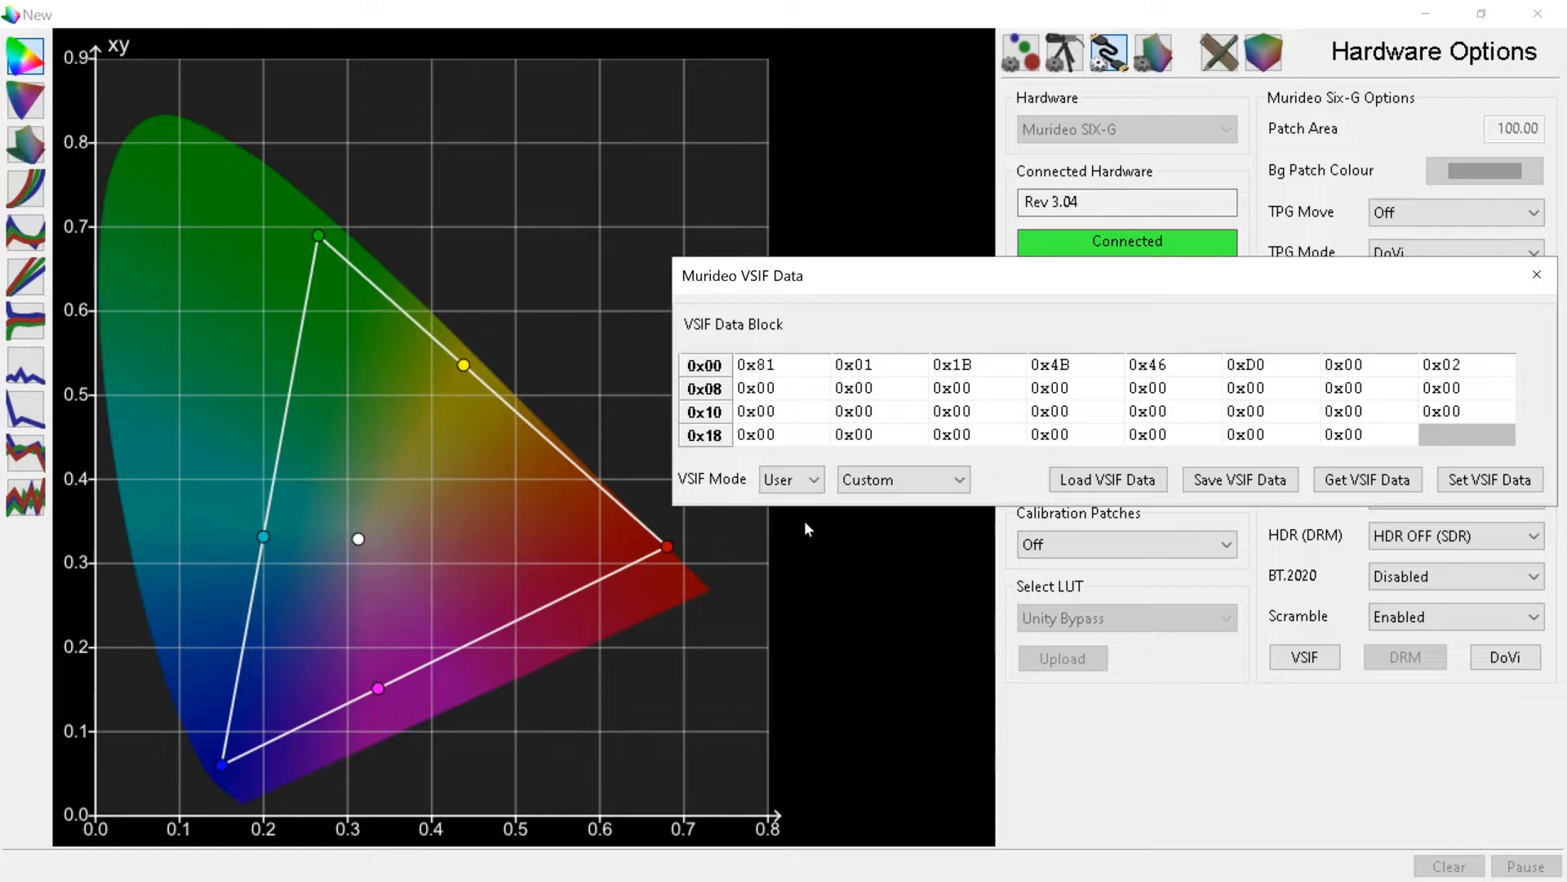
click(883, 480)
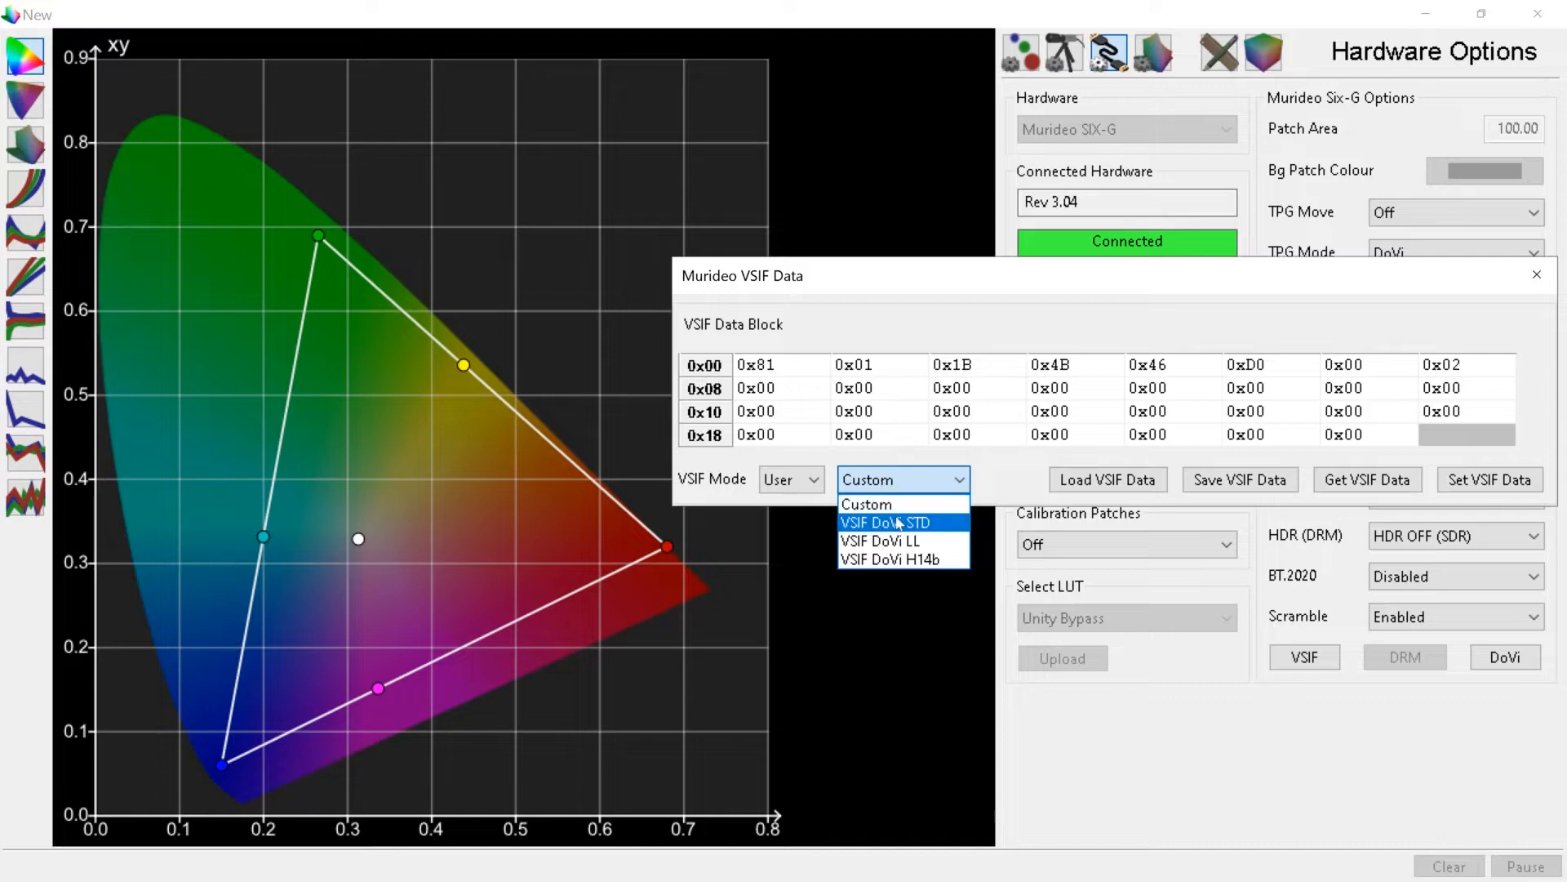
click(898, 523)
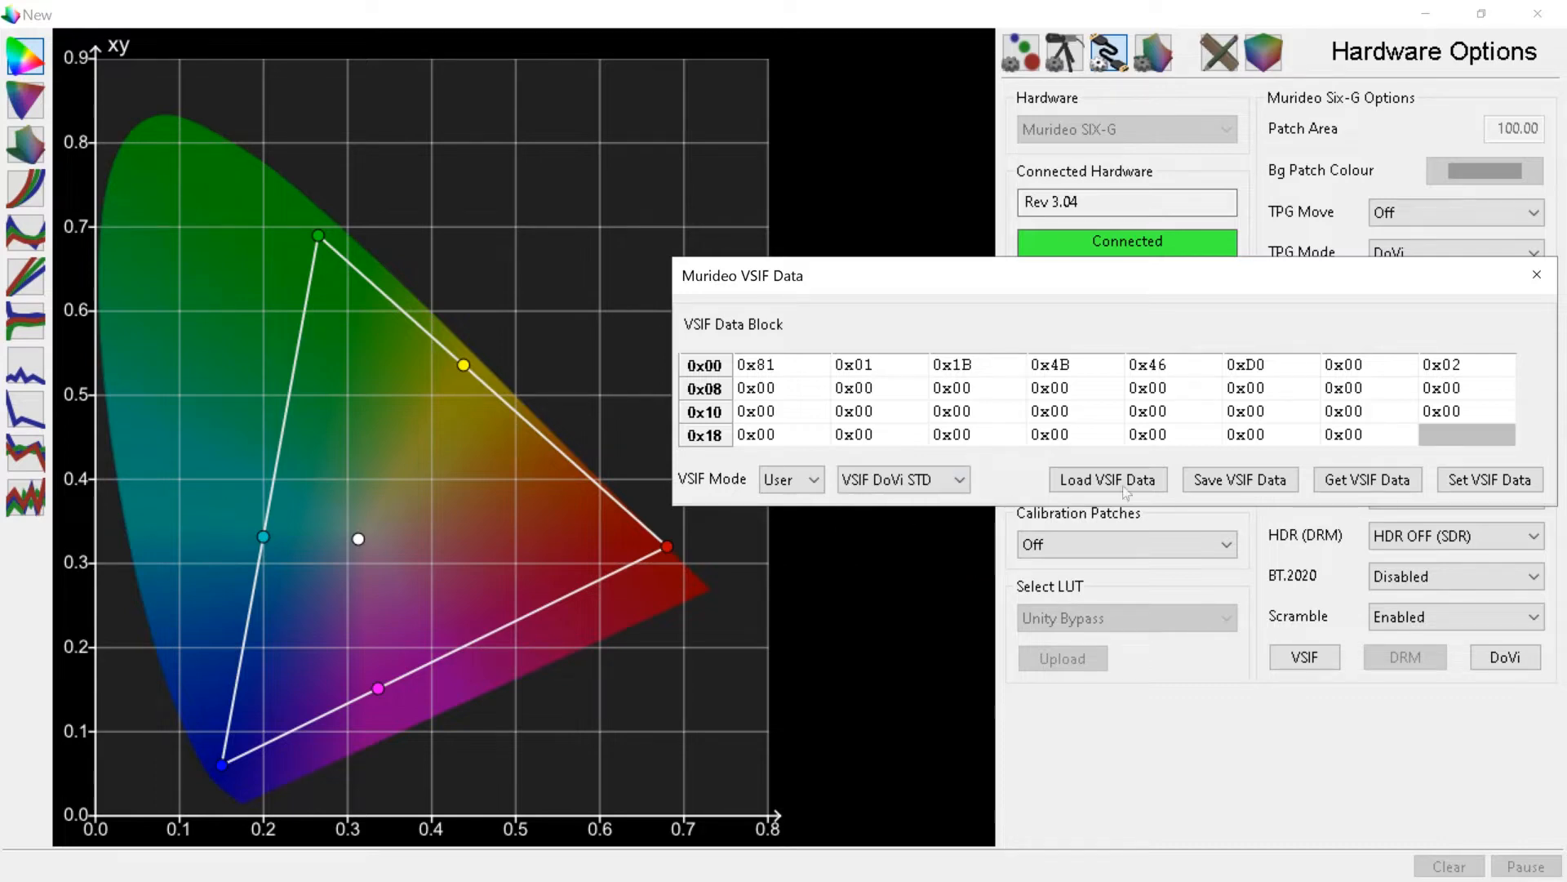
click(1507, 485)
click(1538, 275)
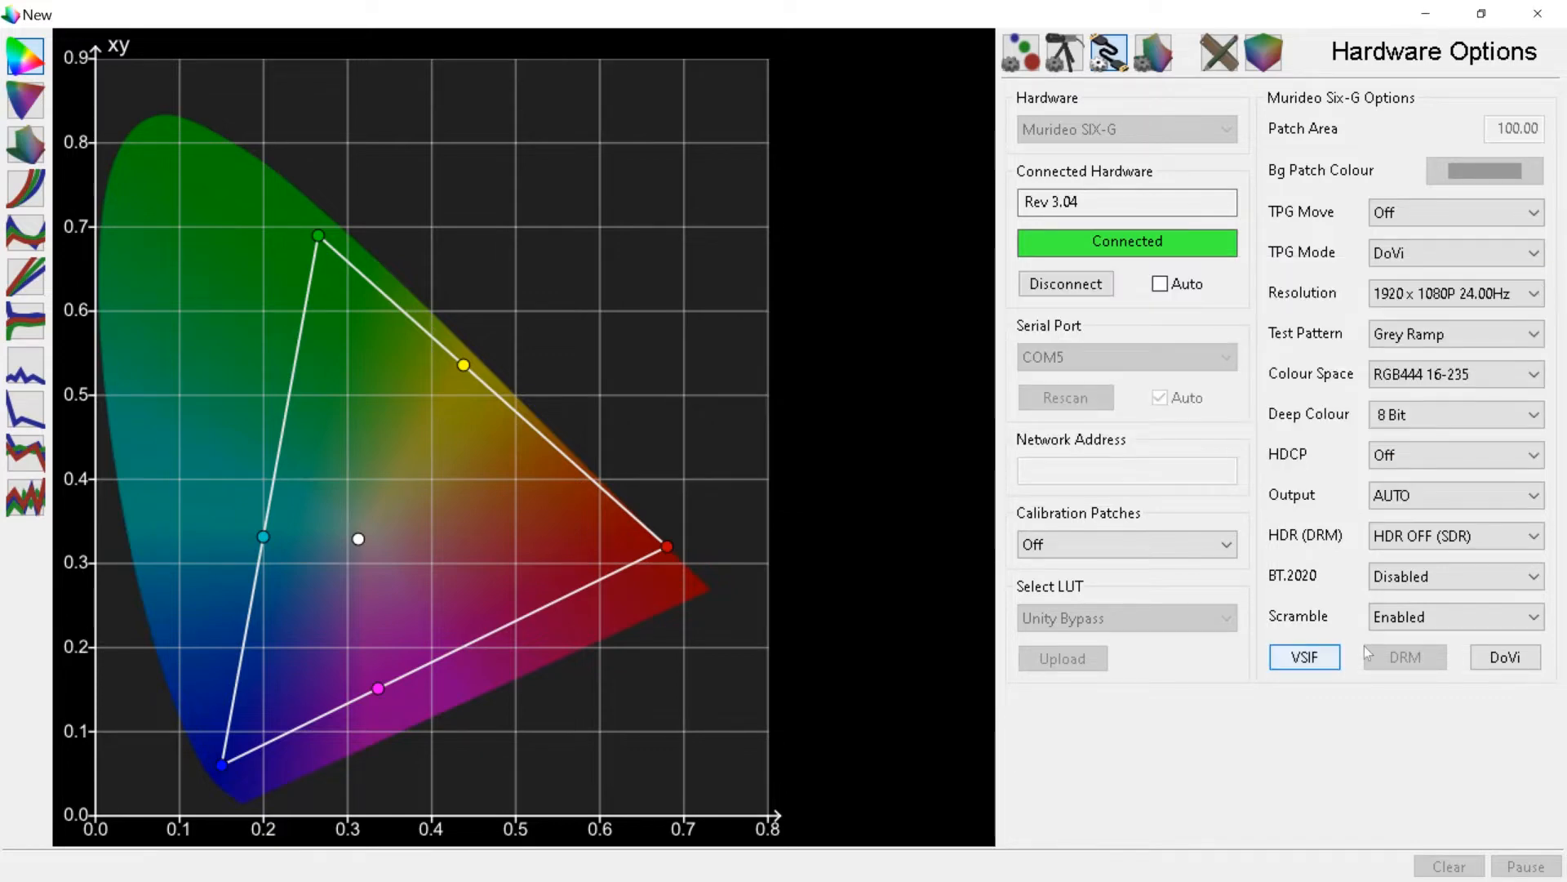
Load the DoVi Default preset into the Murideo Dolby Vision data block and apply it to the generator.
click(1520, 658)
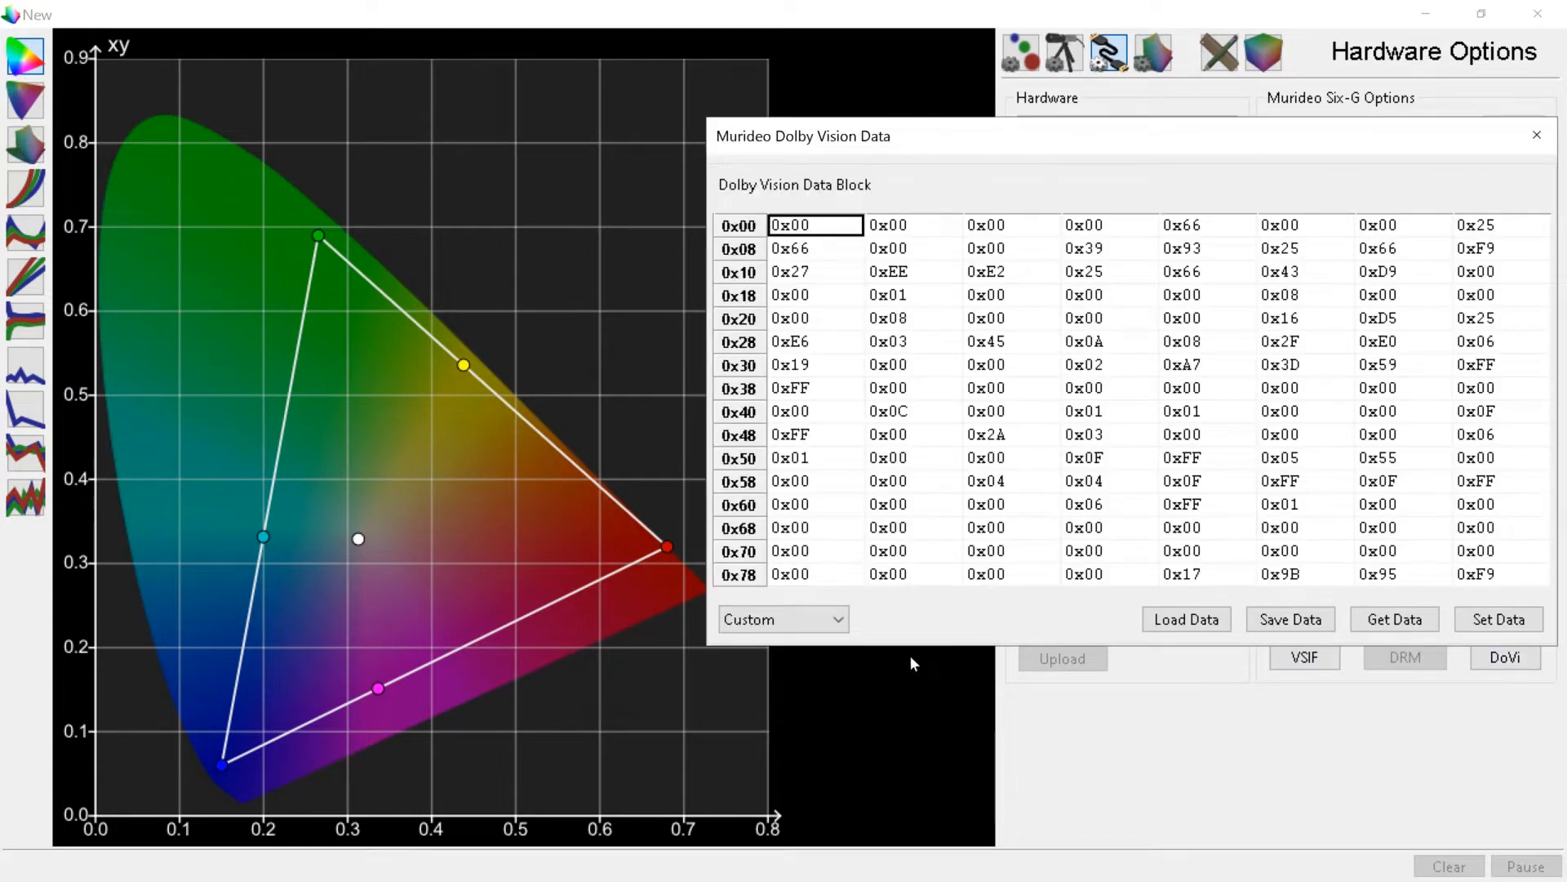
click(806, 623)
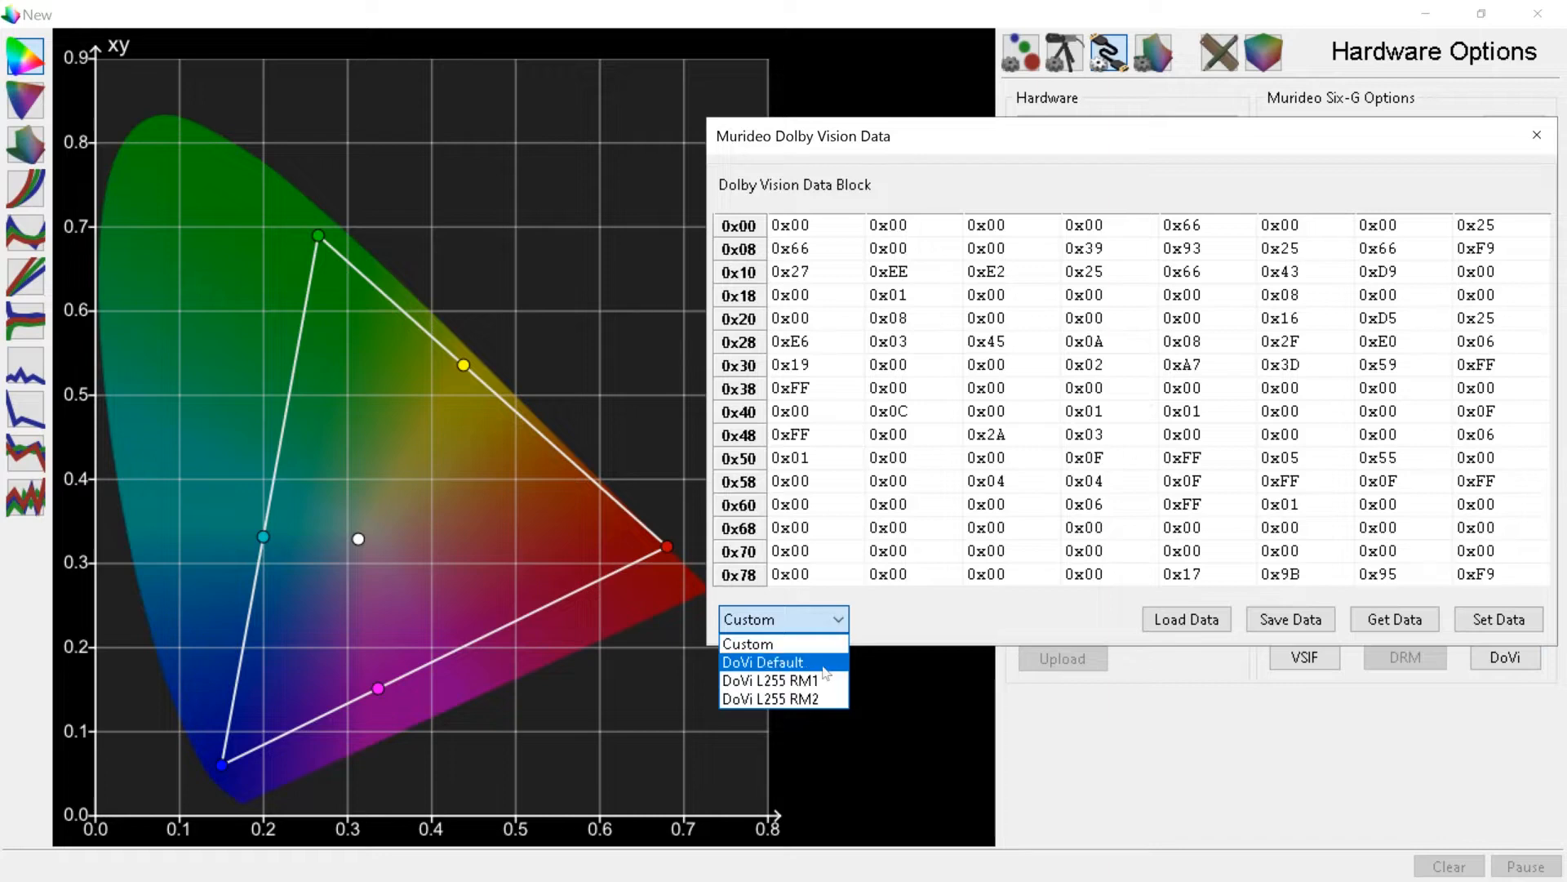
click(824, 663)
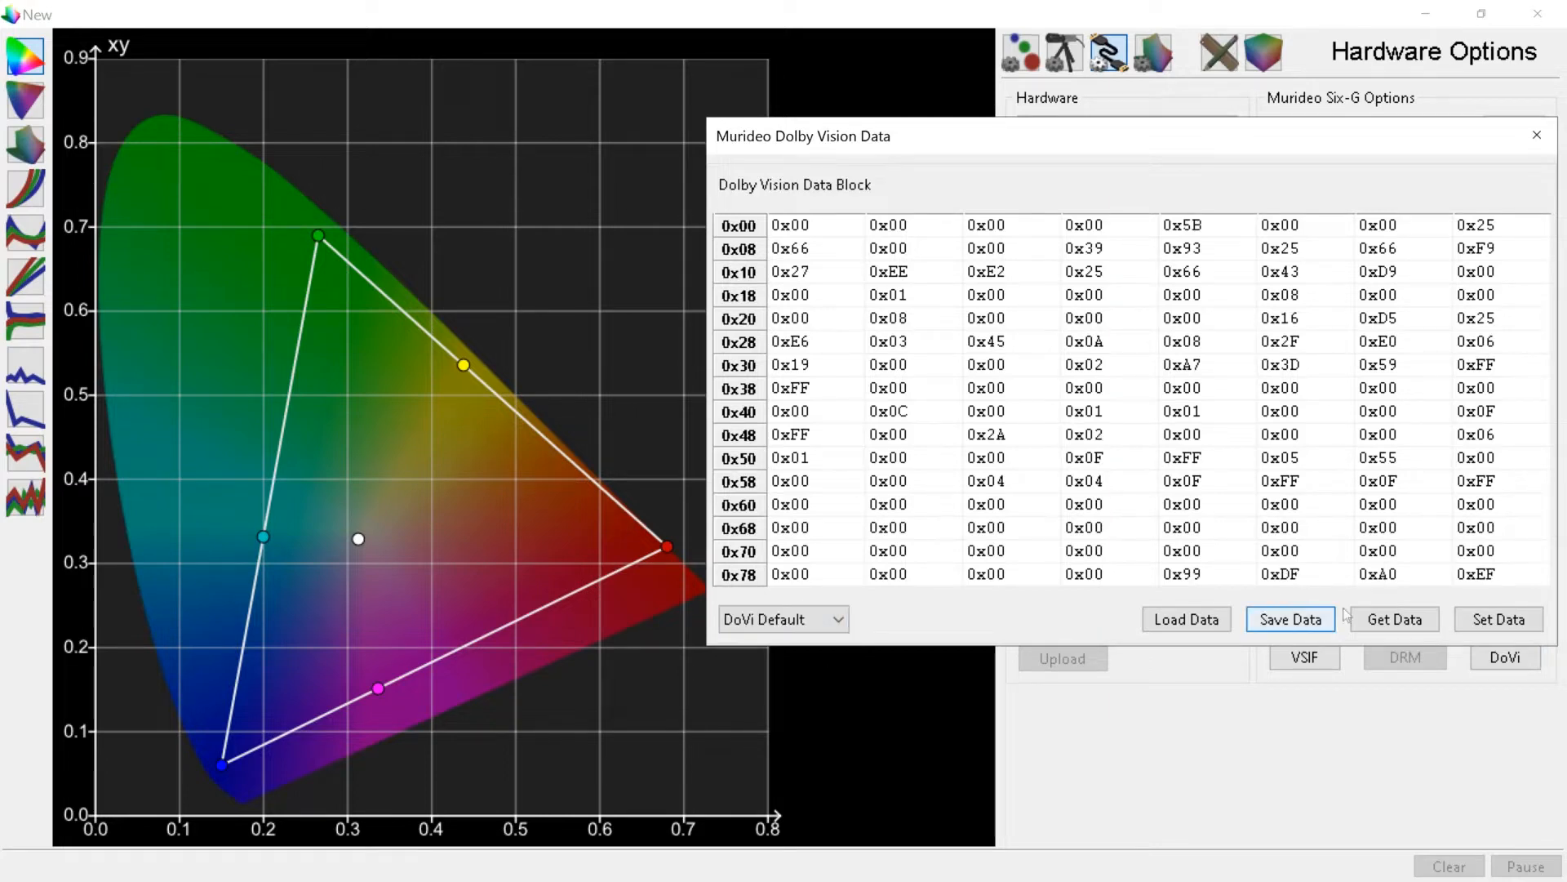
click(1500, 623)
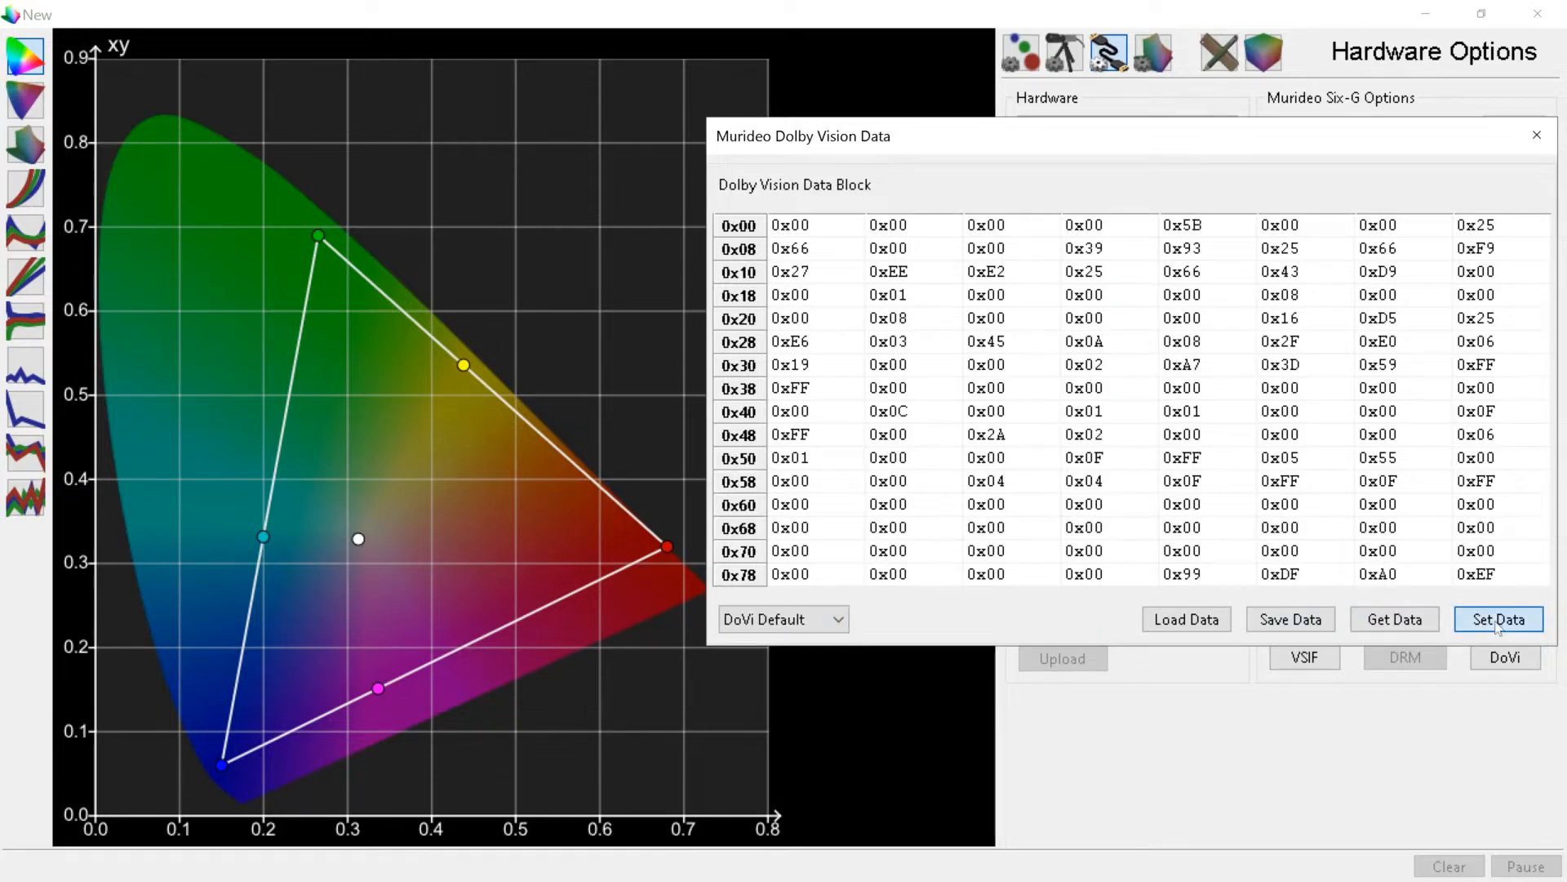
click(1537, 135)
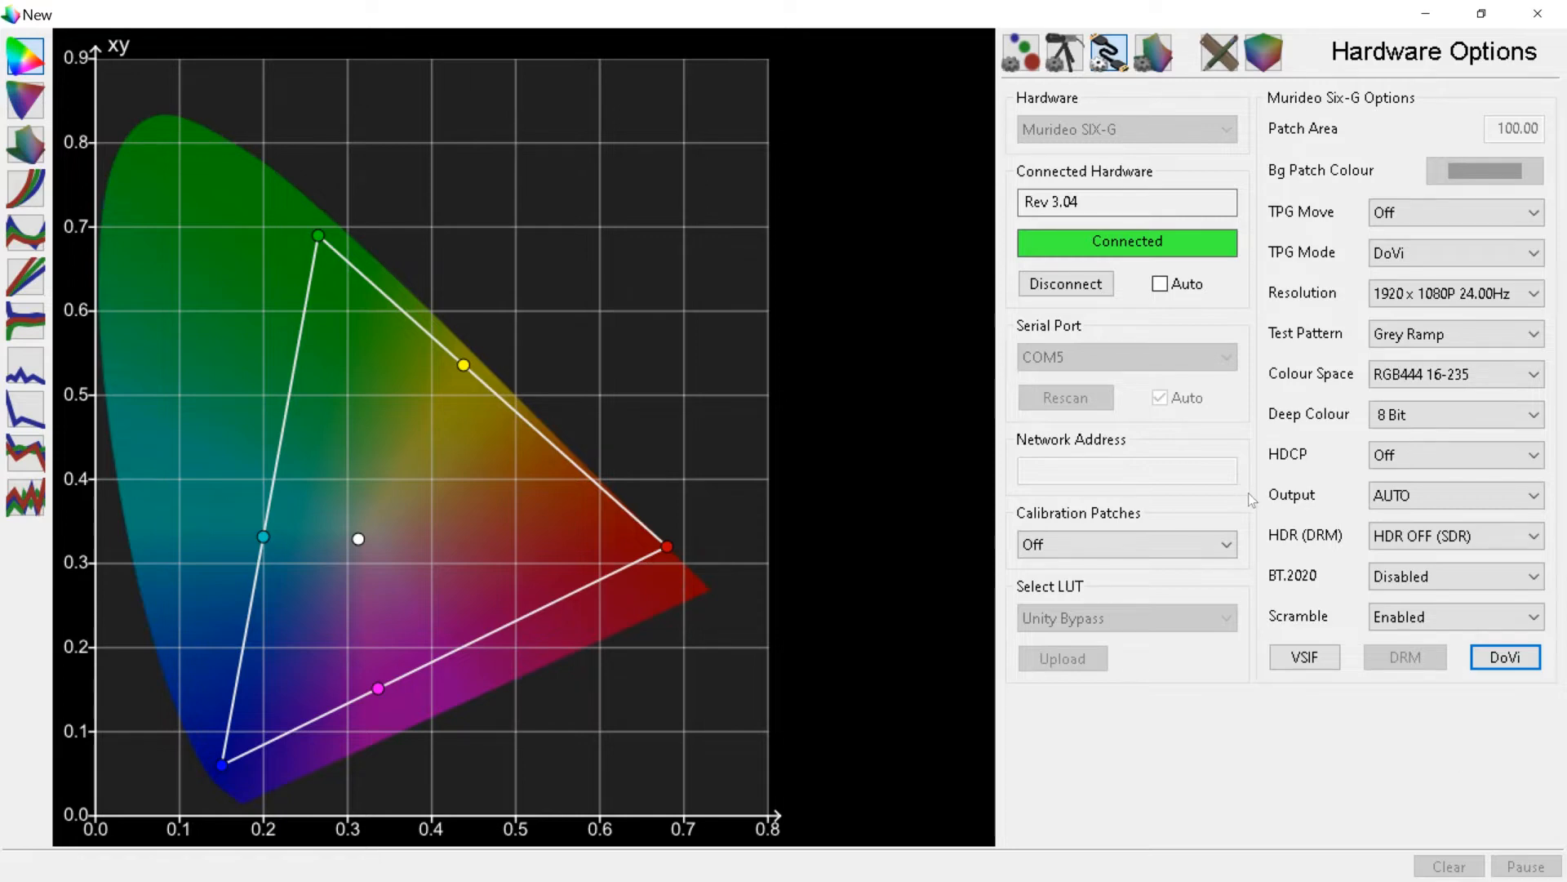
Set the hardware calibration patches to Small and run a Grey Ramp RGB characterisation.
click(1189, 544)
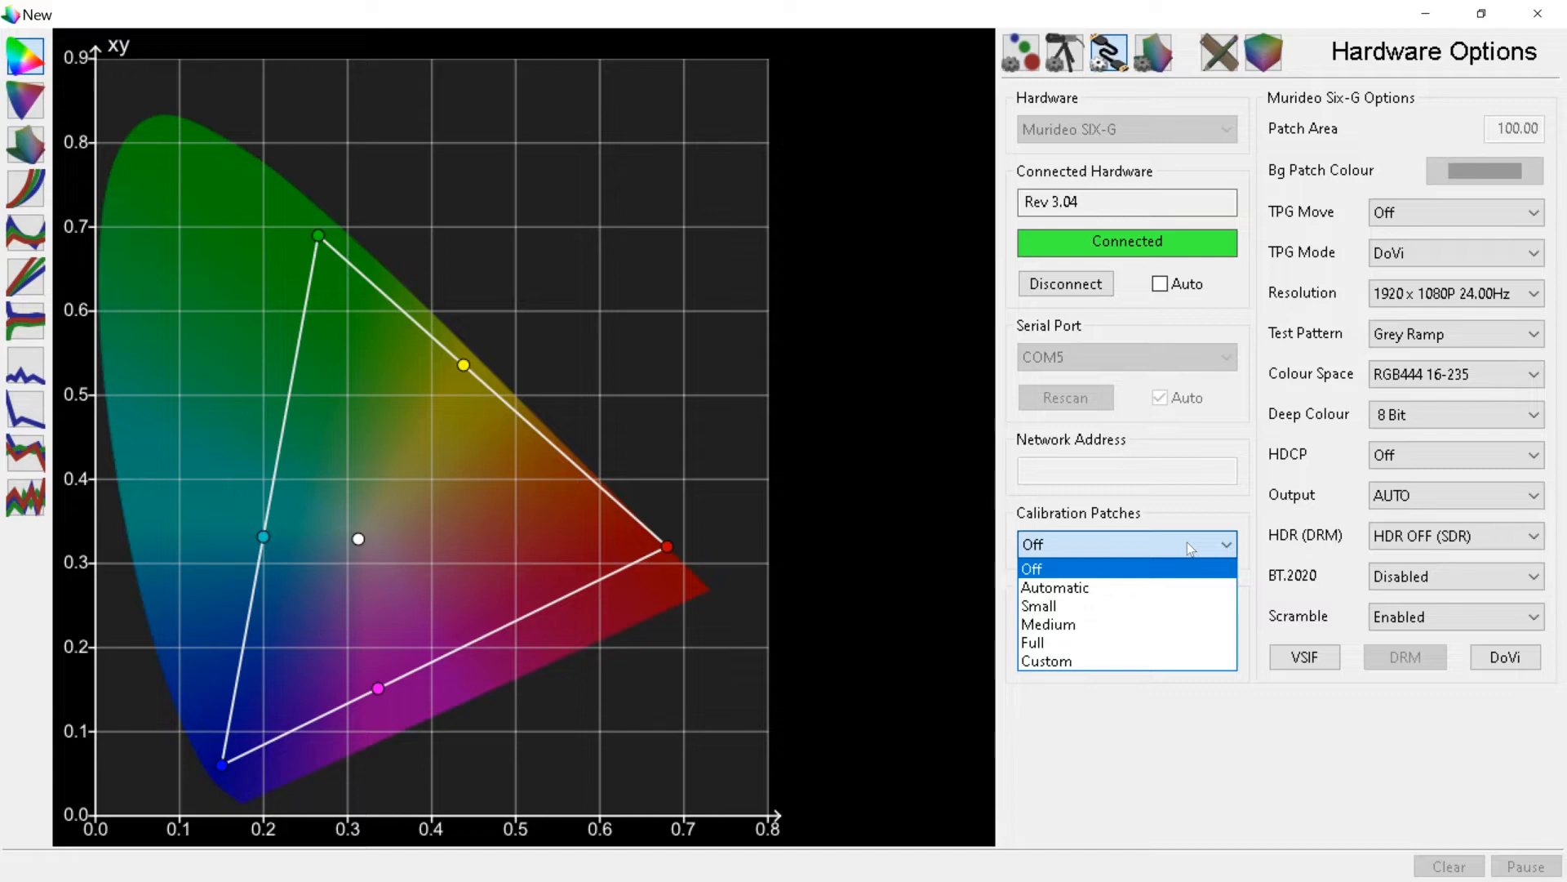
click(1138, 606)
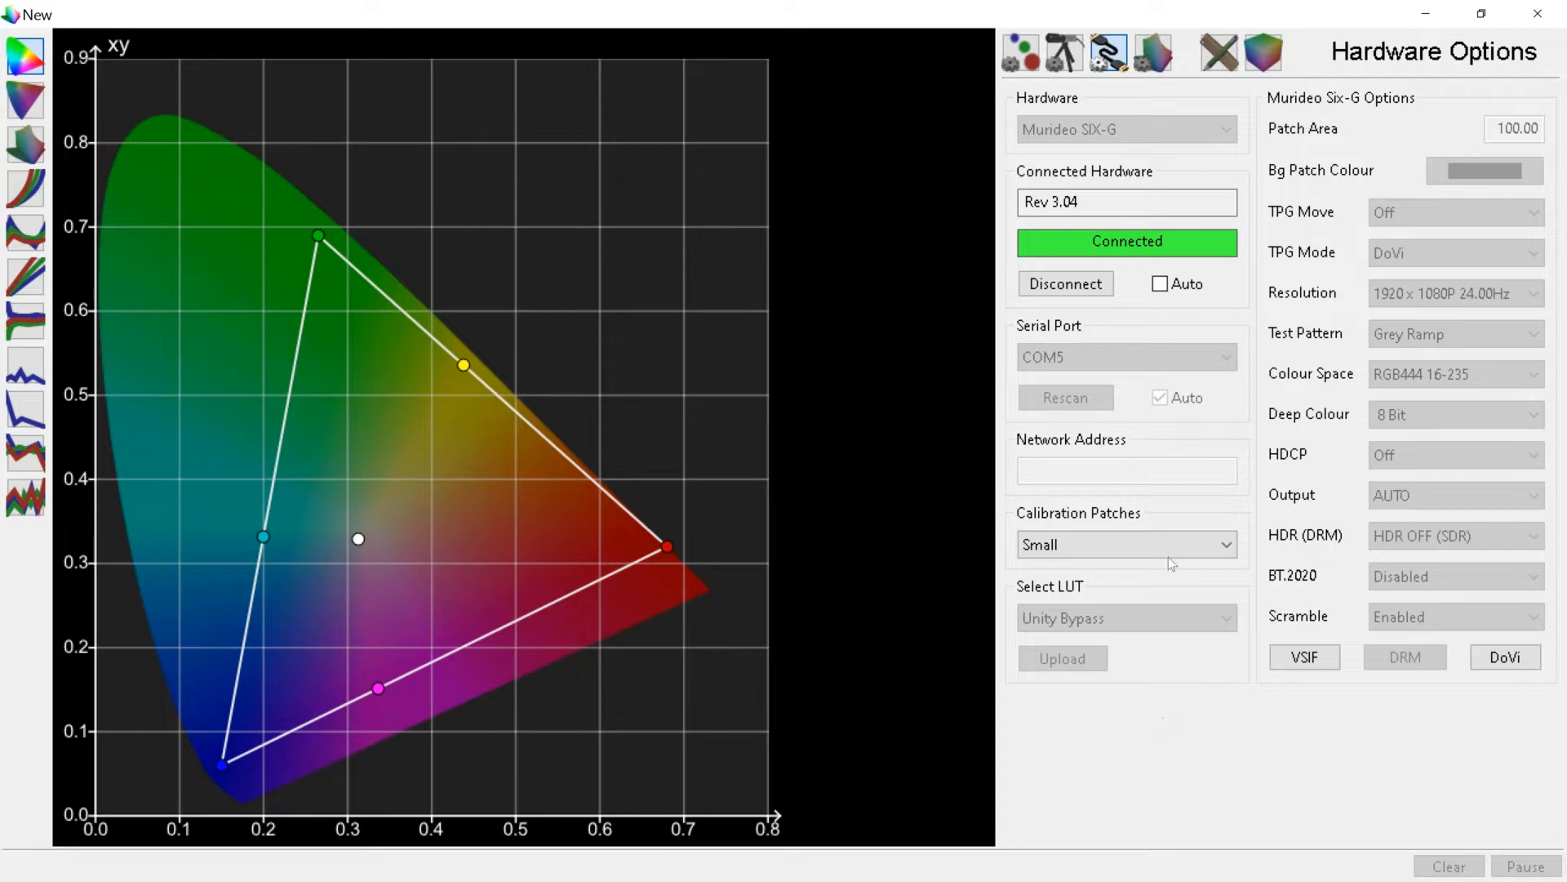
click(1263, 55)
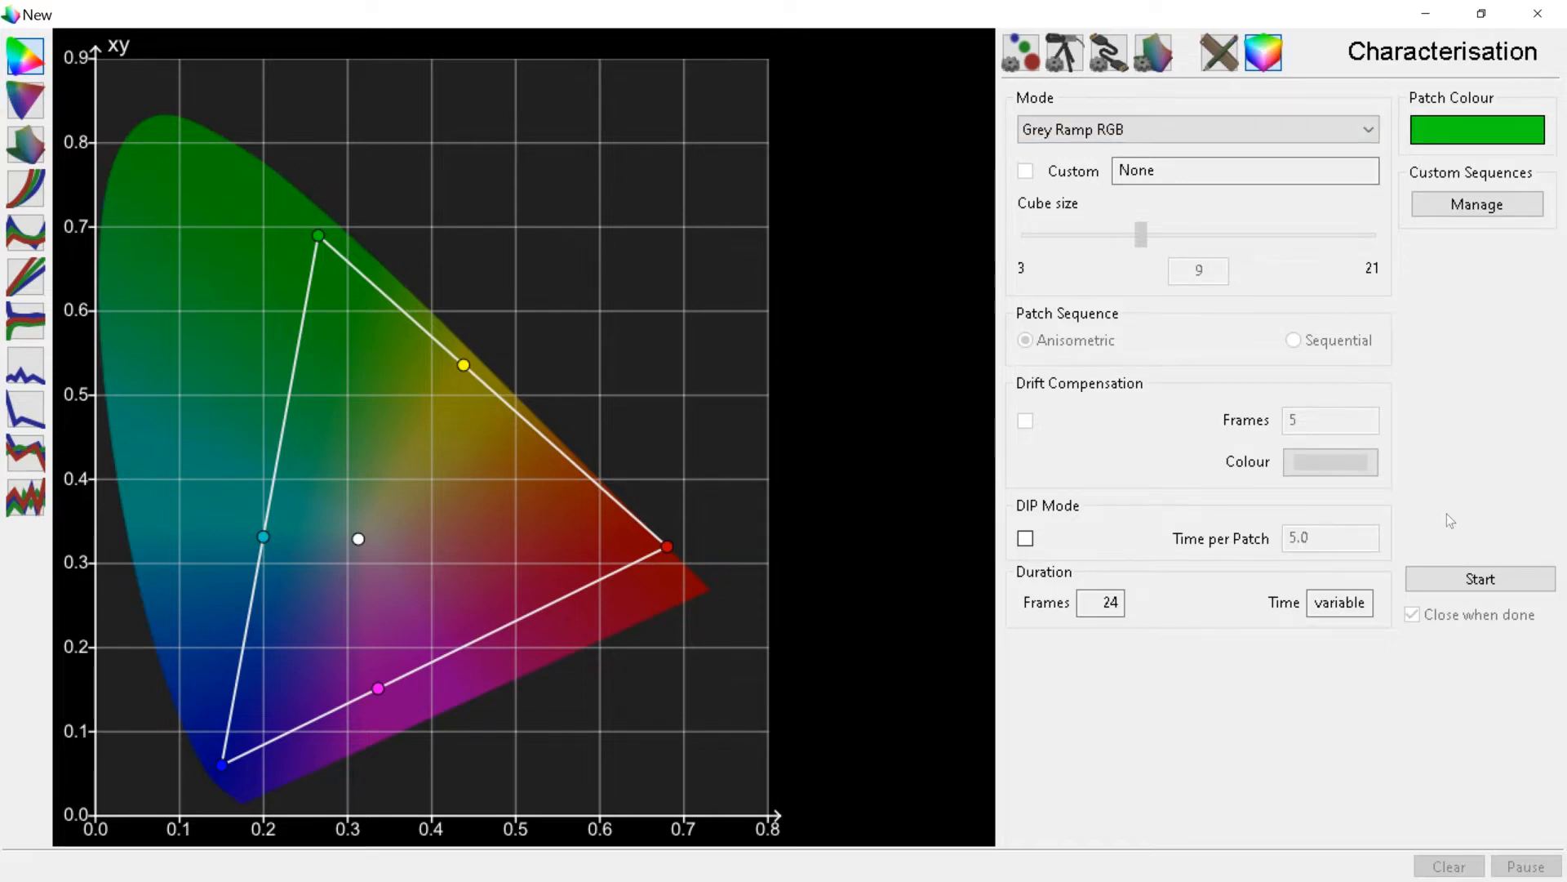
click(1467, 581)
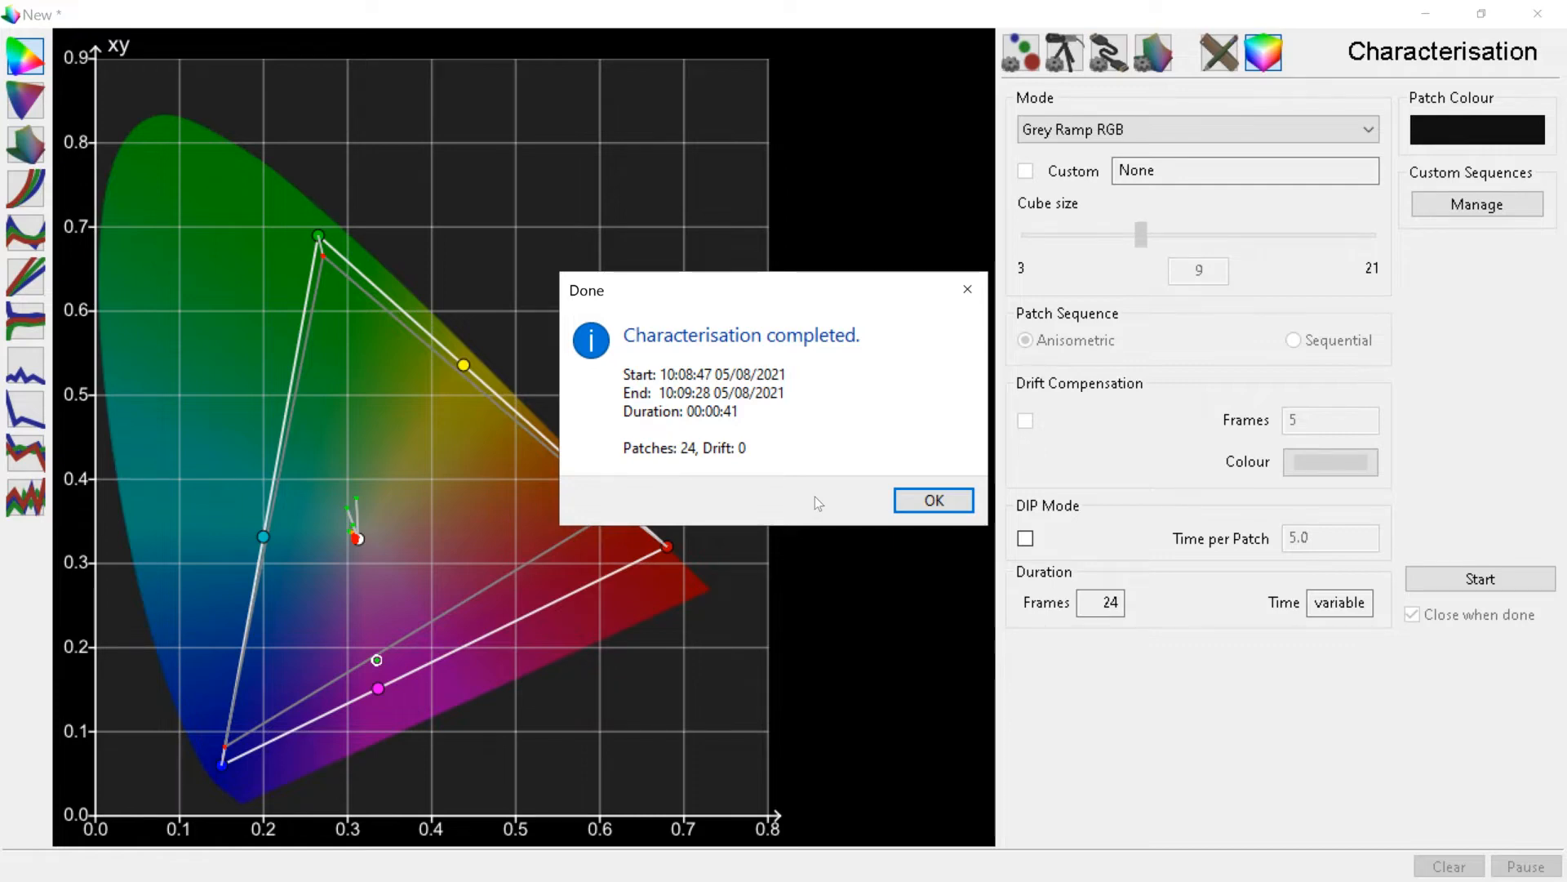
click(943, 500)
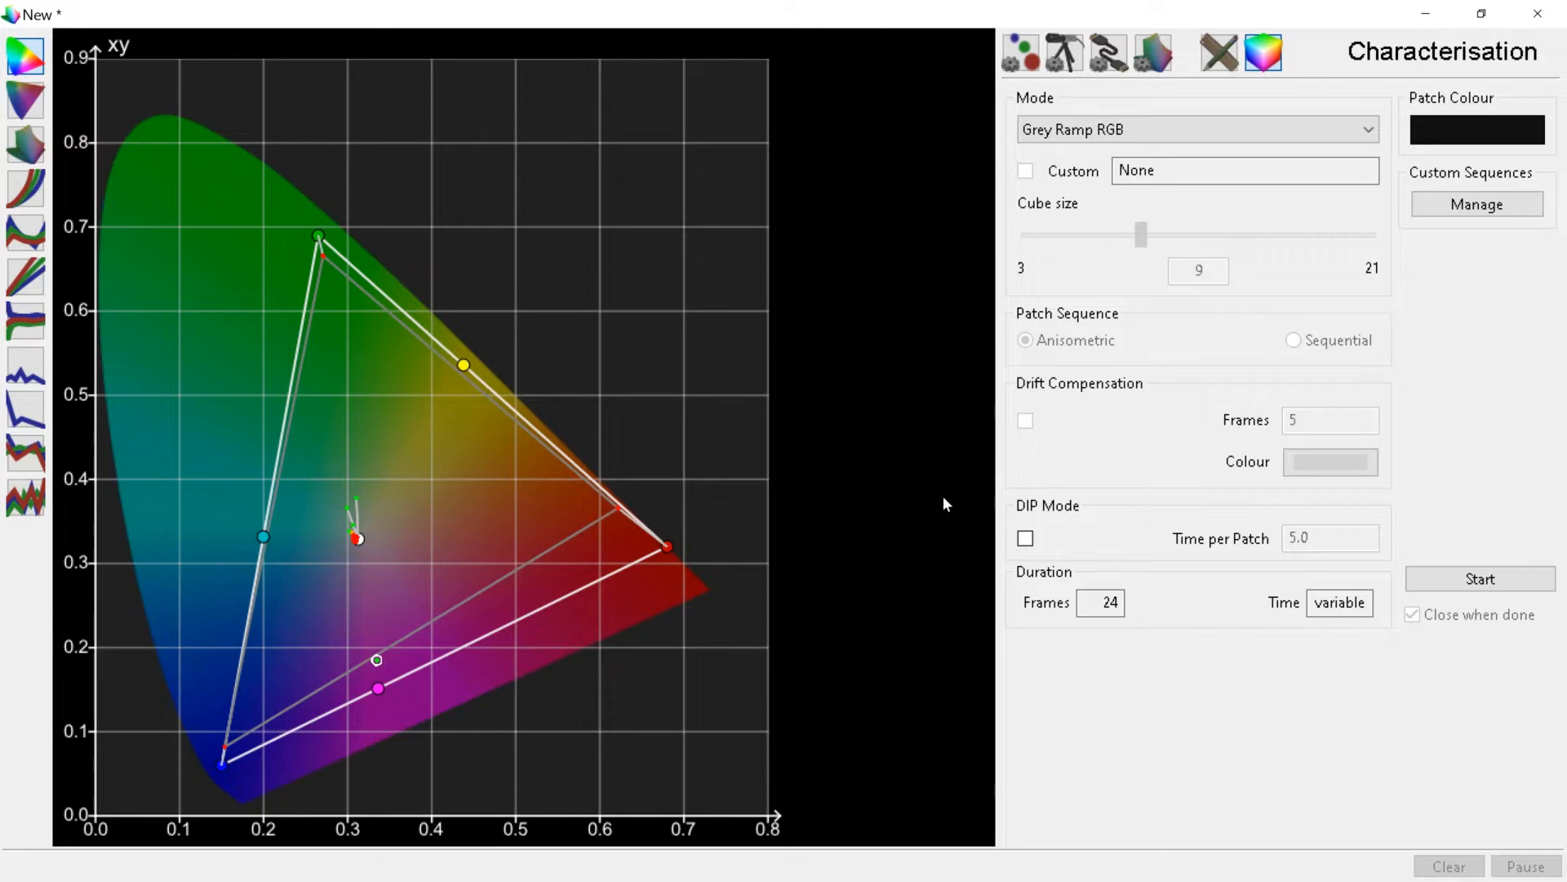
Review the hardware and probe options, and examine the measured curves in the EOTF graph.
click(1106, 54)
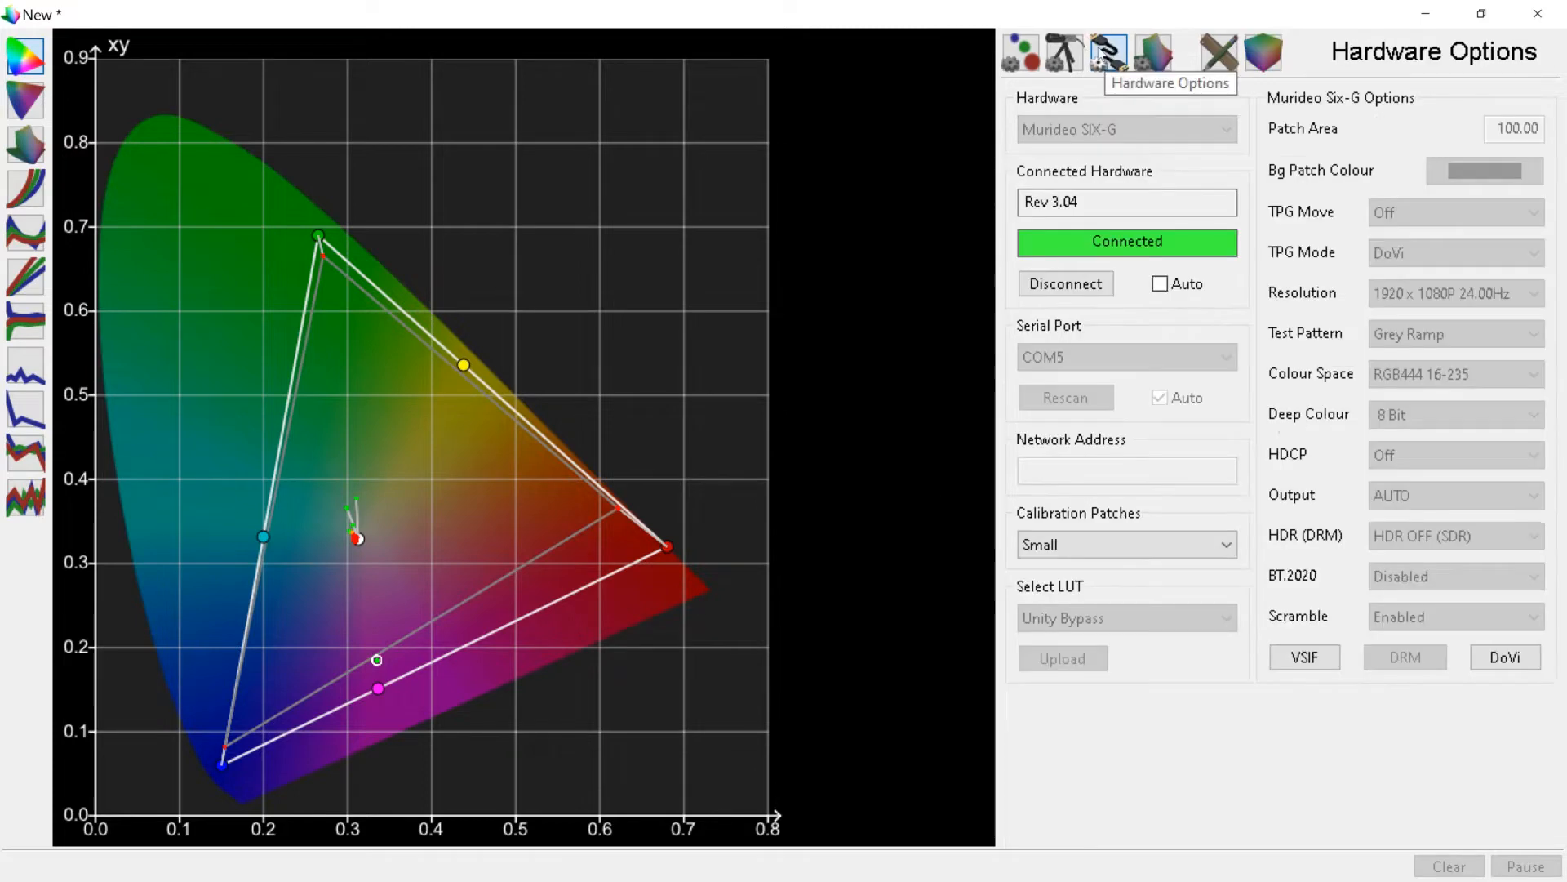
click(1075, 57)
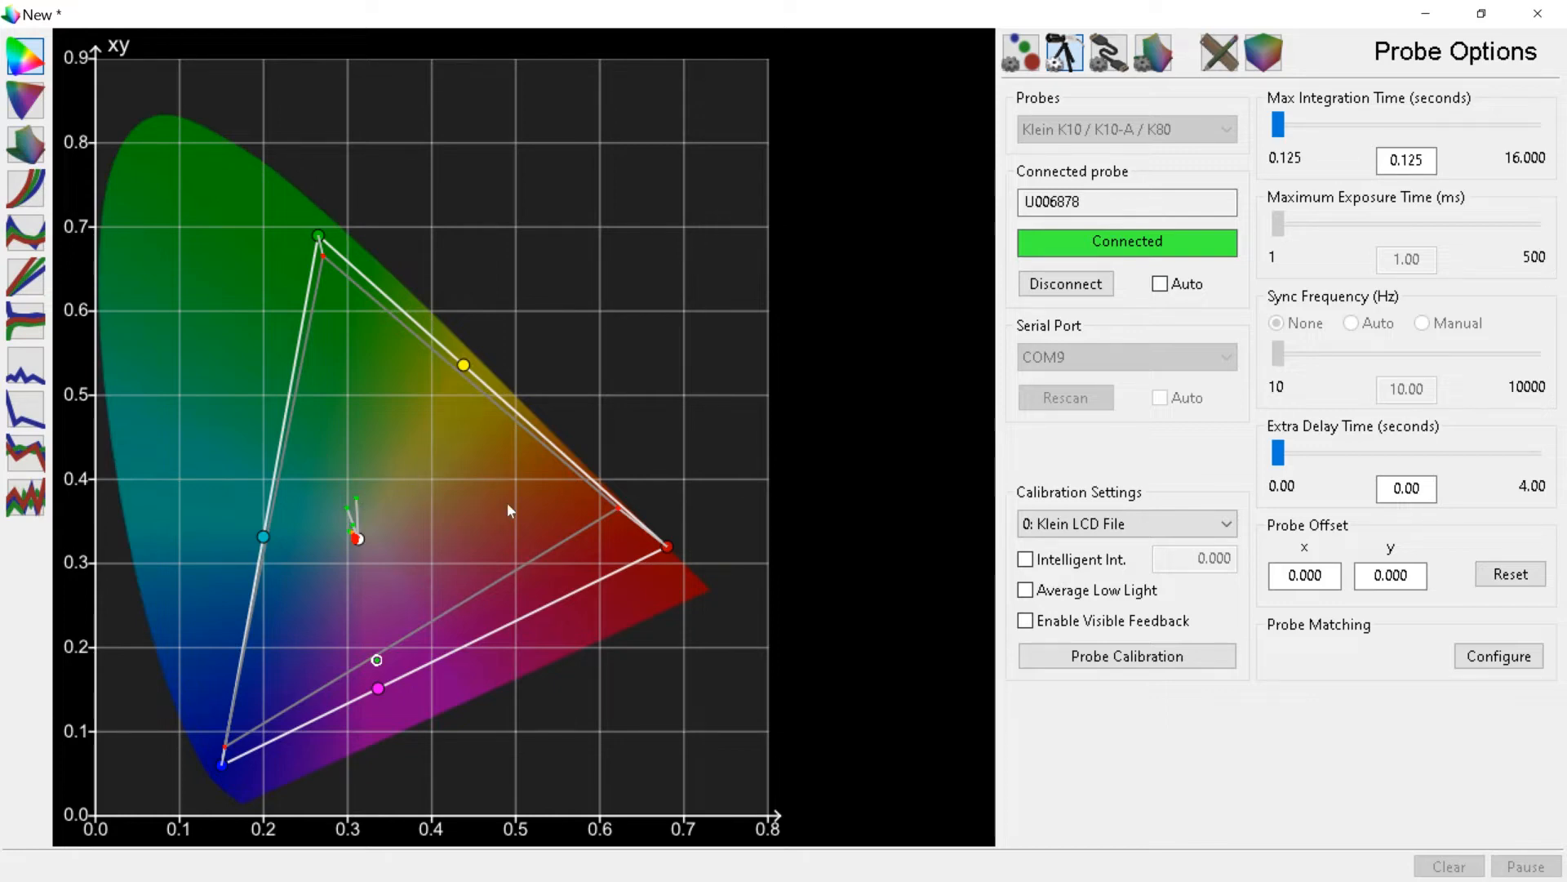
click(23, 206)
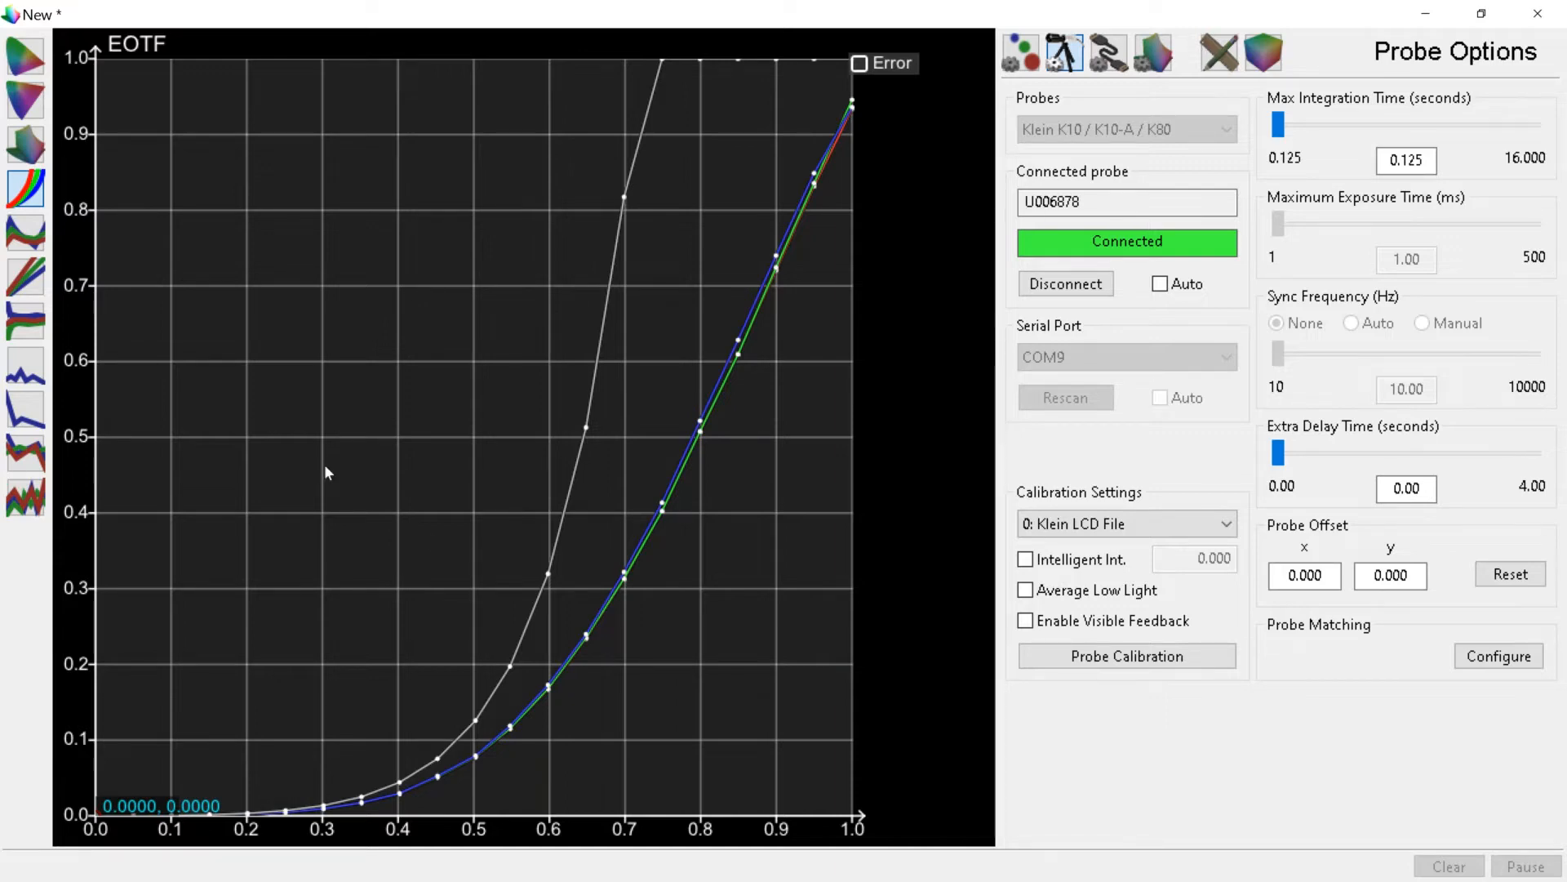
mouse_move(531, 560)
mouse_down()
mouse_move(553, 346)
mouse_move(553, 561)
mouse_up()
mouse_move(526, 460)
mouse_down()
mouse_move(552, 511)
mouse_move(552, 462)
mouse_up()
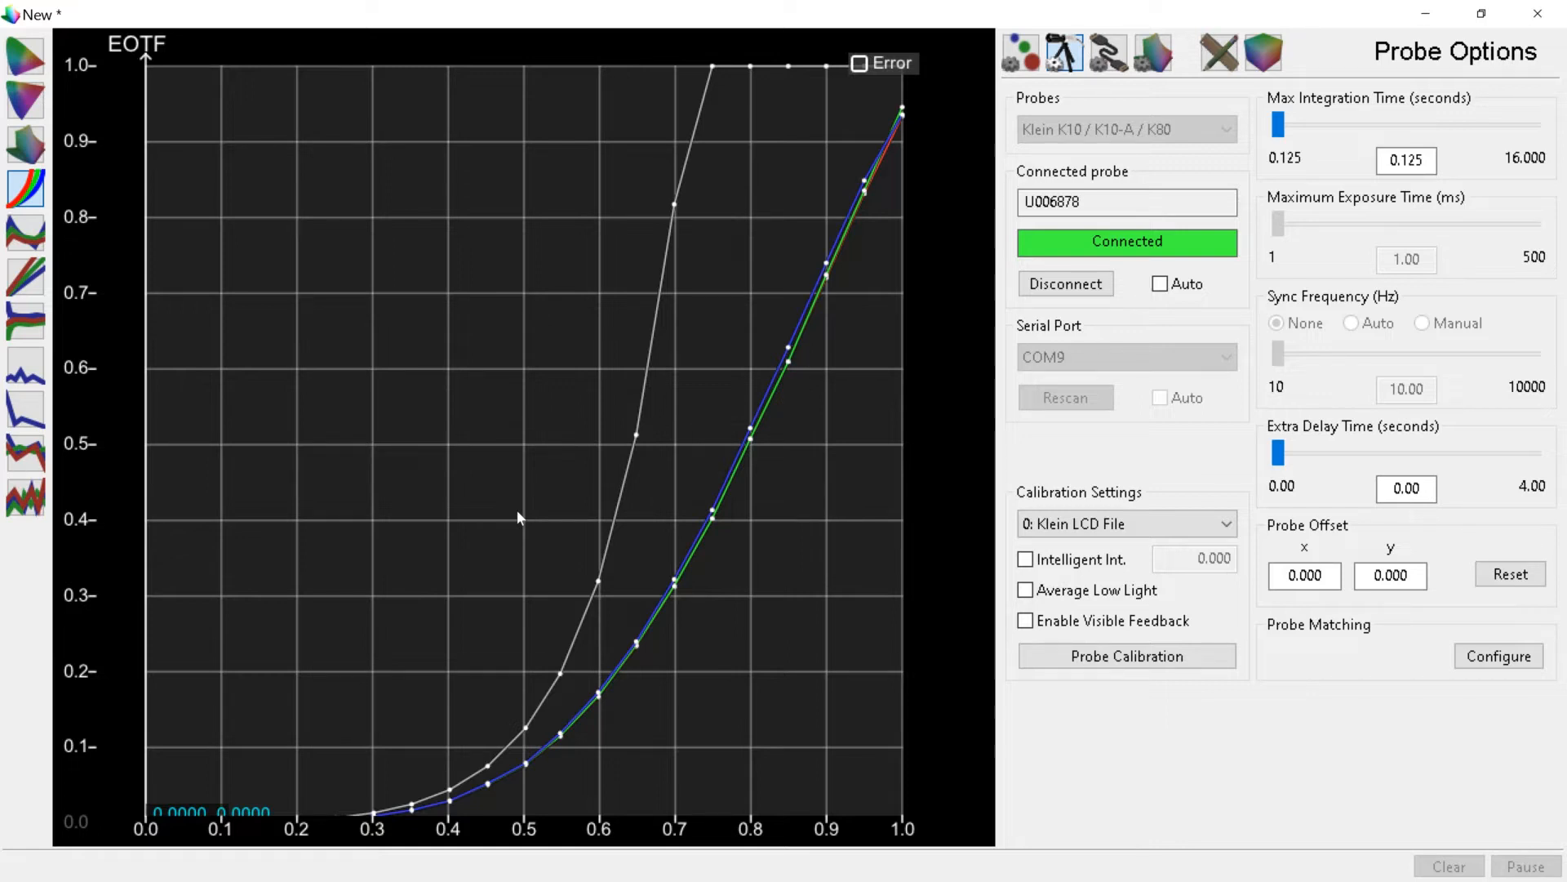
Check the ST2084 P3 D65 - 750cdm2 target gamut setting against the low end of the EOTF graph, and review the hardware options.
click(1021, 53)
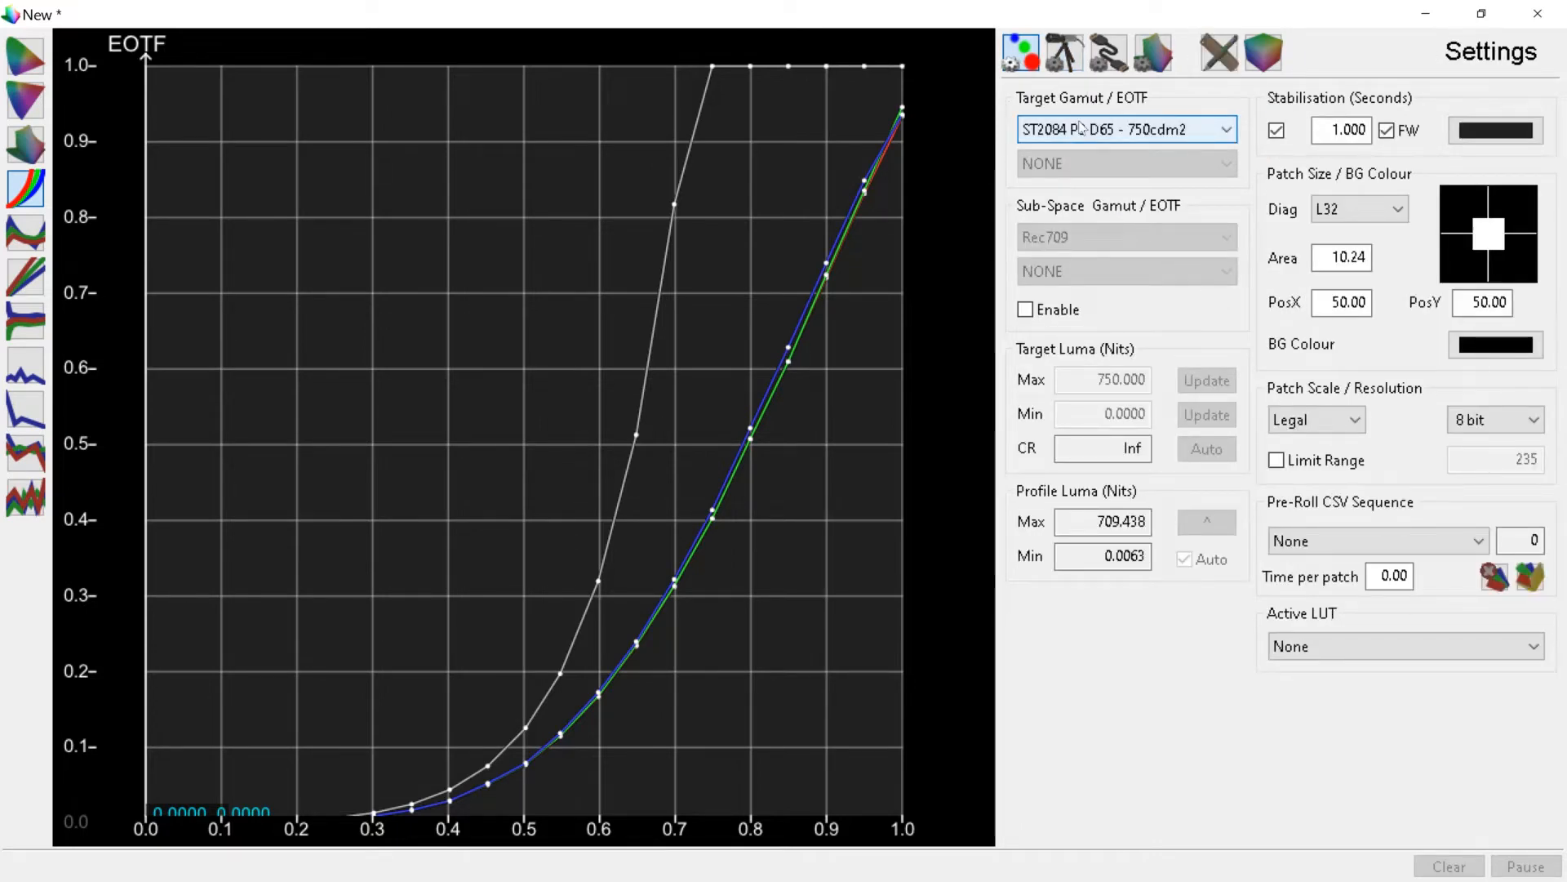
click(1082, 128)
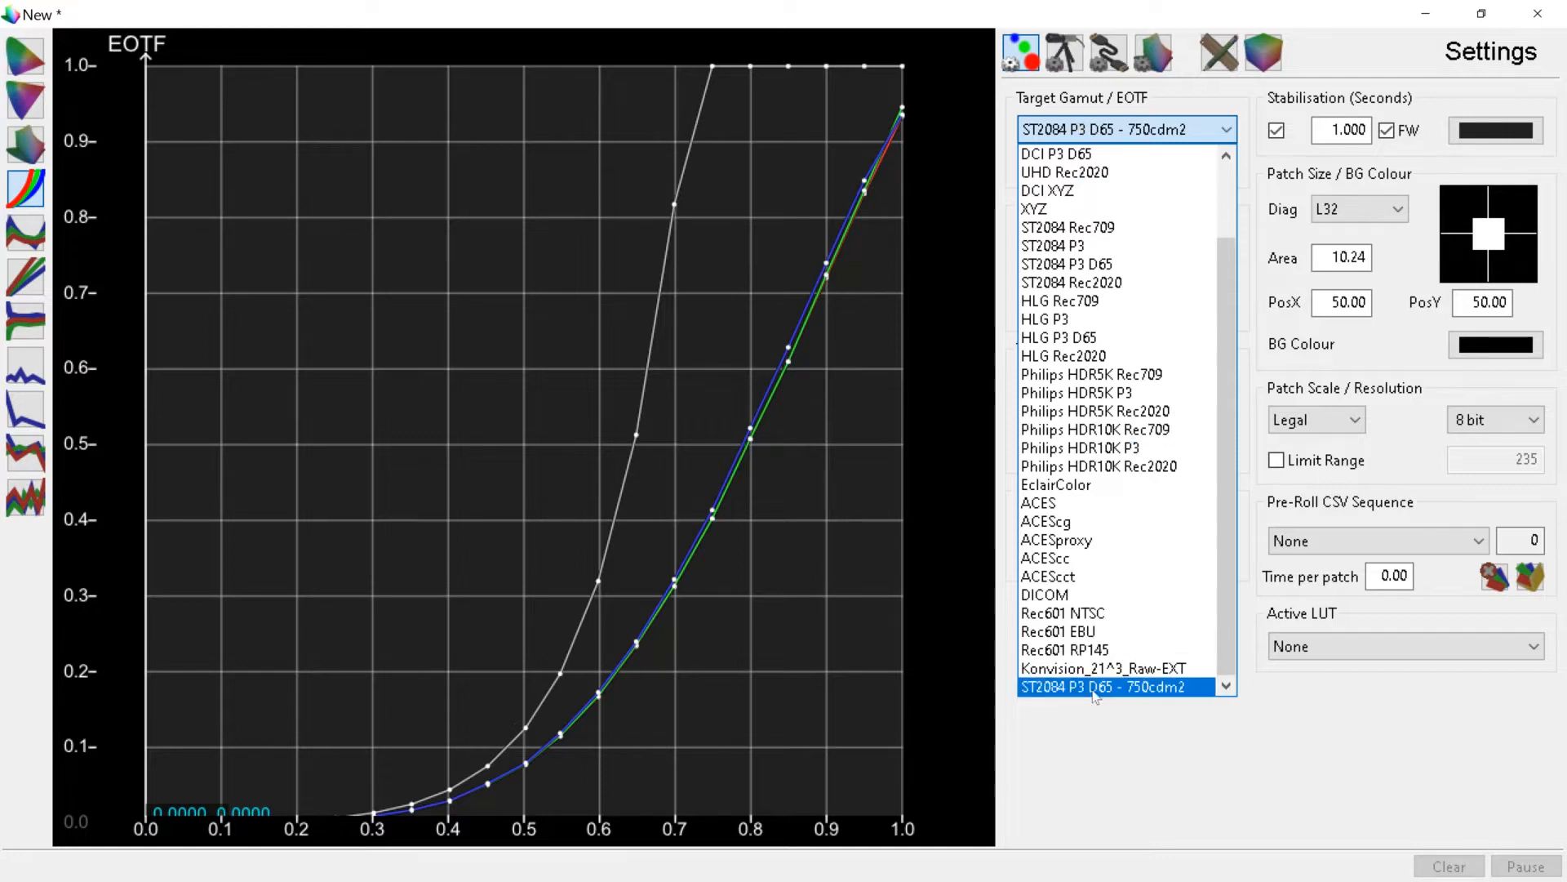
click(1095, 687)
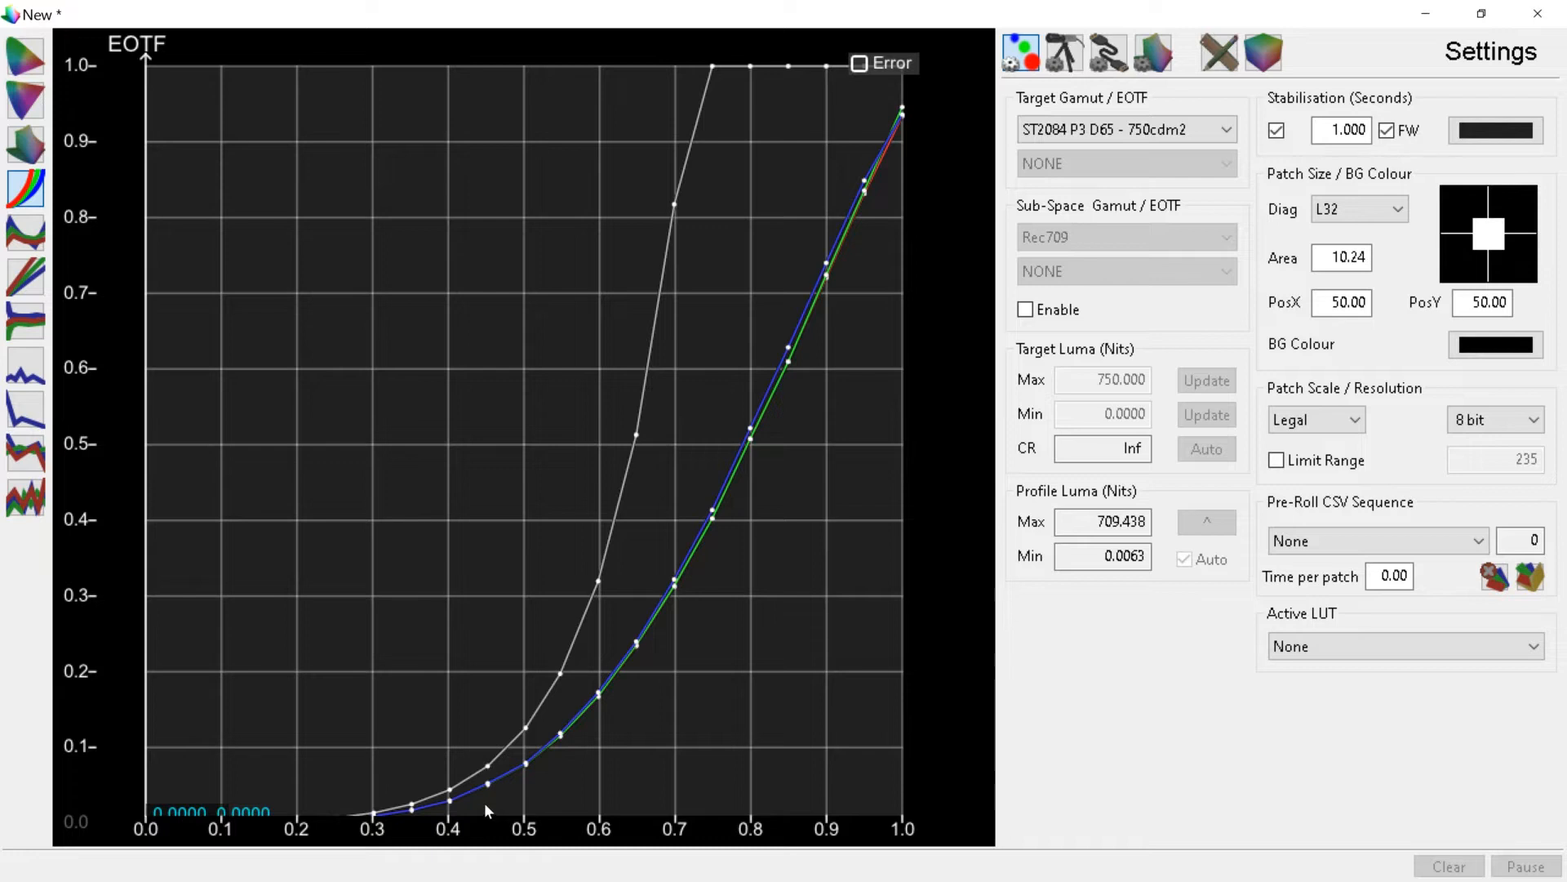
drag(545, 783, 535, 747)
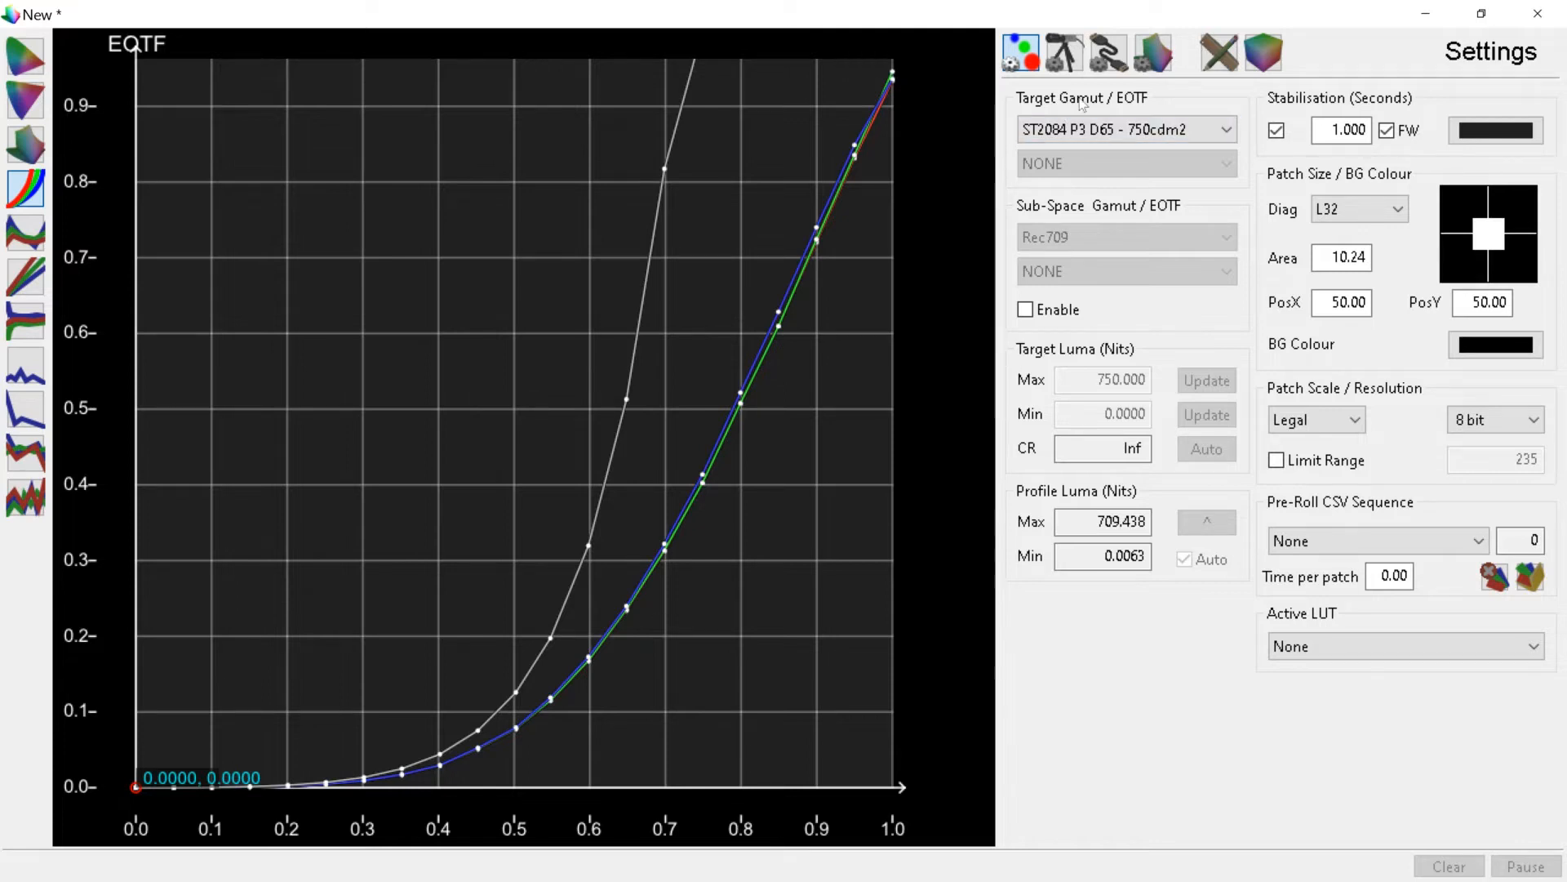
click(1124, 65)
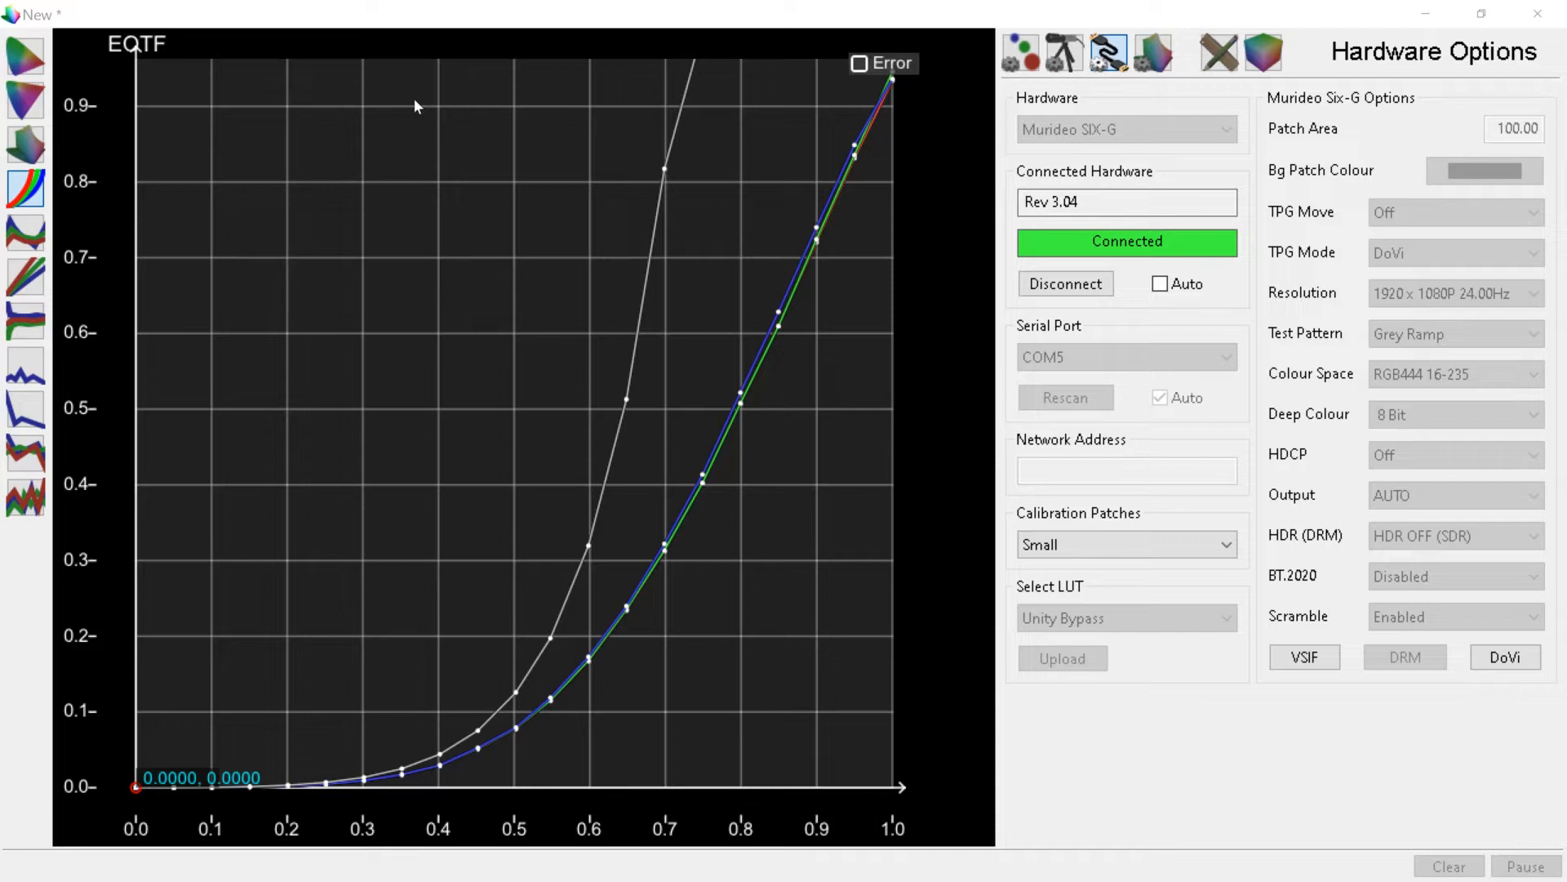
Close the profile window and save the new profile to the library.
click(1538, 13)
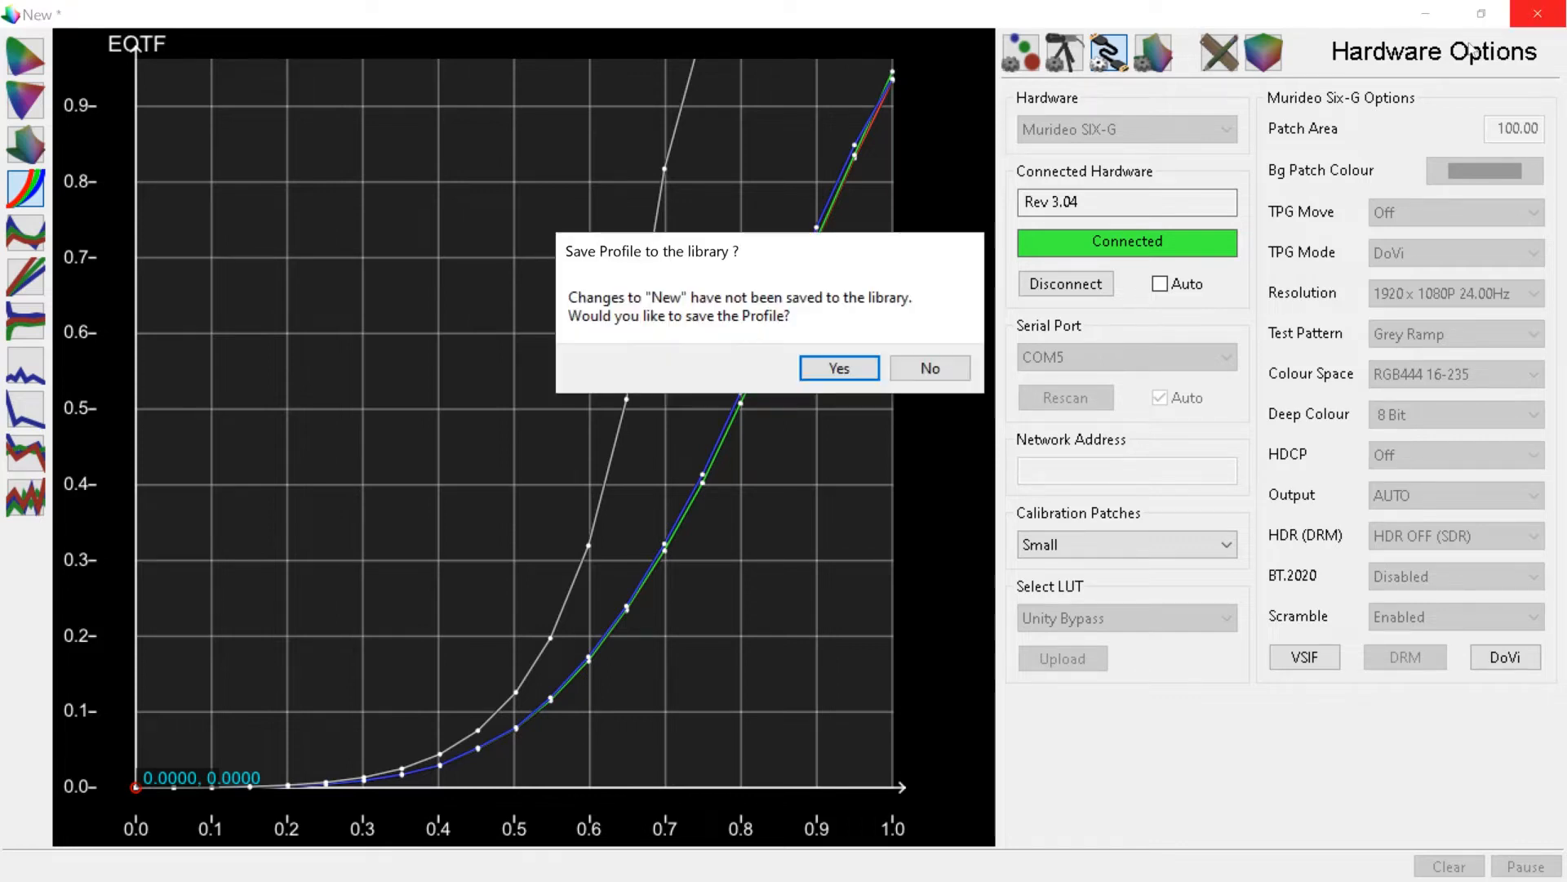
click(840, 368)
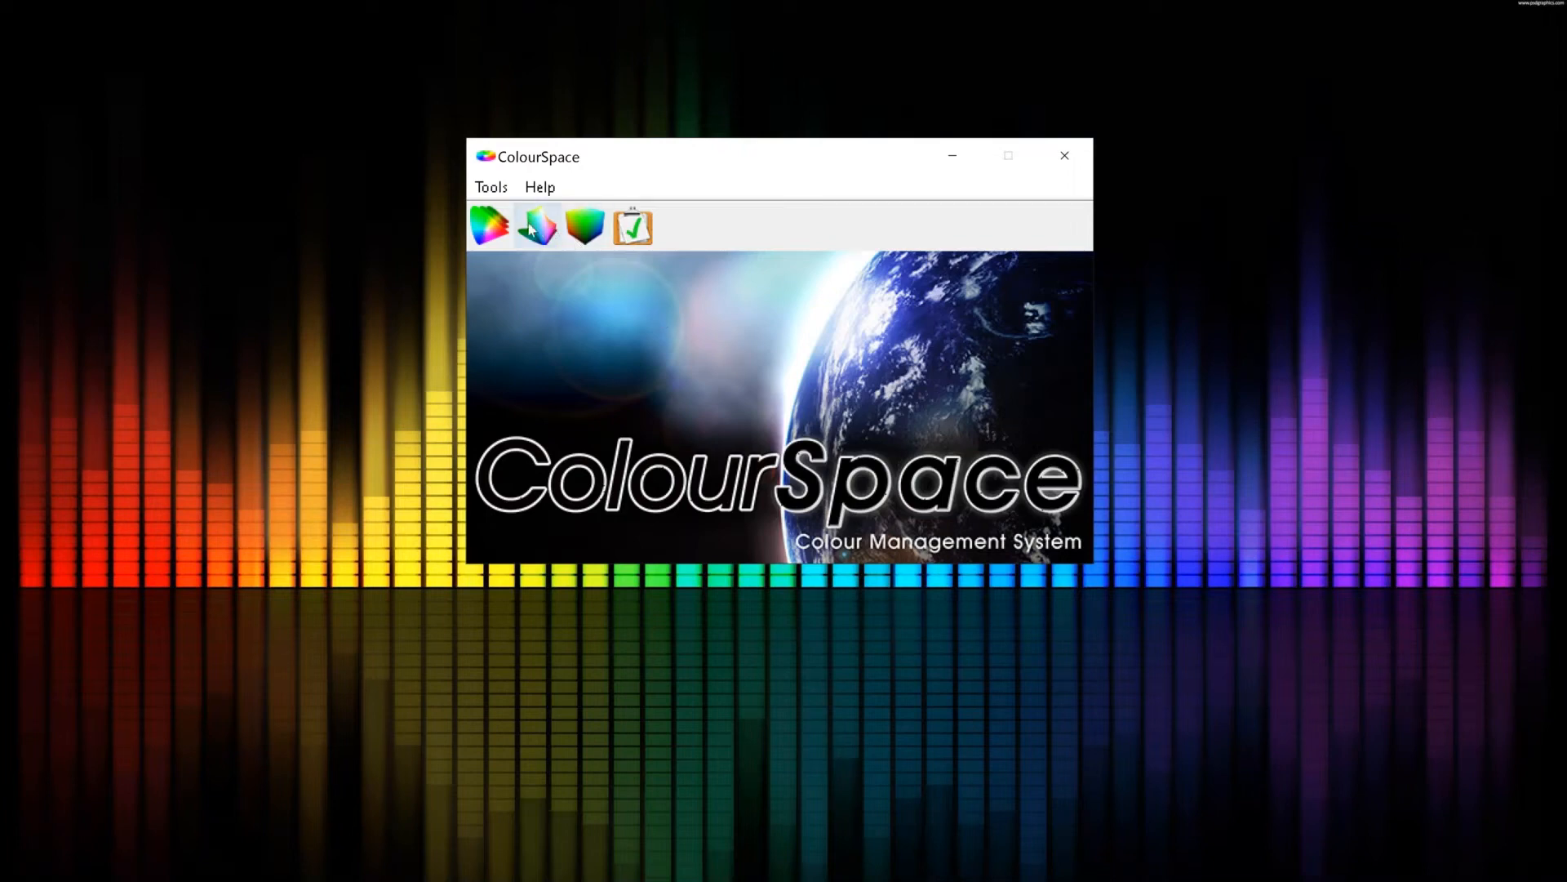
Browse the preset colour spaces in Manage Spaces and open ST2084 Rec2020 for modification.
click(492, 226)
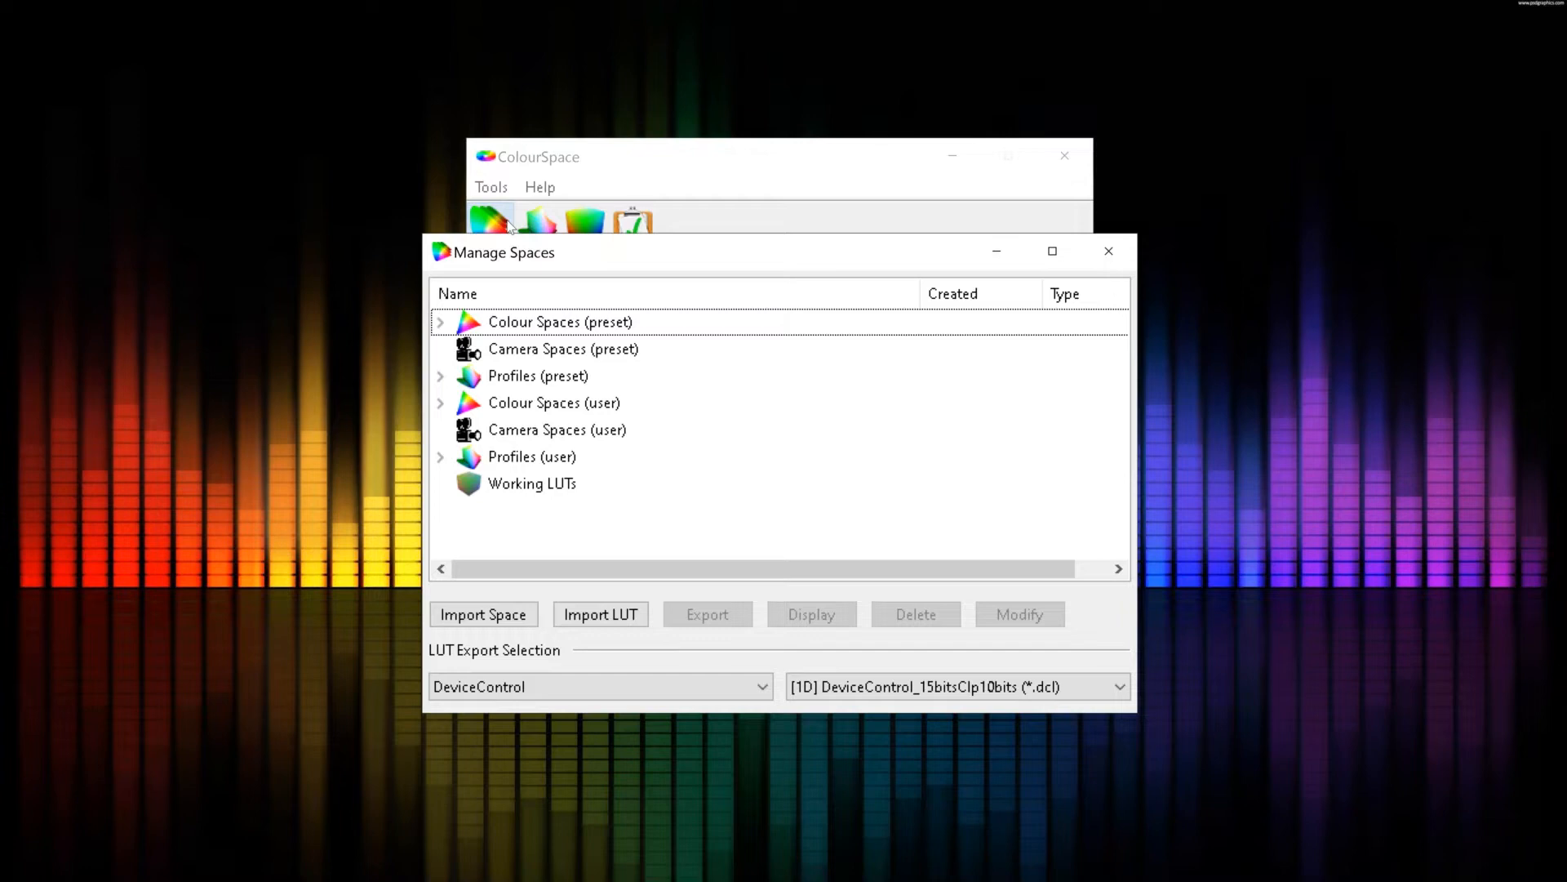
click(442, 323)
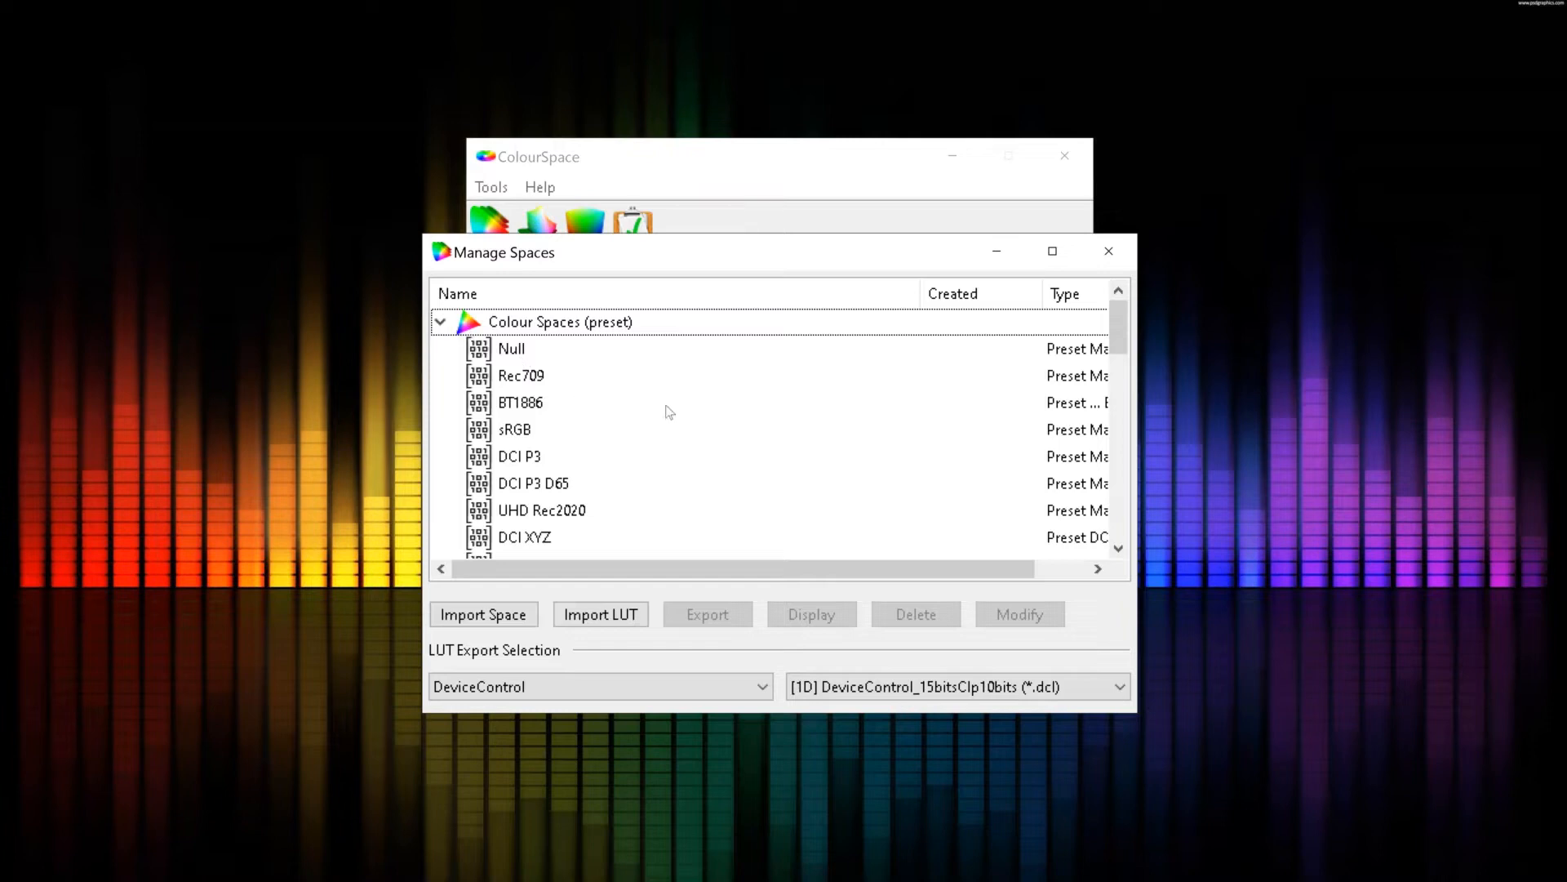
scroll(678, 411, down, 1)
scroll(673, 405, down, 2)
scroll(673, 404, up, 1)
scroll(673, 403, up, 2)
scroll(649, 417, down, 1)
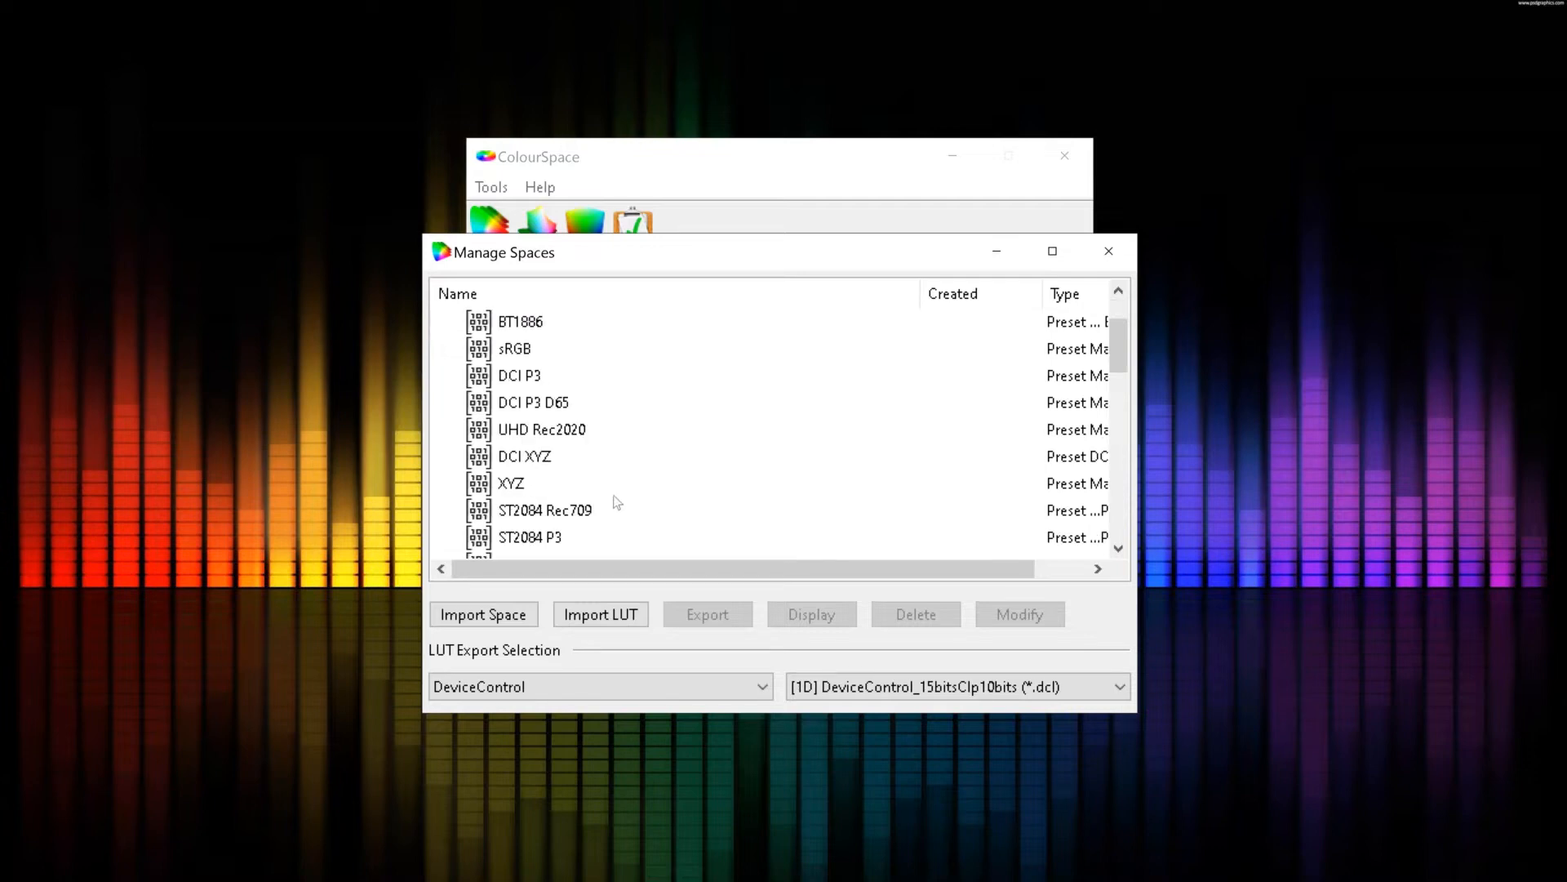
click(574, 439)
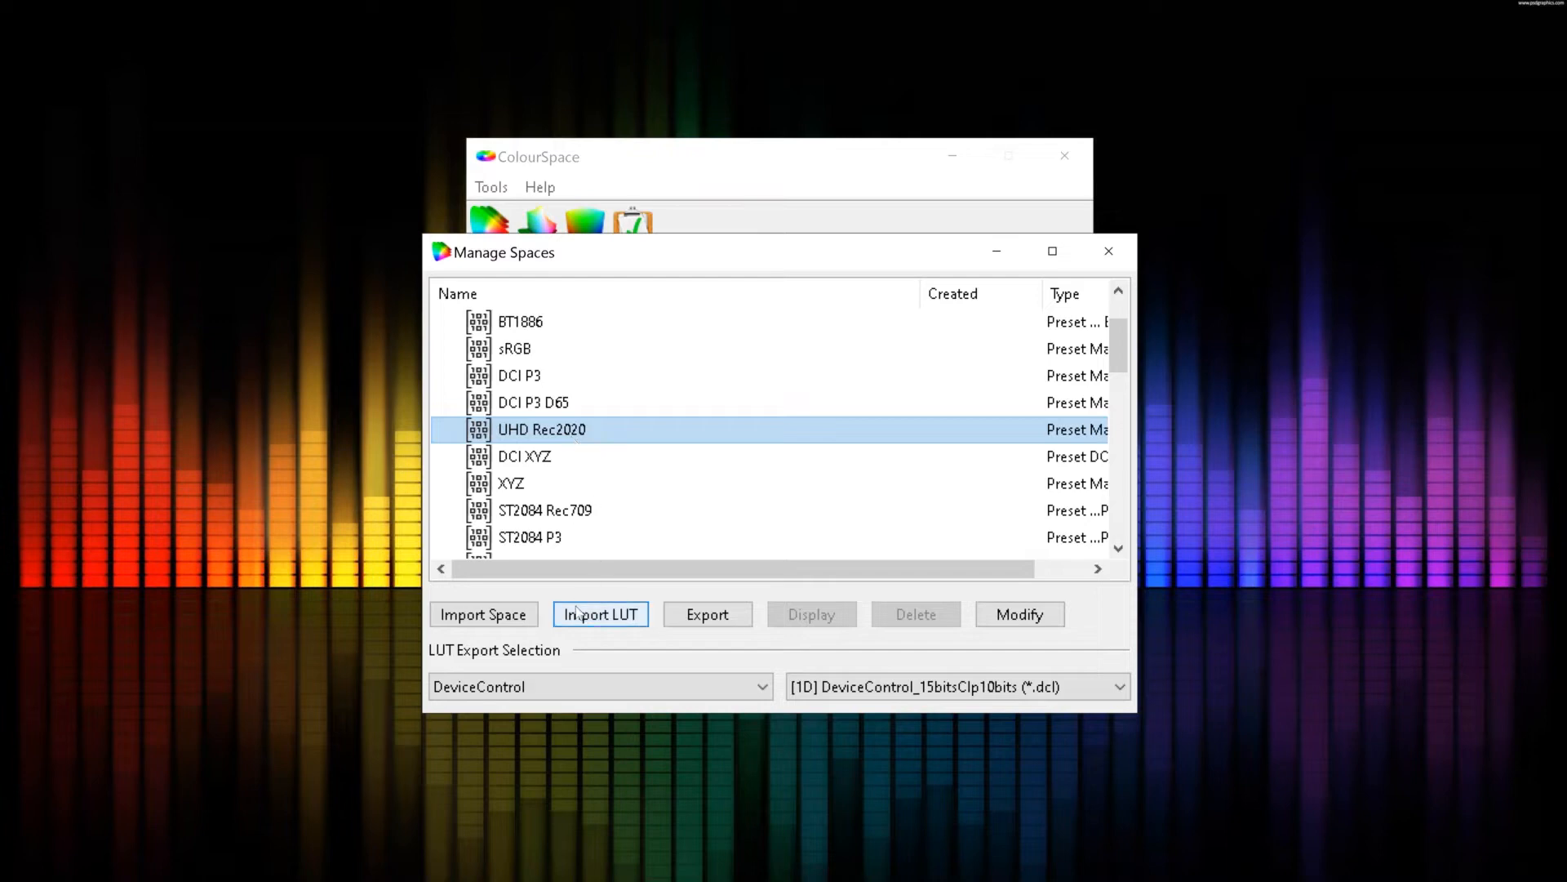
scroll(640, 465, down, 2)
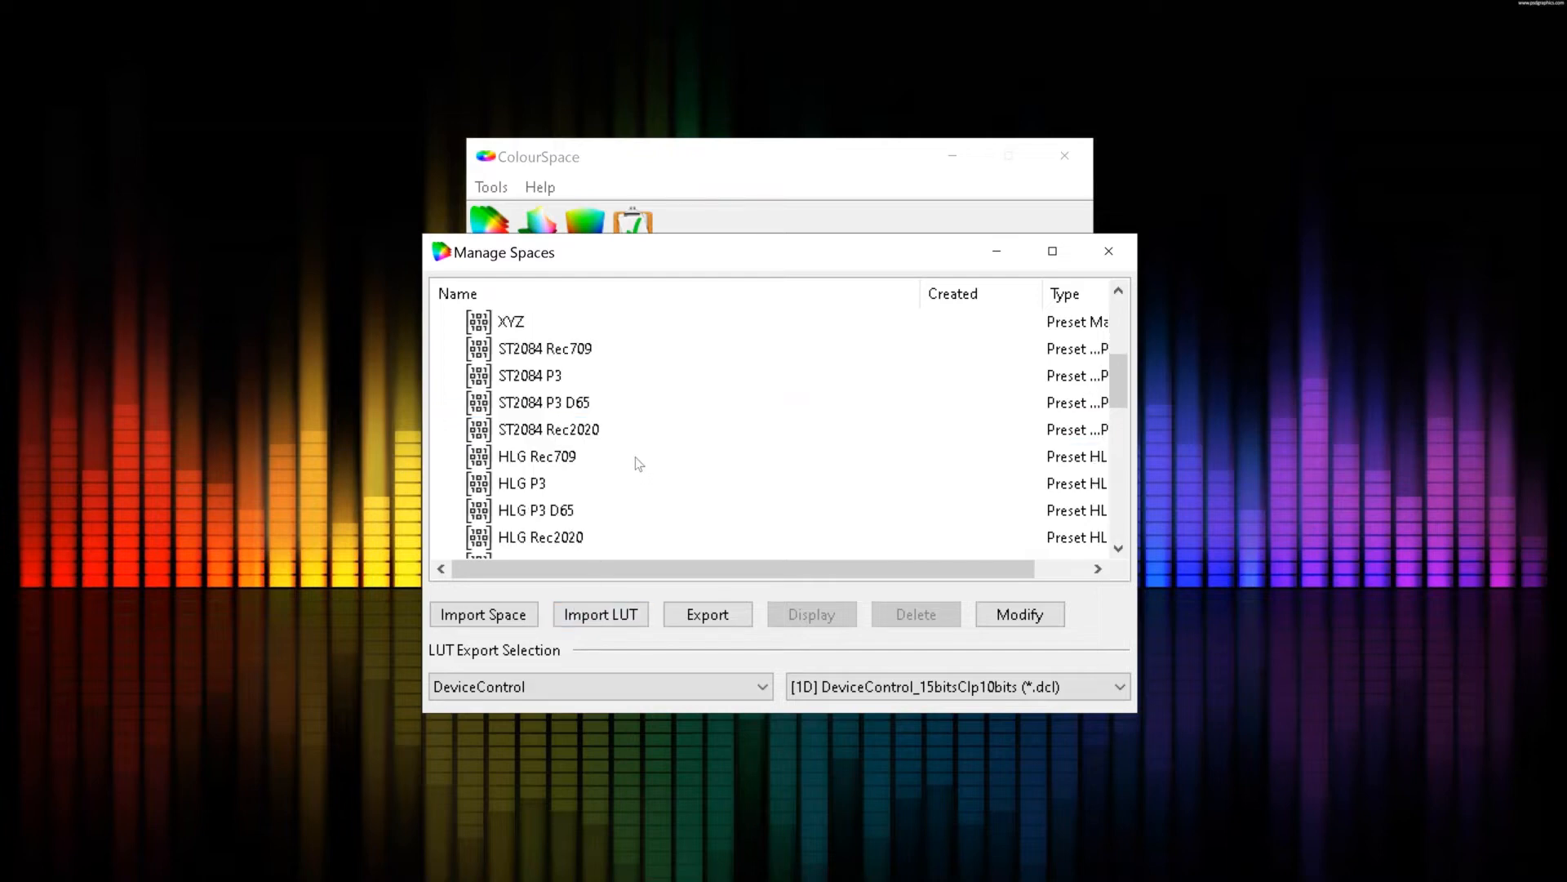
click(595, 440)
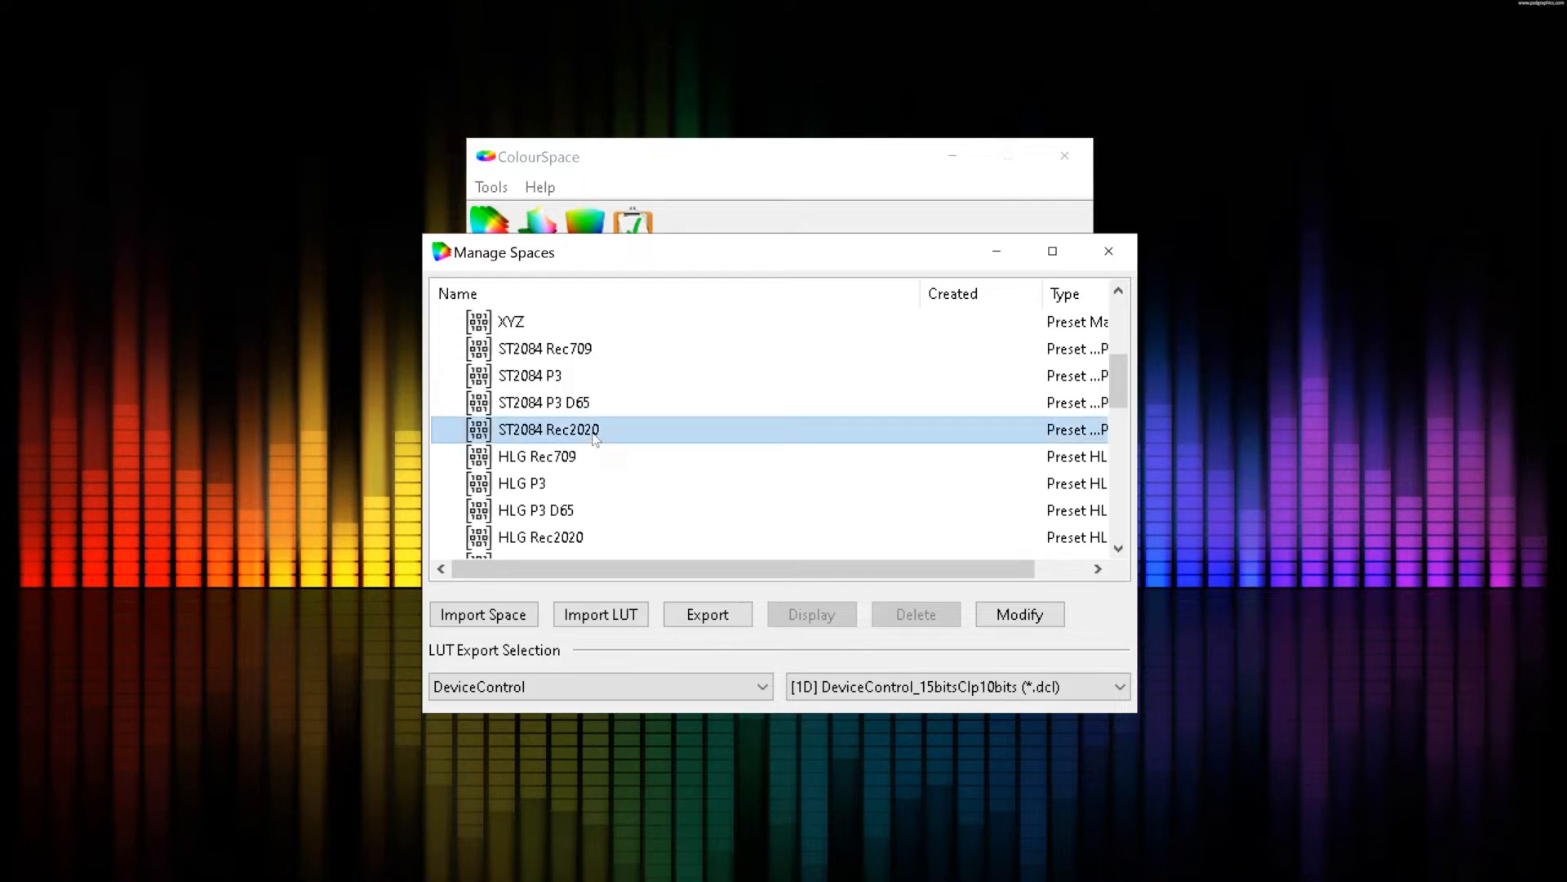
click(1008, 619)
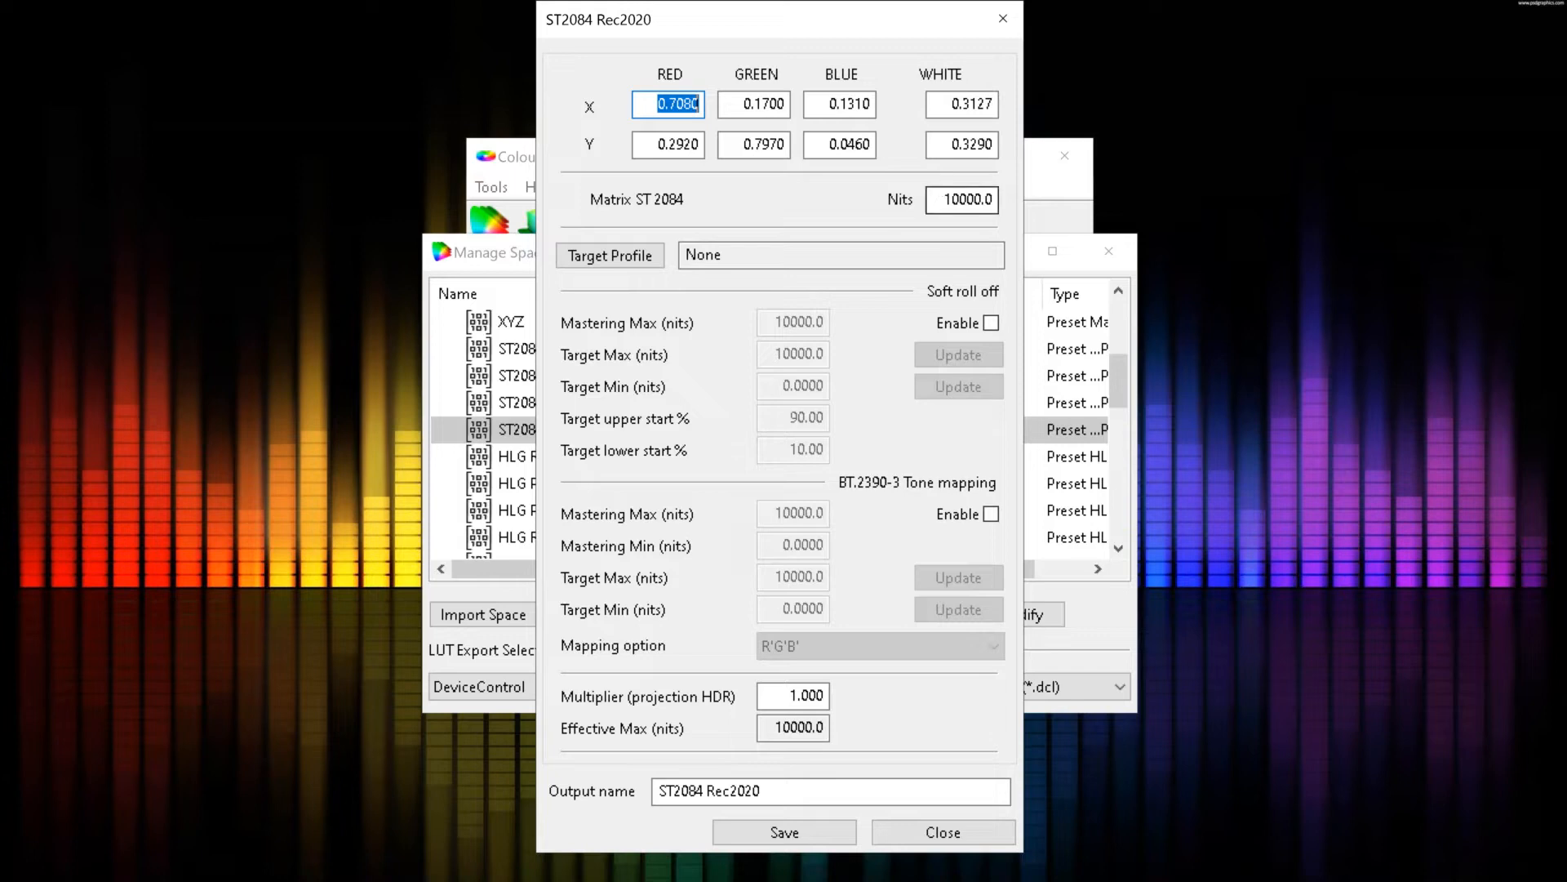
Set the ST2084 matrix peak luminance to 650 nits and enable BT.2390-3 tone mapping.
click(945, 198)
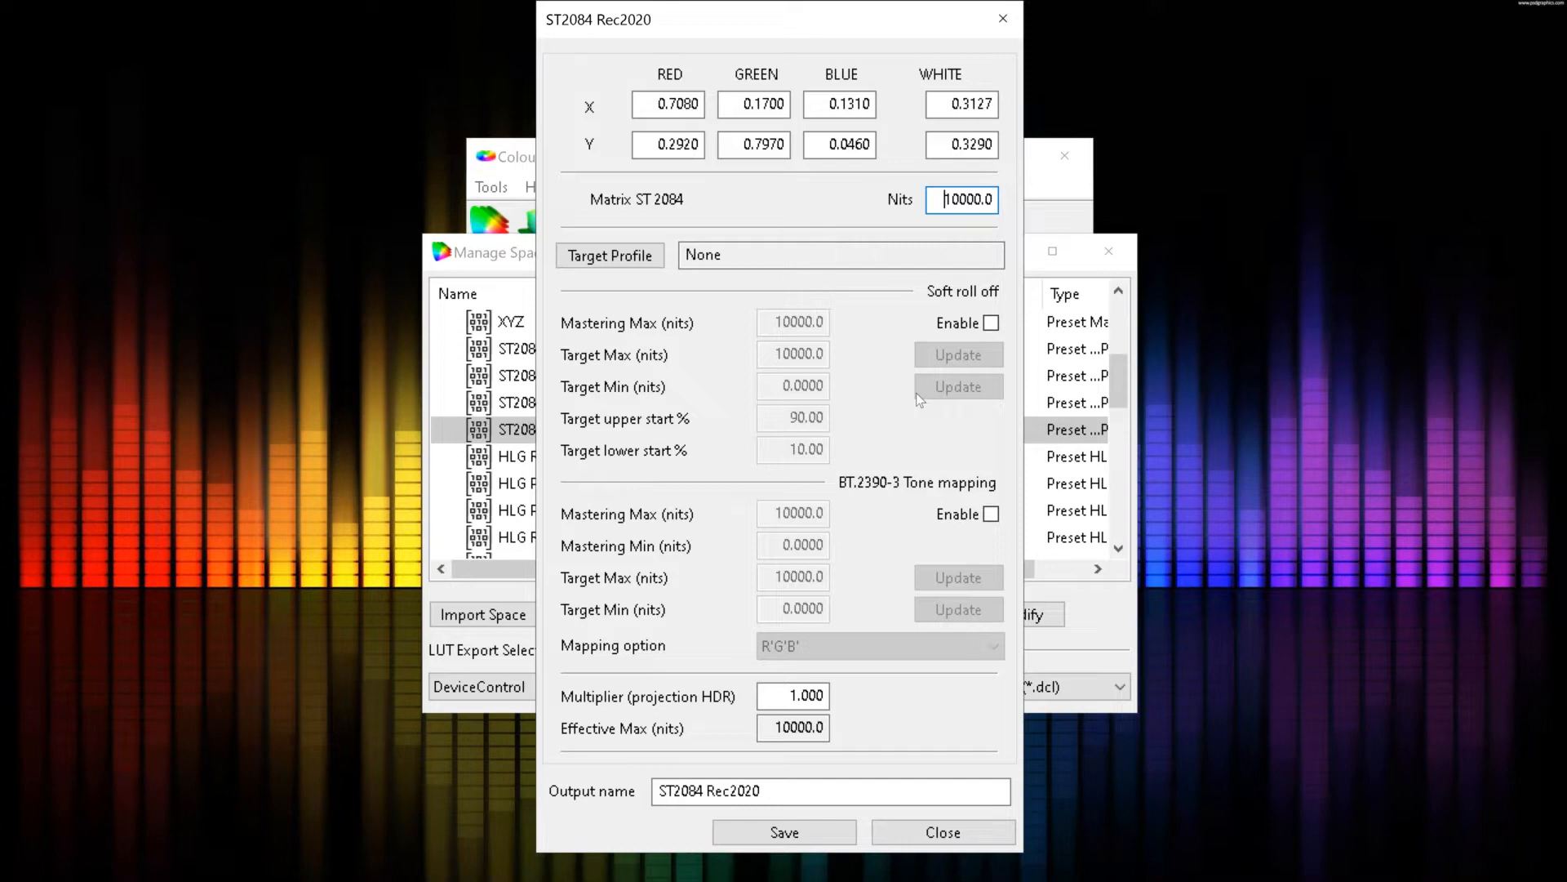
key(Delete)
key(Delete)
key(Delete)
key(Delete)
key(Delete)
text(650)
click(992, 515)
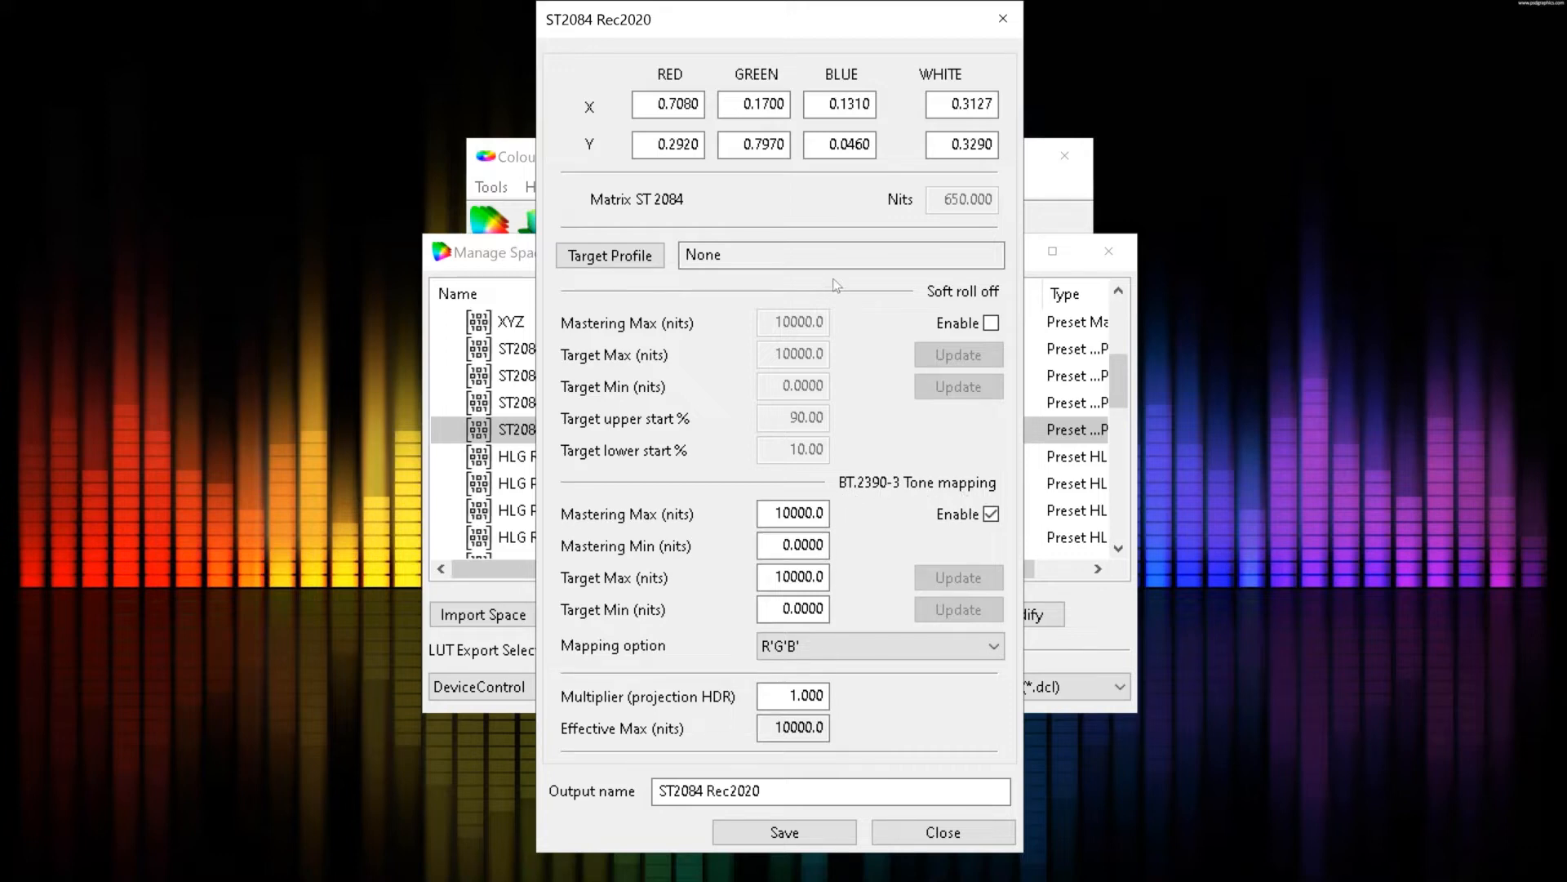
Assign the profile named New as the target profile of the colour space.
click(642, 258)
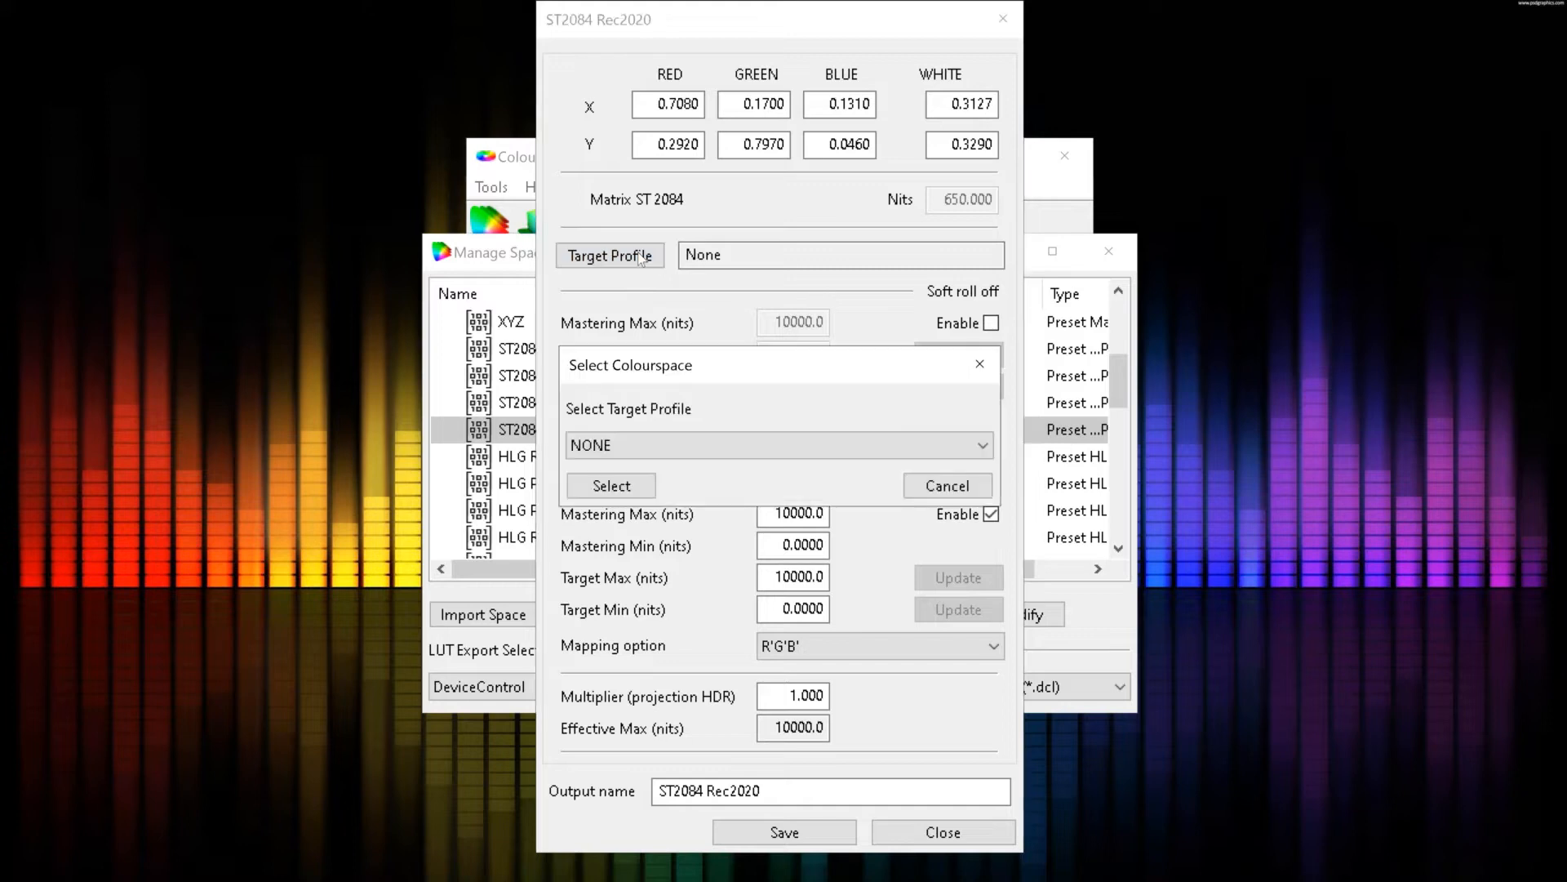
click(807, 452)
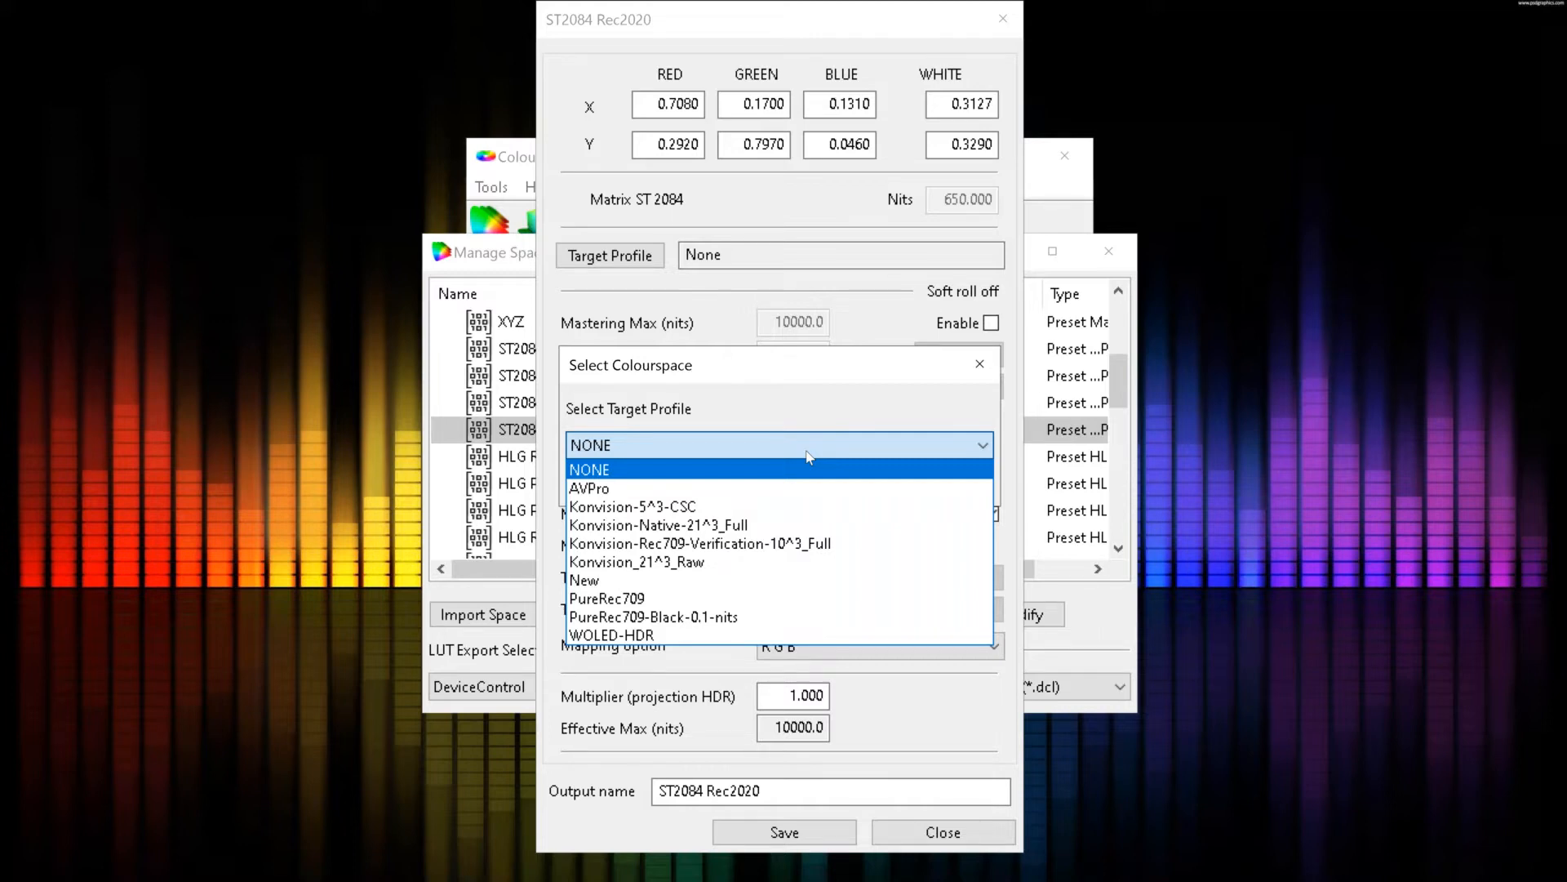
click(796, 584)
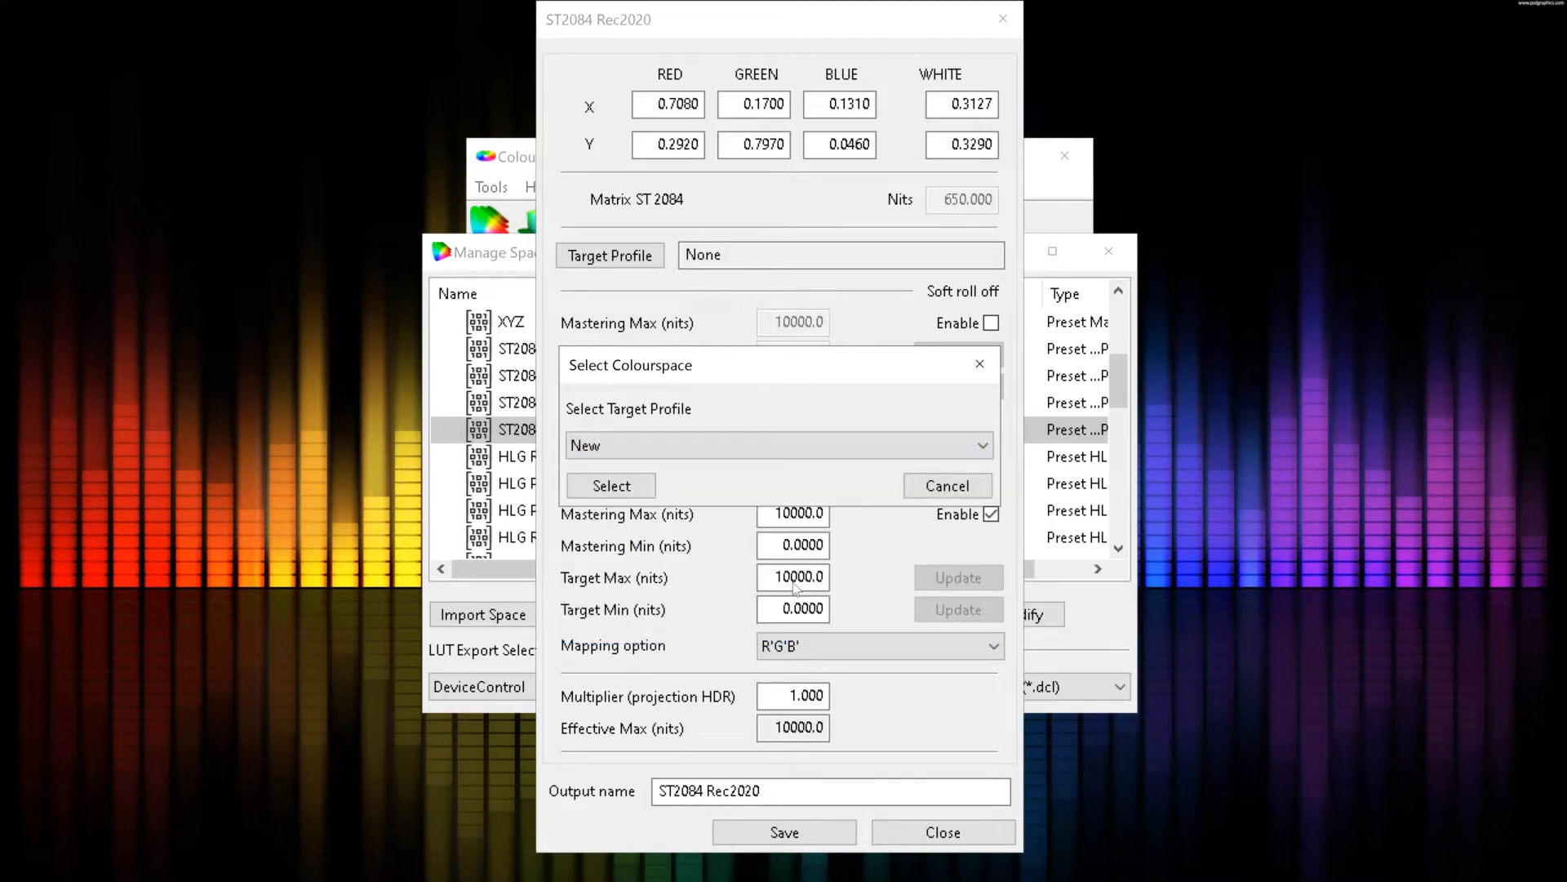
click(638, 487)
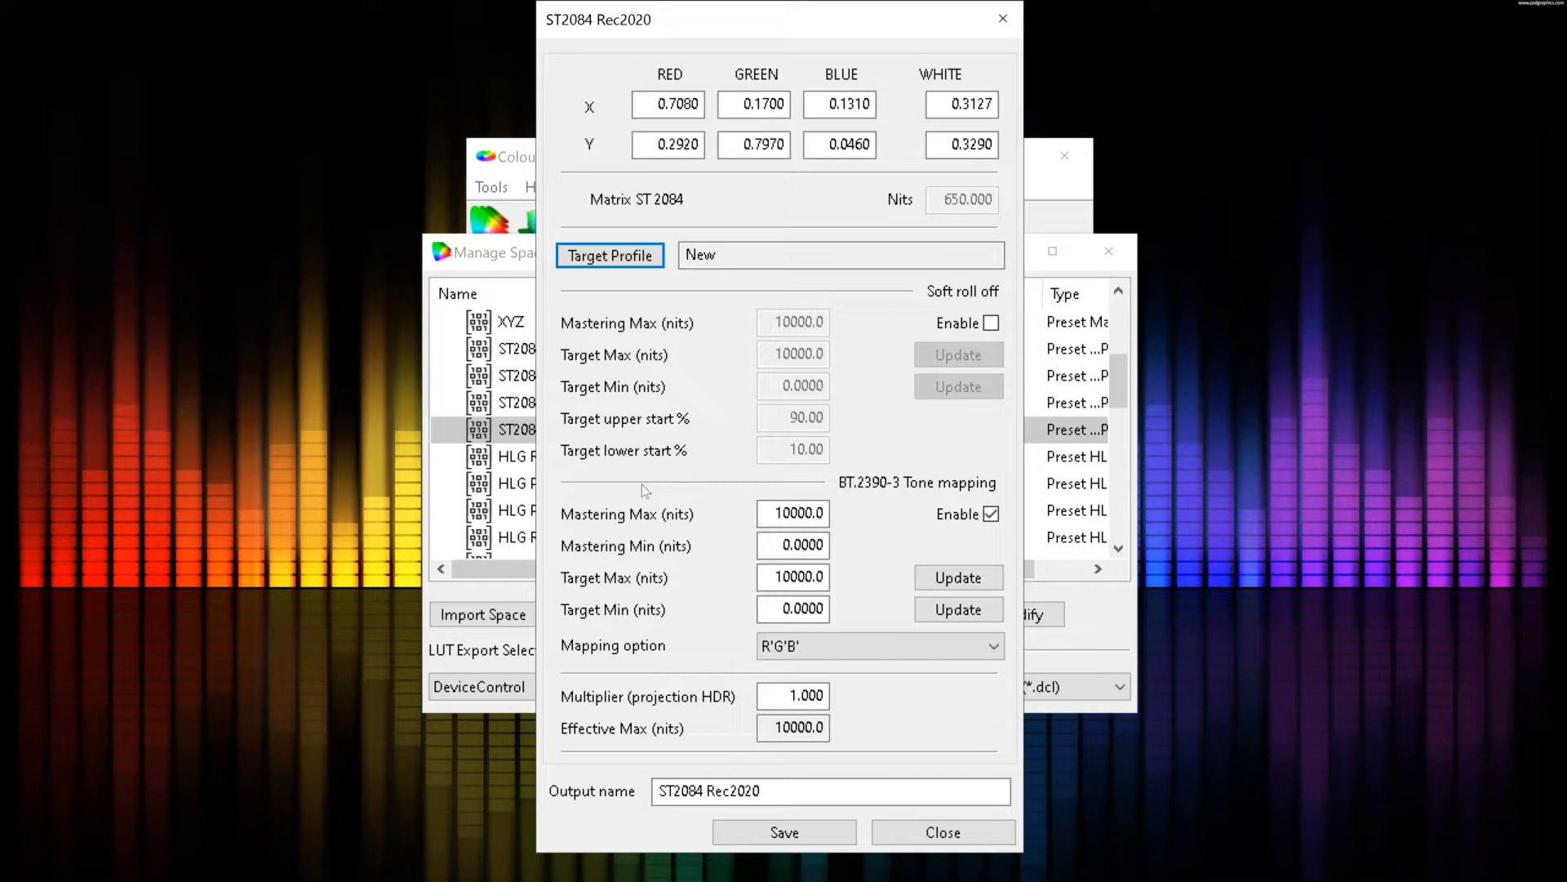
Update the tone mapping target maximum and minimum from the profile, and override the target maximum with 650 nits.
click(931, 580)
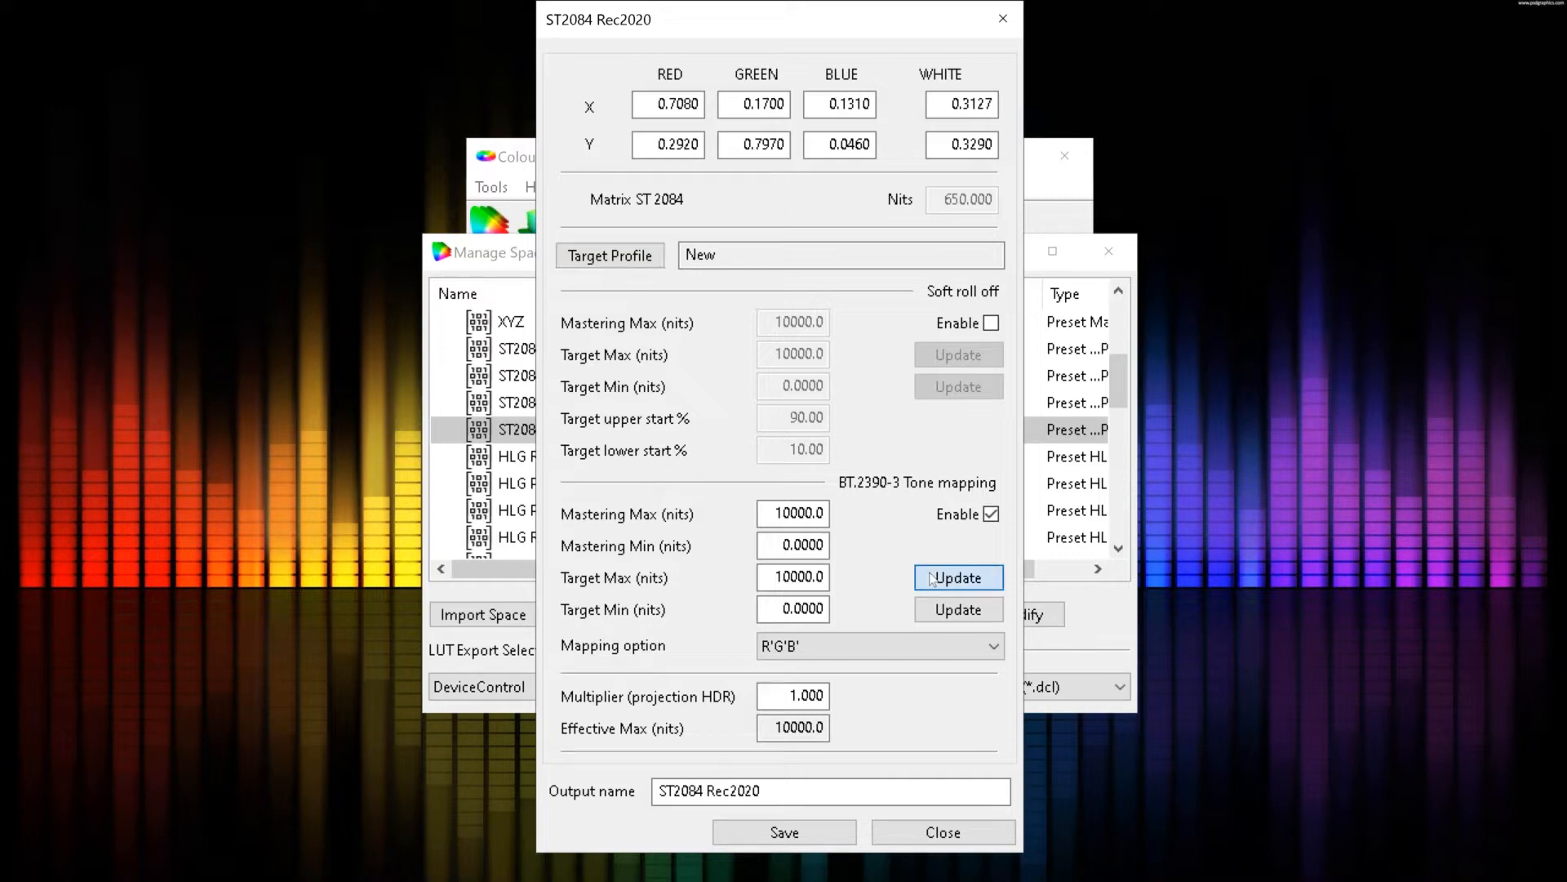
click(947, 613)
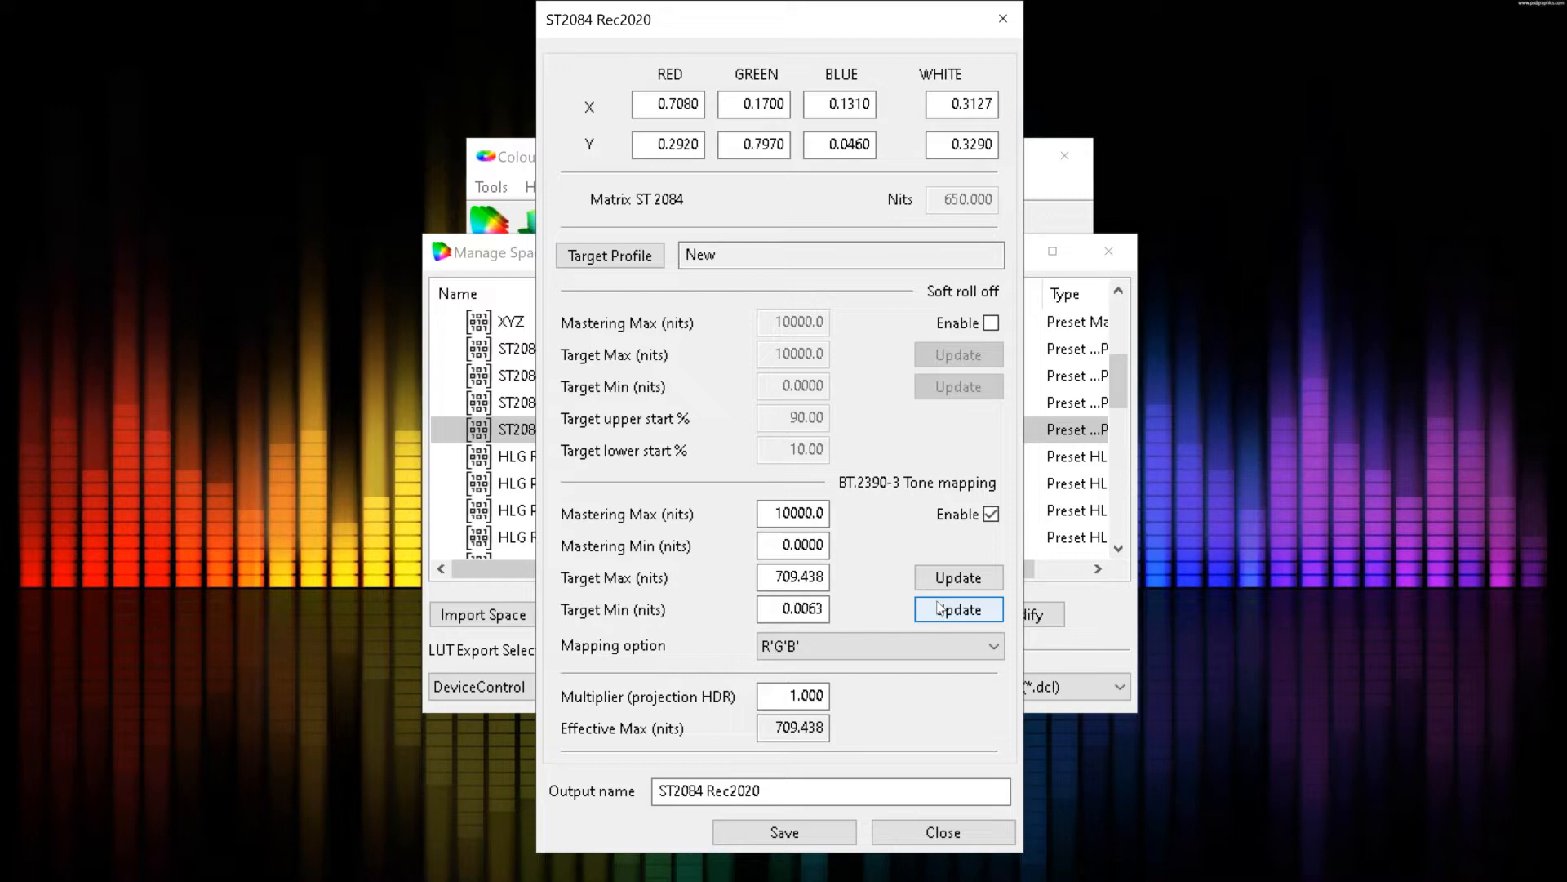
click(938, 607)
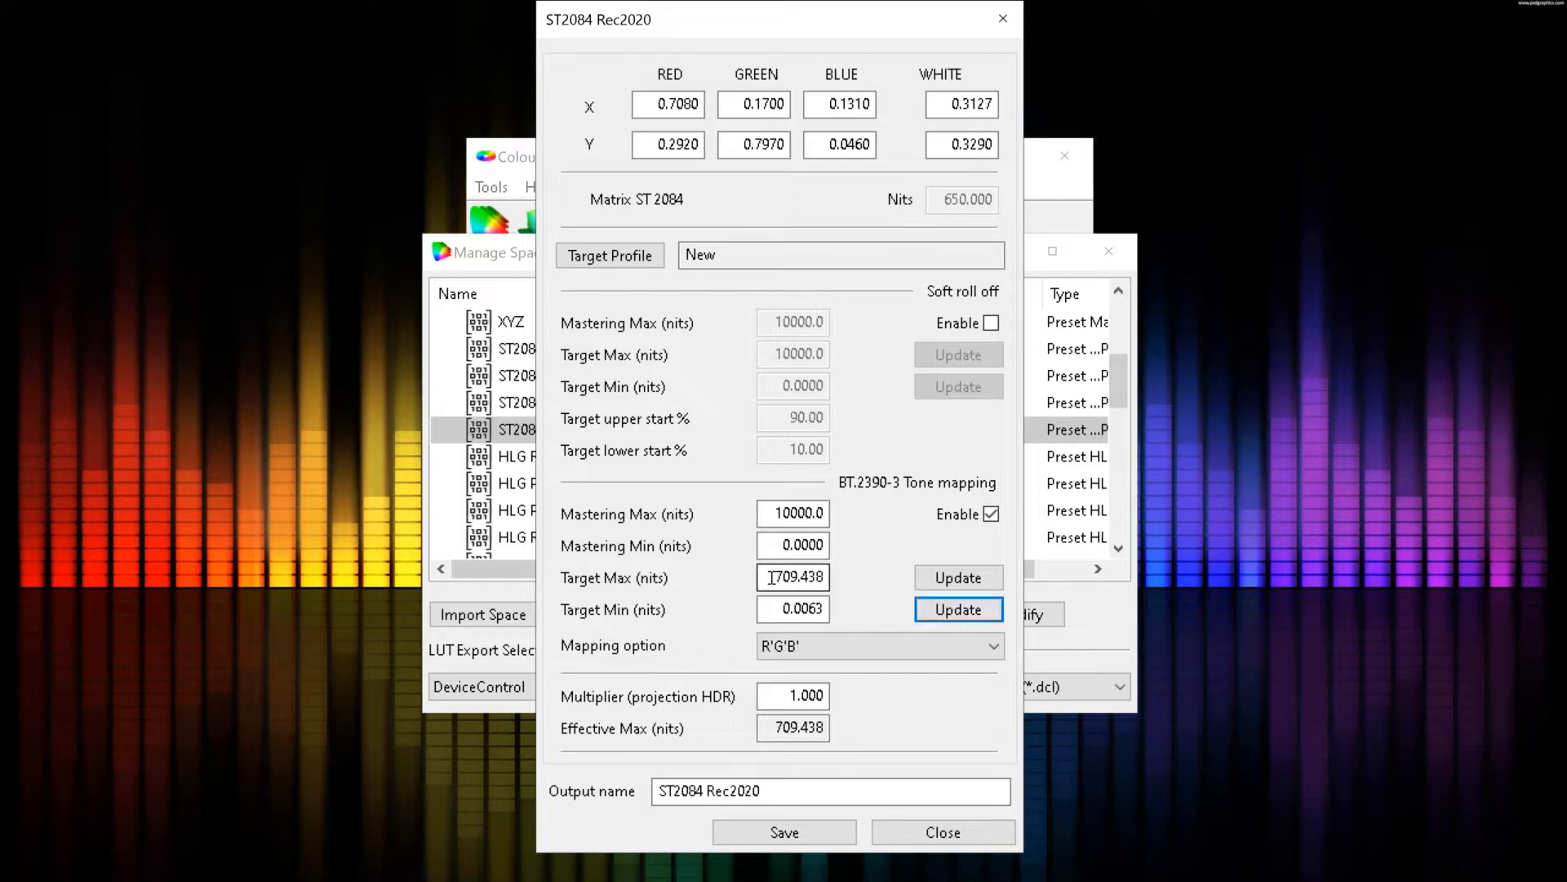
drag(772, 577, 827, 578)
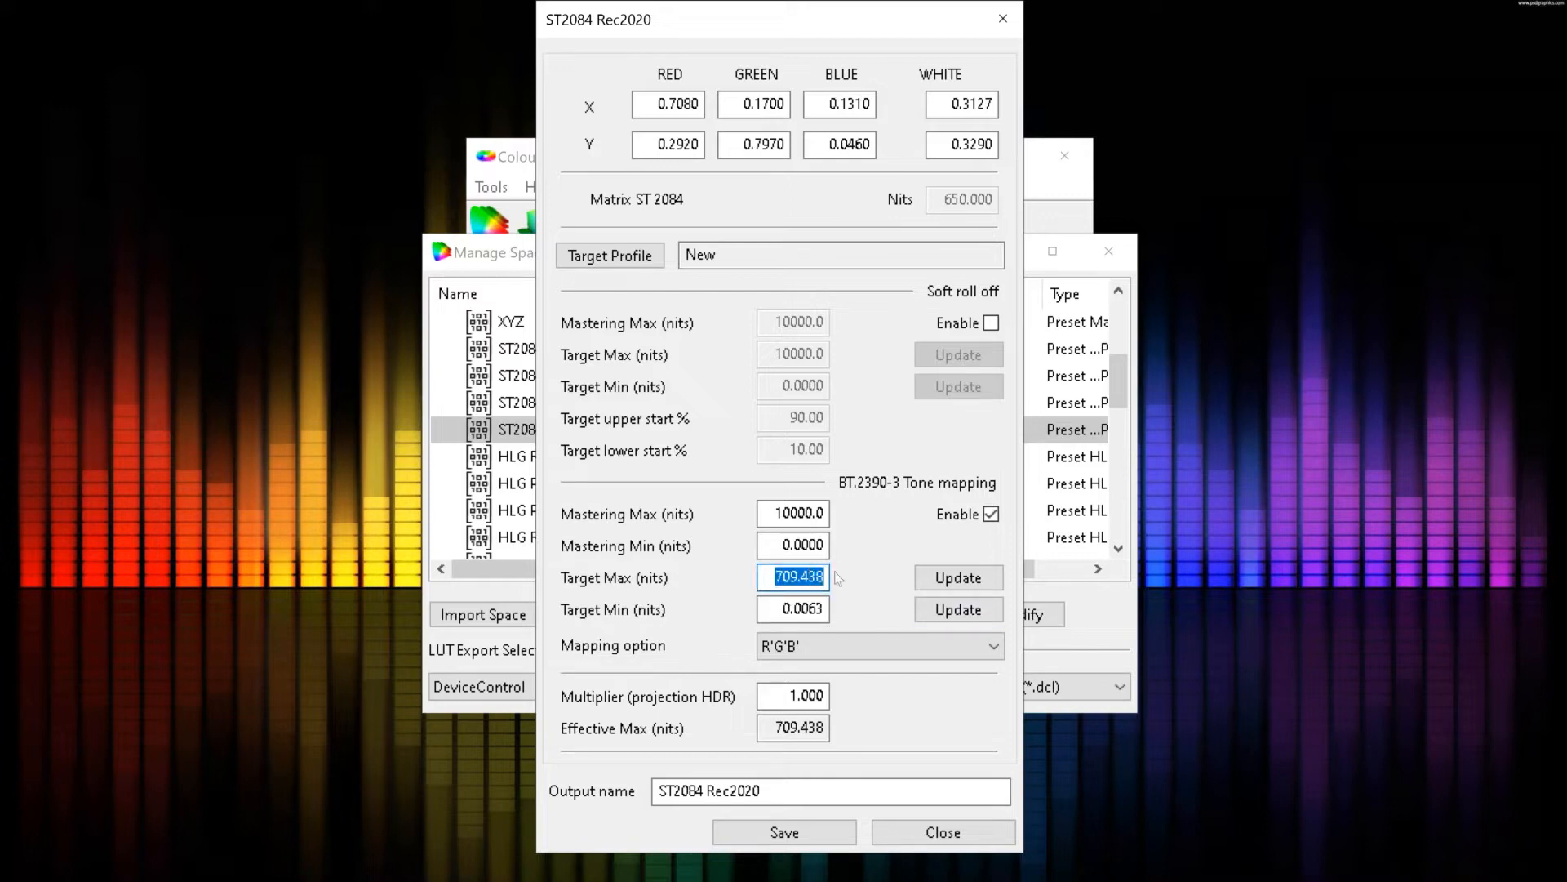
text(650)
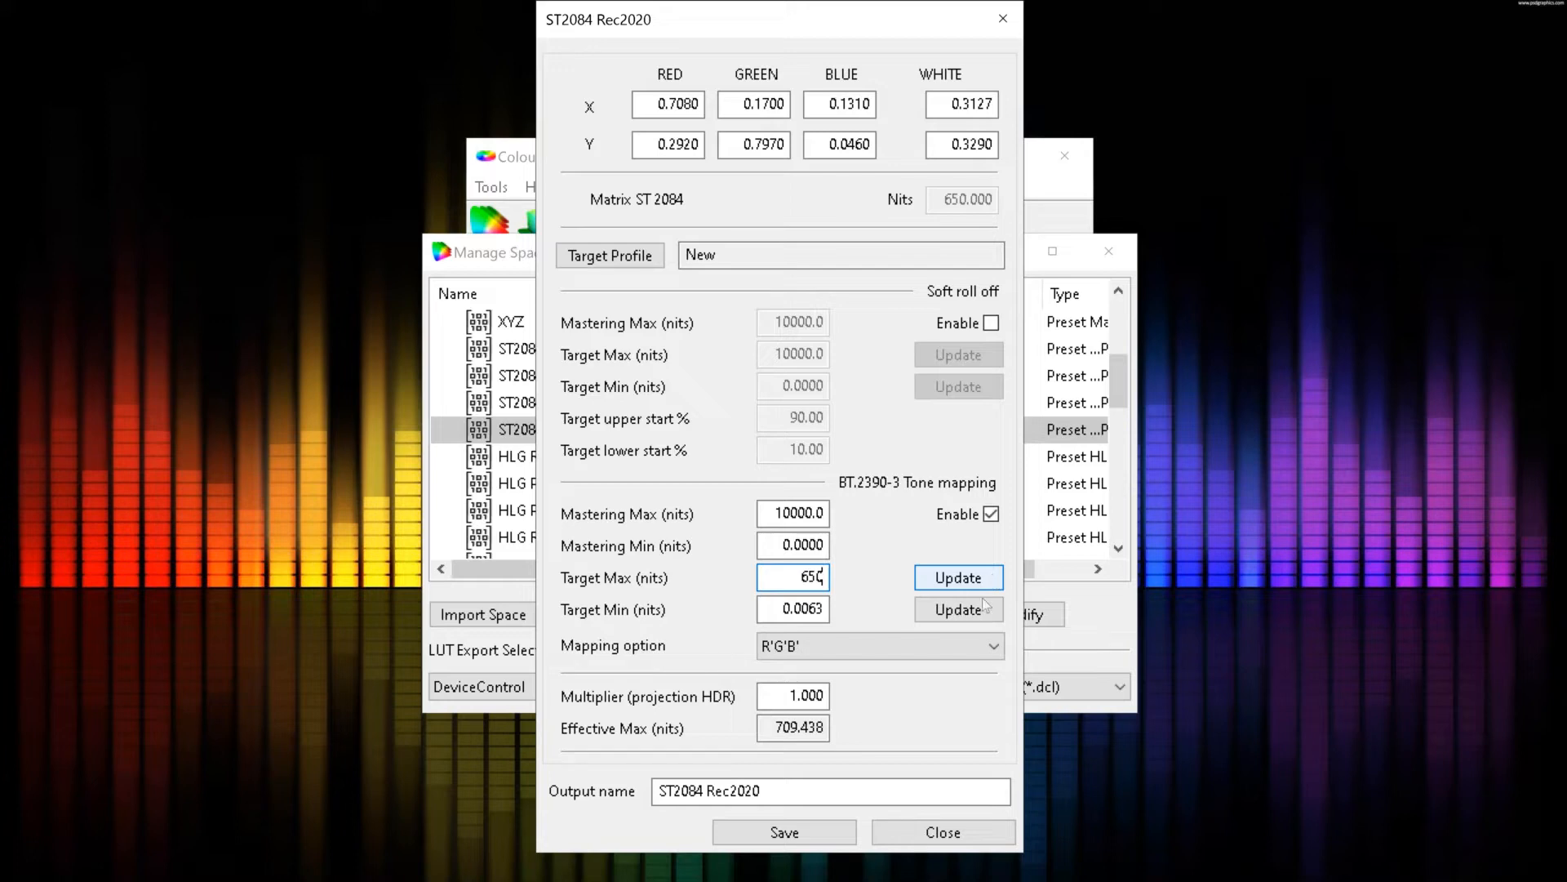
Name the output 650cdm2 Murideo and save the modified colour space.
click(847, 799)
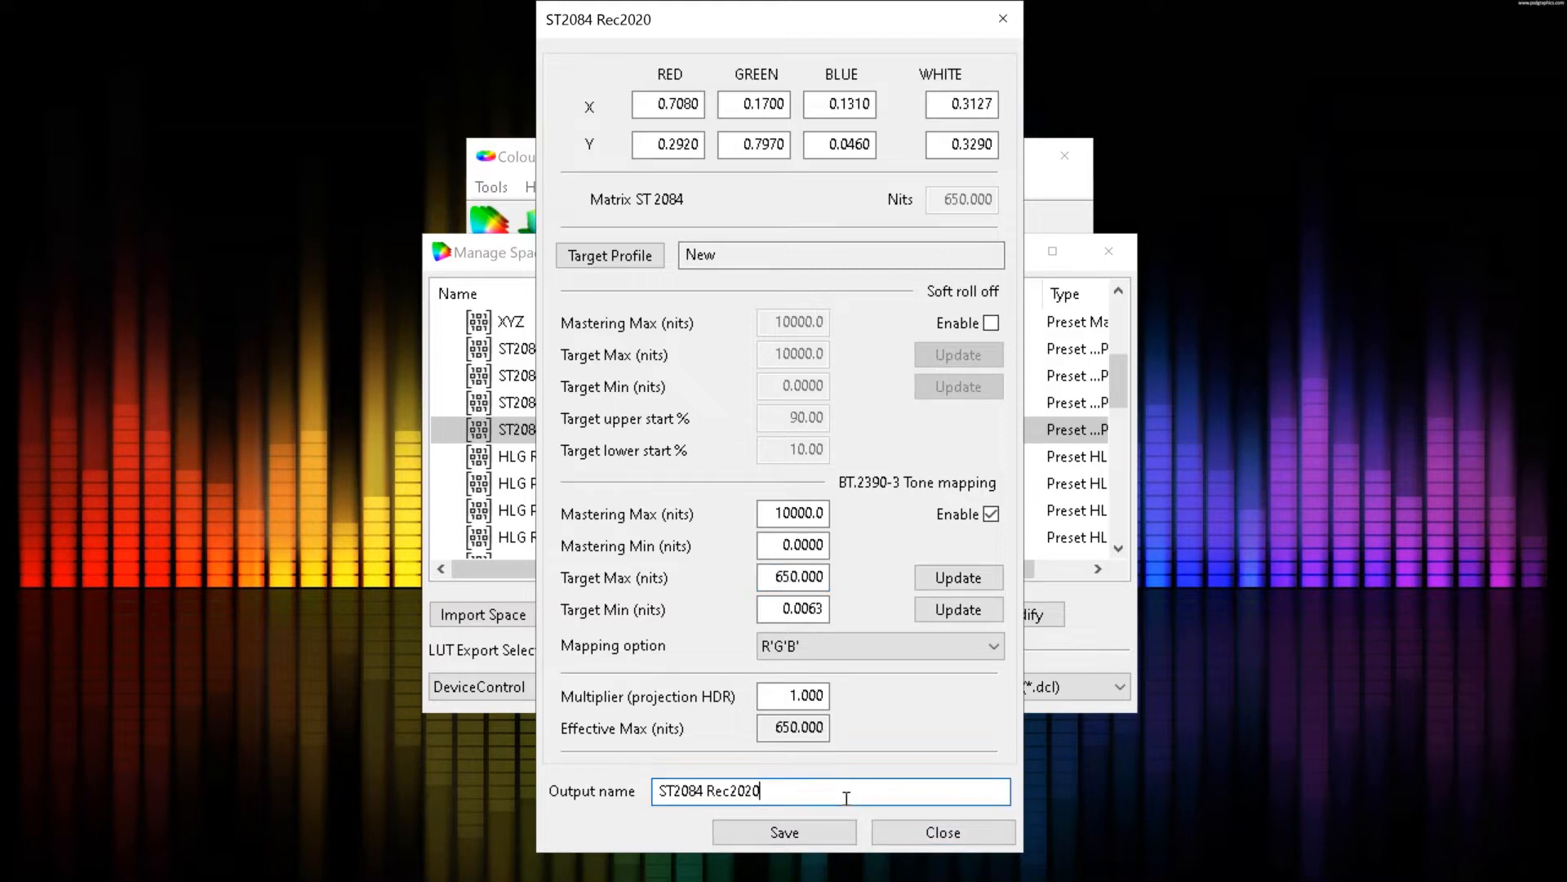
key(BackSpace)
key(BackSpace)
key(BackSpace)
key(BackSpace)
key(BackSpace)
key(BackSpace)
key(BackSpace)
key(BackSpace)
key(BackSpace)
key(BackSpace)
key(BackSpace)
key(BackSpace)
key(BackSpace)
key(BackSpace)
text(650cdm2 Murideo)
click(805, 831)
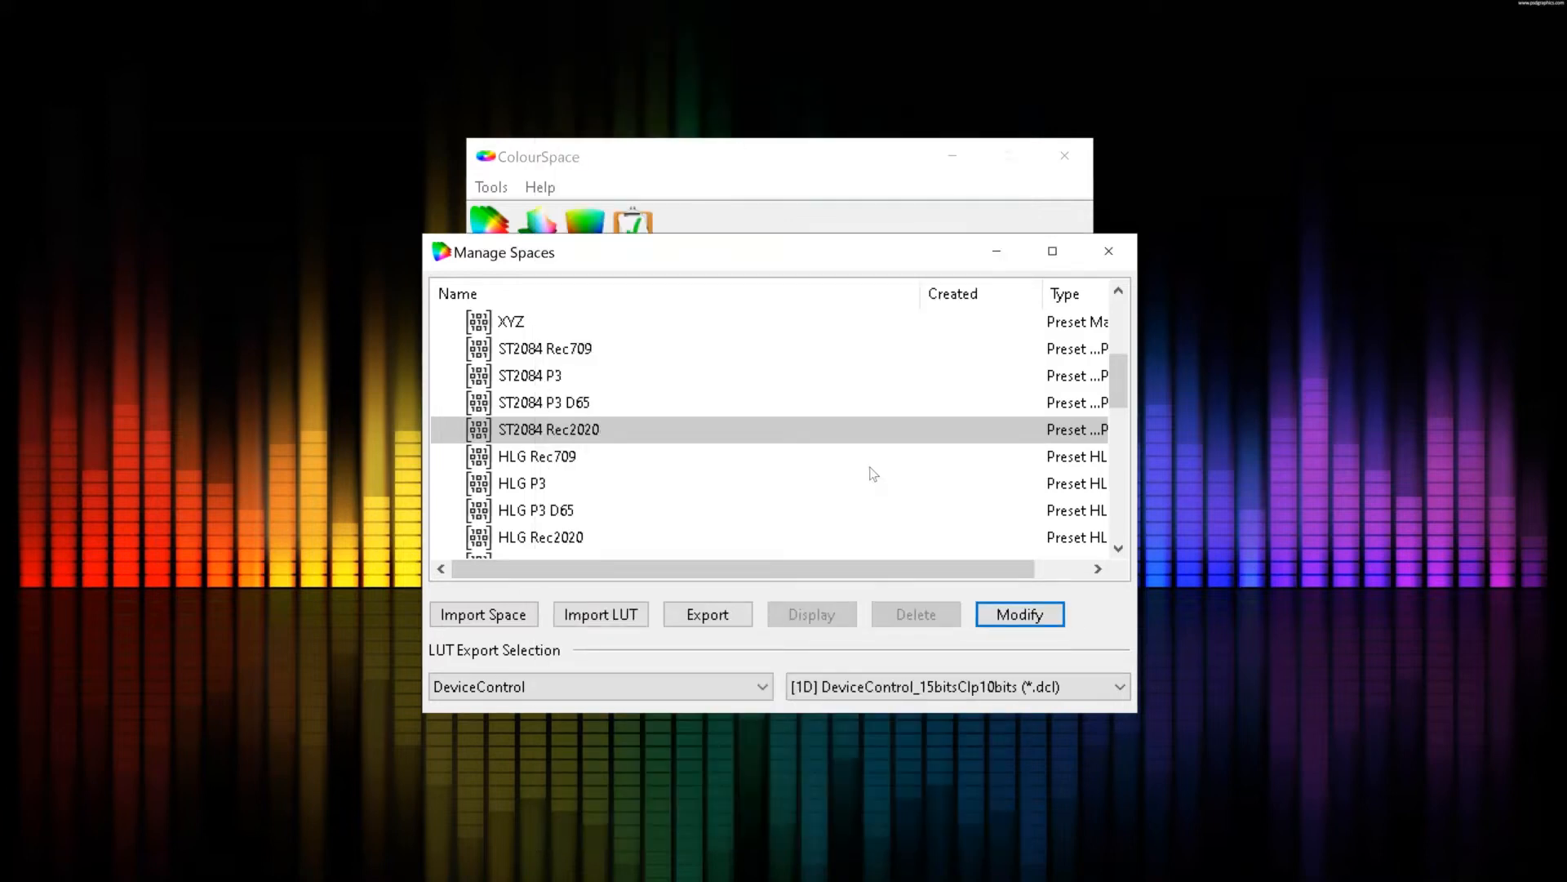
Close and reopen Manage Spaces, and select the 650cdm2 Murideo entry among the user colour spaces.
scroll(871, 467, up, 3)
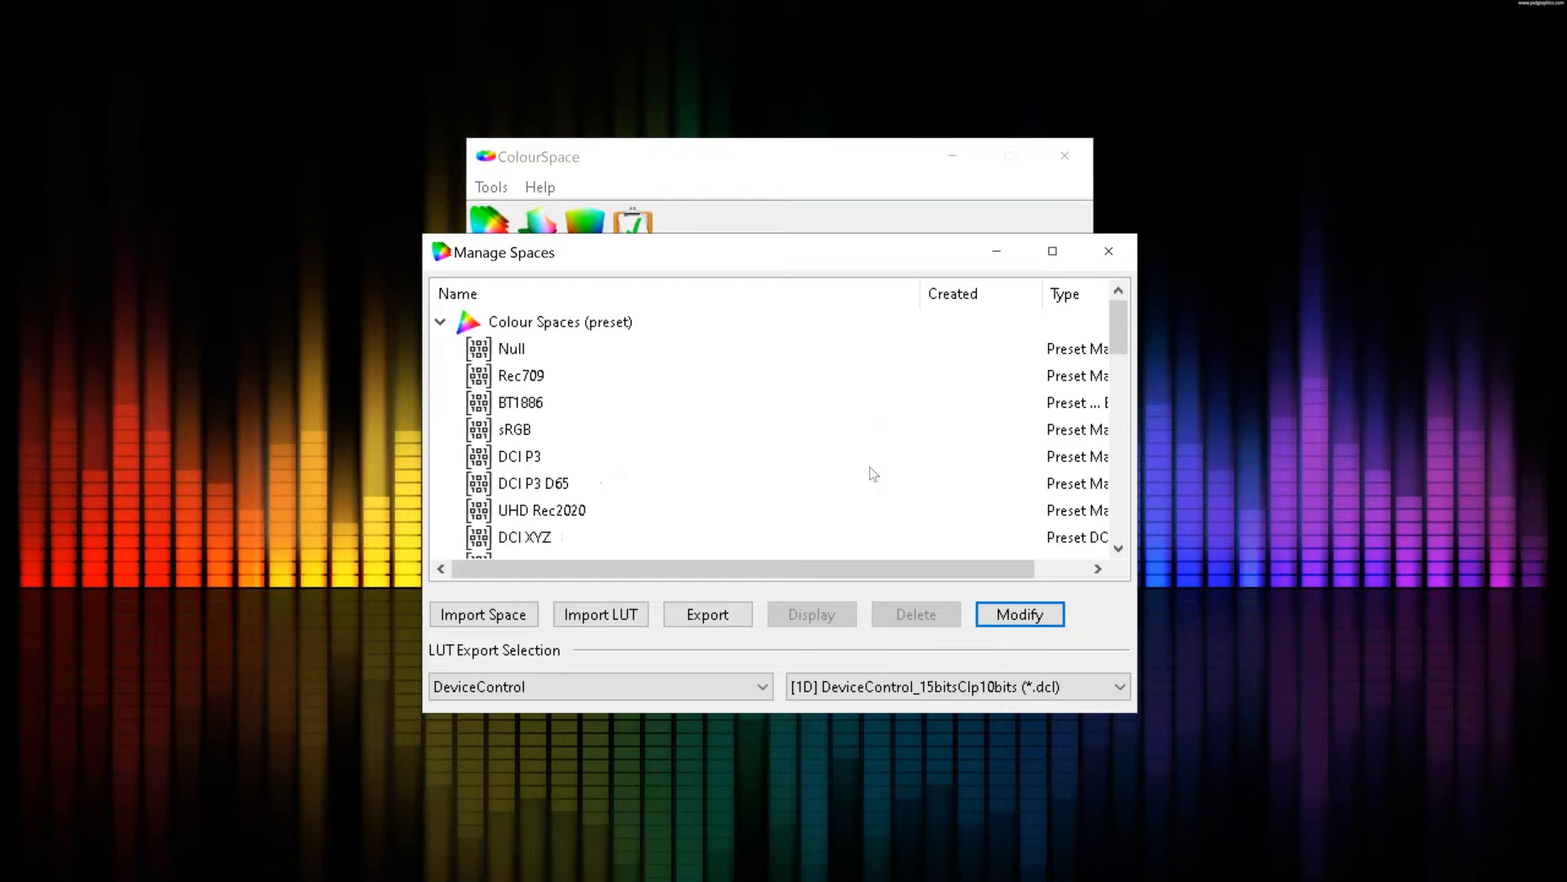
click(1123, 250)
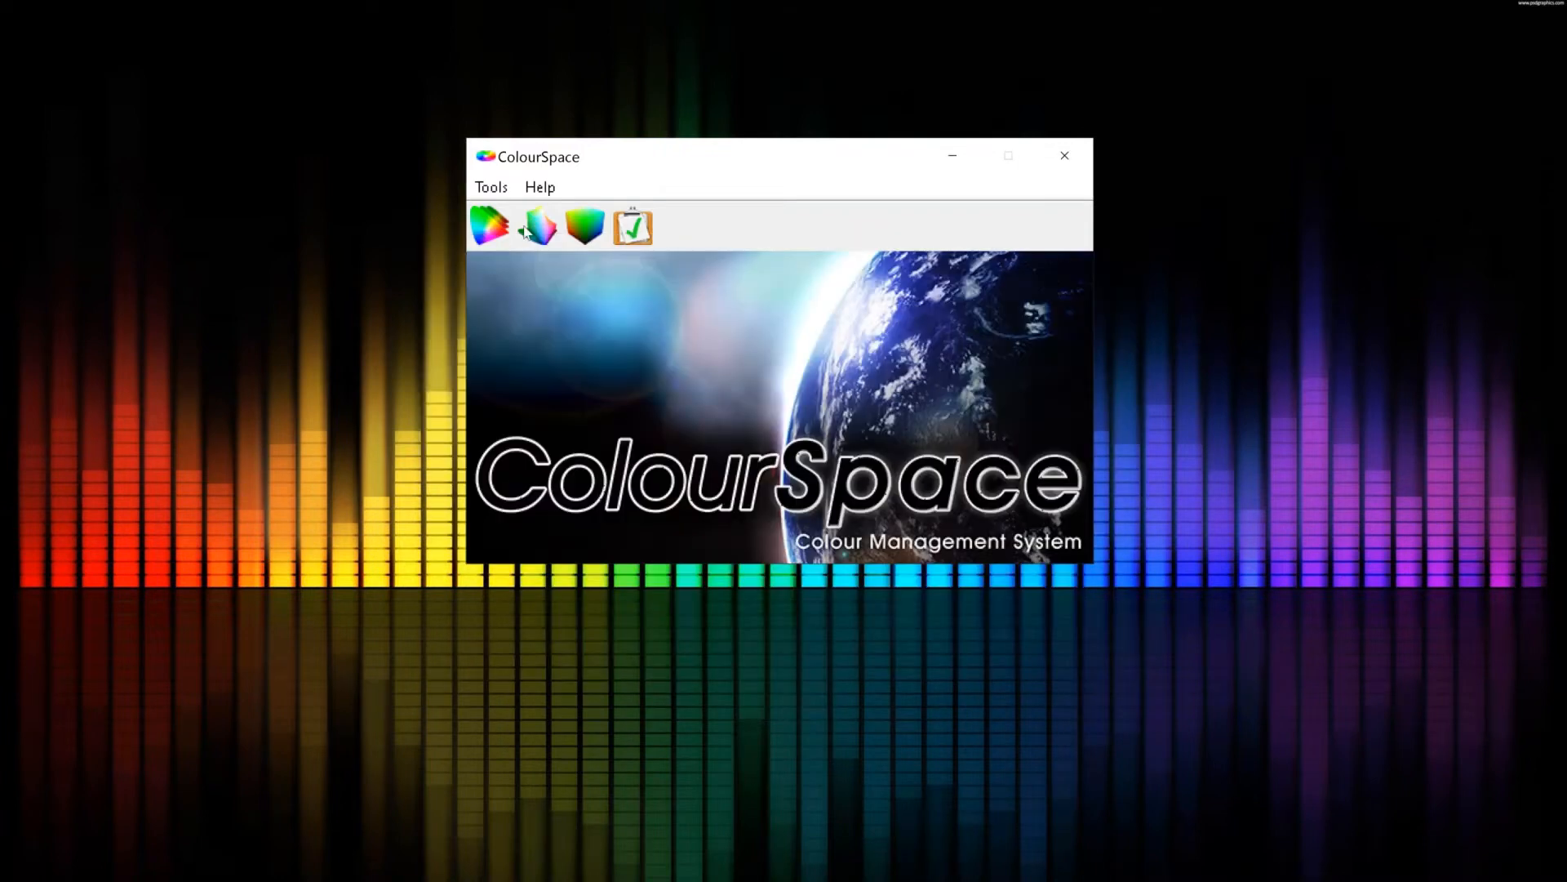
click(492, 219)
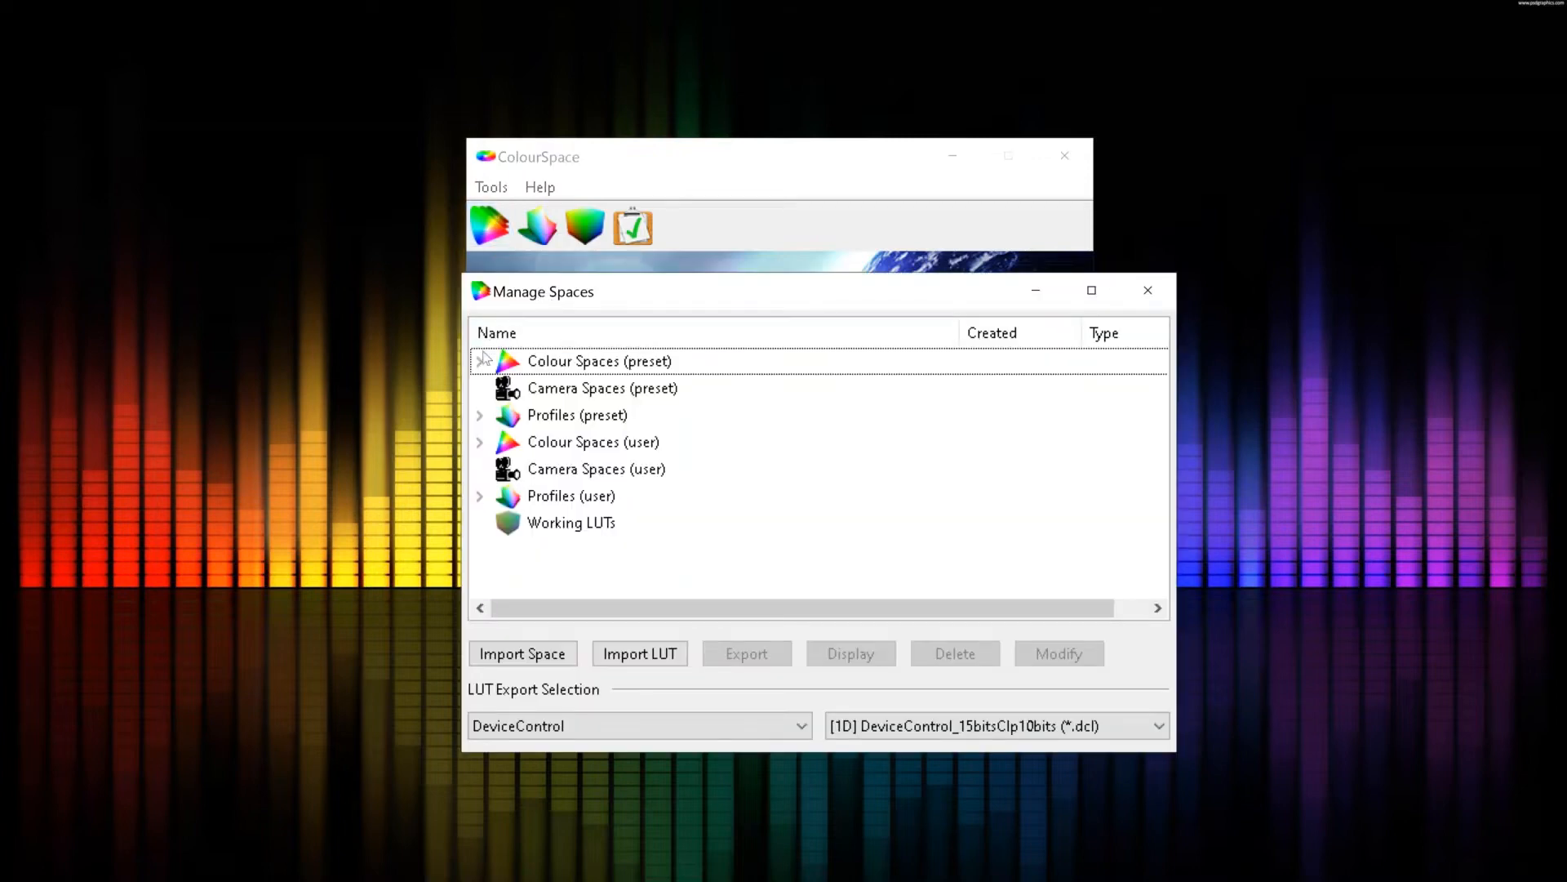
click(481, 360)
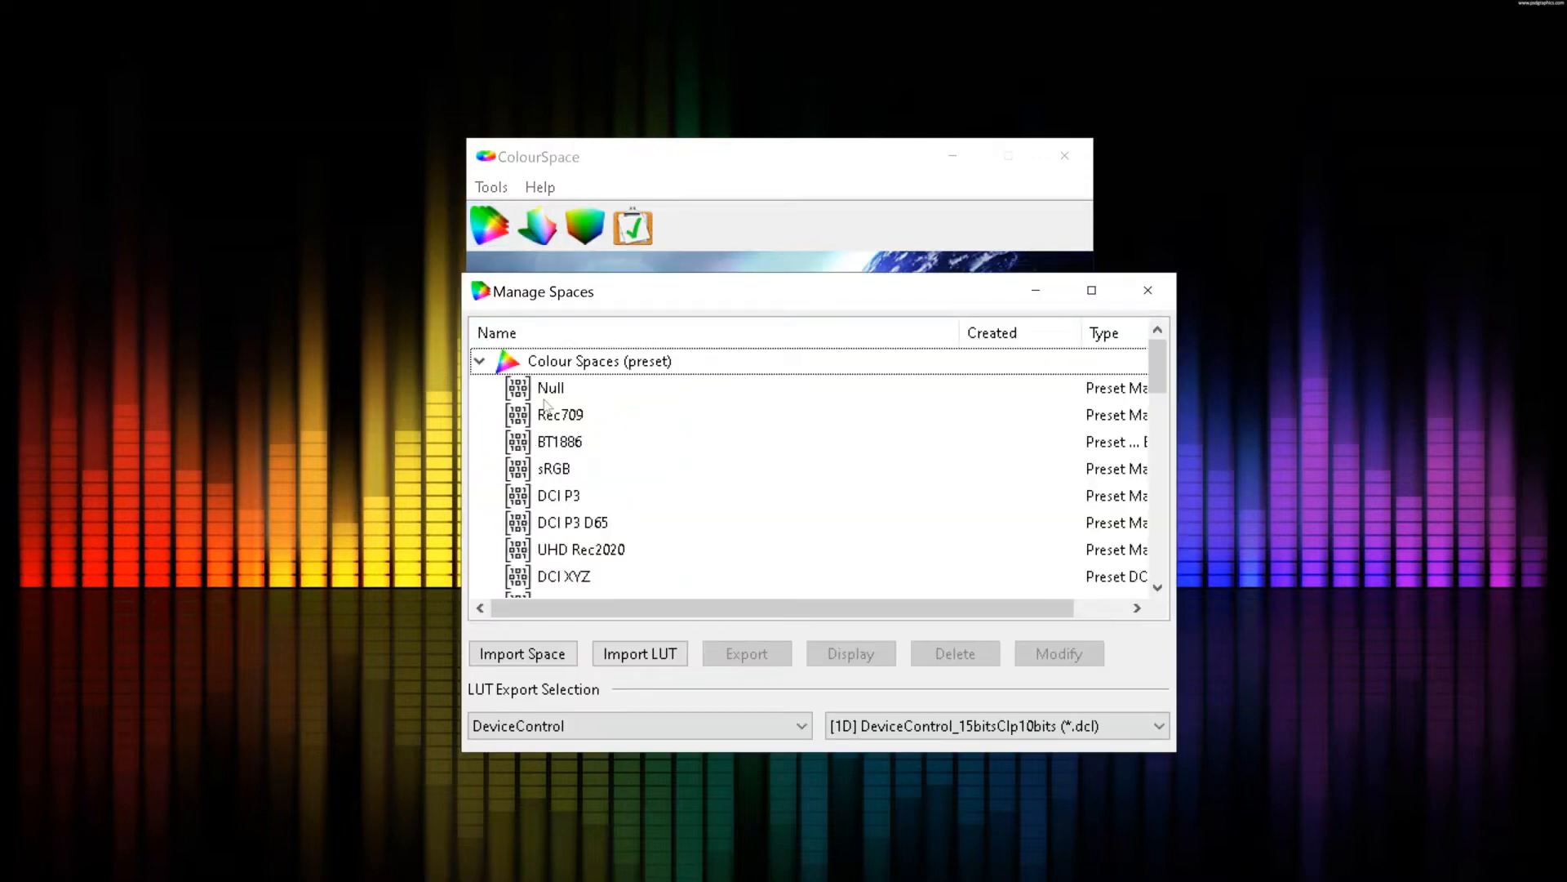
click(482, 362)
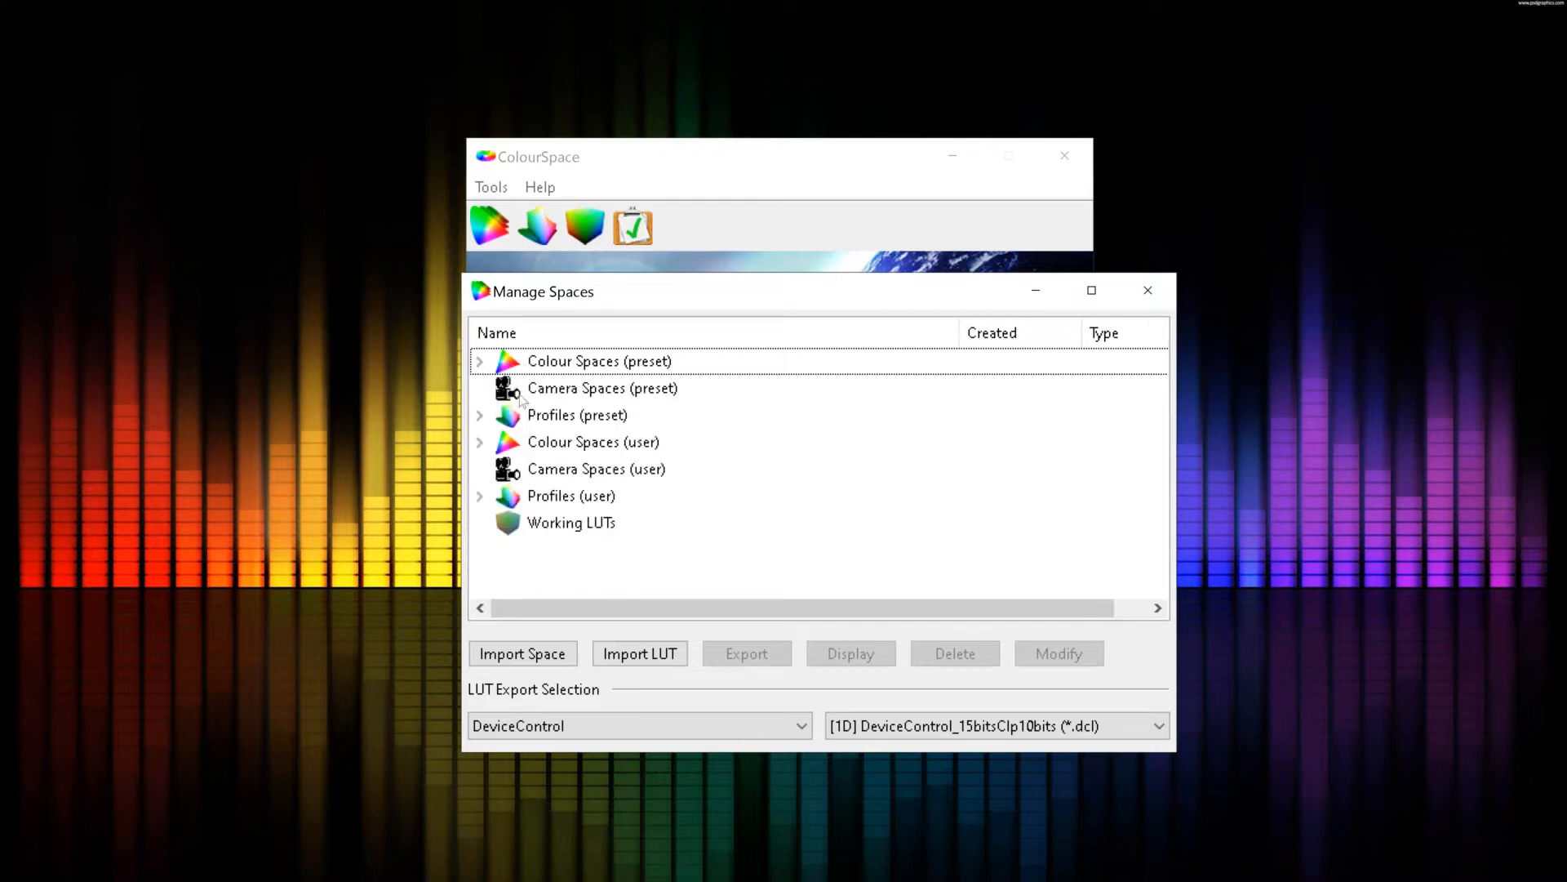
click(482, 443)
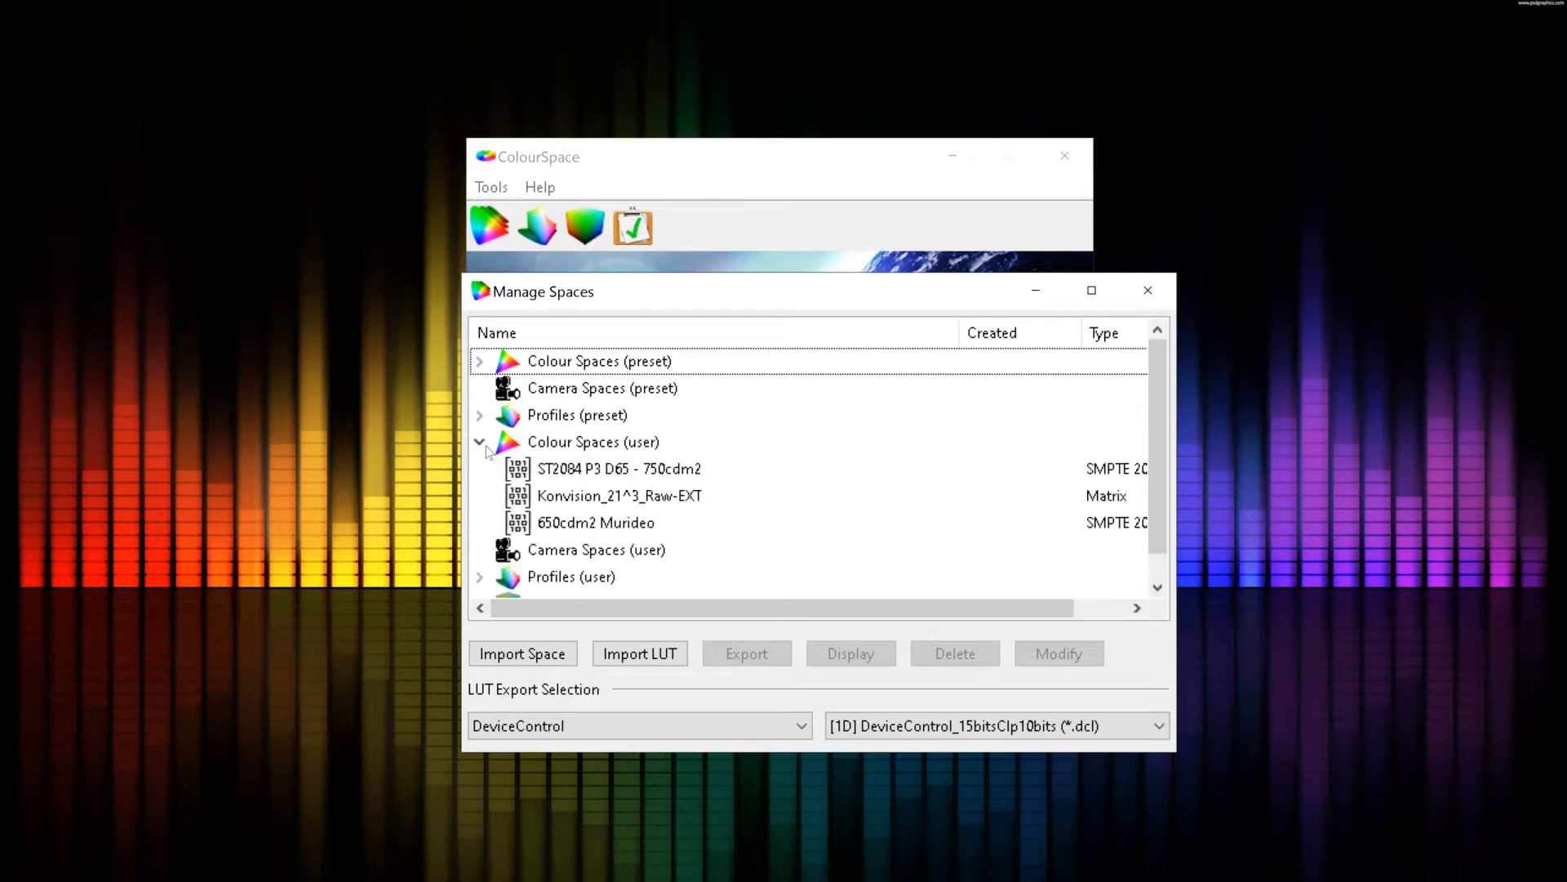
click(593, 525)
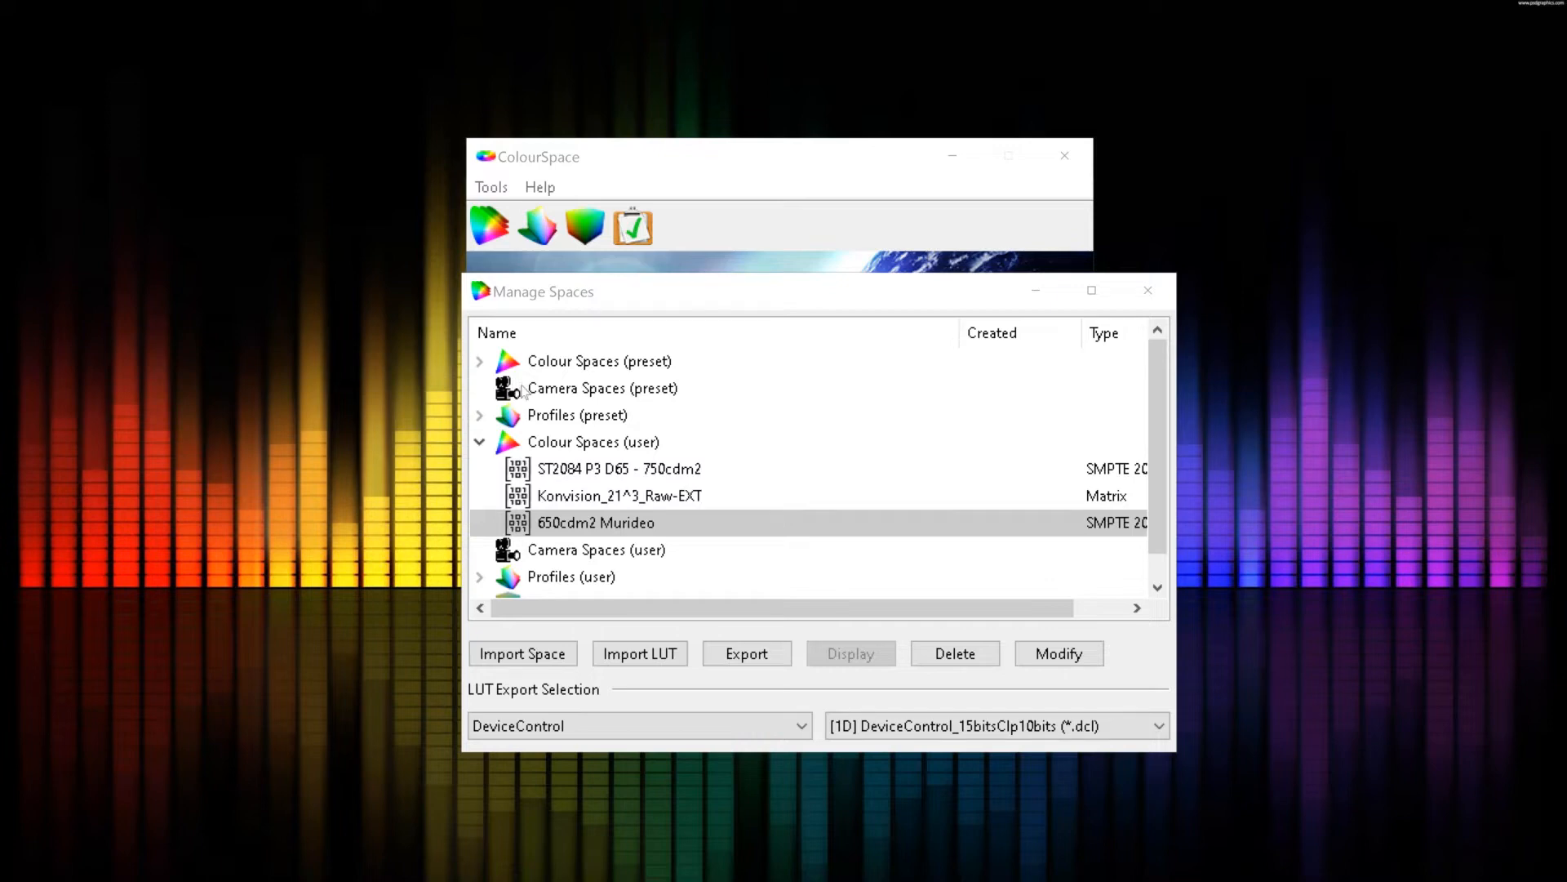
Look through the preset and user profiles, and display the Konvision-5^3-CSC profile.
click(480, 444)
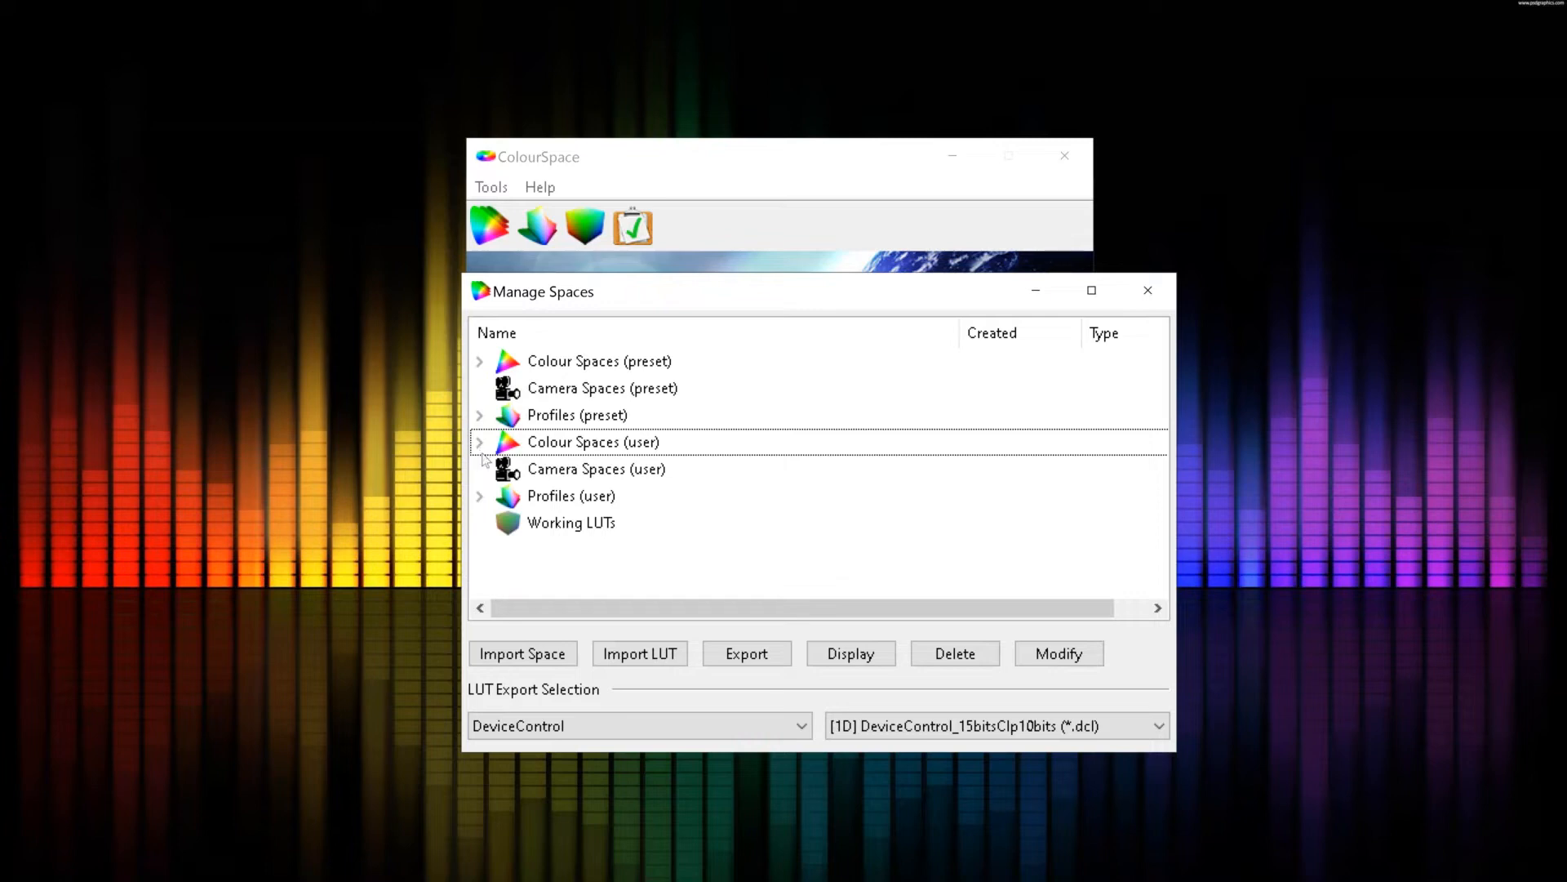
click(482, 415)
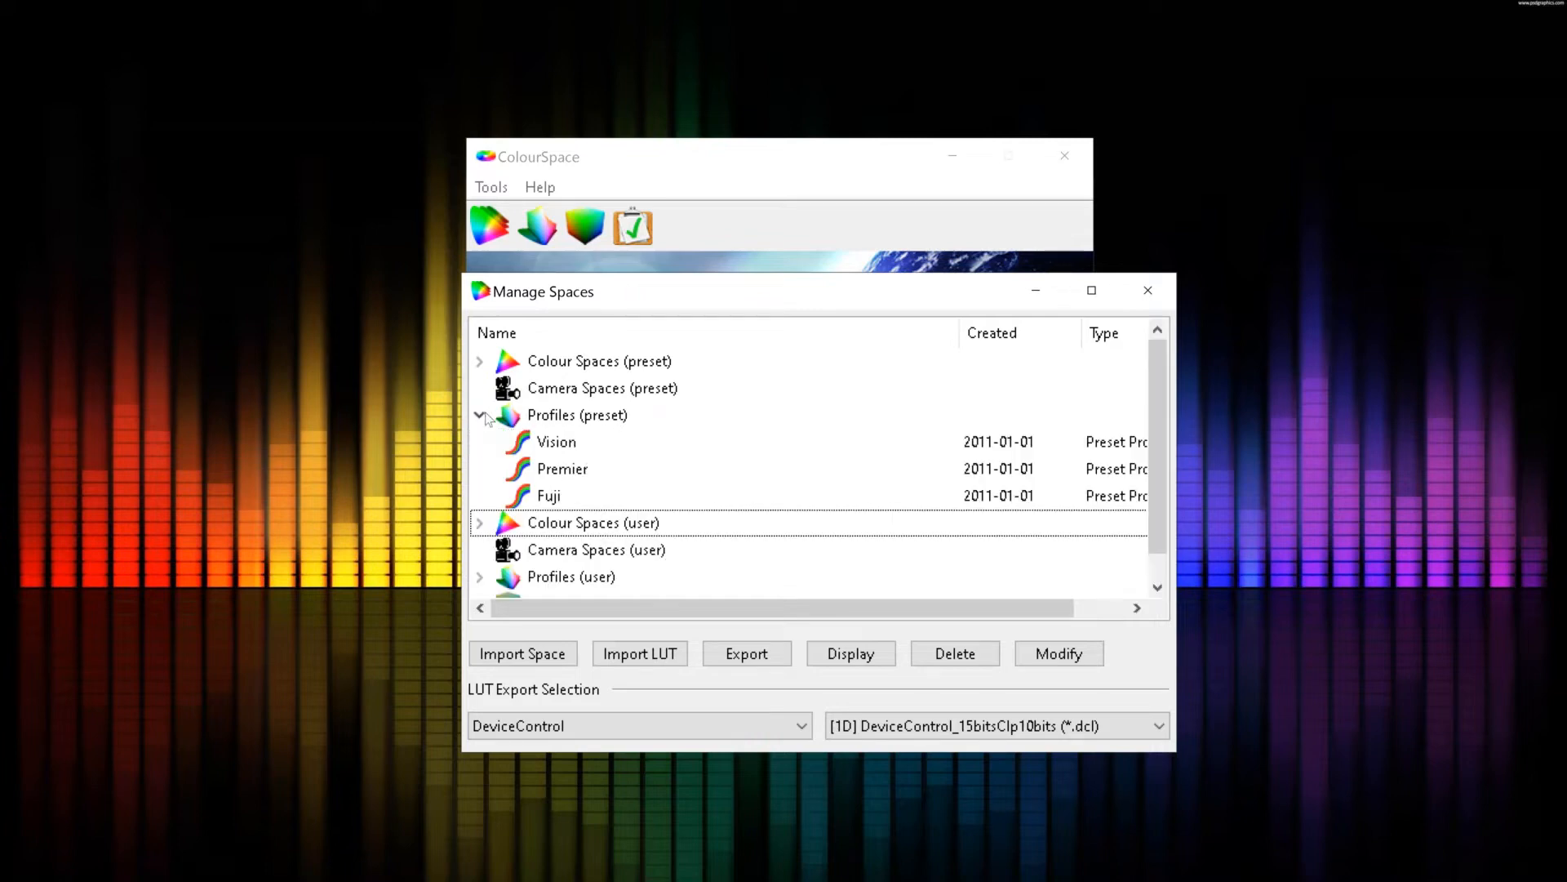
click(482, 415)
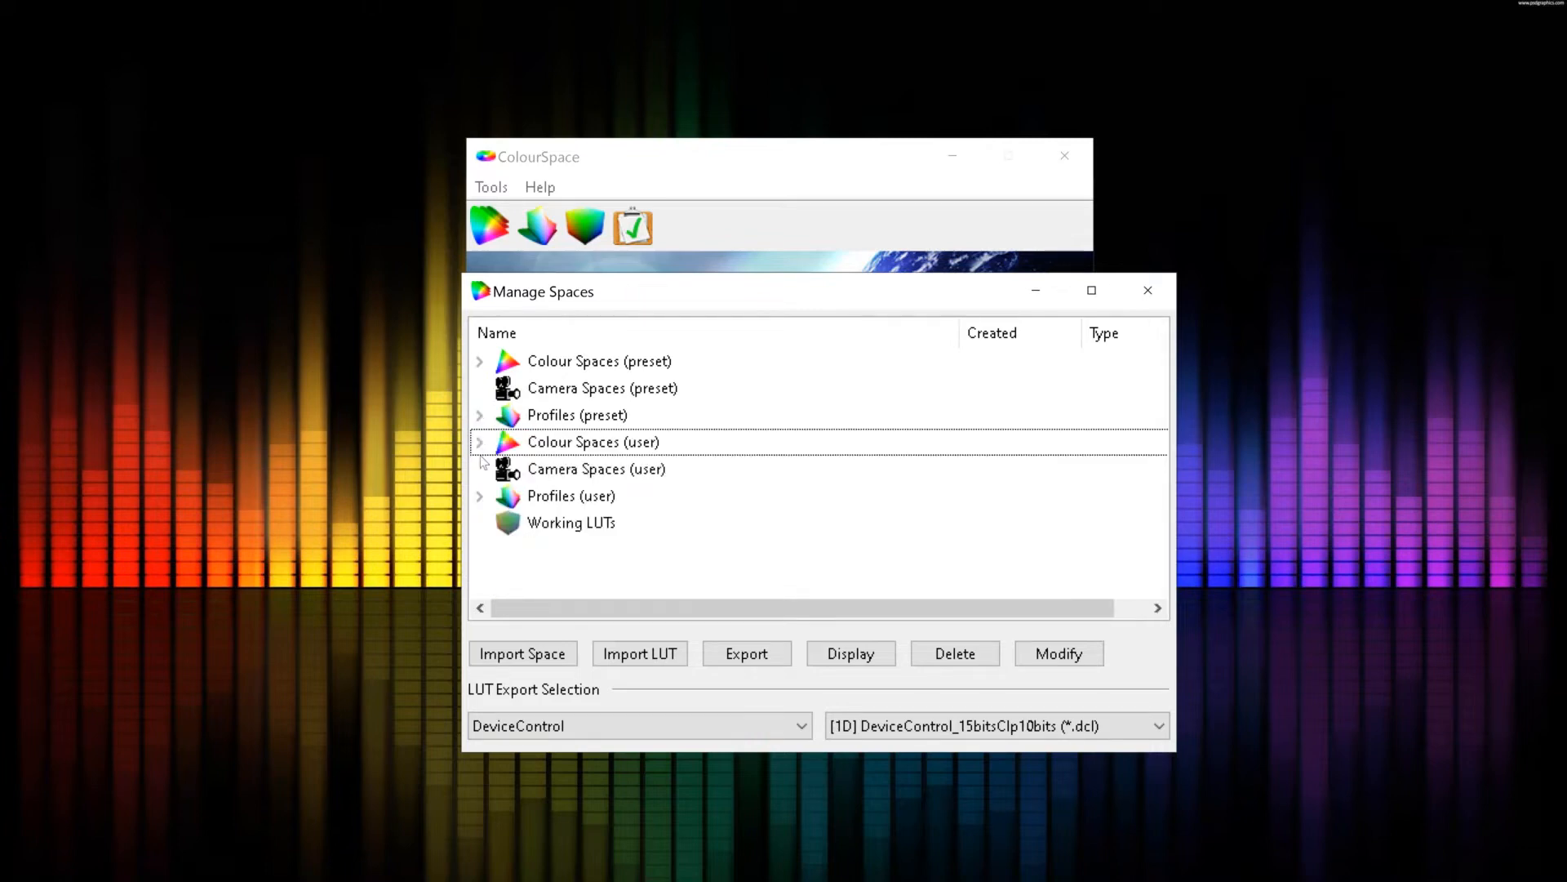
click(481, 496)
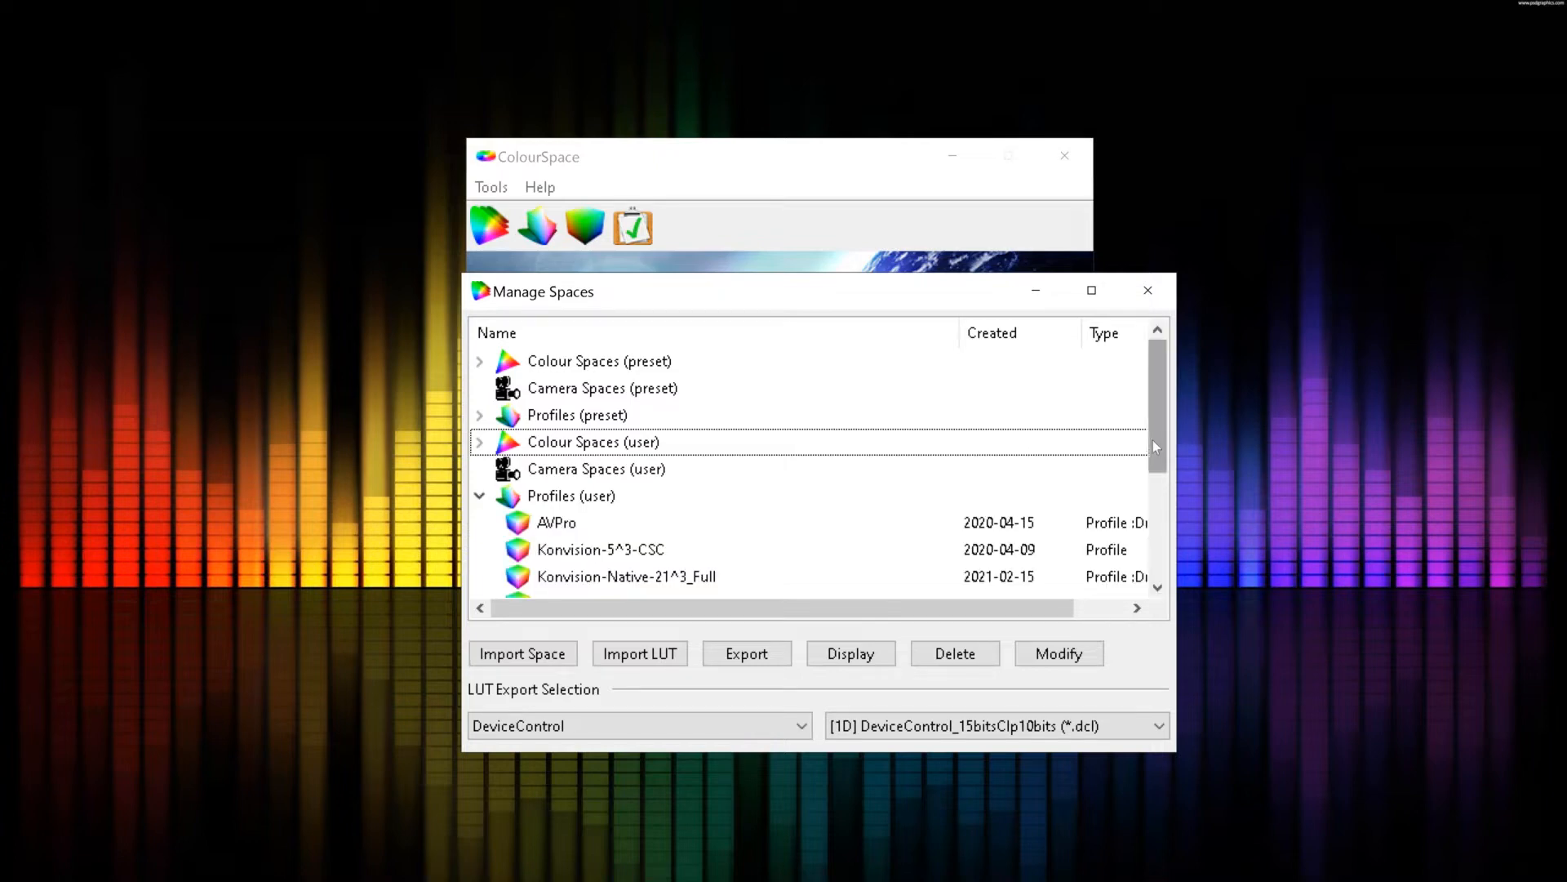
drag(1152, 443, 1147, 490)
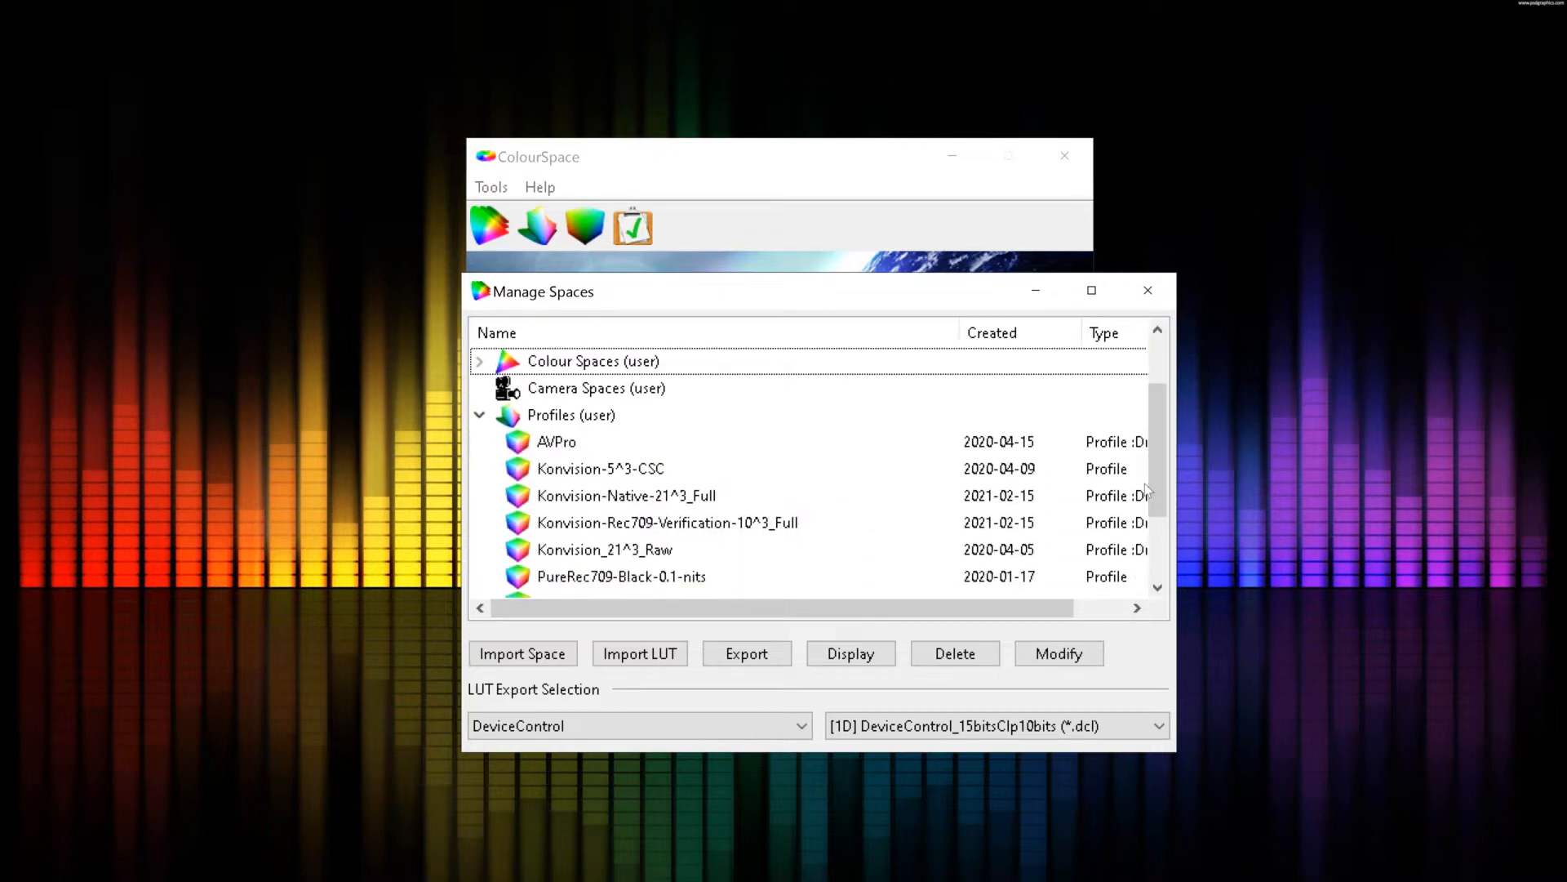
drag(1153, 476, 1154, 491)
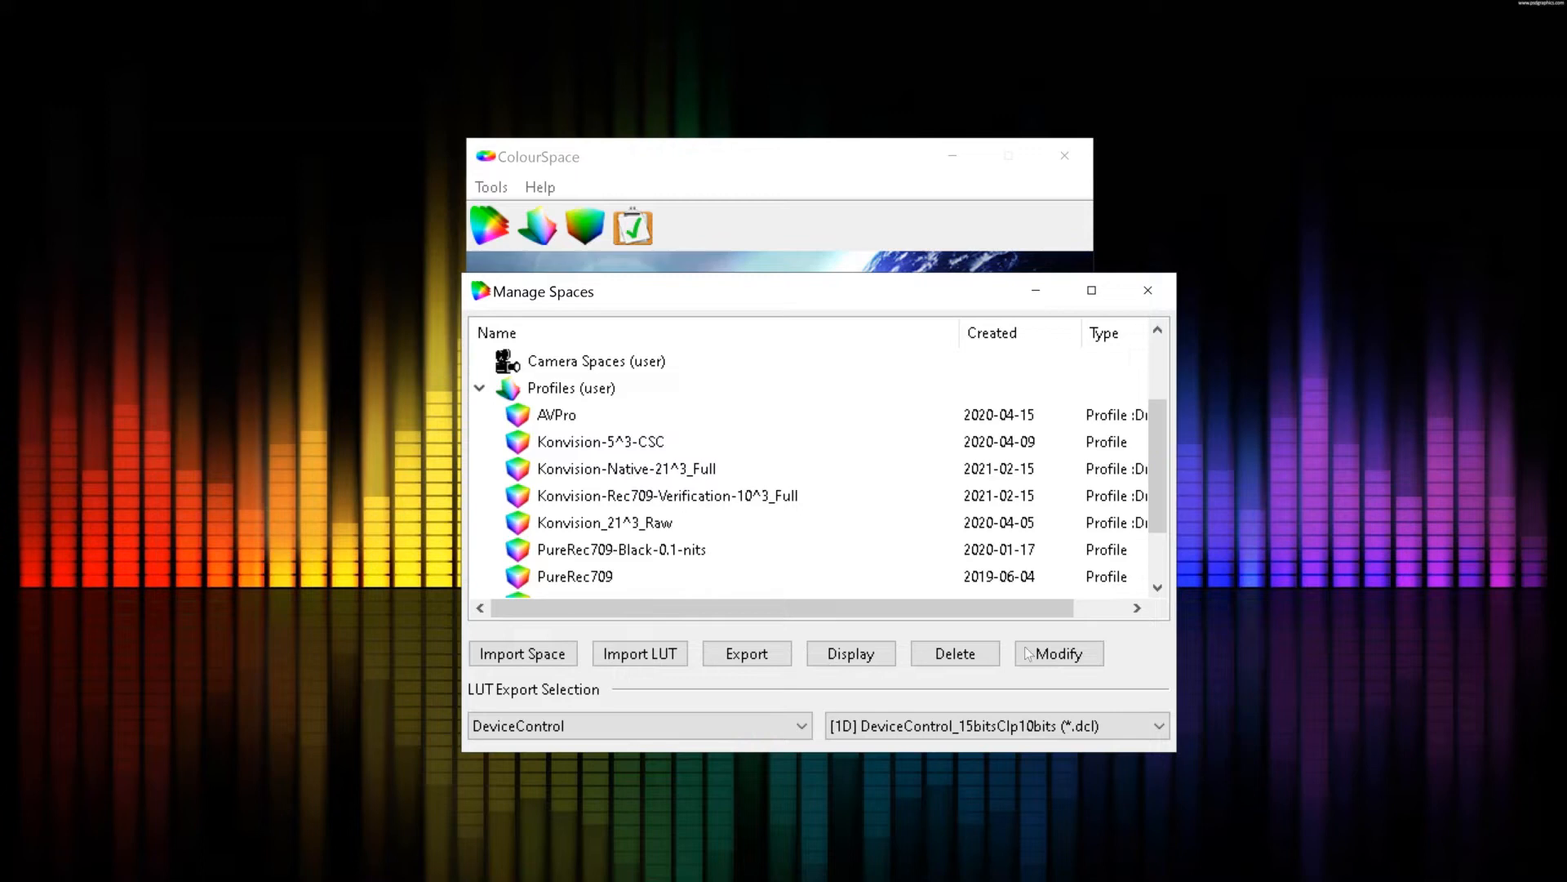
click(647, 445)
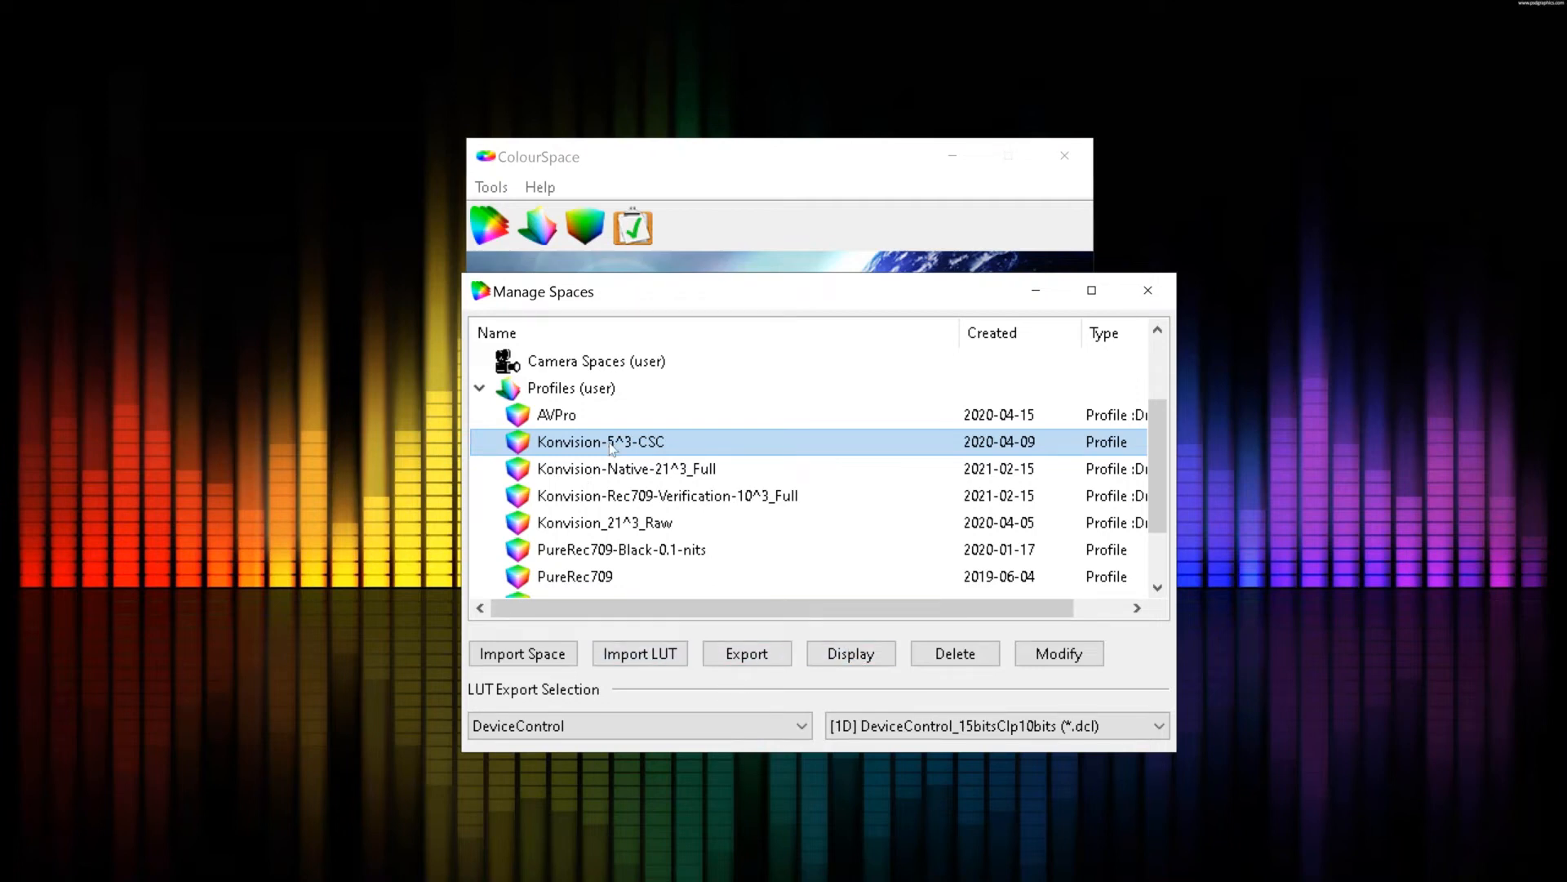
click(853, 655)
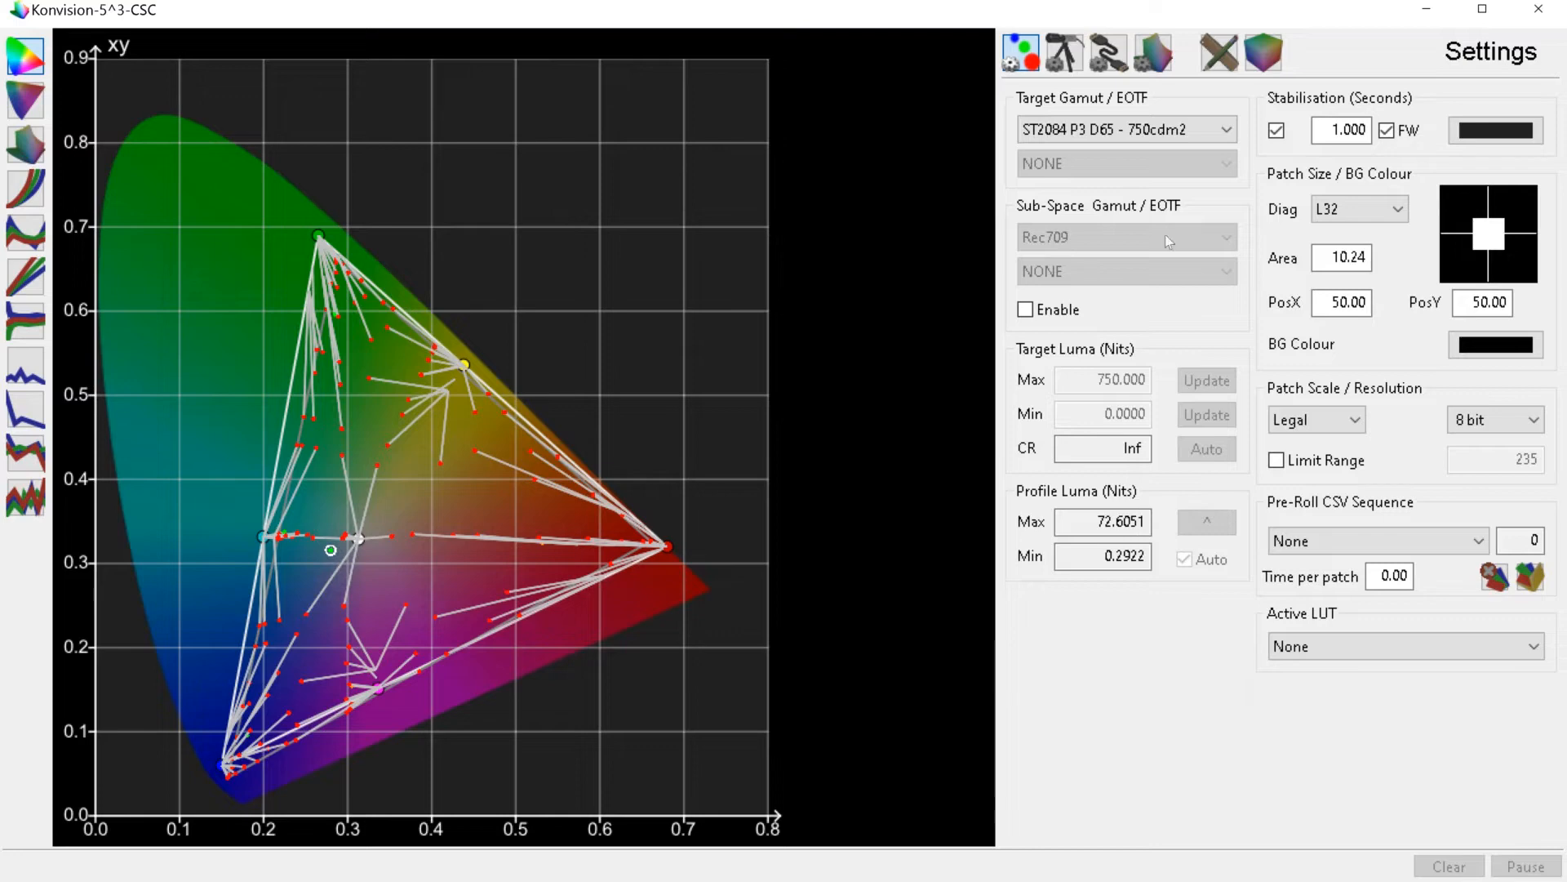
Set the Konvision-5^3-CSC profile's target gamut to DCI P3 D65, and close the profile and Manage Spaces.
click(1129, 133)
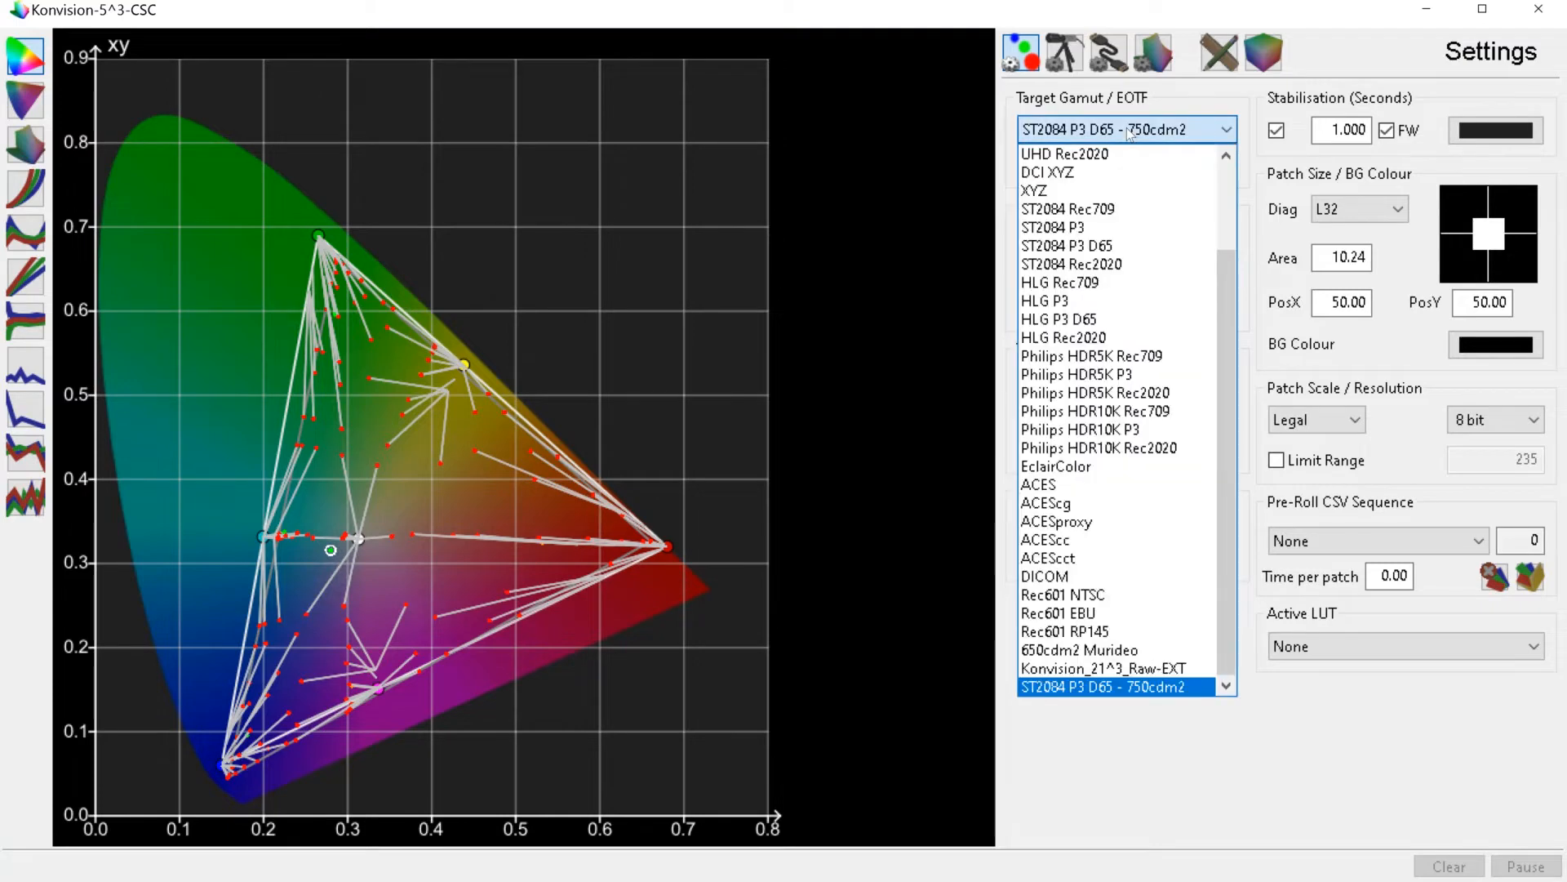
scroll(1118, 571, up, 2)
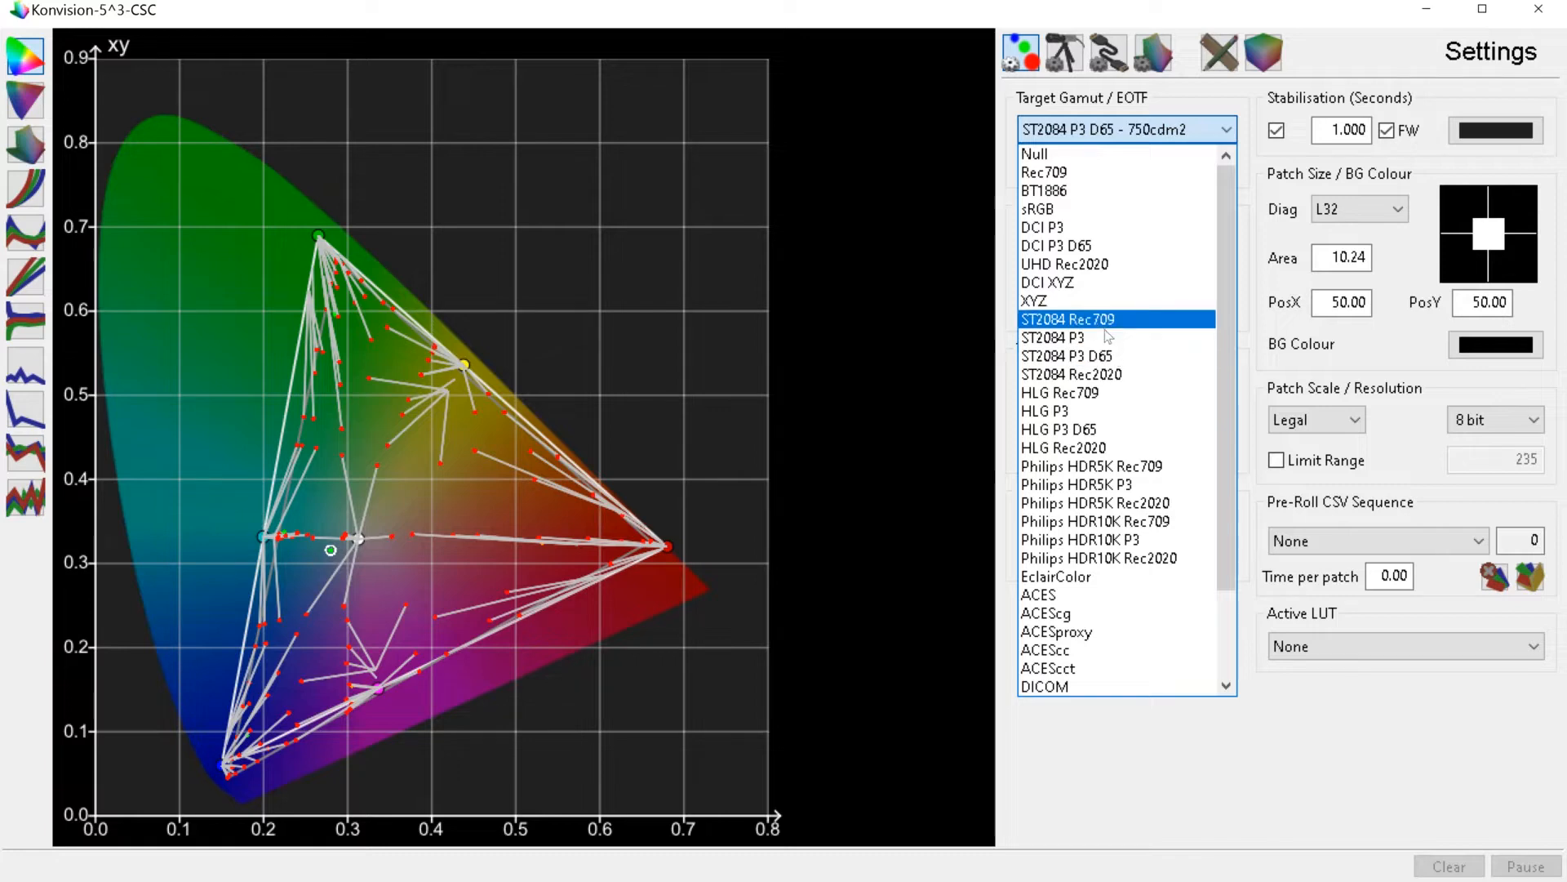
click(1080, 252)
click(1080, 246)
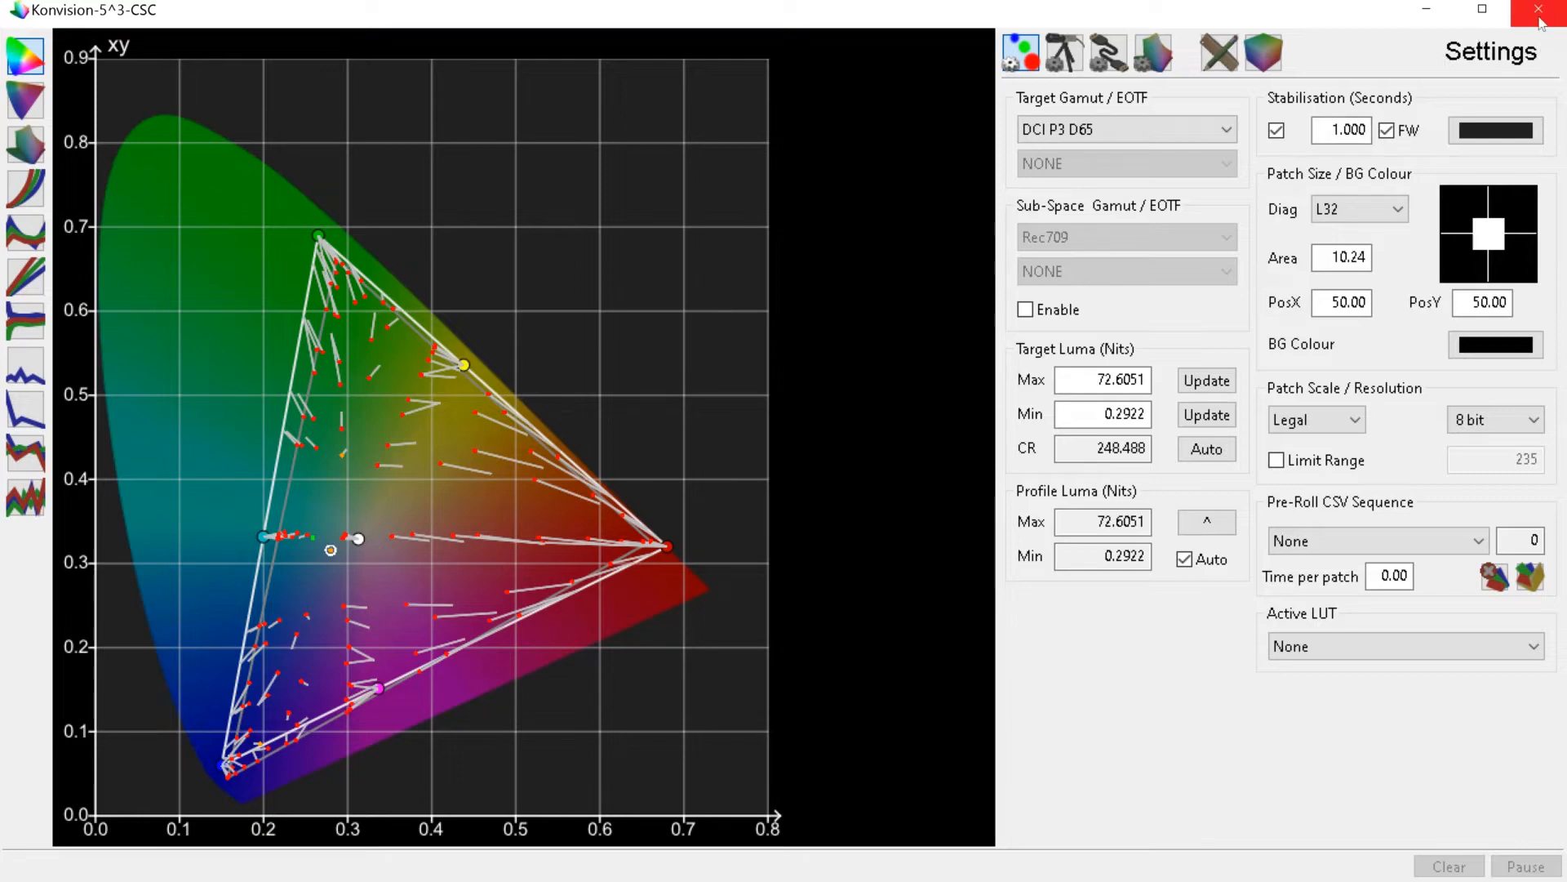
click(1539, 12)
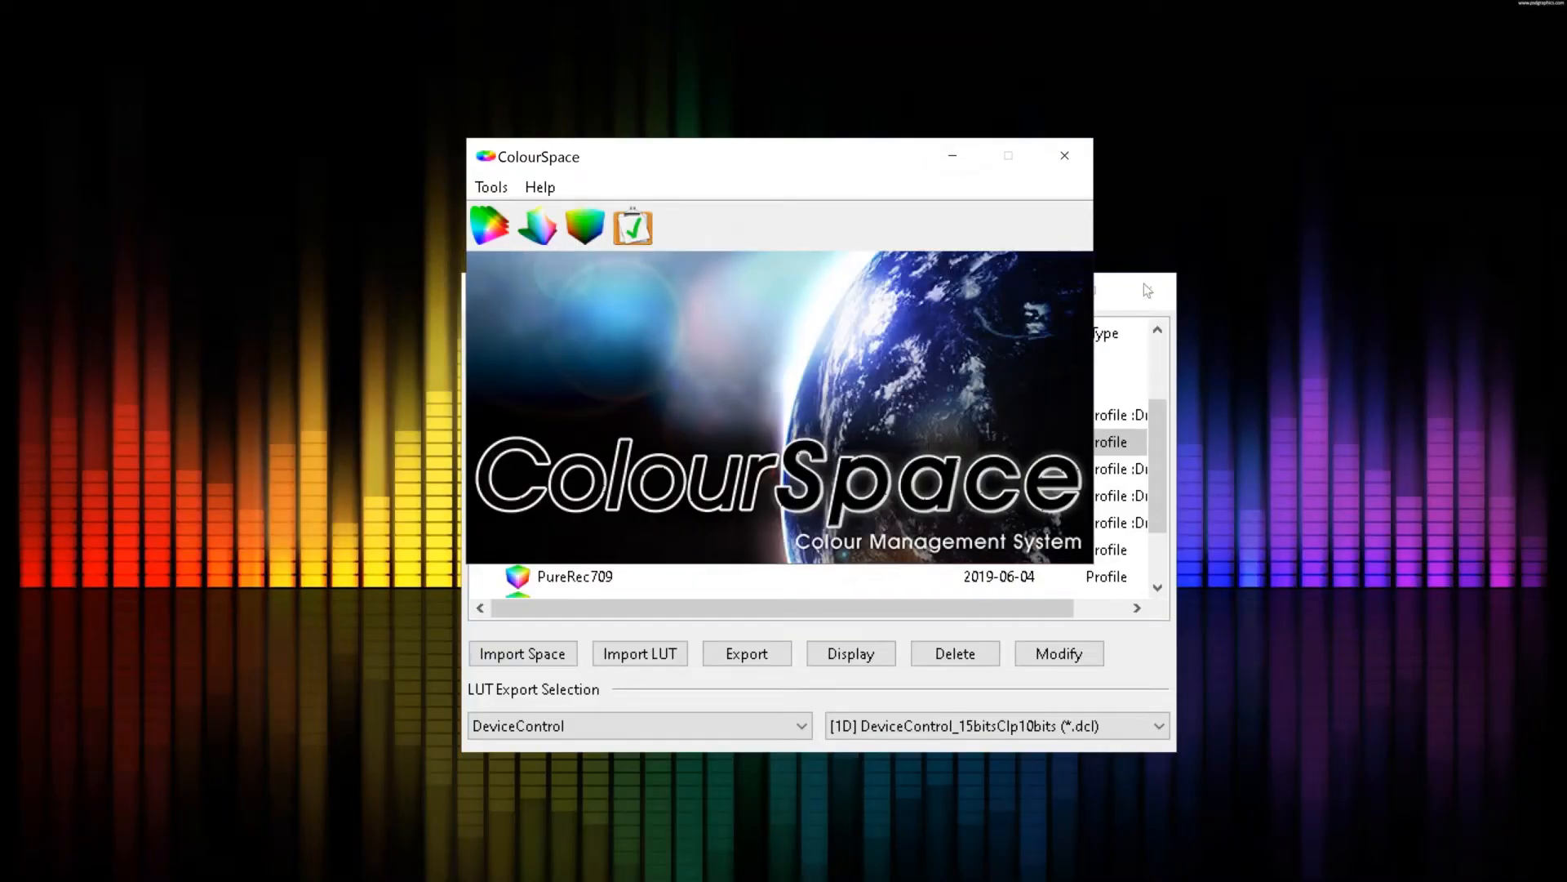
click(1147, 289)
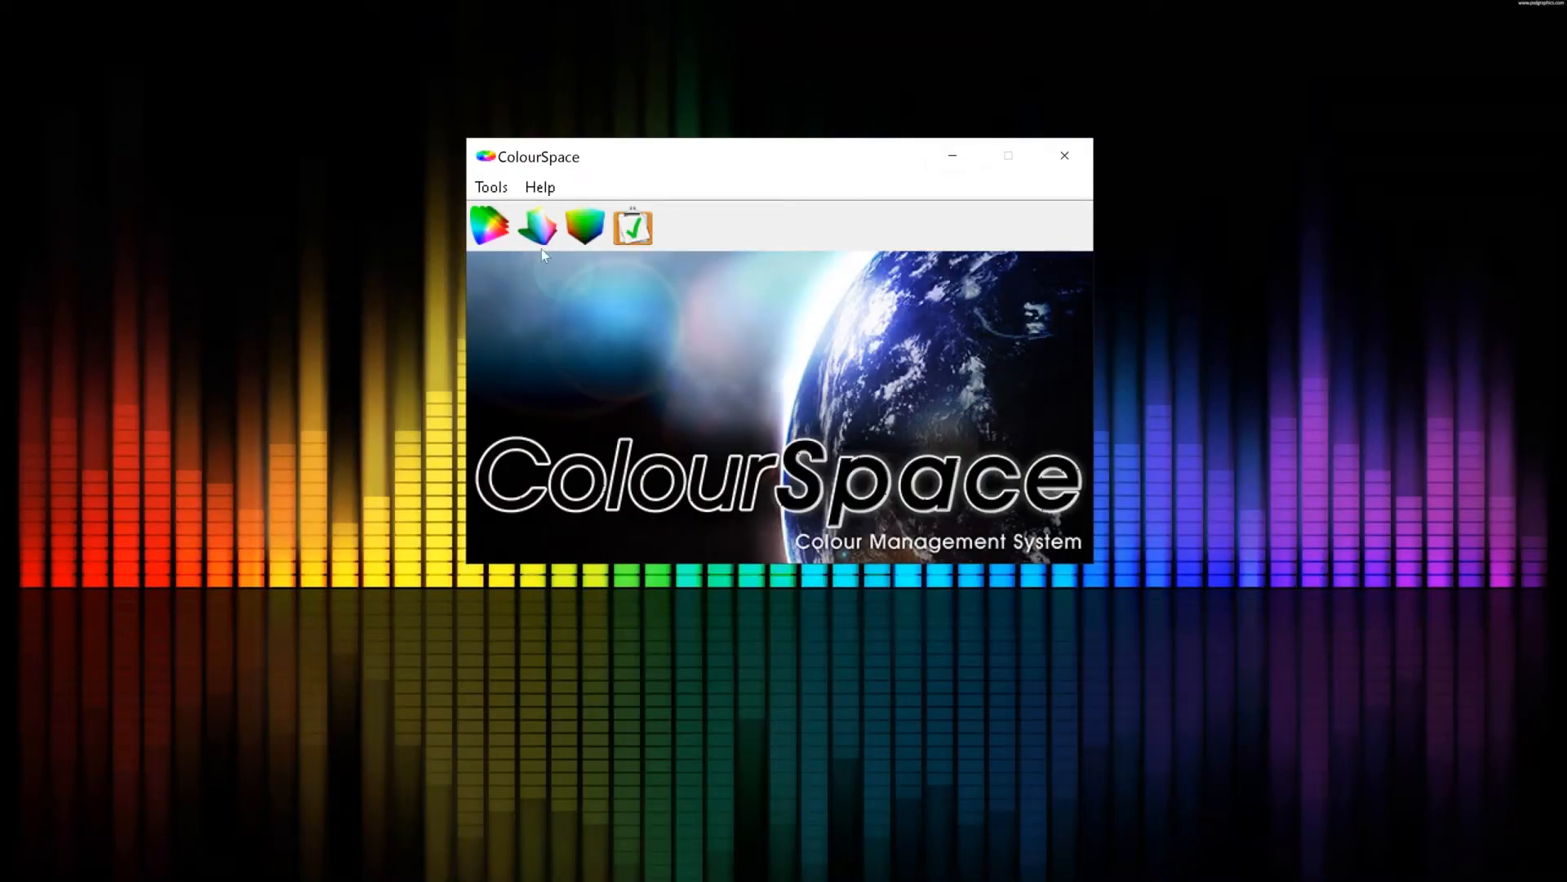
Reopen Manage Spaces and extract a colour space from the Konvision-5^3-CSC user profile, named Konvision-5^3-CSC extract.
click(483, 226)
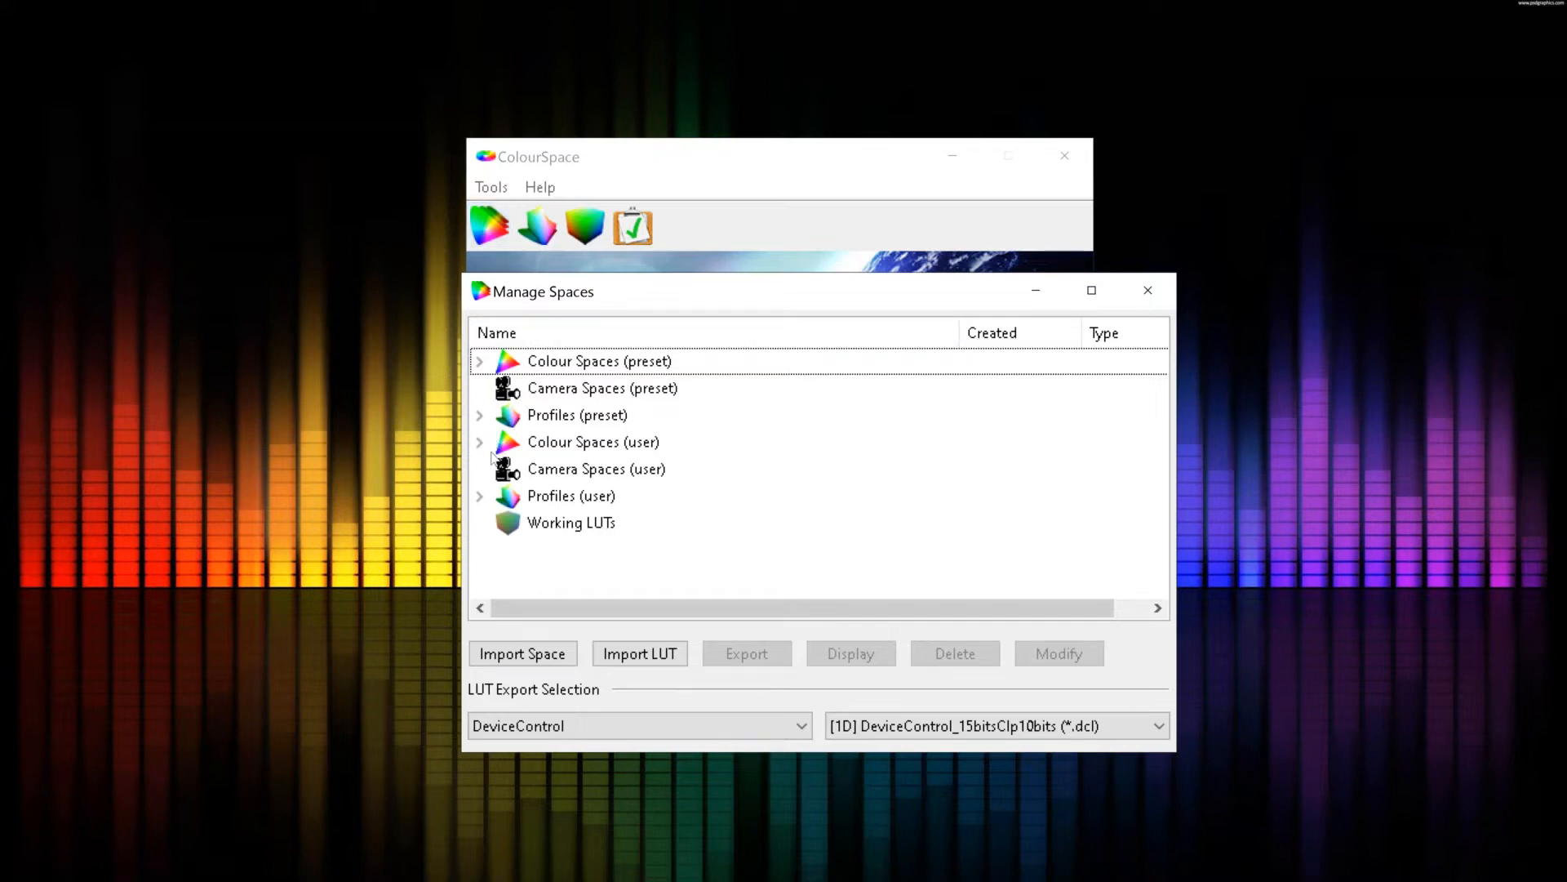
click(481, 496)
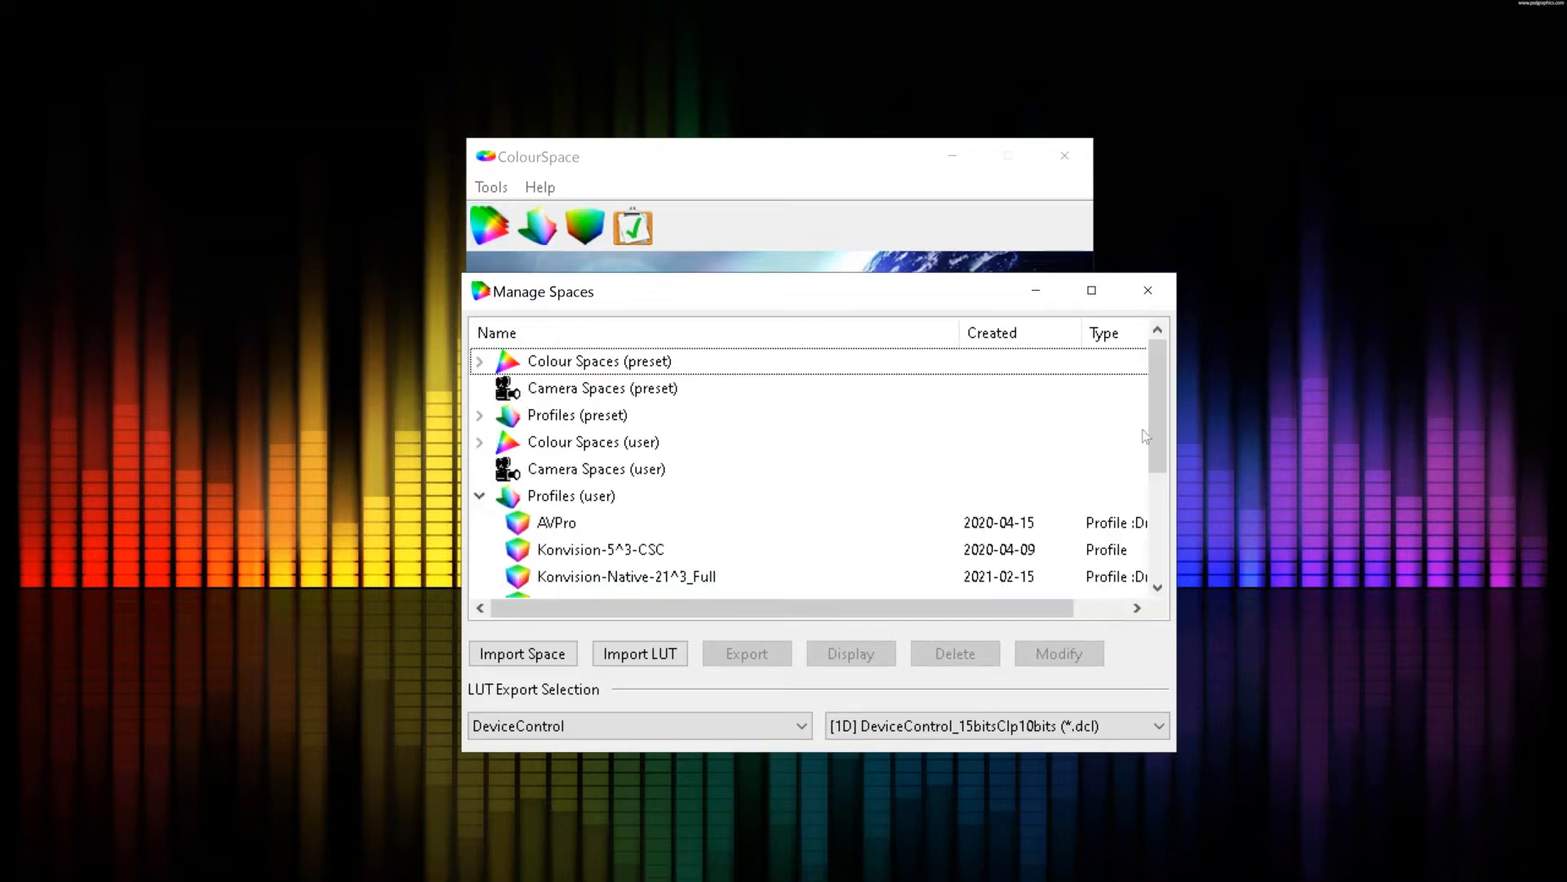
drag(1158, 443, 1159, 471)
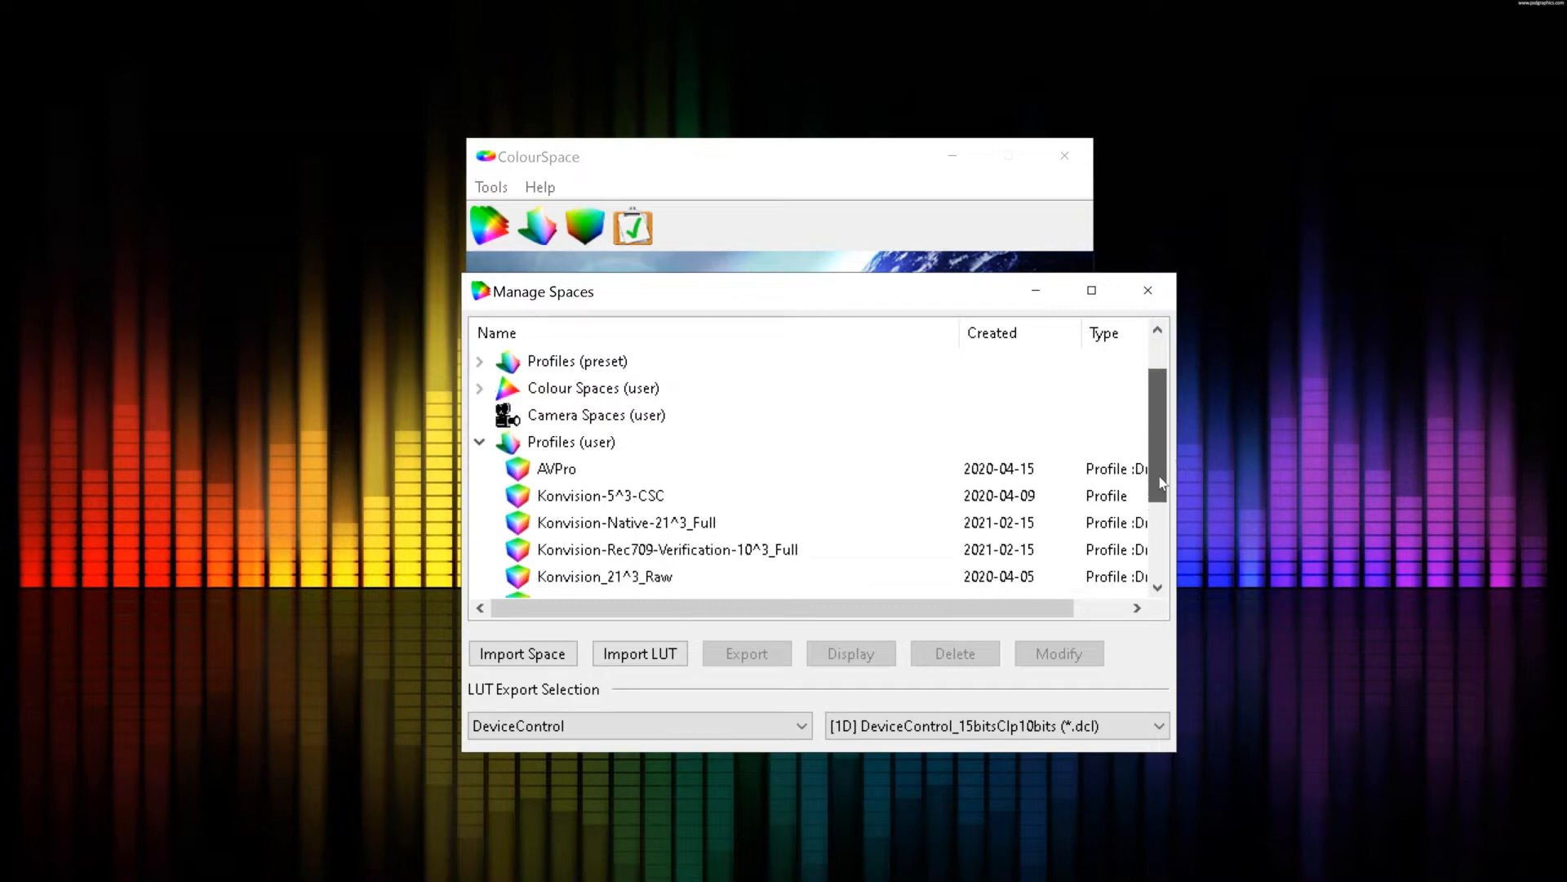
click(641, 498)
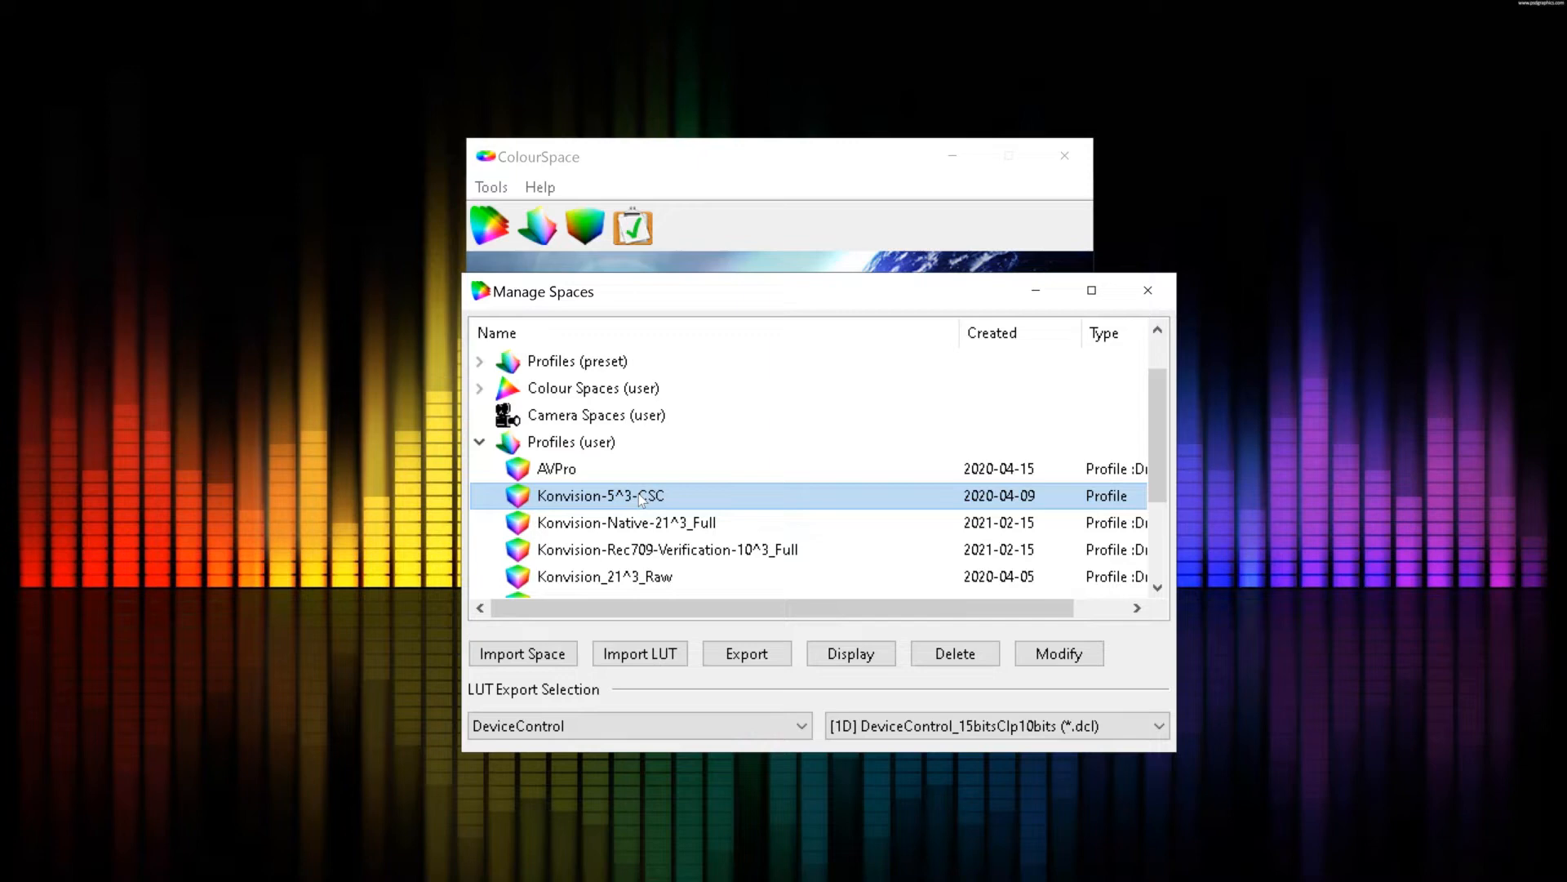
click(1058, 654)
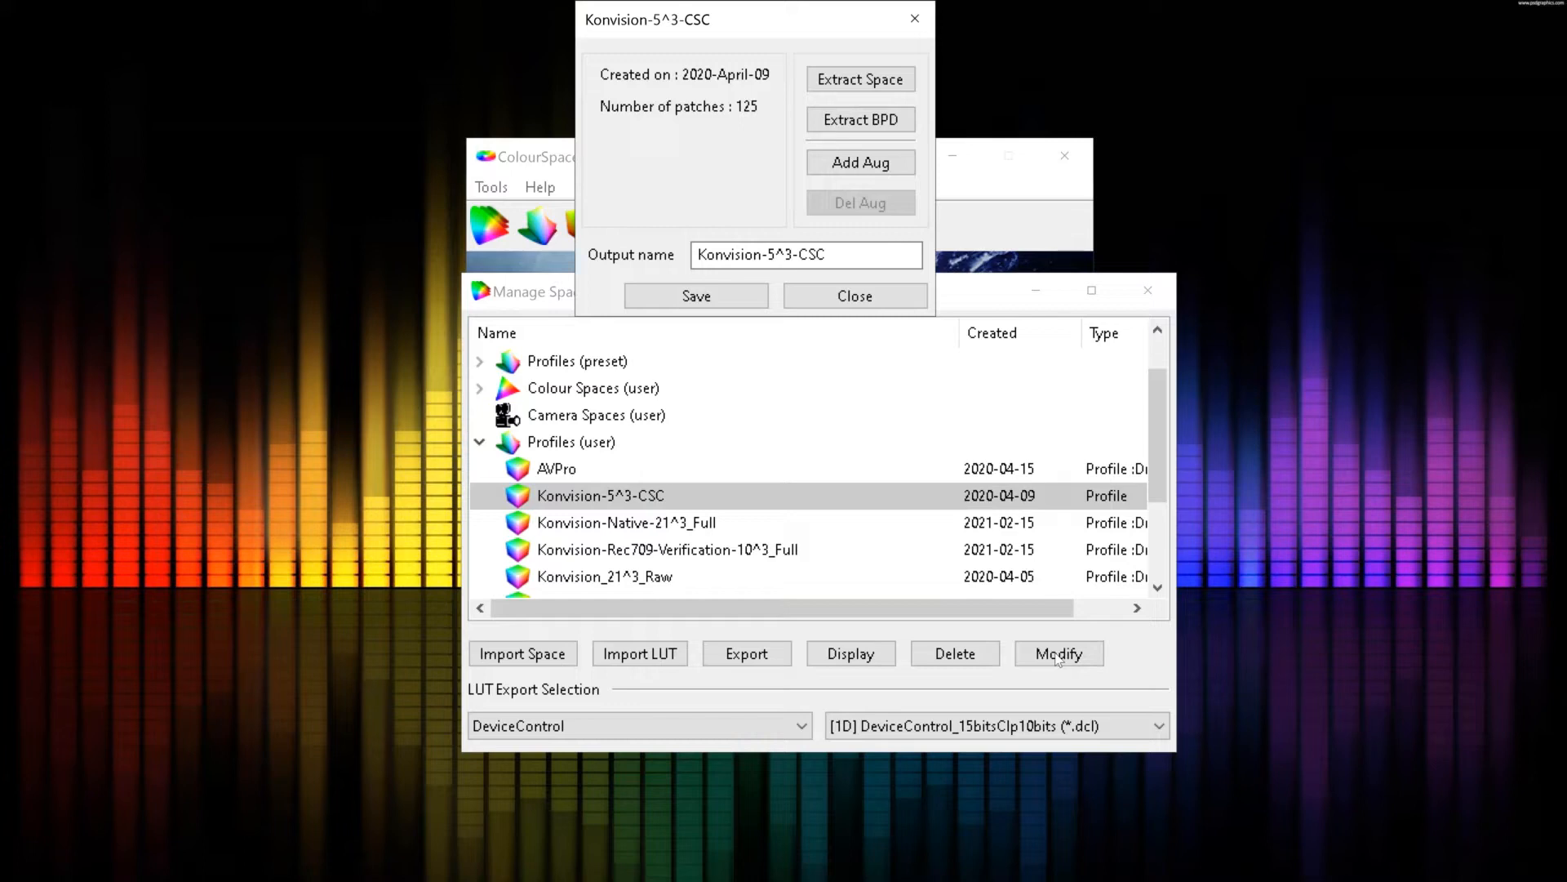
click(881, 262)
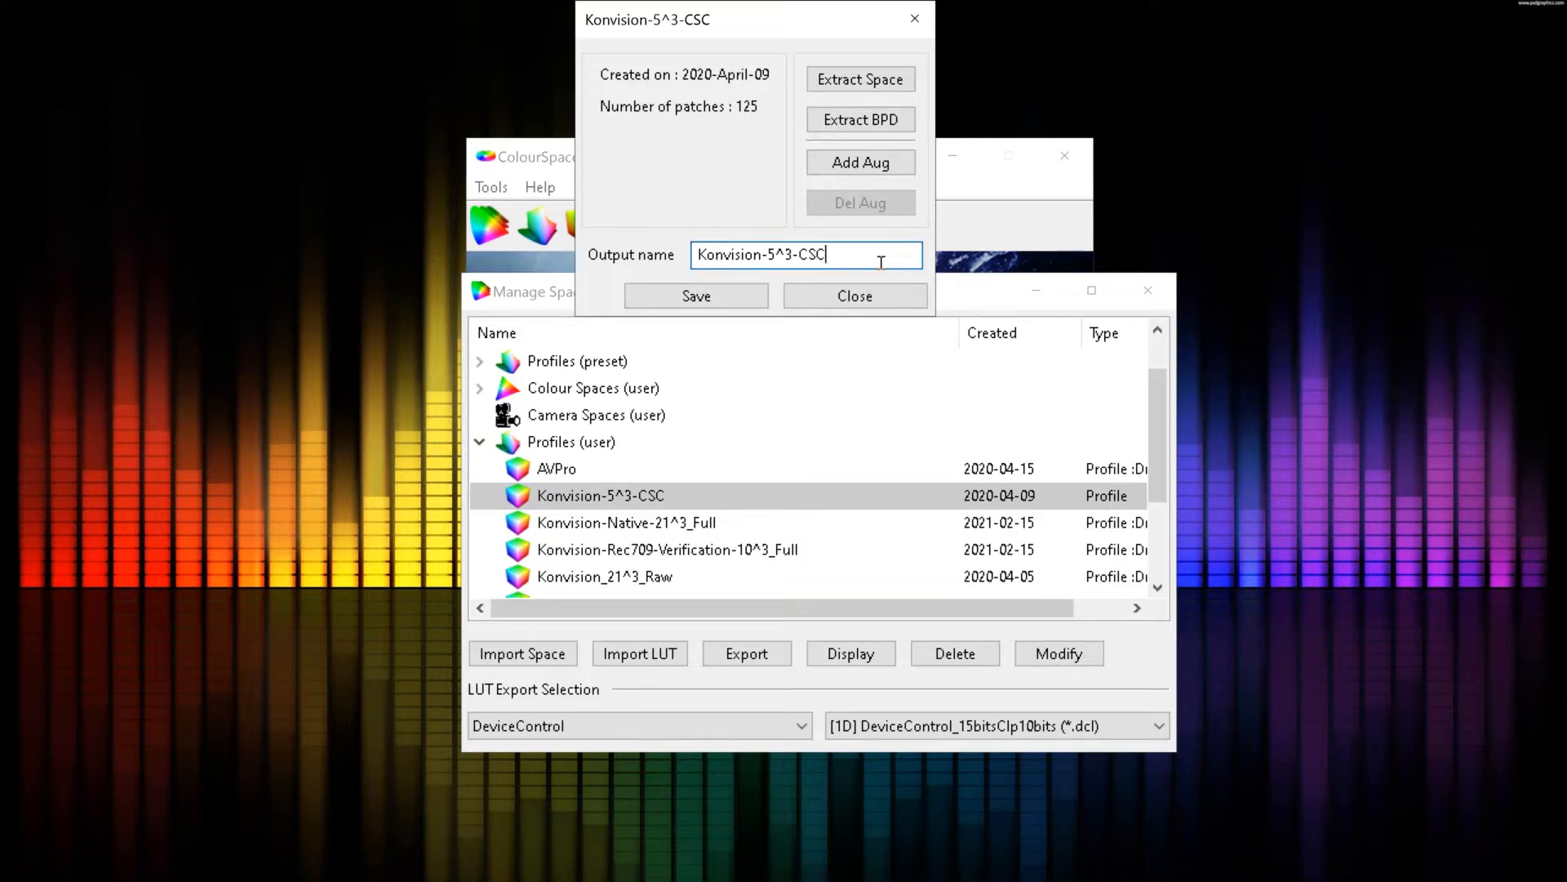
text(extract)
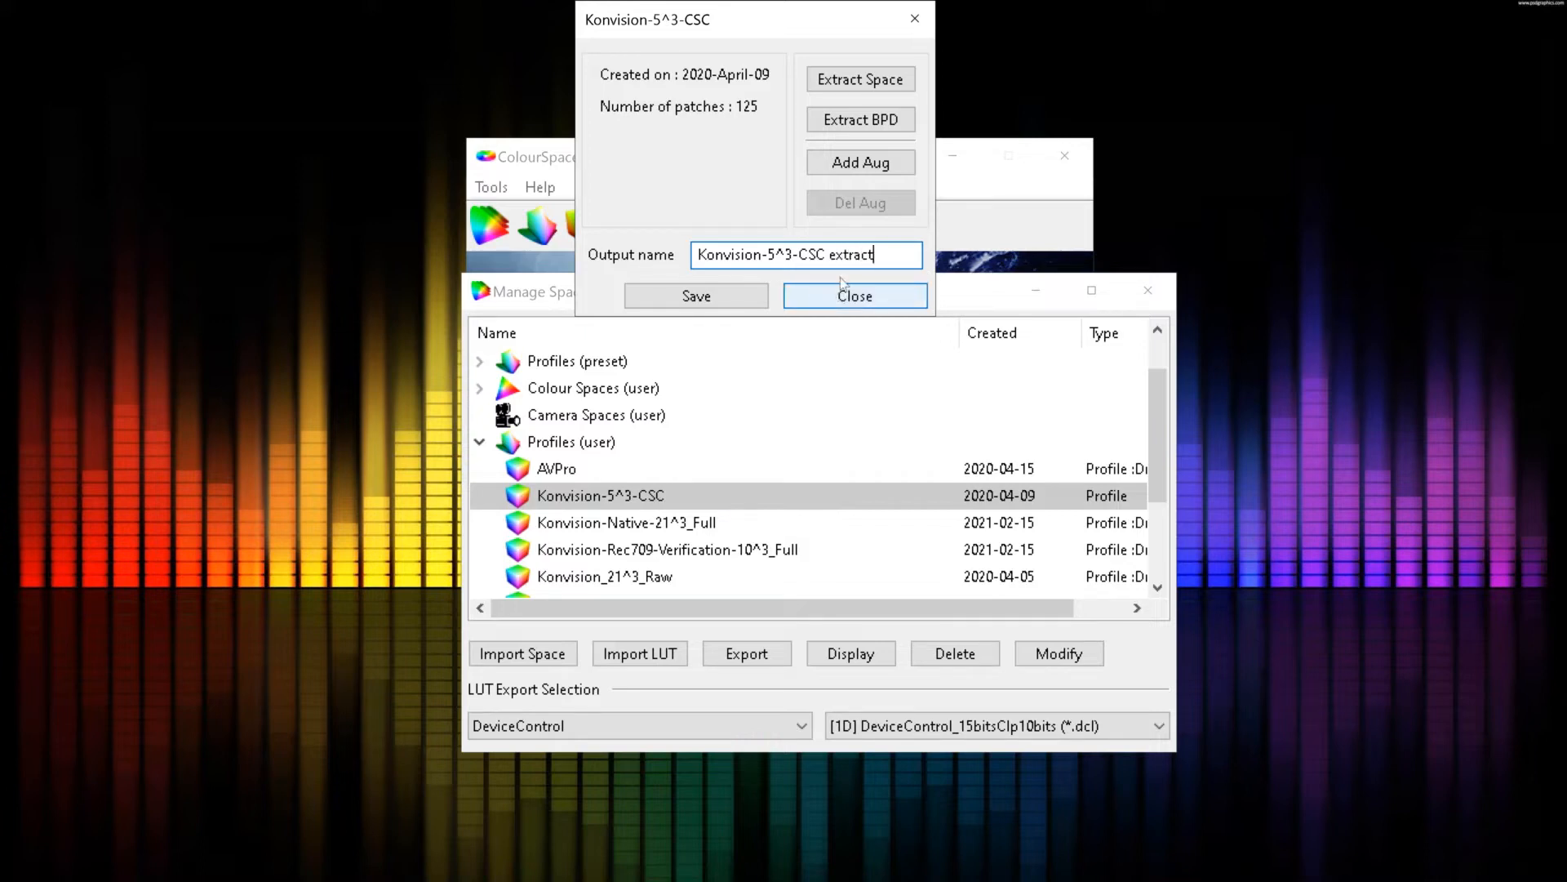
click(854, 80)
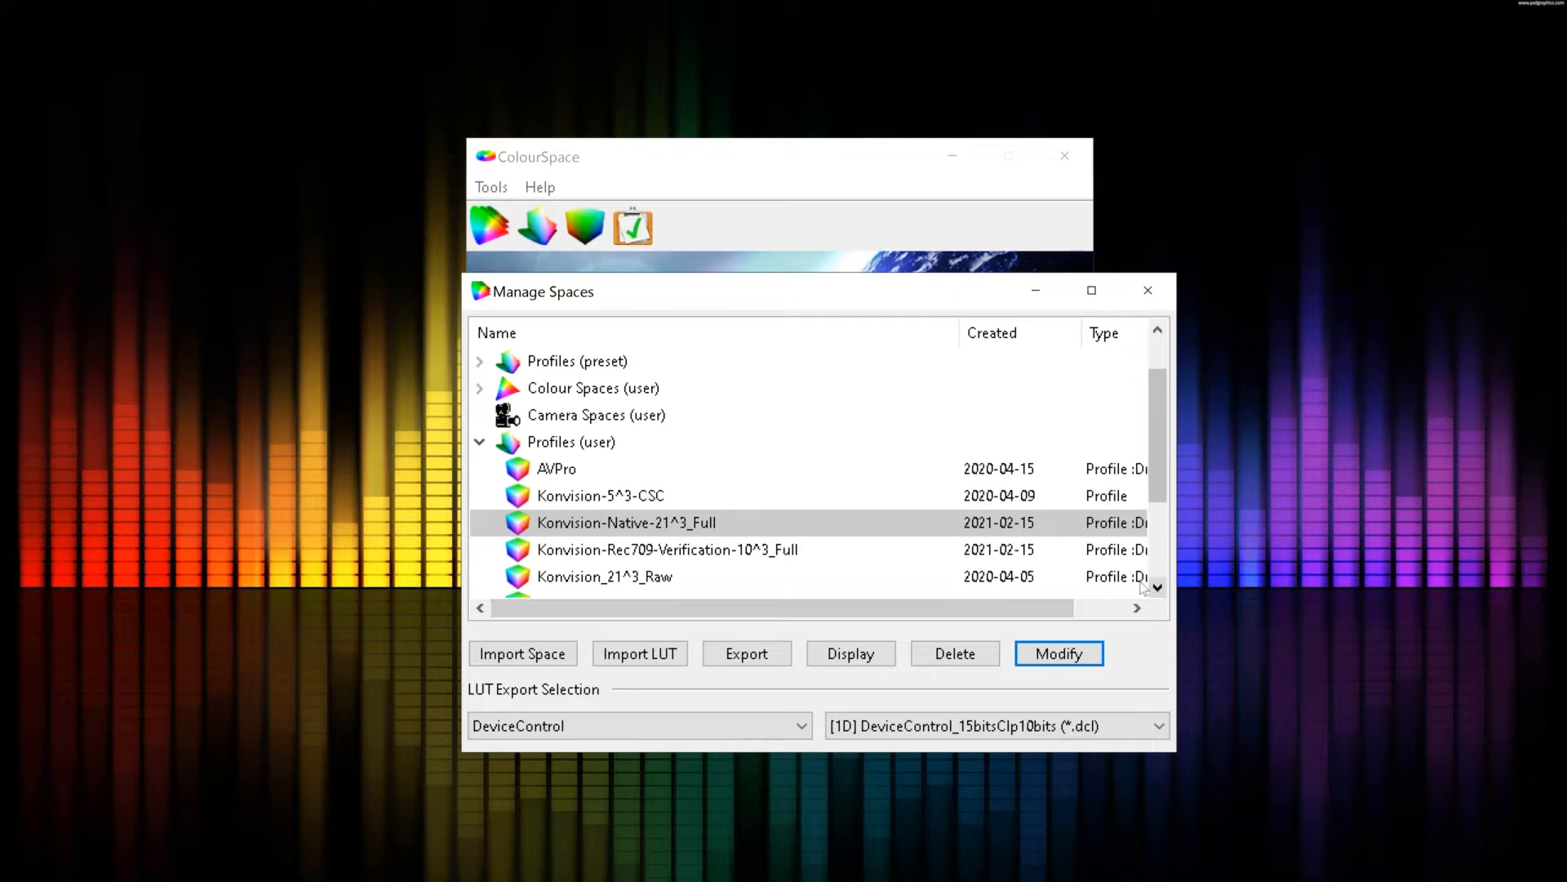
Look for the Konvision-5^3-CSC extract entry among the user colour spaces.
click(482, 445)
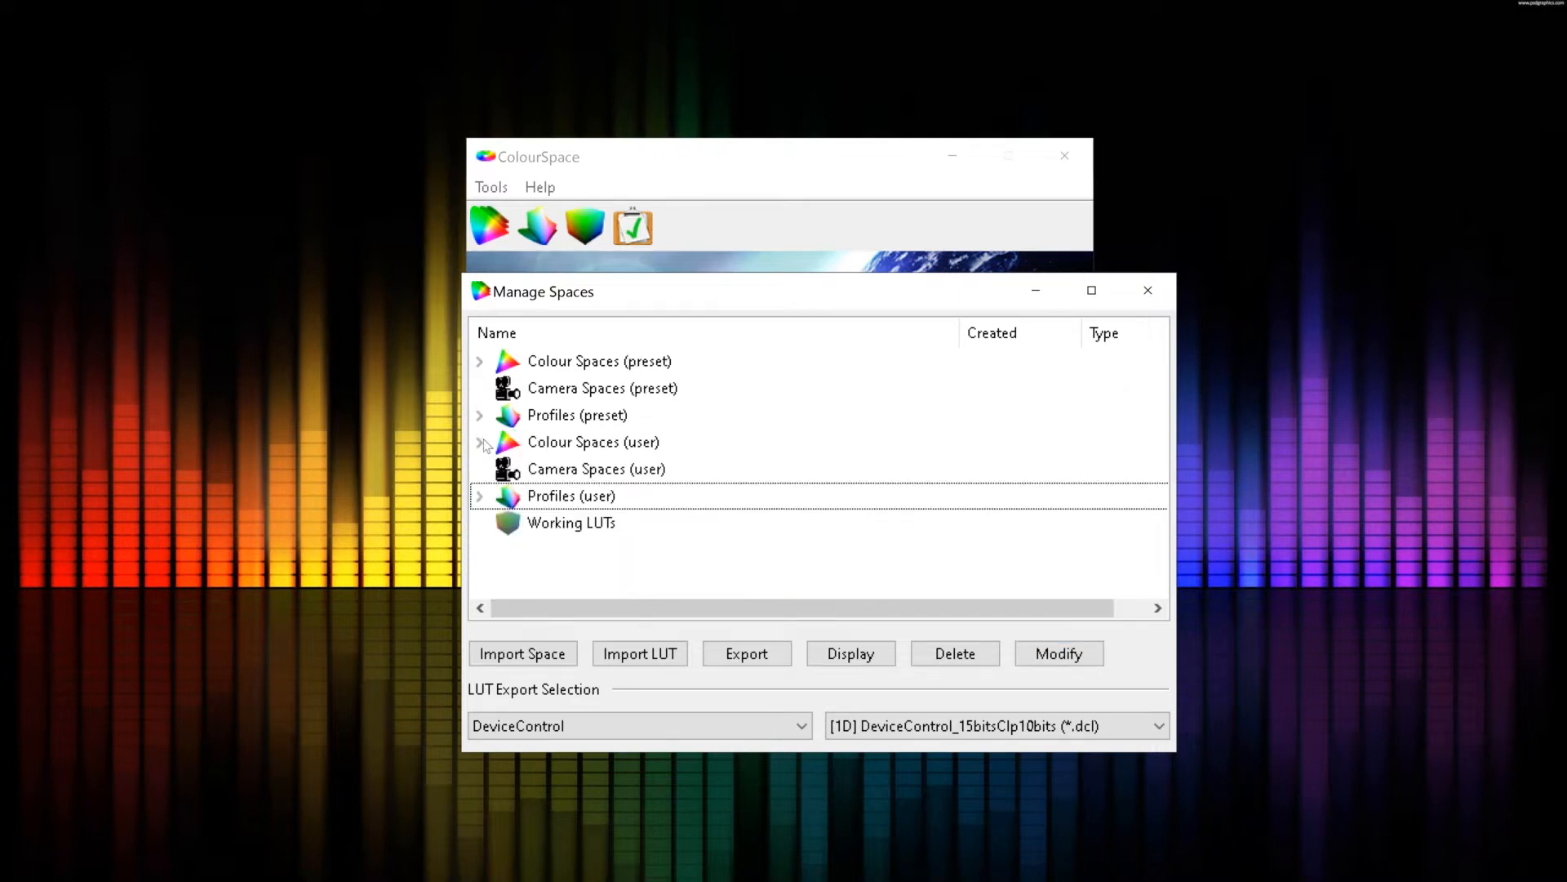
click(482, 443)
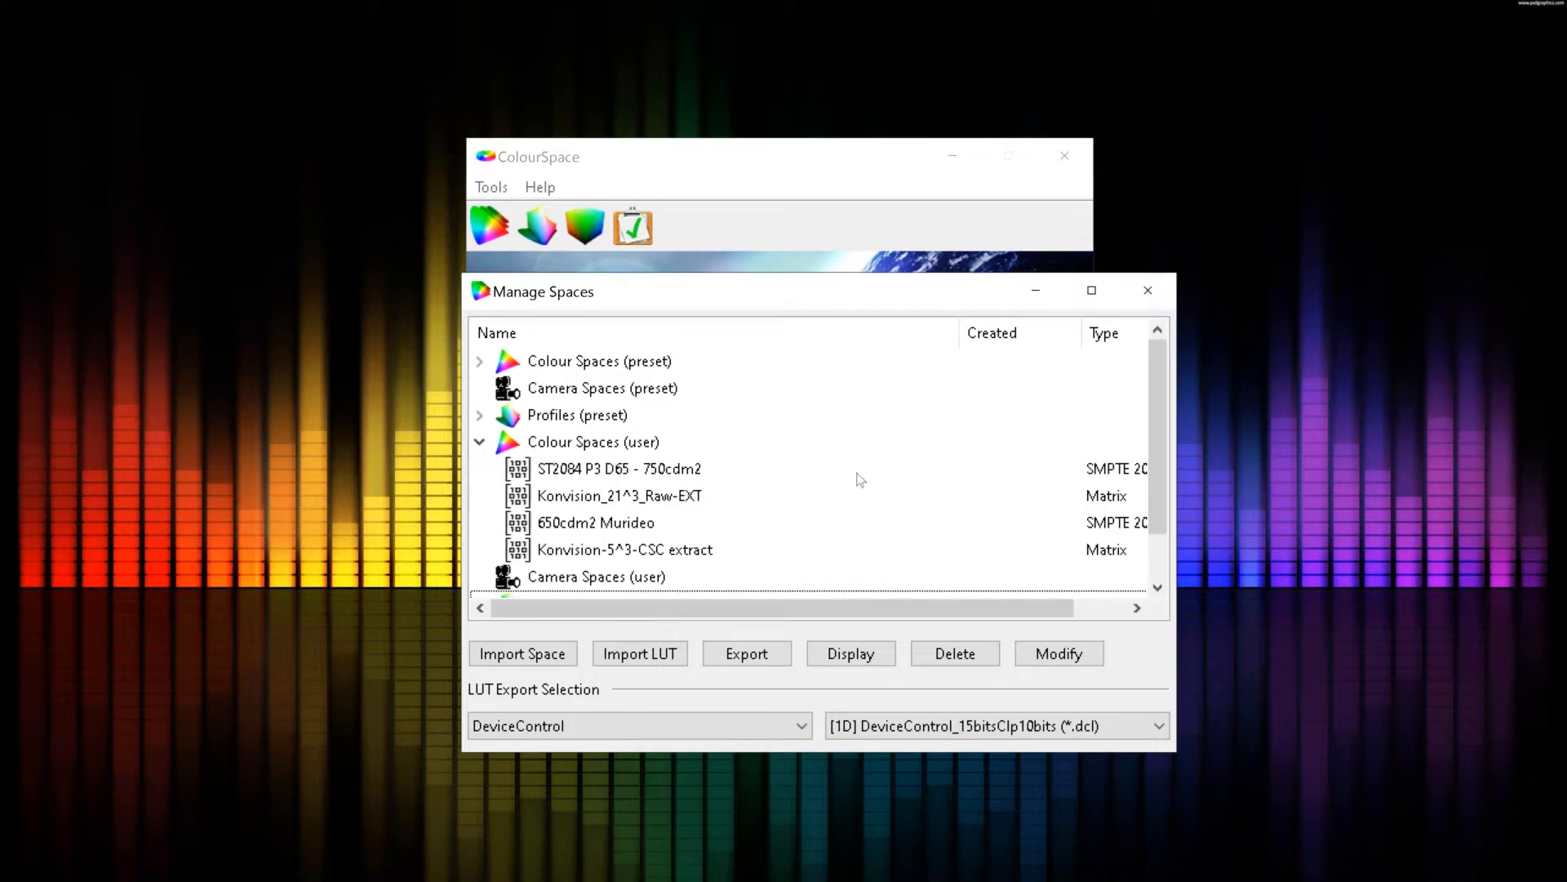
click(704, 553)
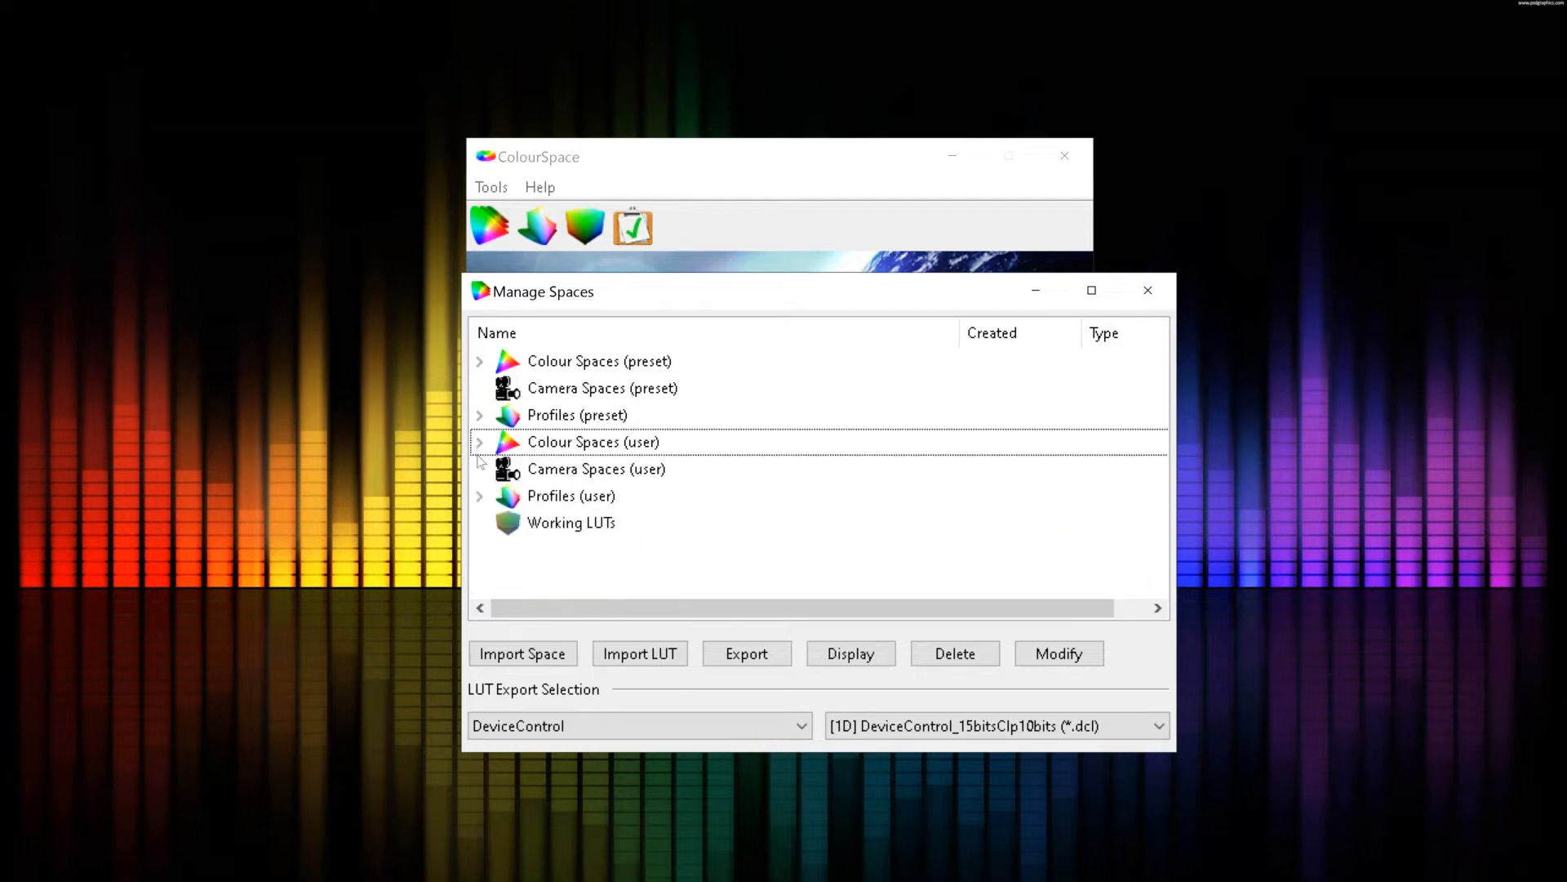
Display the Konvision-5^3-CSC user profile and set its target gamut to Konvision-5^3-CSC extract.
click(484, 499)
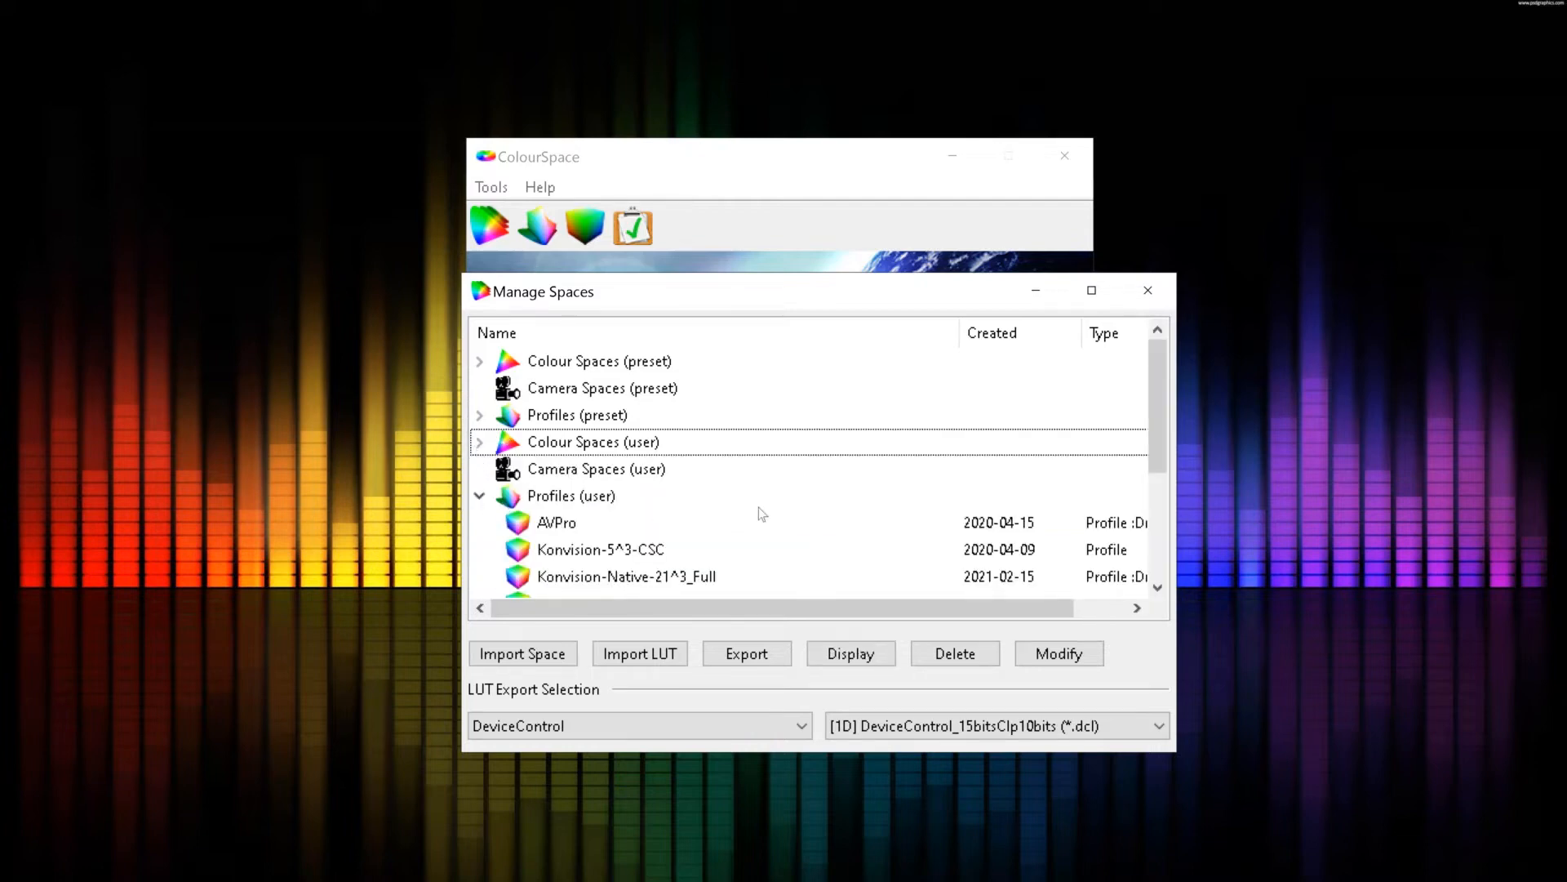
click(679, 554)
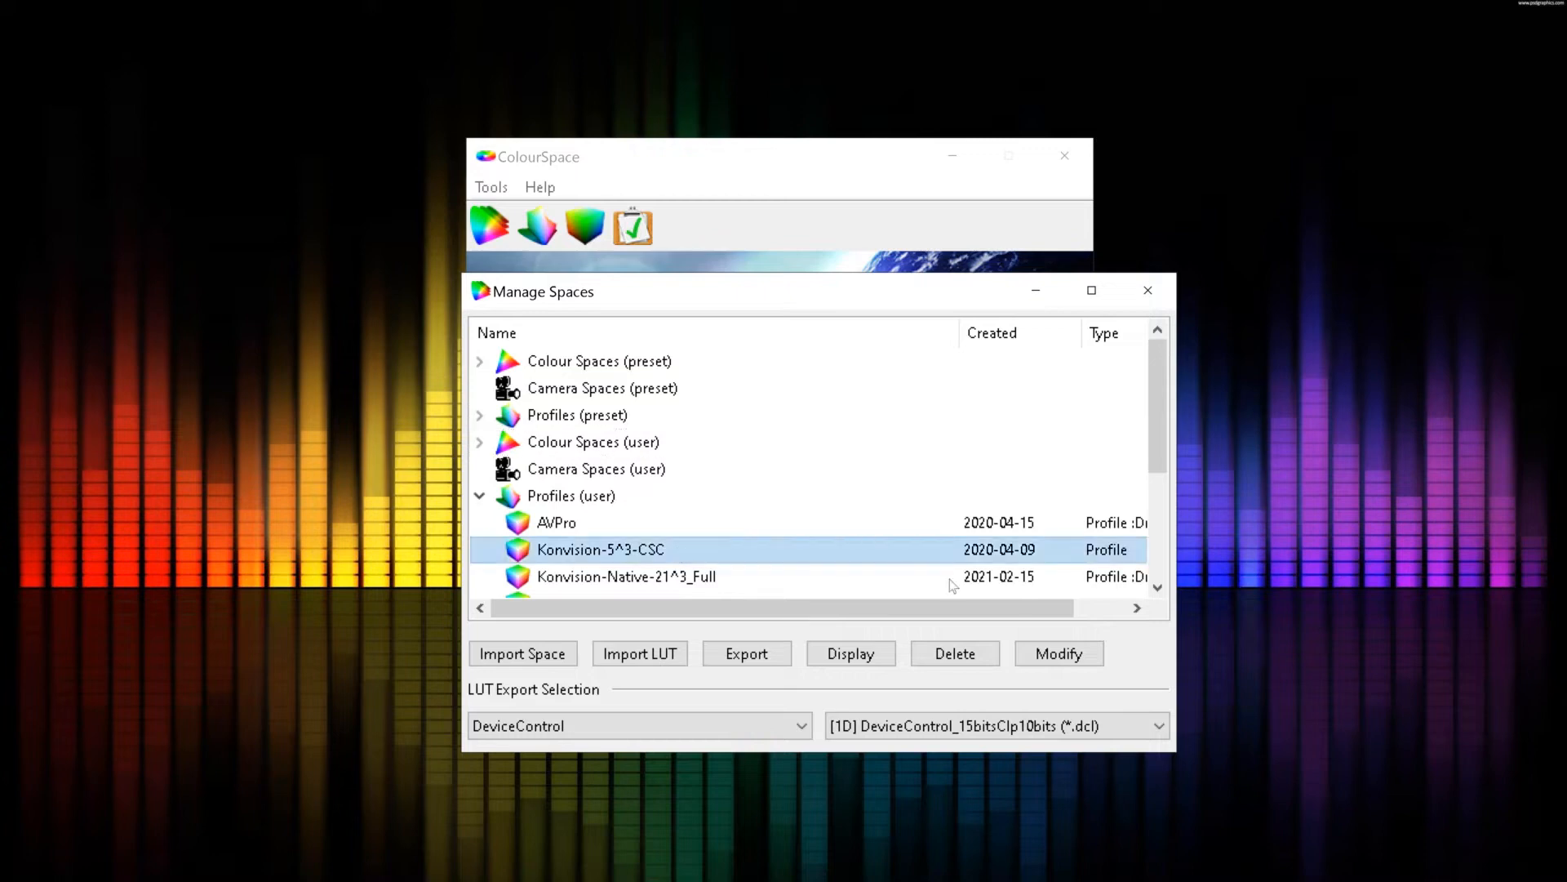
click(871, 656)
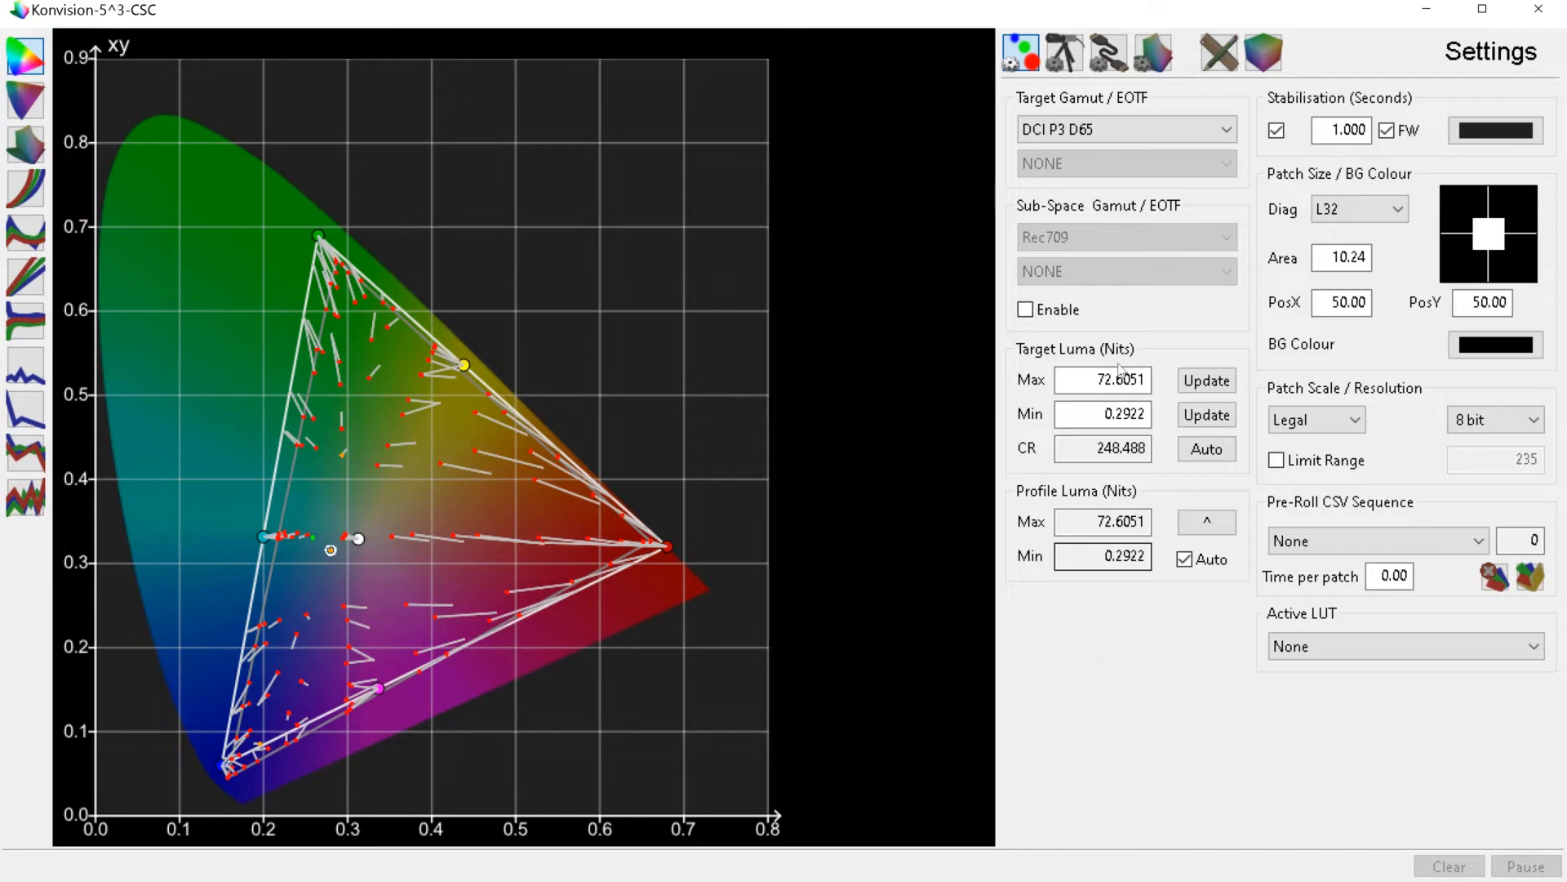
click(1087, 132)
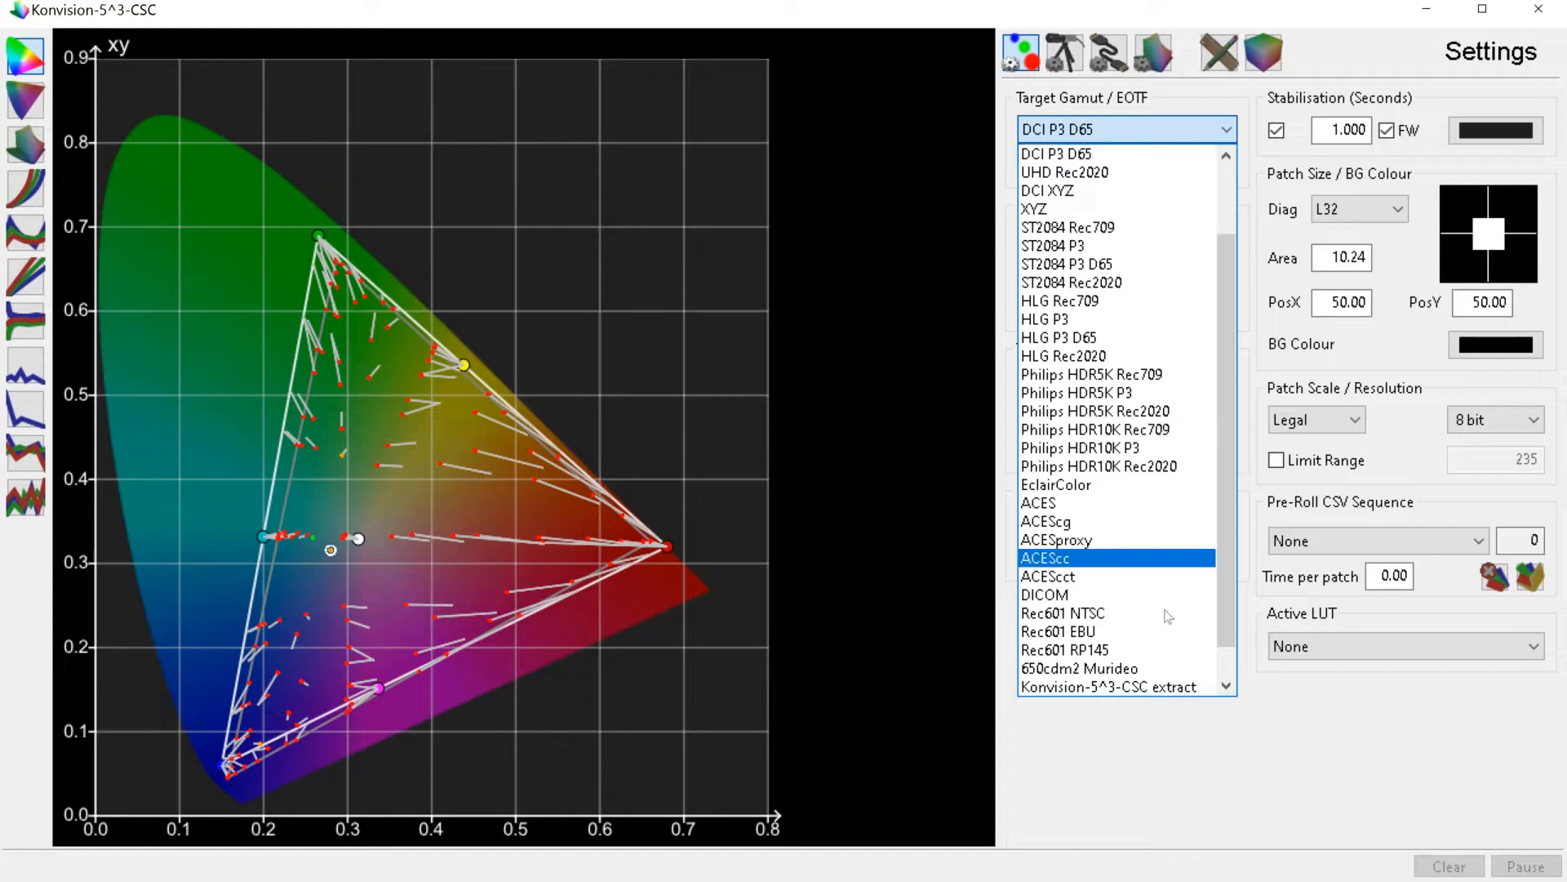
click(1164, 687)
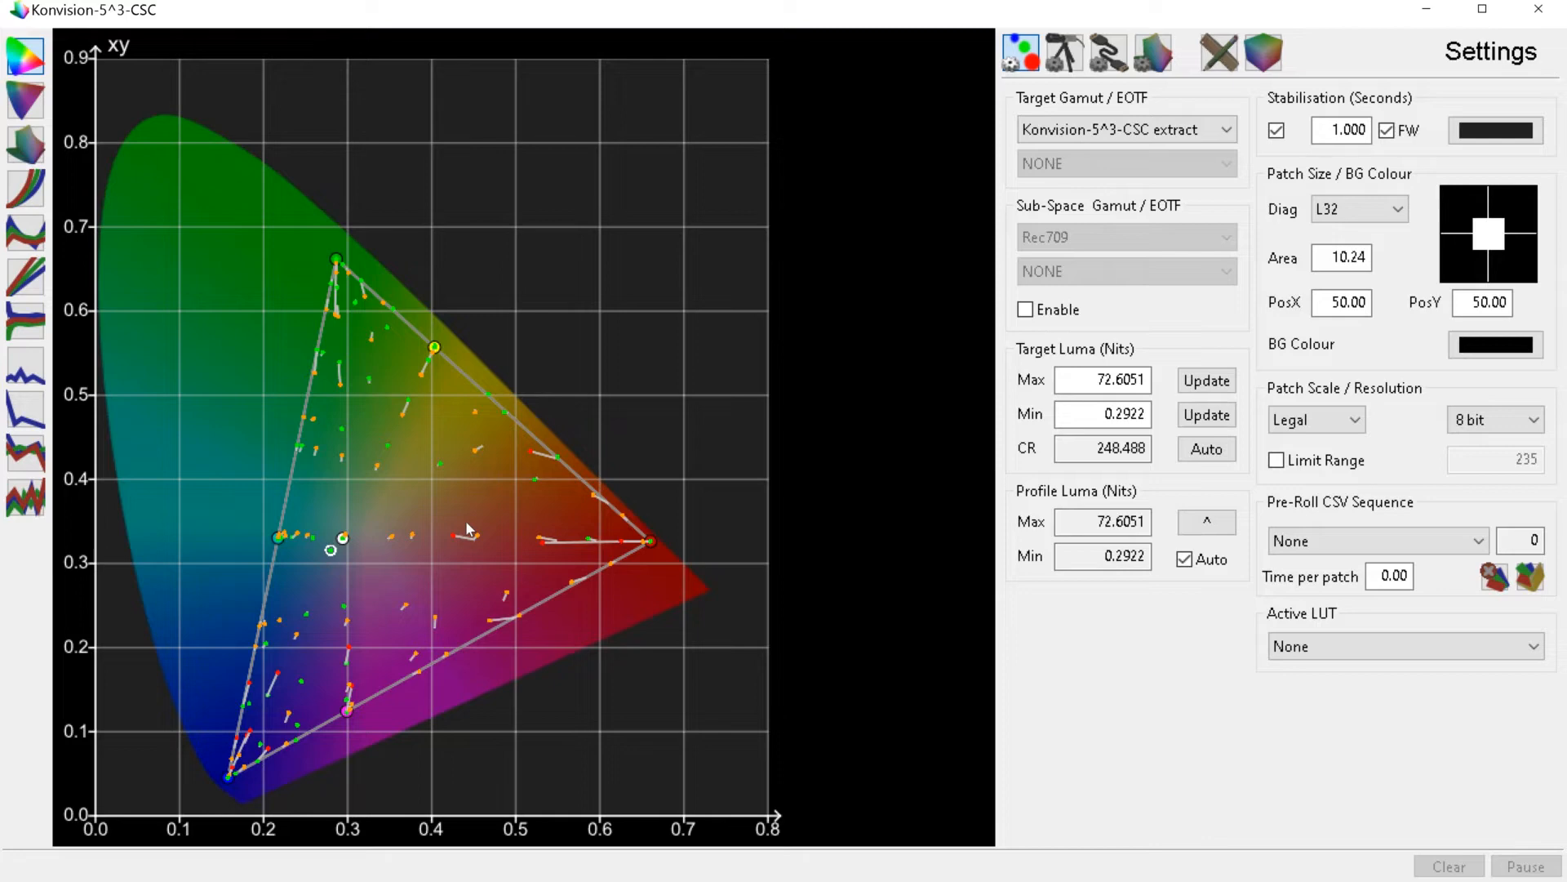
Show the profile as a volumetric graph and examine the measured points from several angles.
click(30, 148)
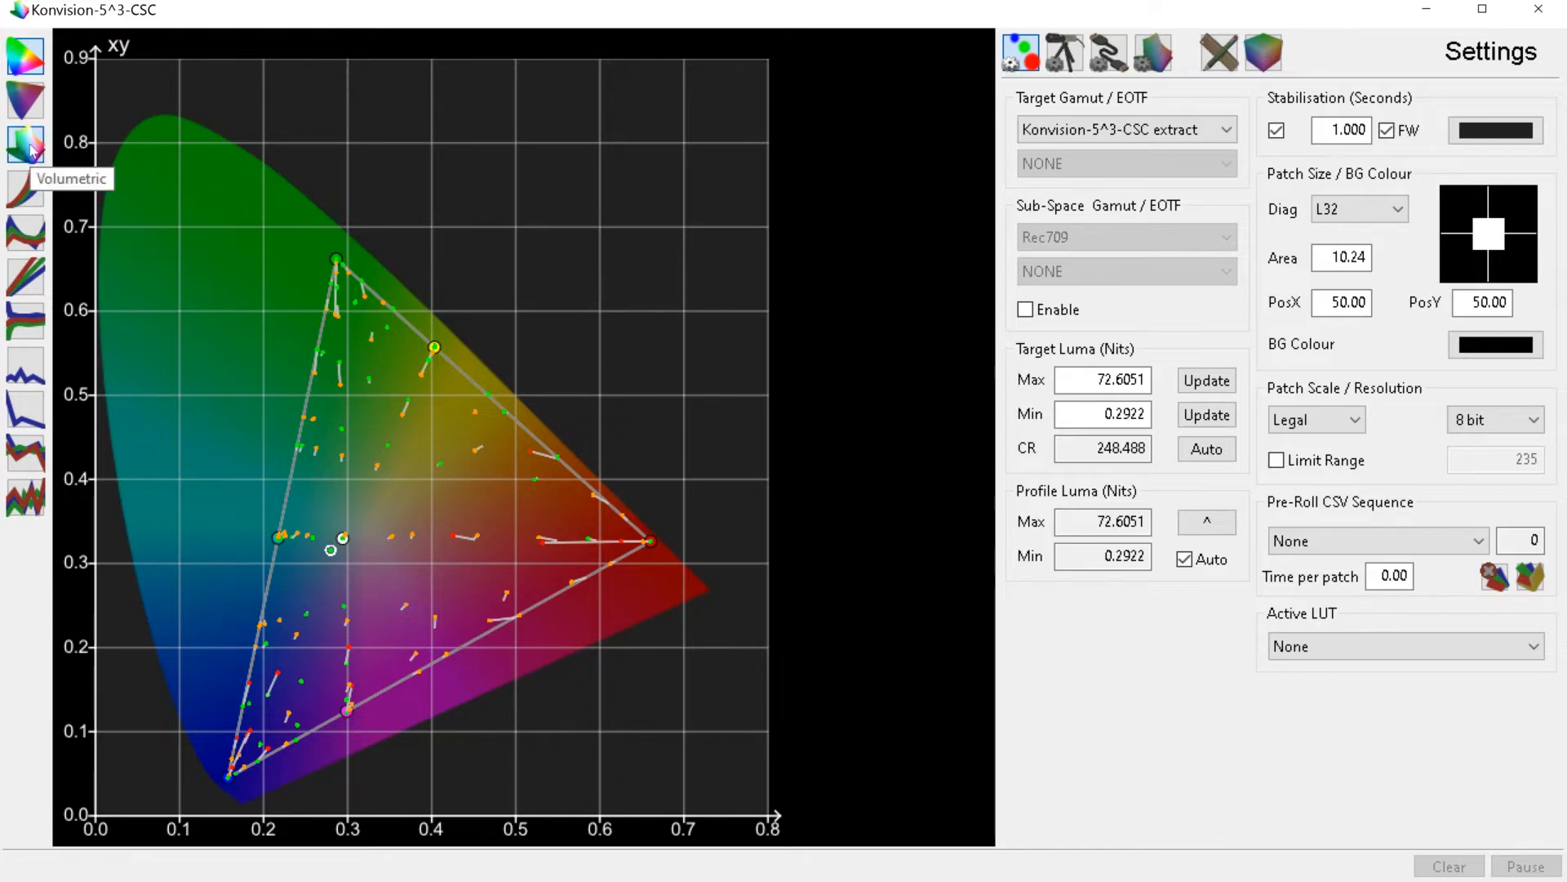
drag(749, 615, 859, 677)
drag(255, 471, 368, 557)
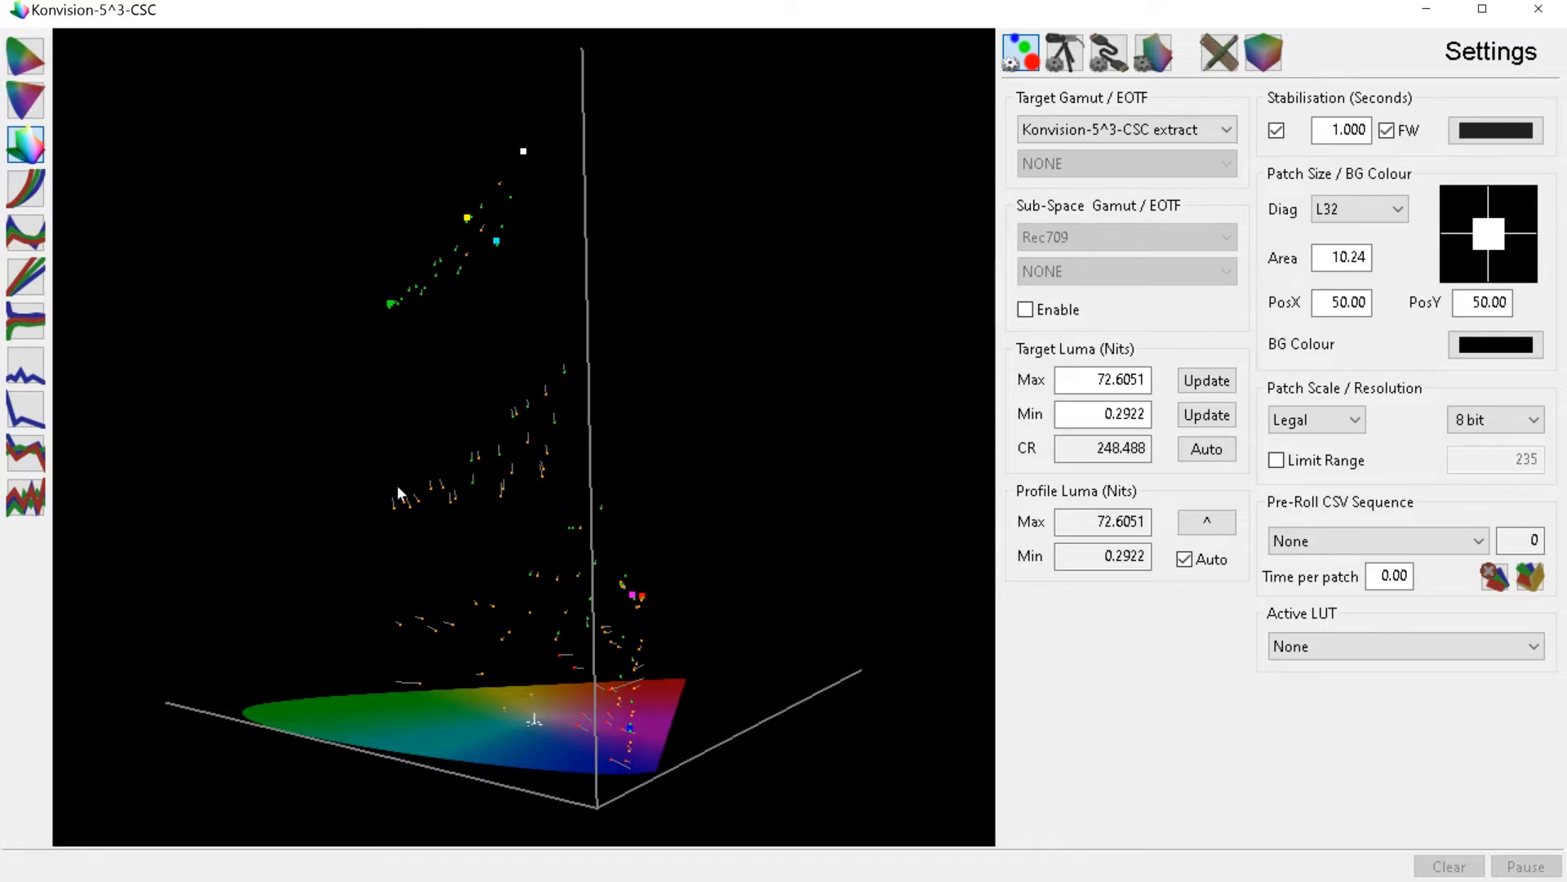
drag(308, 496, 676, 518)
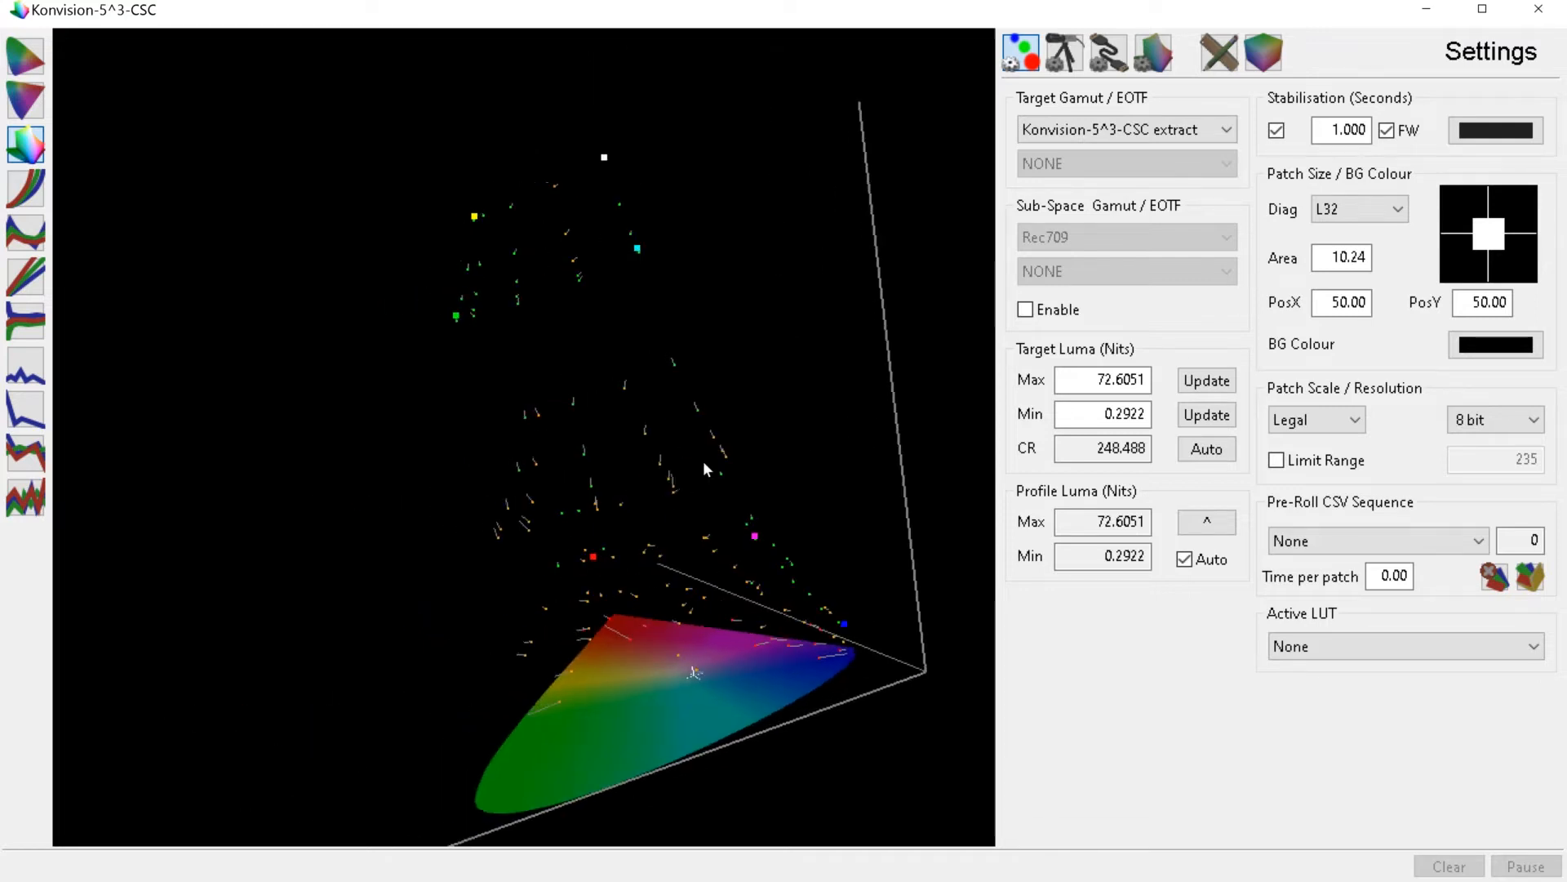
drag(751, 428, 728, 446)
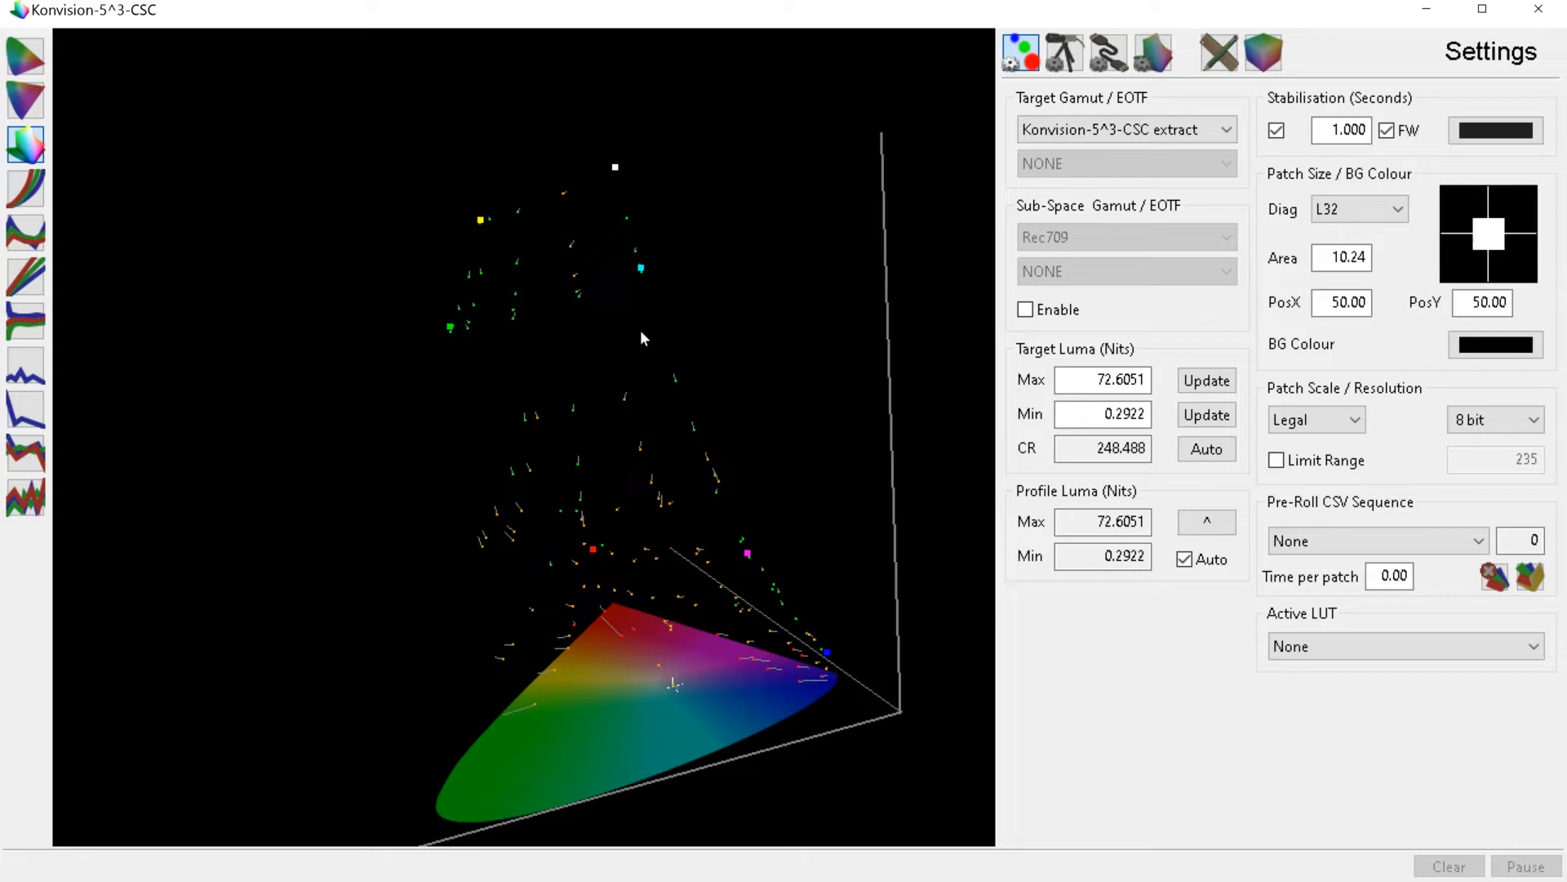
Inspect the point info of patch 235,176,118, and review its target and actual readings in Manual Measure against the volumetric graph.
double_click(573, 407)
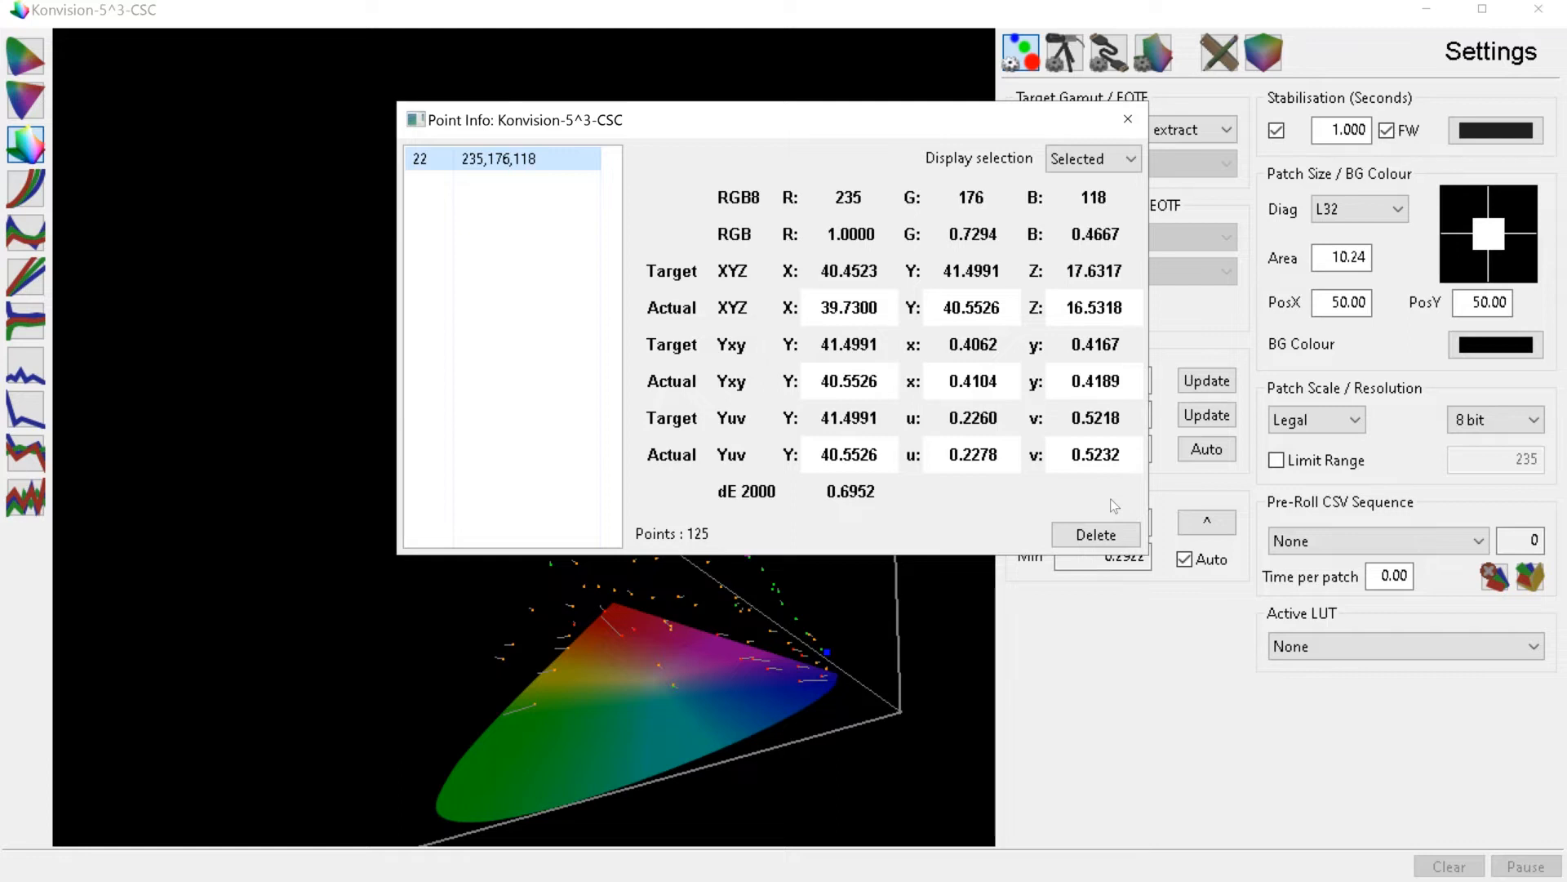
click(1129, 119)
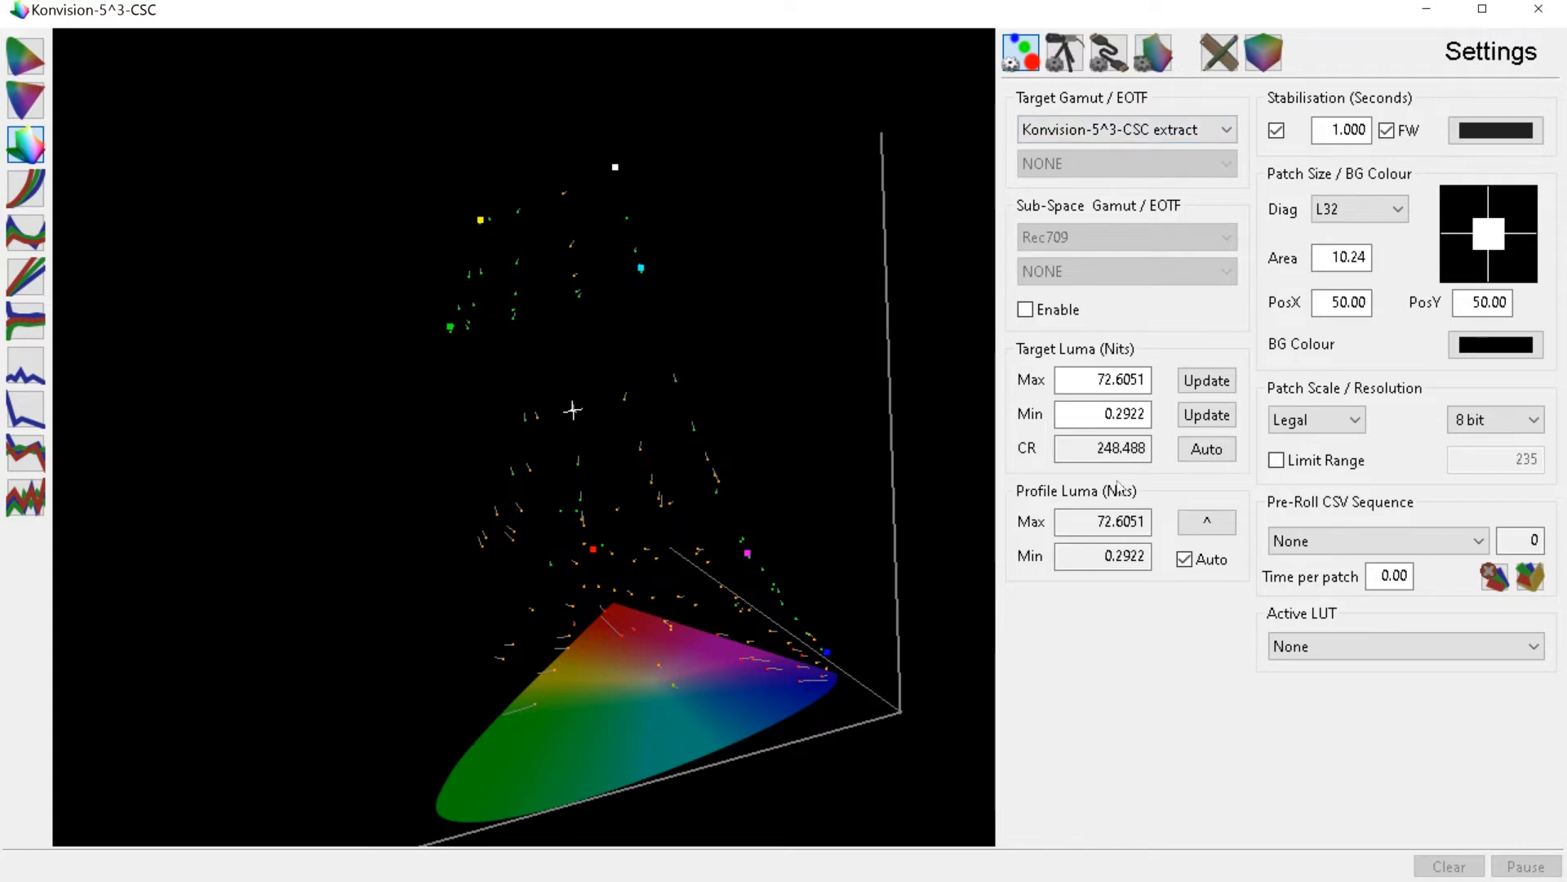
click(1115, 413)
click(1227, 54)
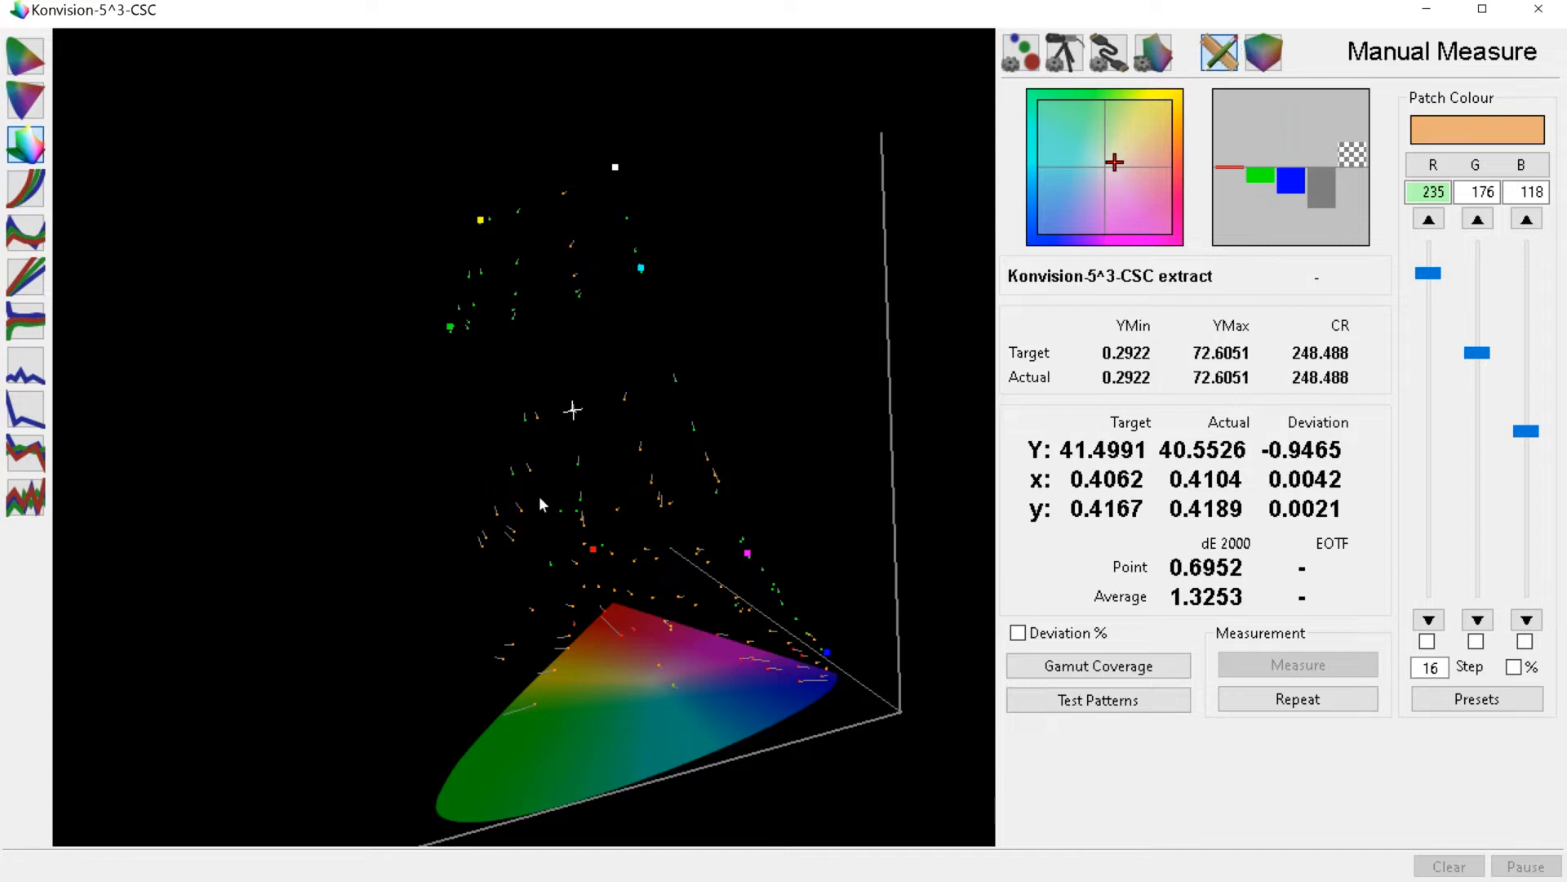
drag(549, 482, 400, 385)
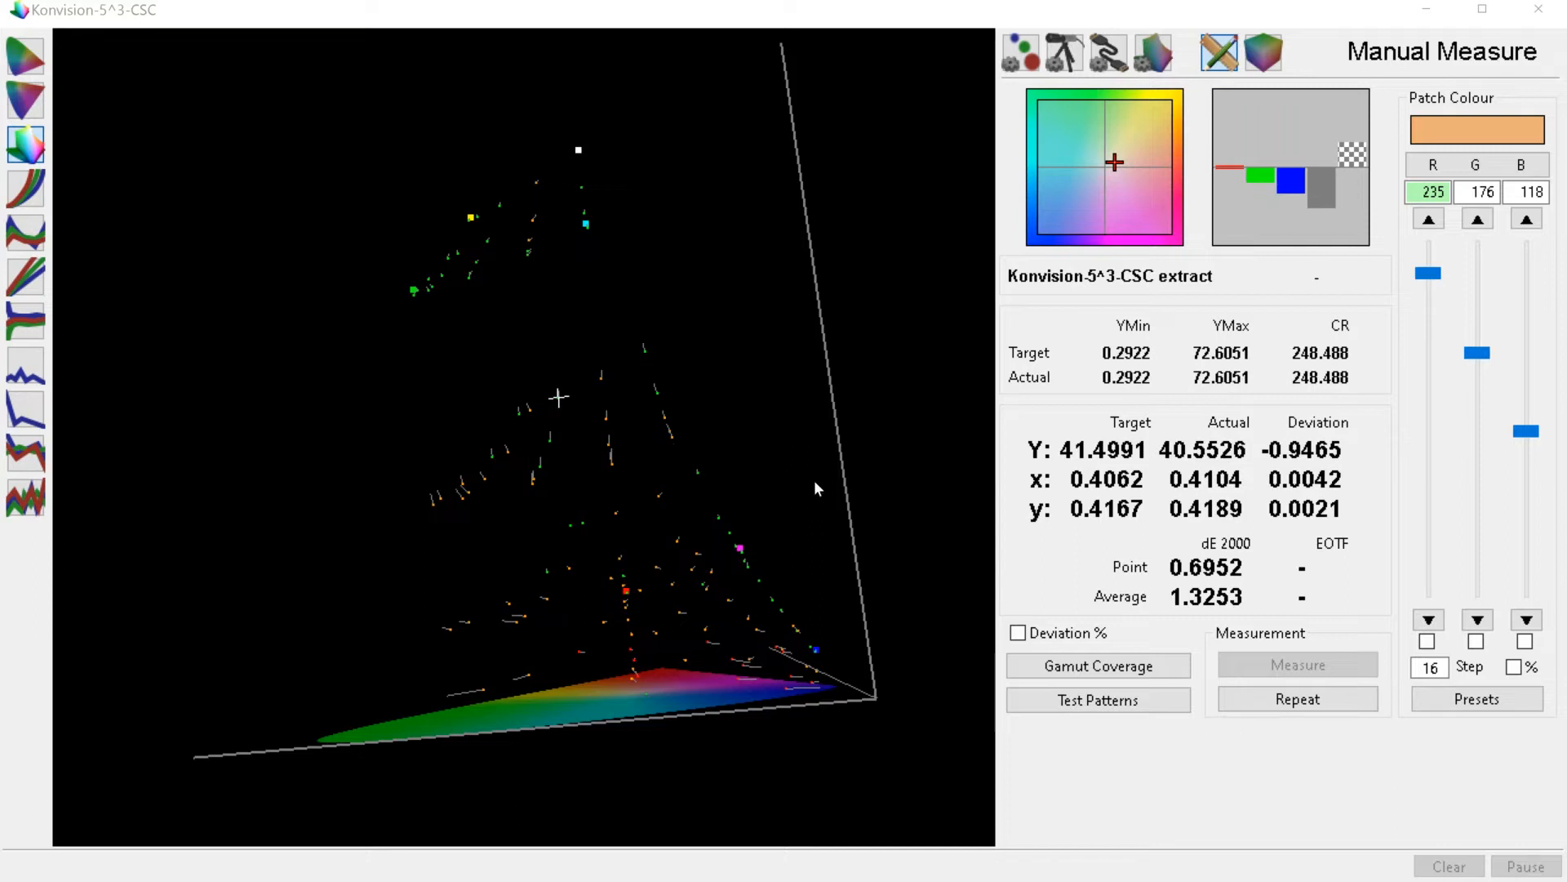
drag(811, 429, 699, 480)
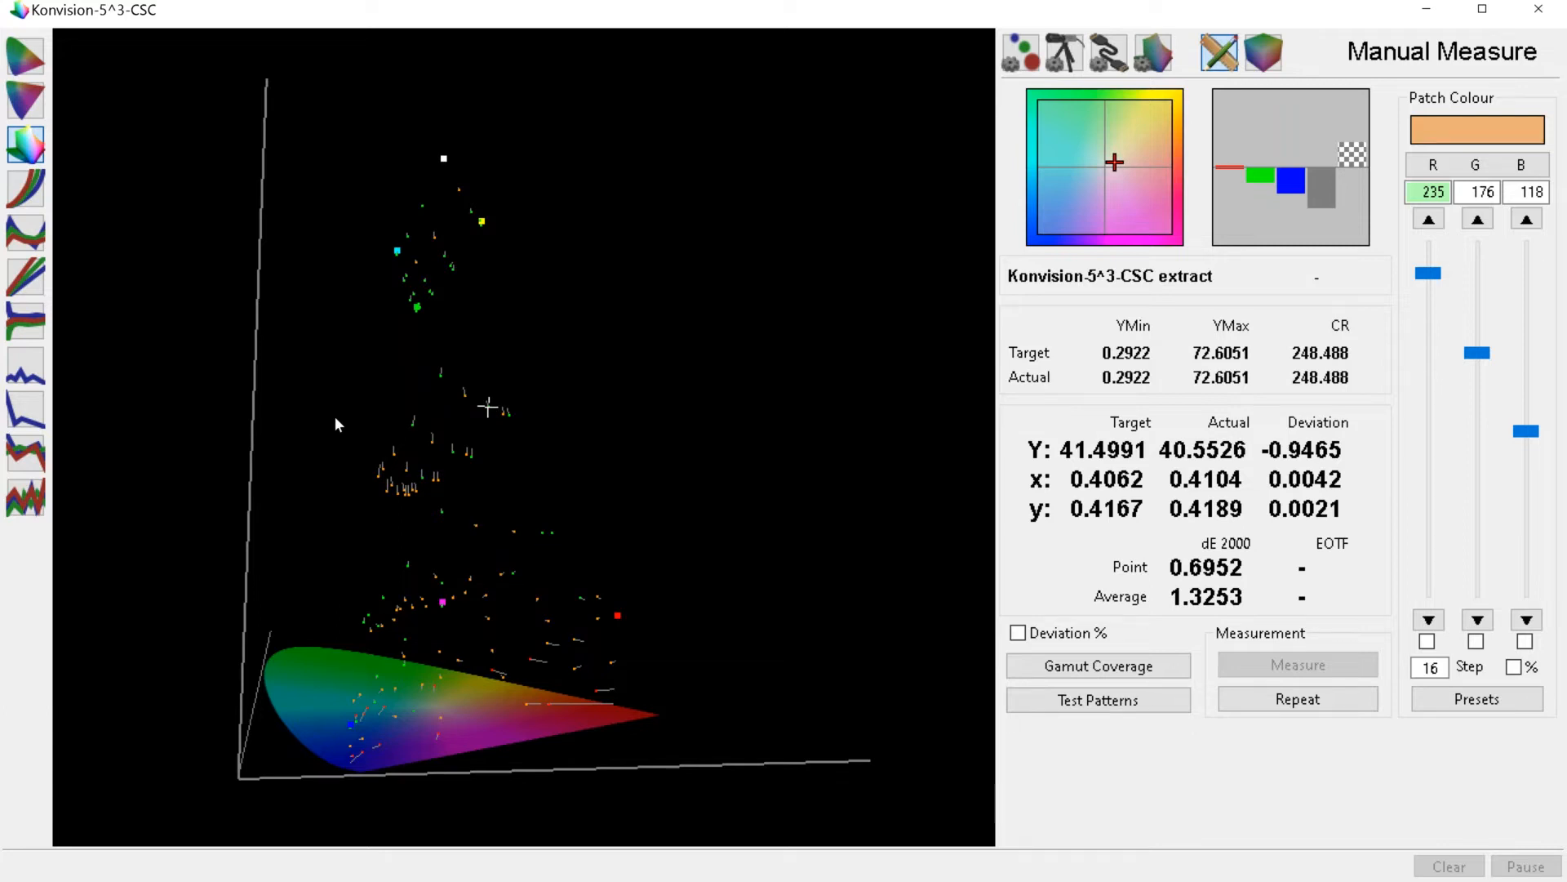
Filter the volumetric graph to only the red delta-E points, examine them, and clear the filter.
click(1014, 45)
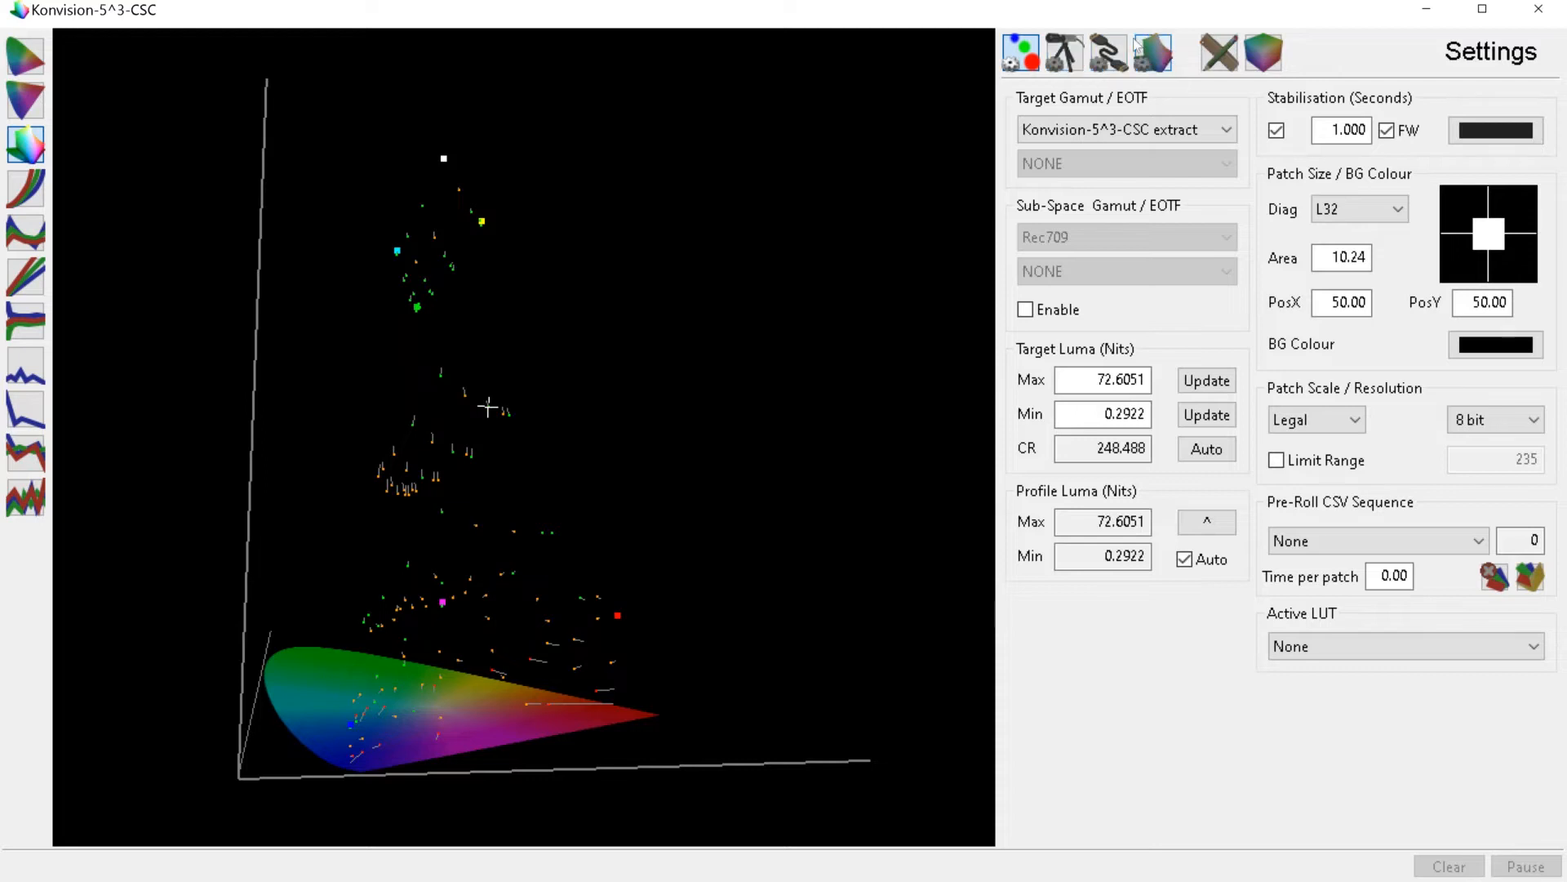
click(1164, 70)
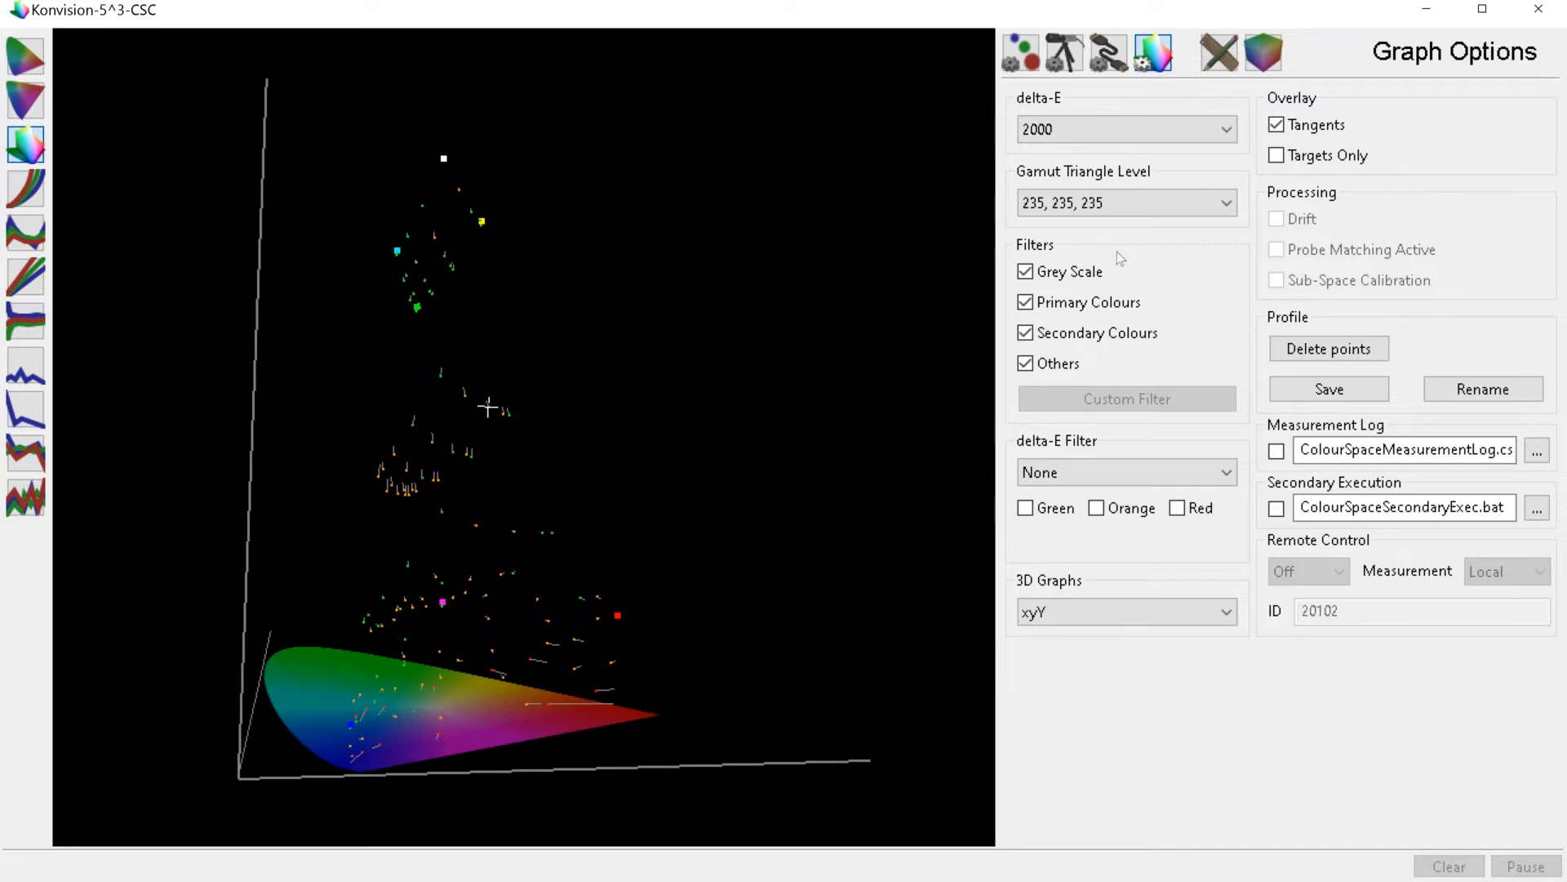
click(1176, 508)
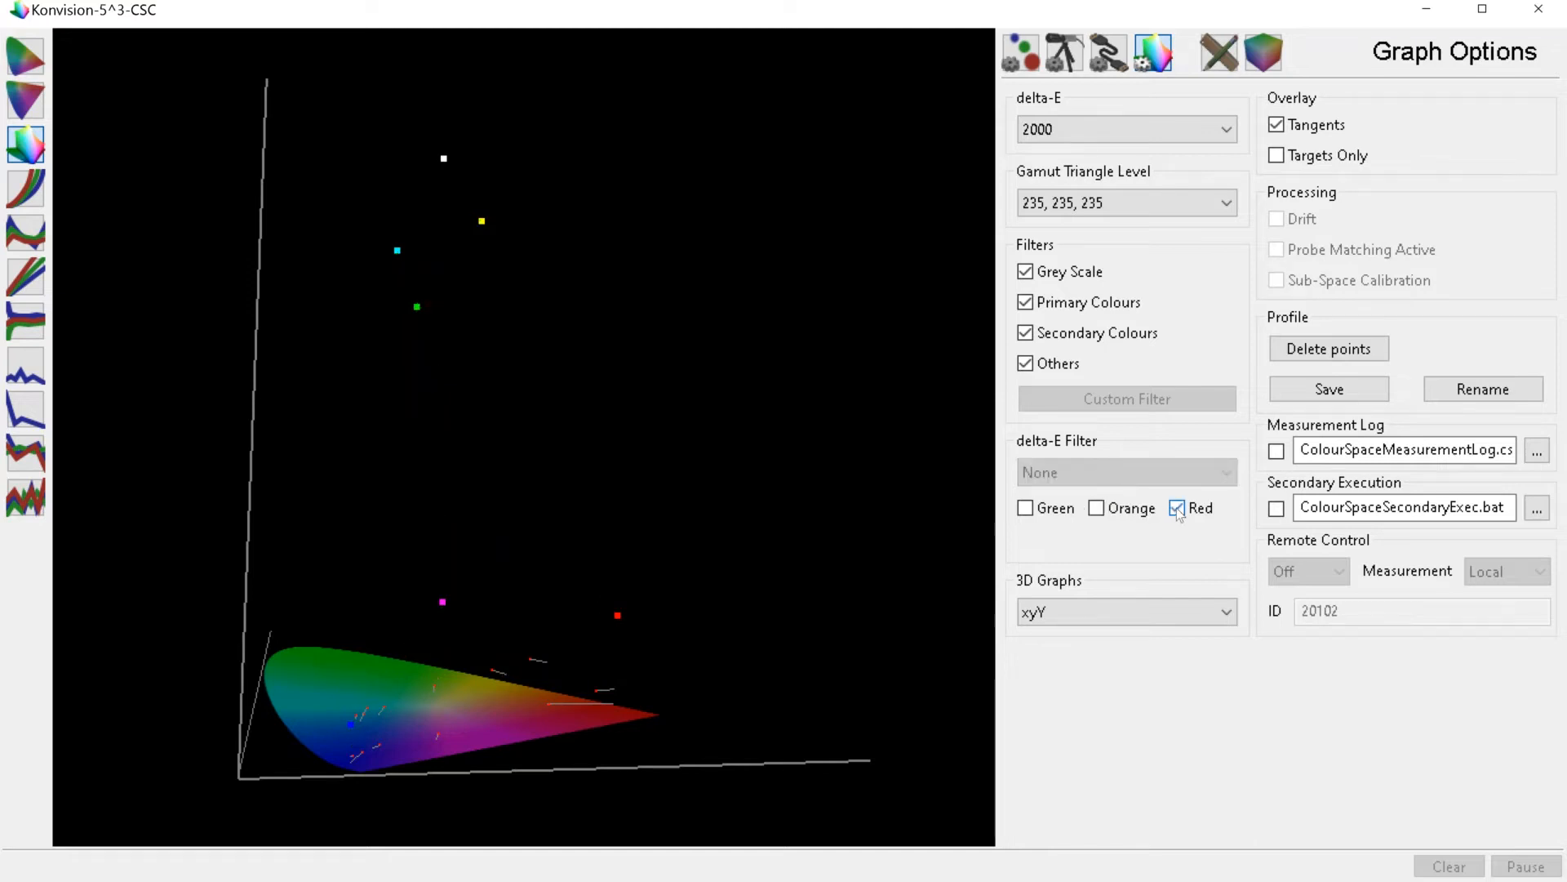
drag(651, 549, 556, 678)
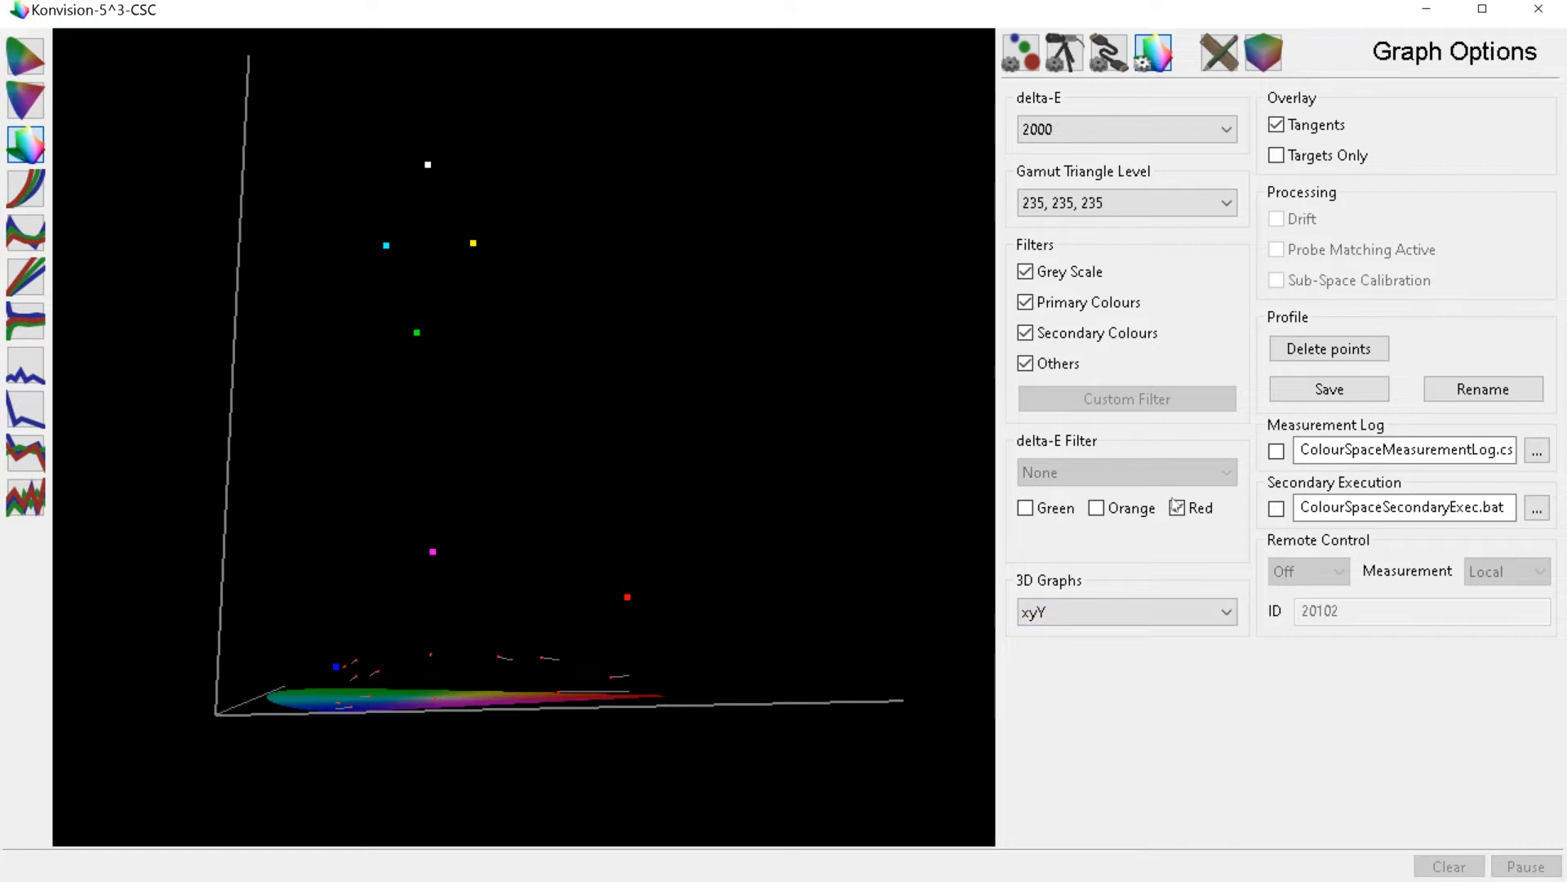
click(1177, 508)
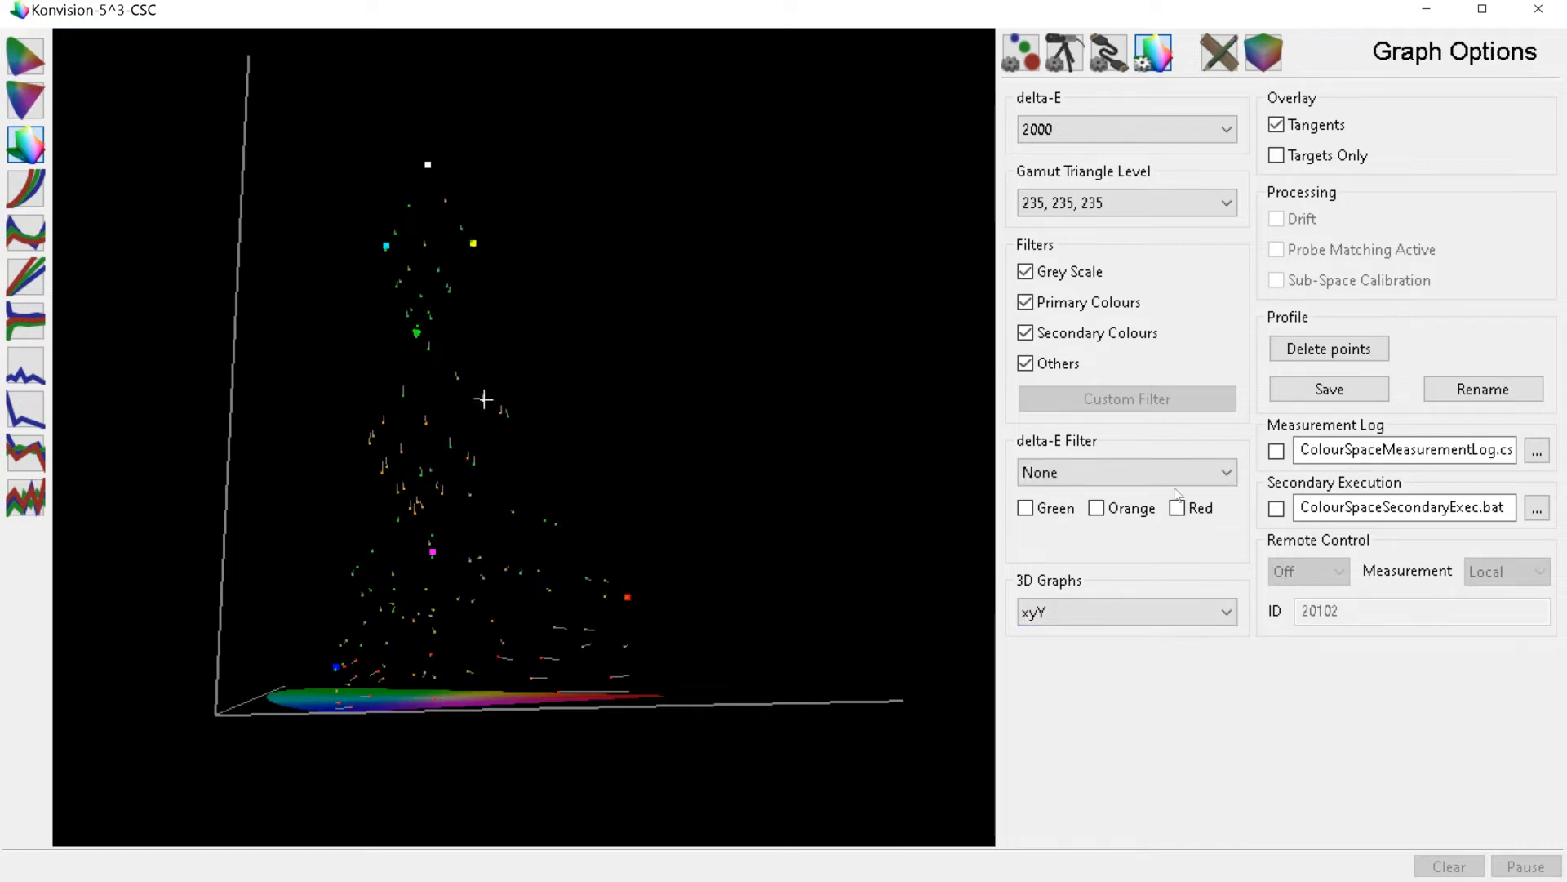
Filter the volumetric graph to the red delta-E points, inspect the point info of patch 118,016,016, and list all displayed points.
click(1169, 463)
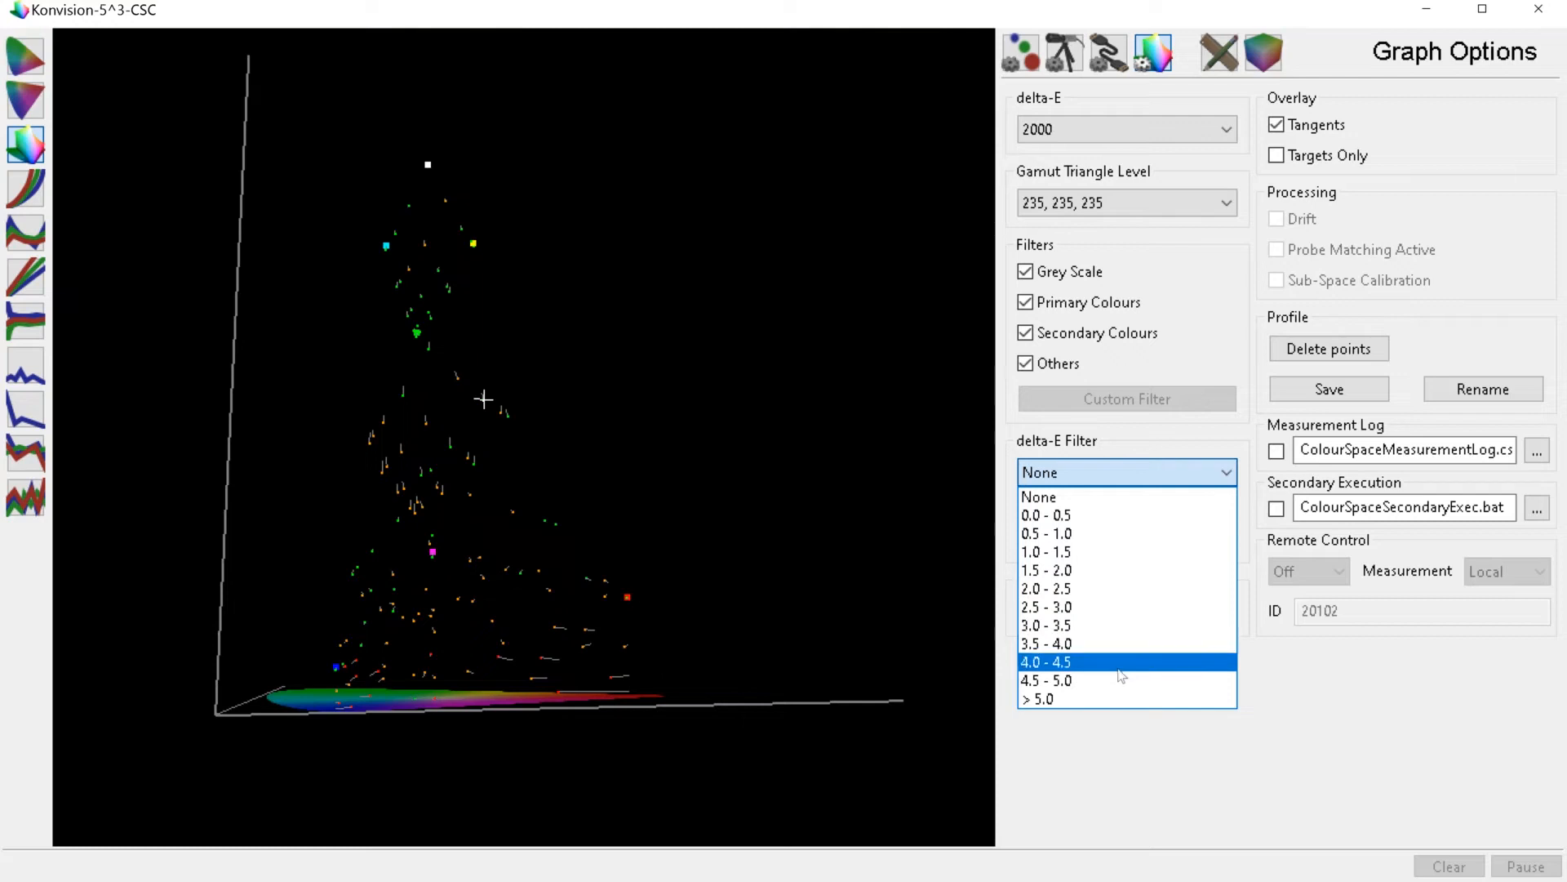
click(1091, 491)
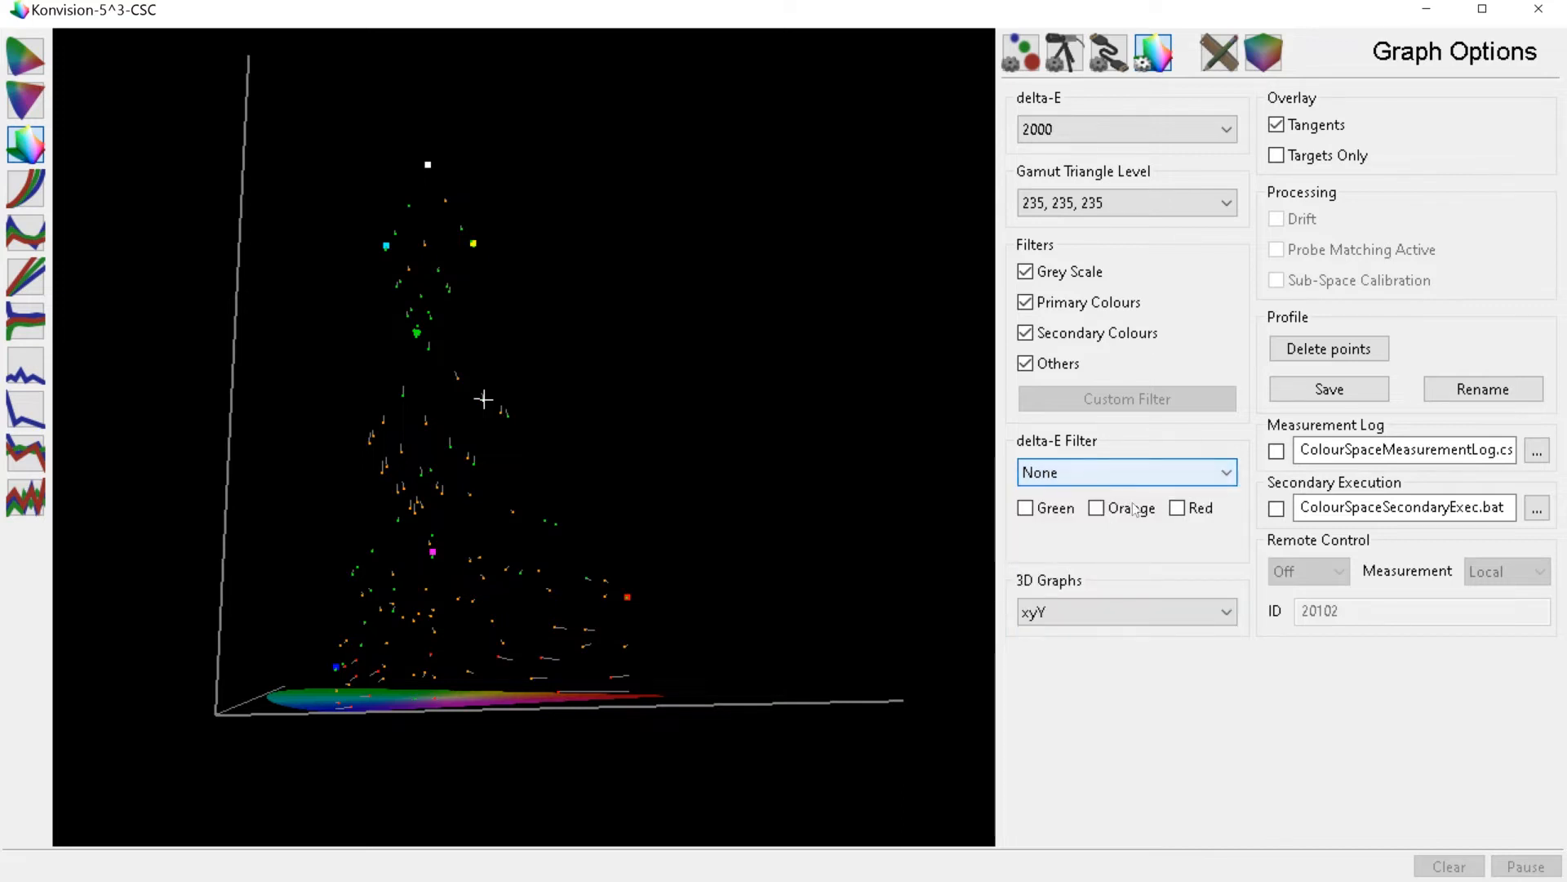
click(1177, 510)
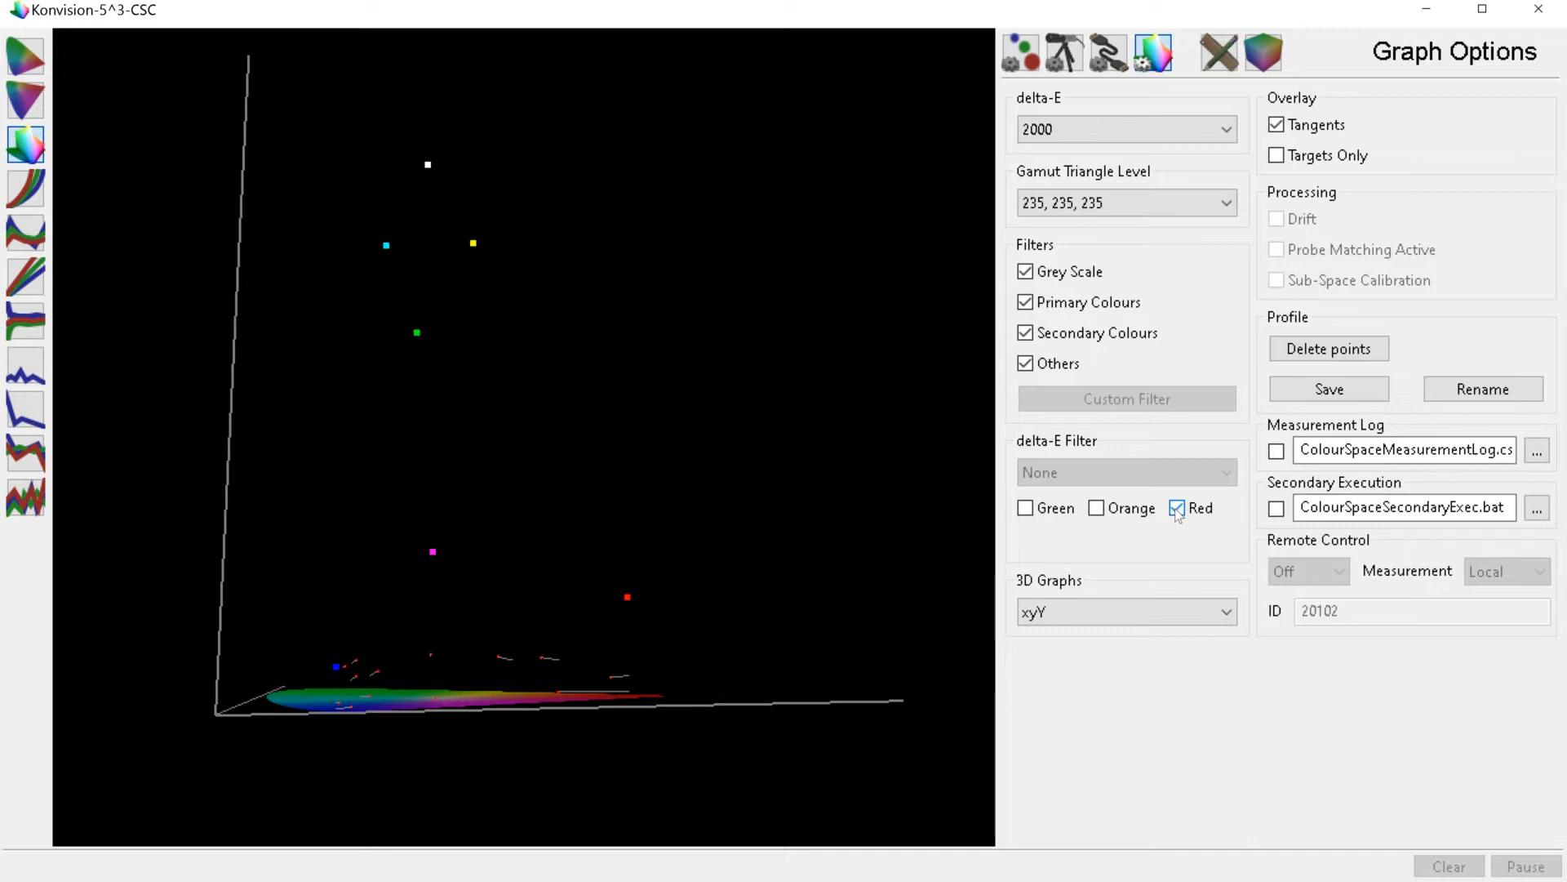
click(617, 675)
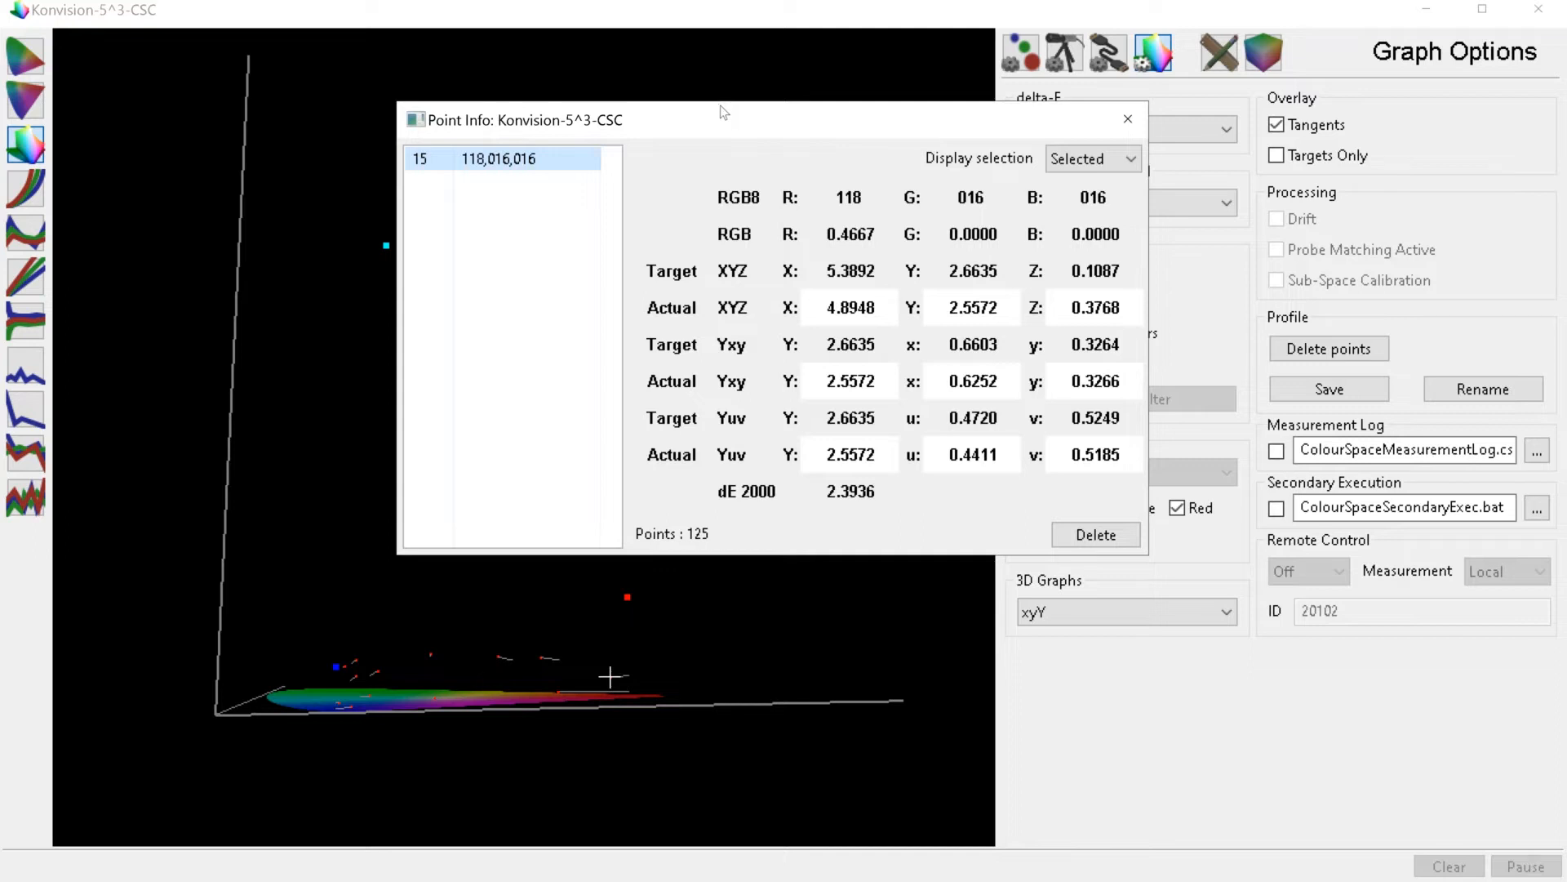
click(1084, 160)
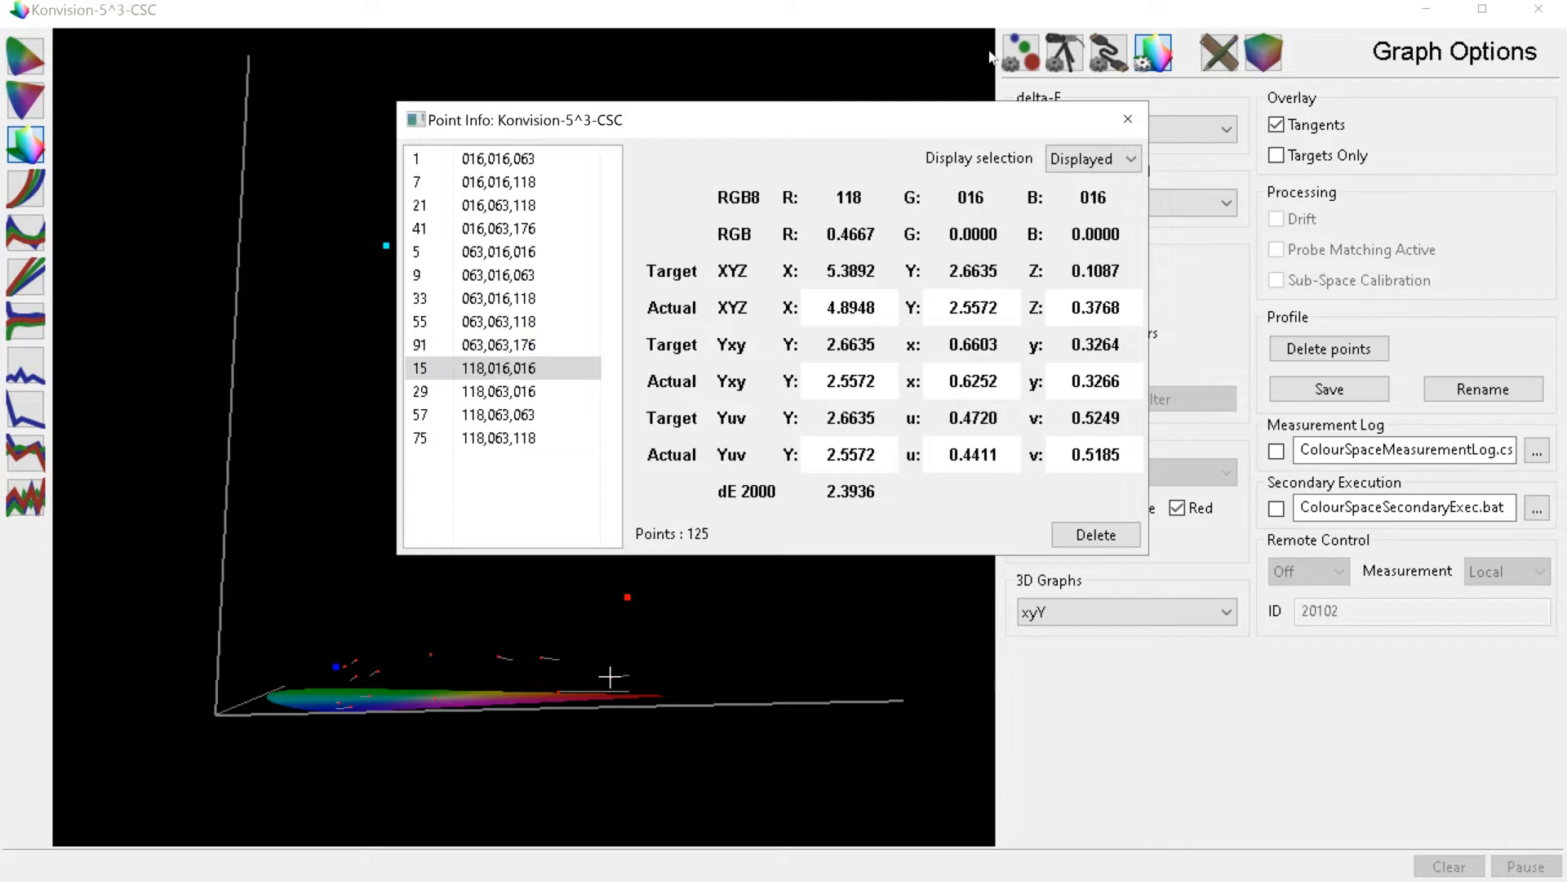
click(1126, 124)
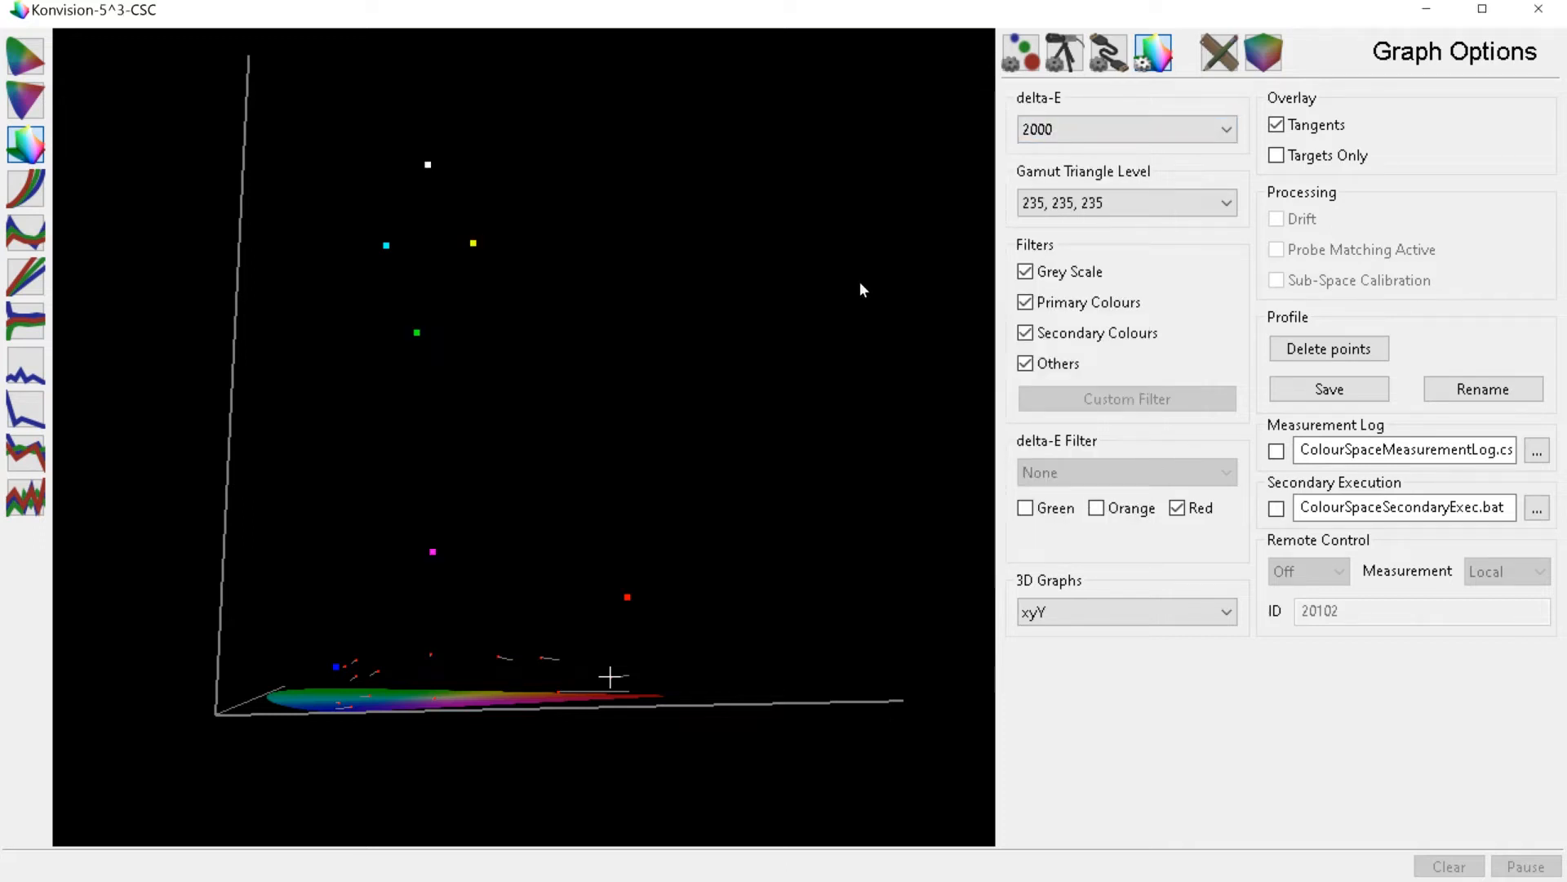
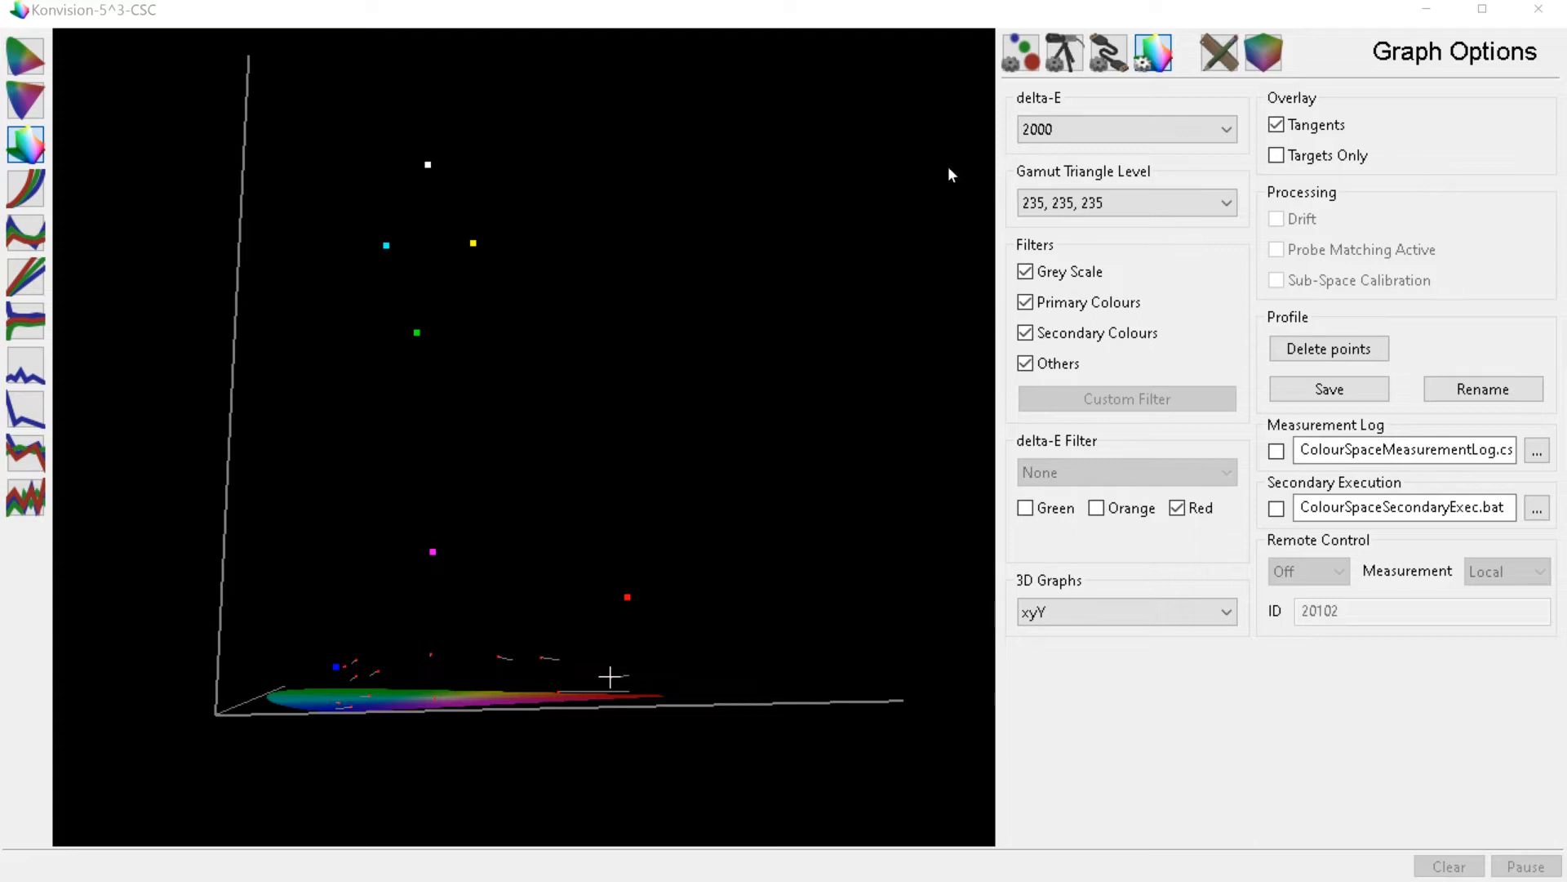
Look at the custom patch sequence management options in Characterisation, including the patch and sequence export settings.
click(1265, 57)
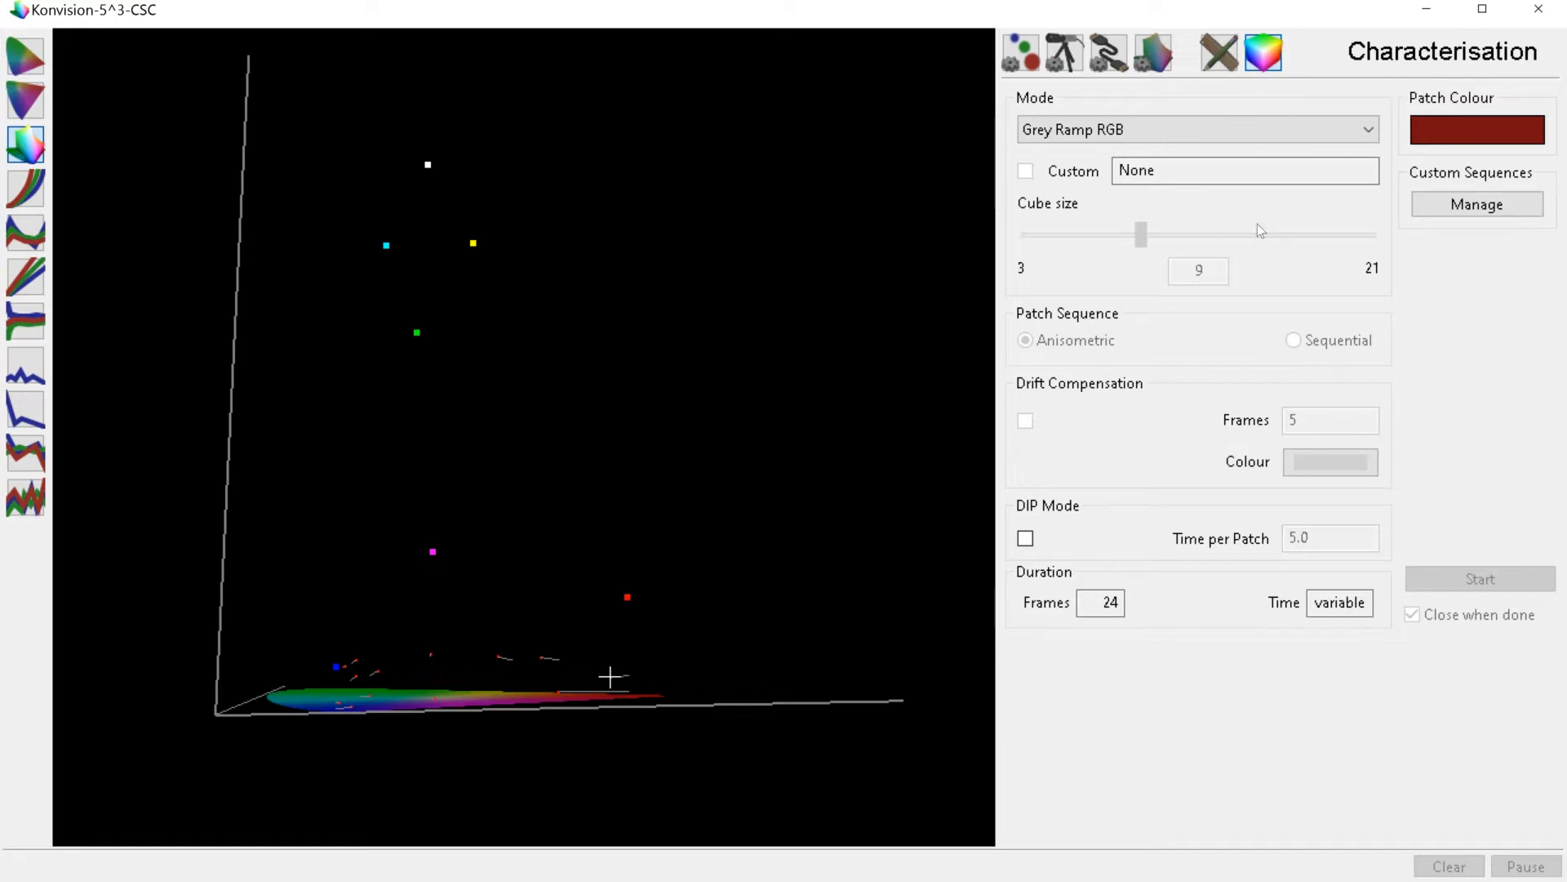
click(1458, 208)
drag(203, 531, 628, 156)
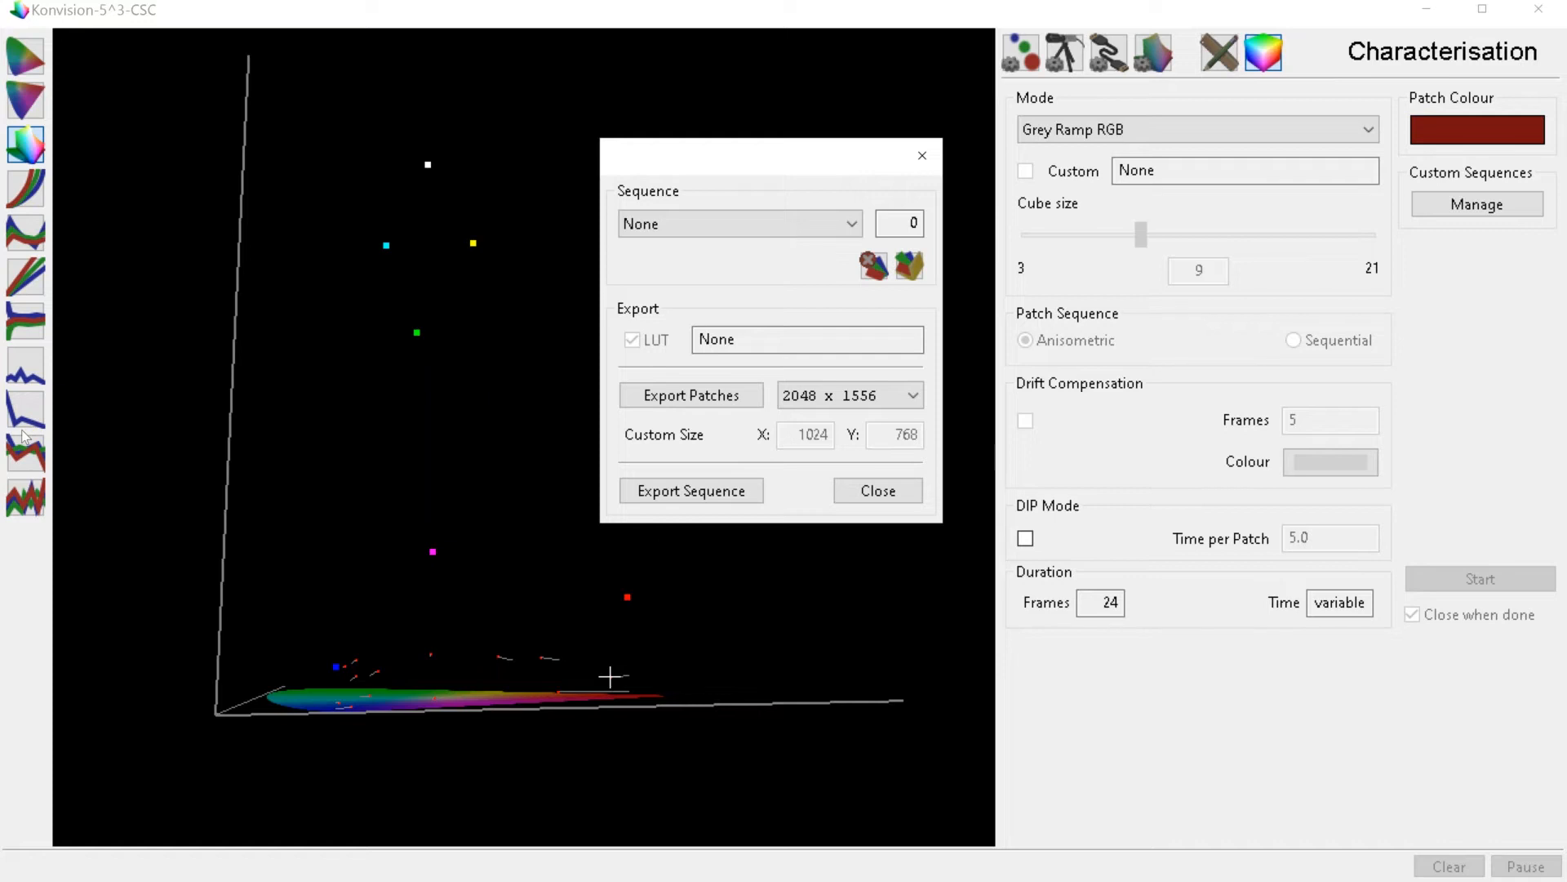
click(920, 158)
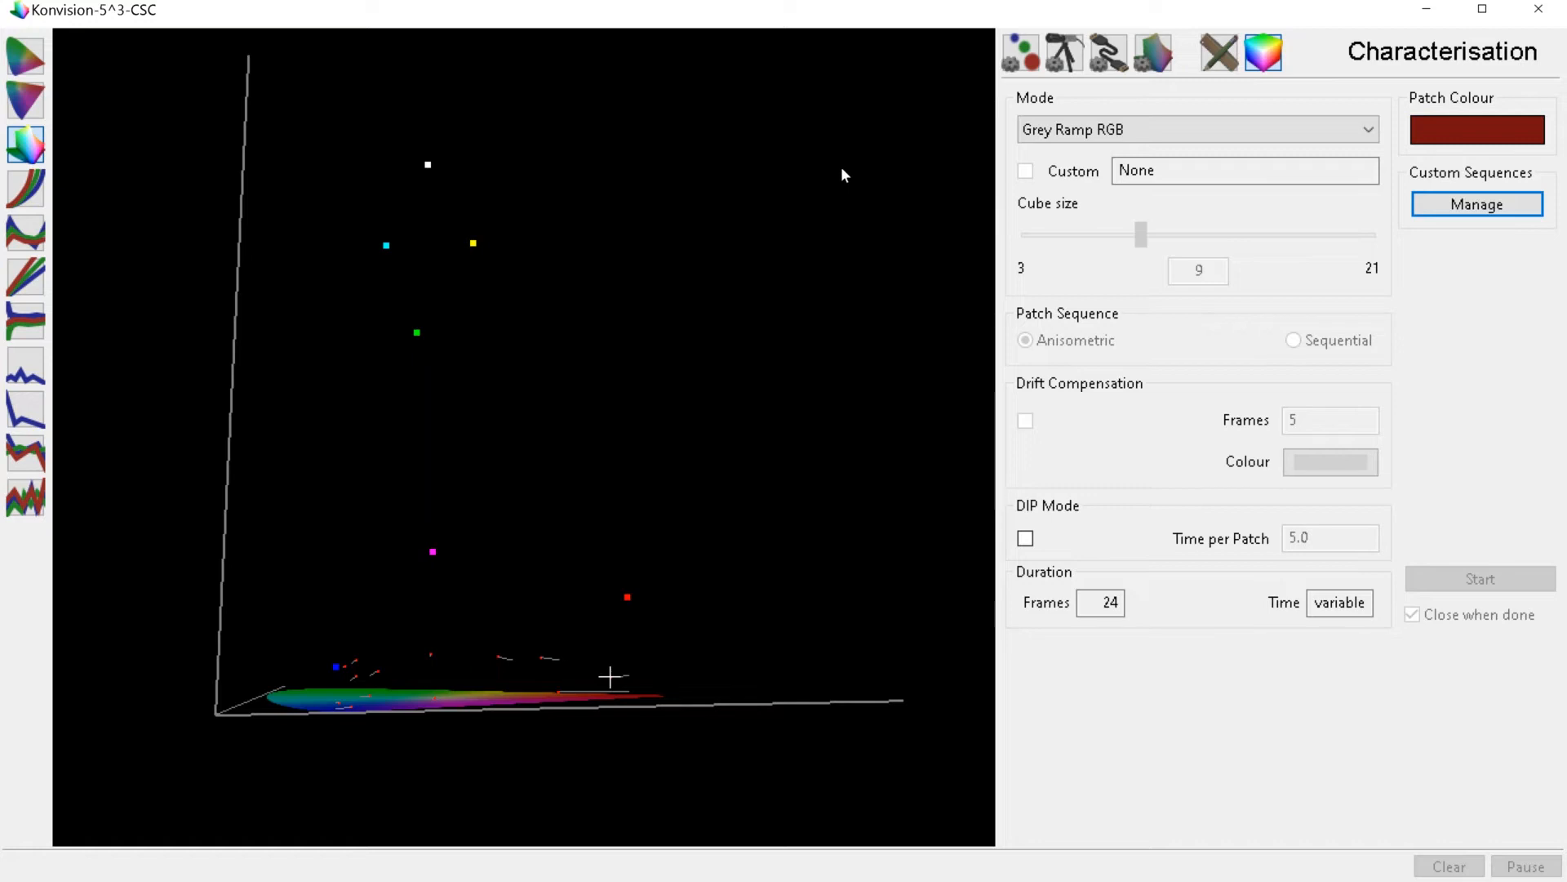
Switch the Manual Measure patch colour values to HSL and inspect the readings of patch 118,063,016.
click(1234, 60)
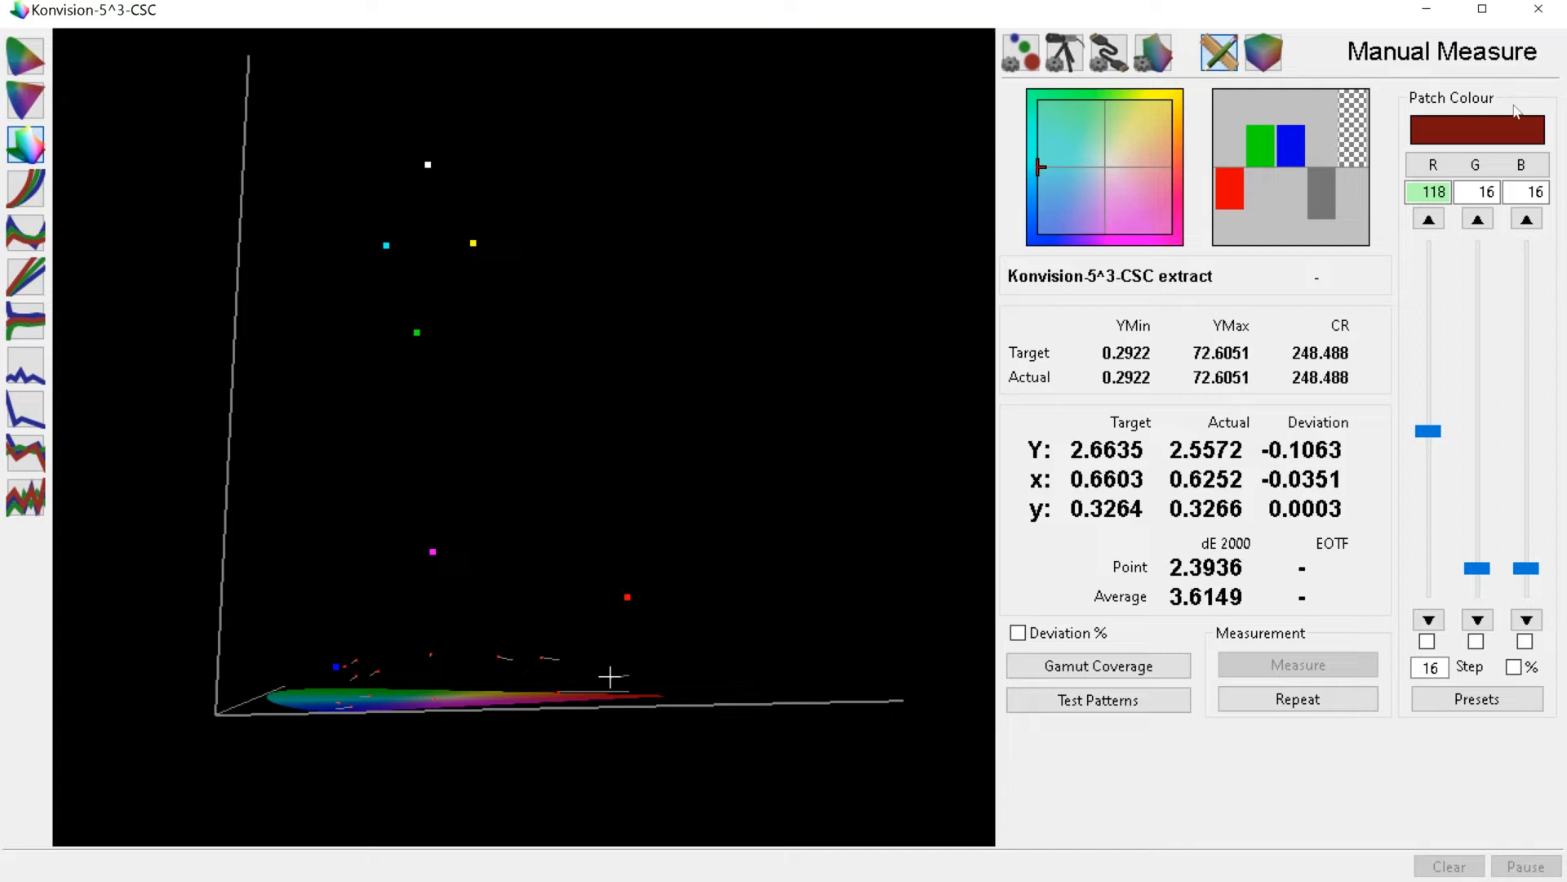
click(1467, 169)
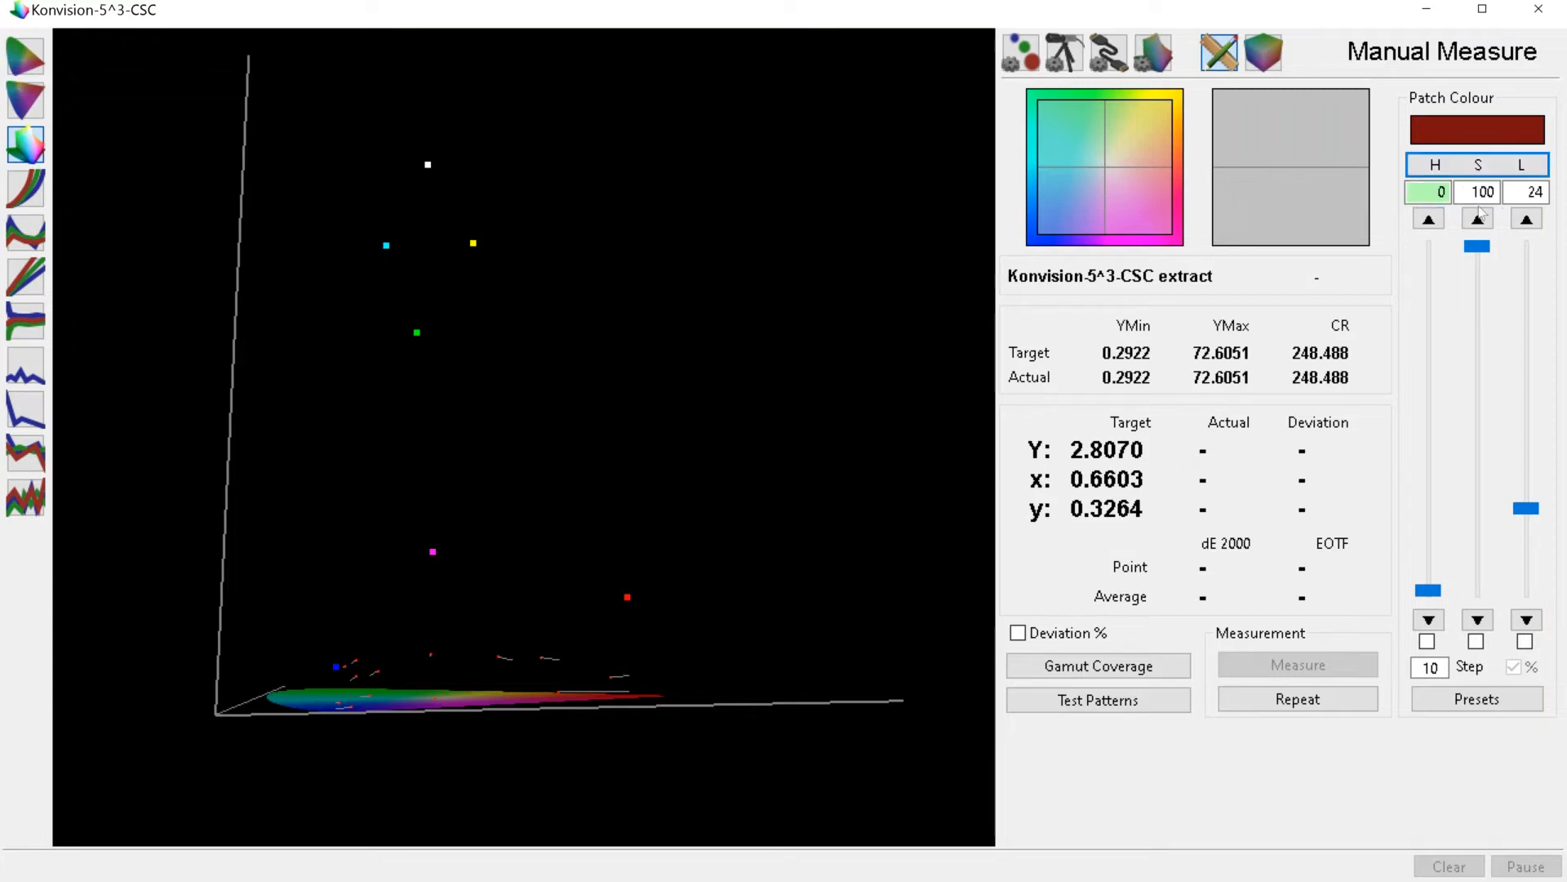
mouse_move(1302, 173)
click(540, 658)
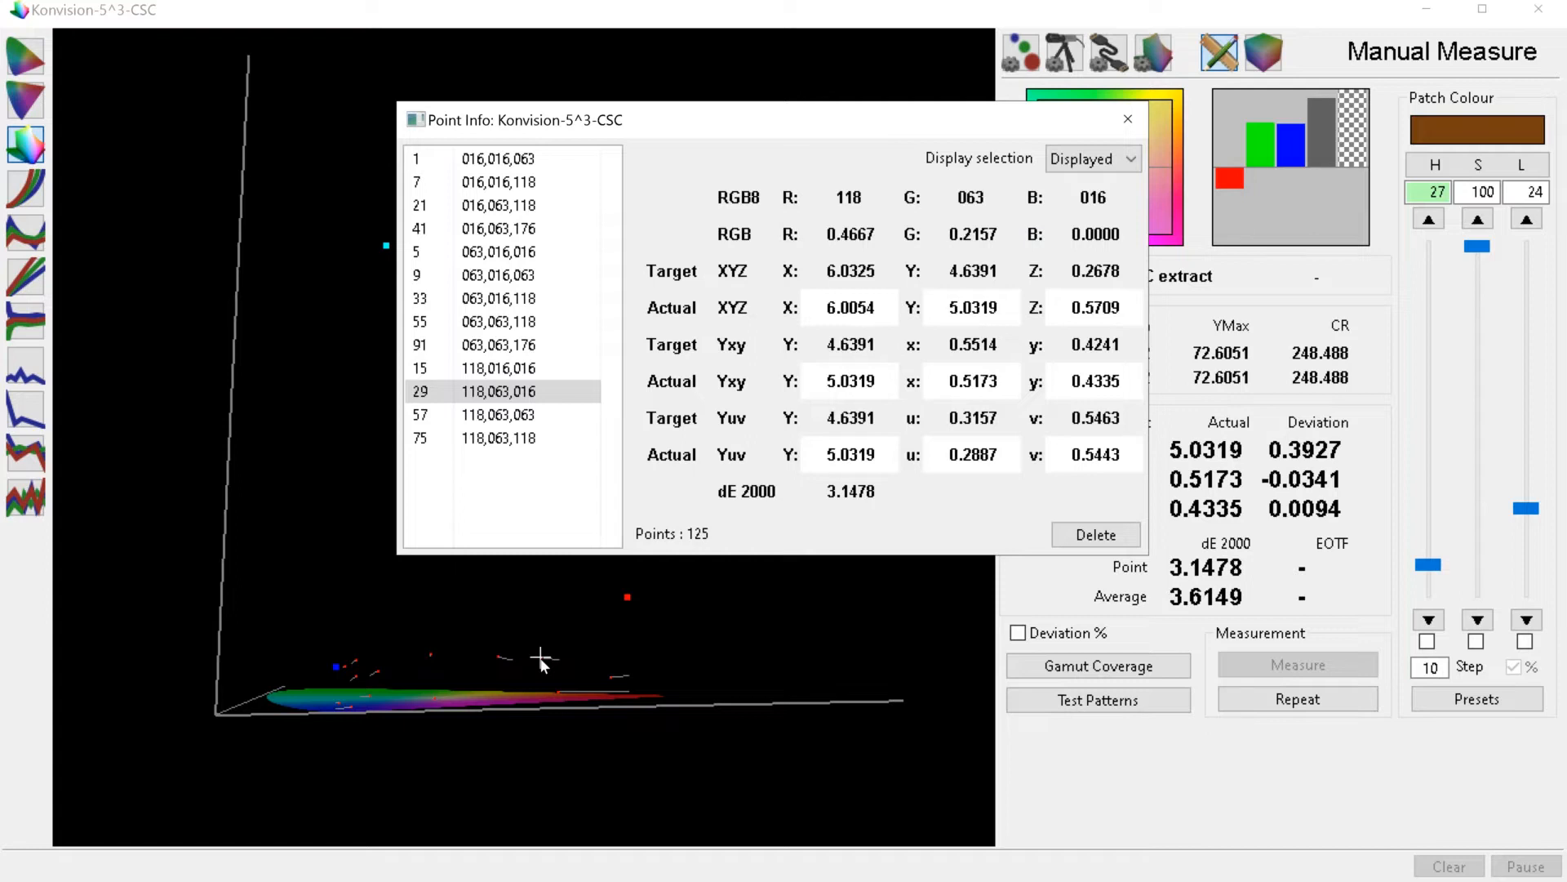
click(1128, 117)
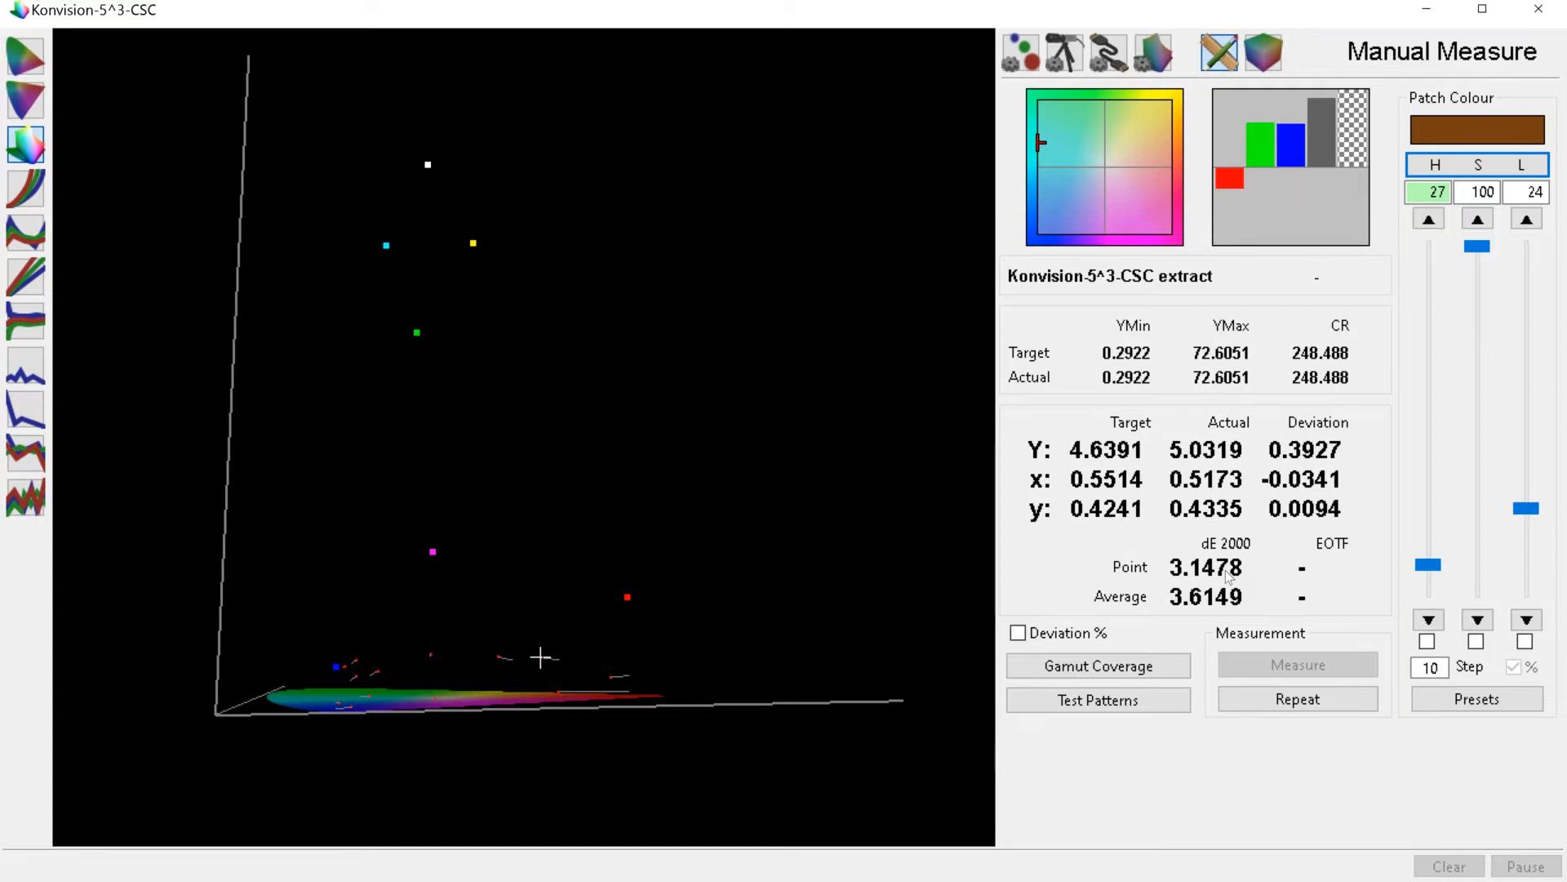
Limit the Manual Measure deviation bars to chroma only and show the profile's RGB Separation graph.
mouse_move(1343, 241)
mouse_move(1304, 219)
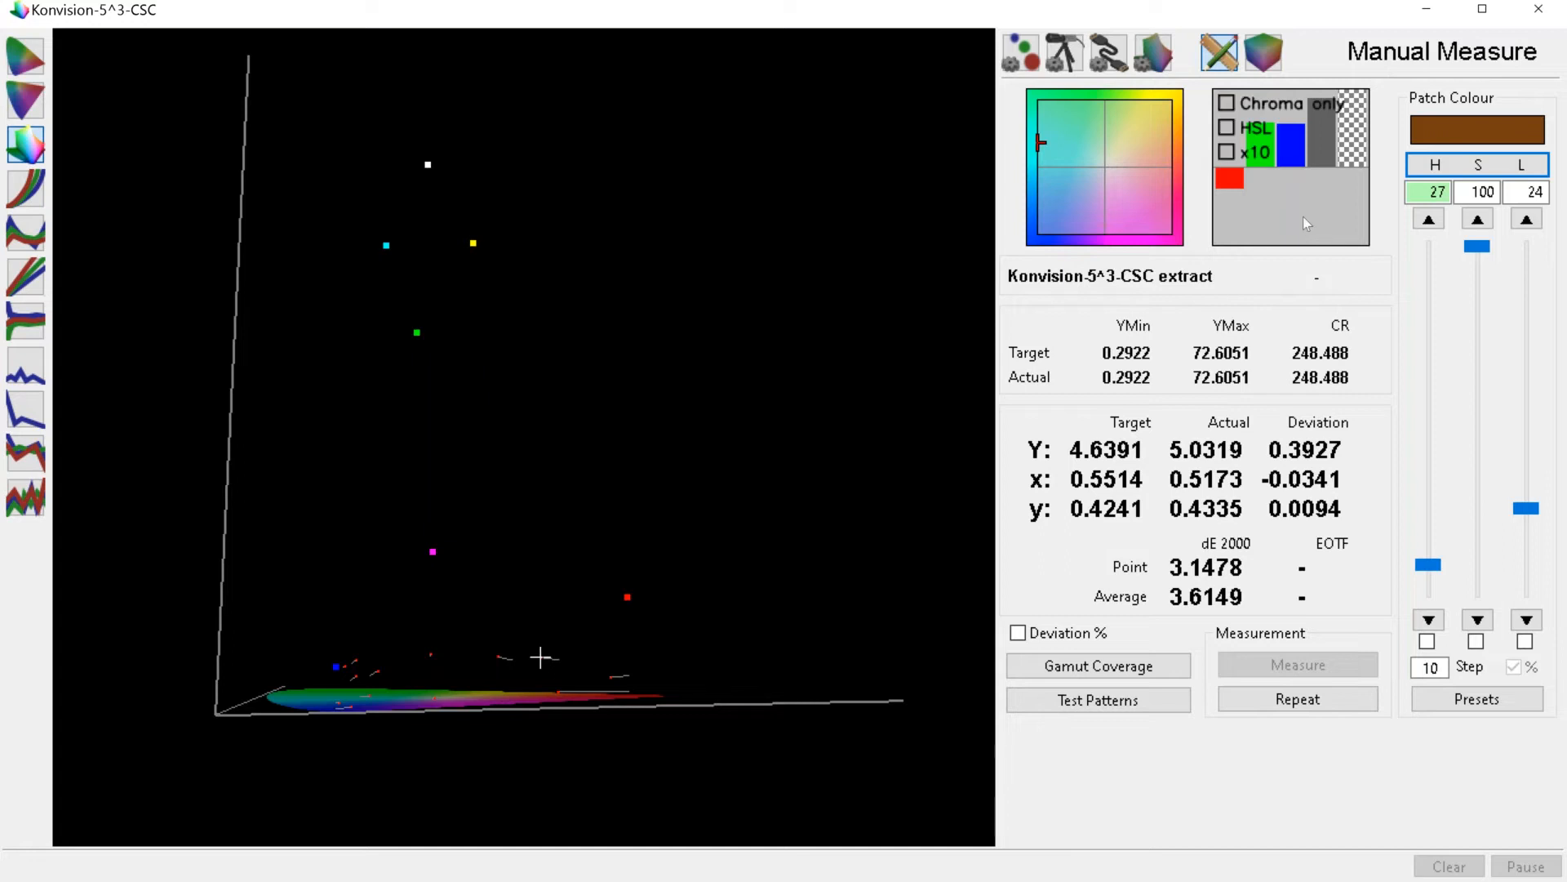
click(1227, 104)
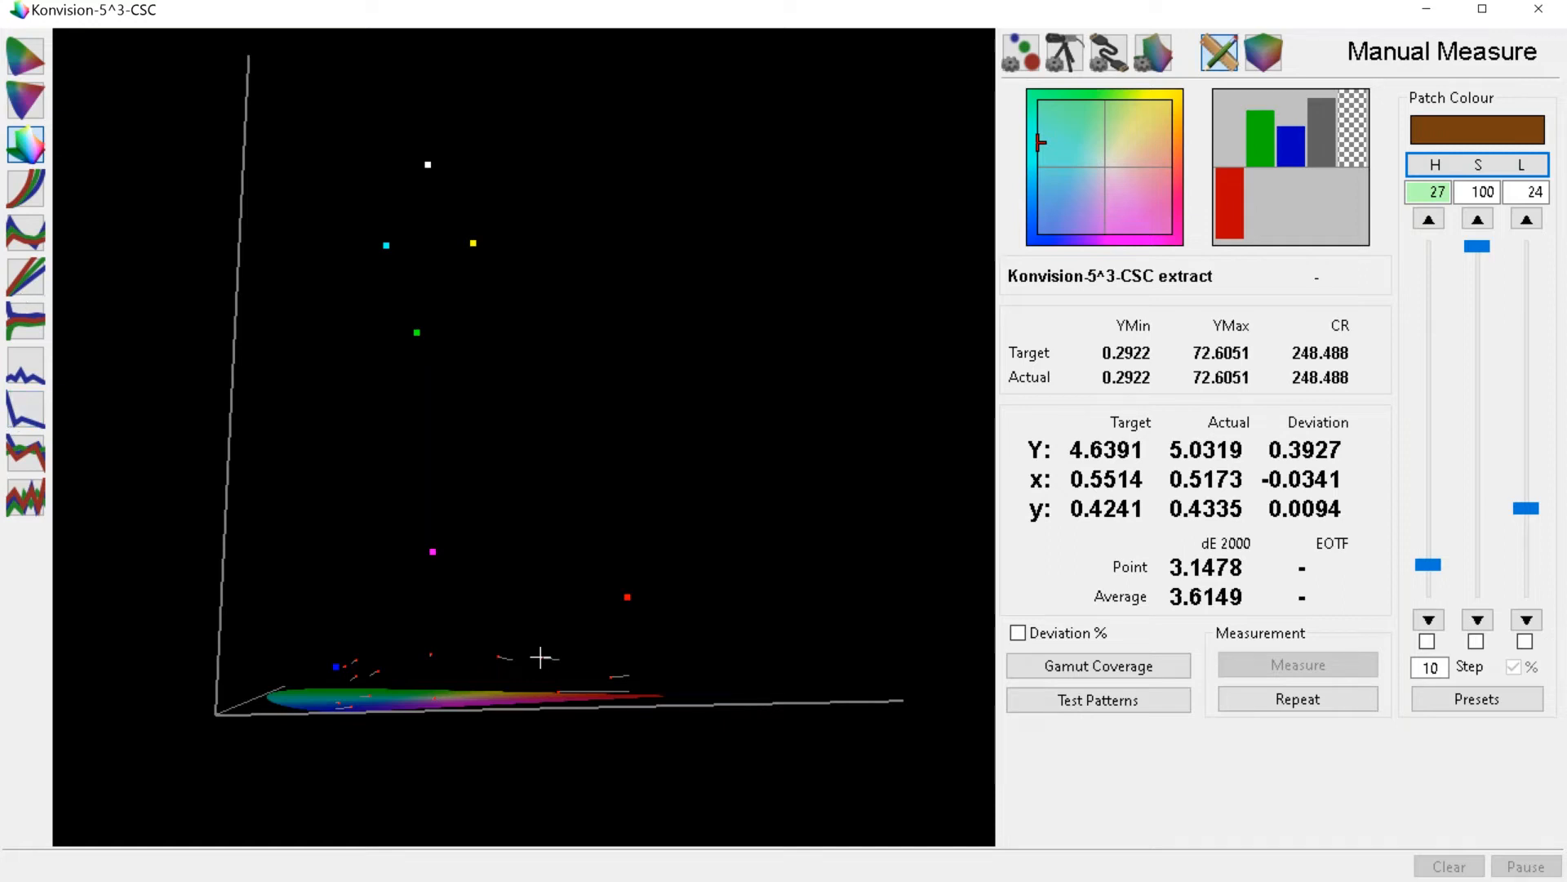
click(28, 280)
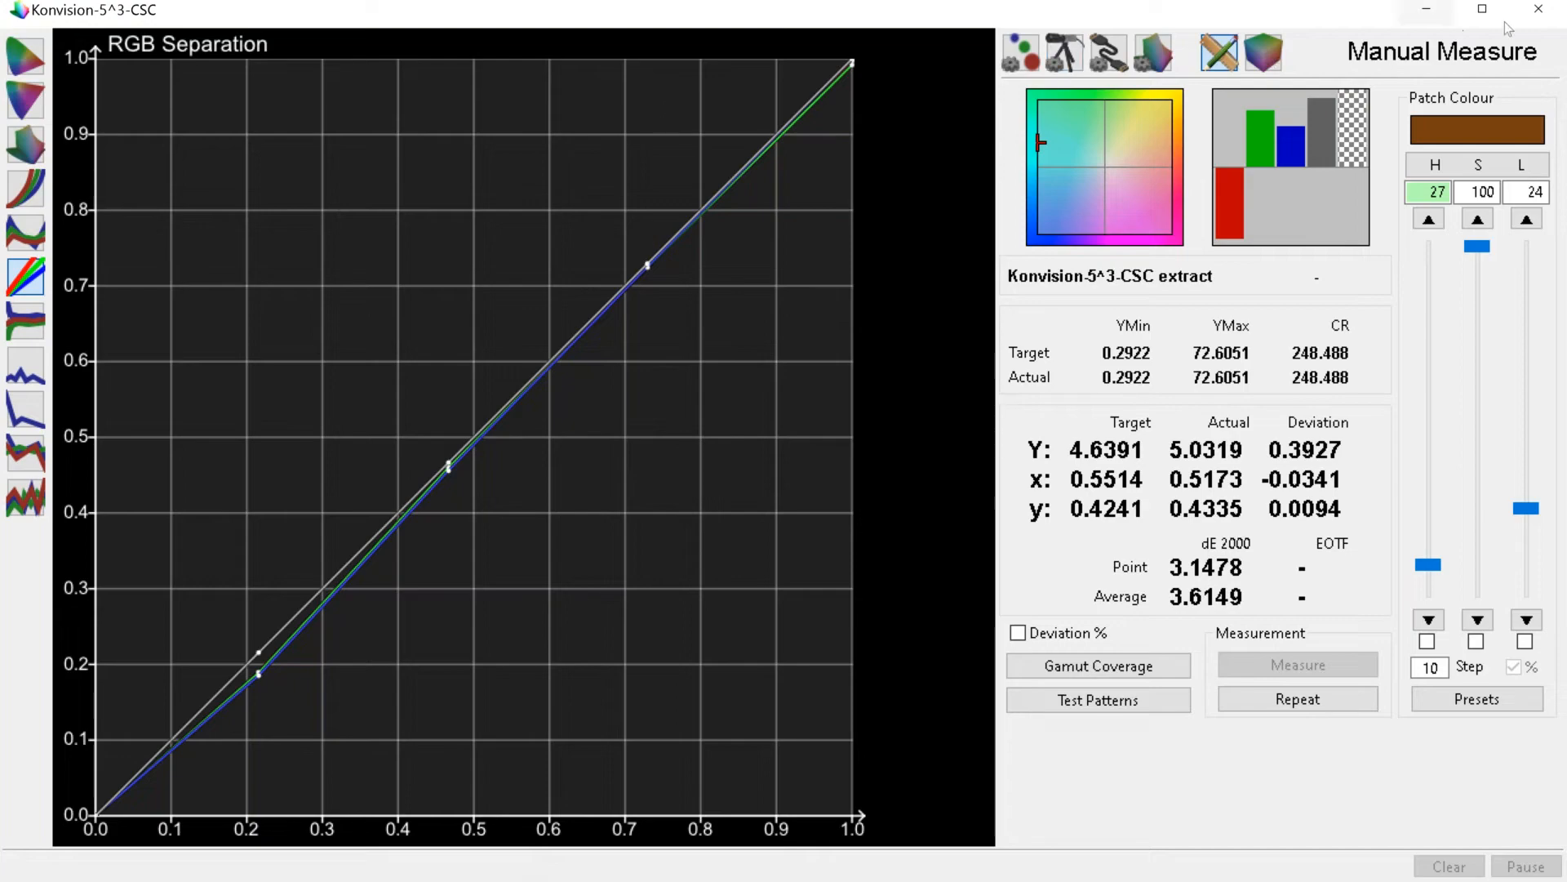
Close the Konvision-5^3-CSC profile and the colour space manager, and open the Reports tool full screen.
click(1537, 21)
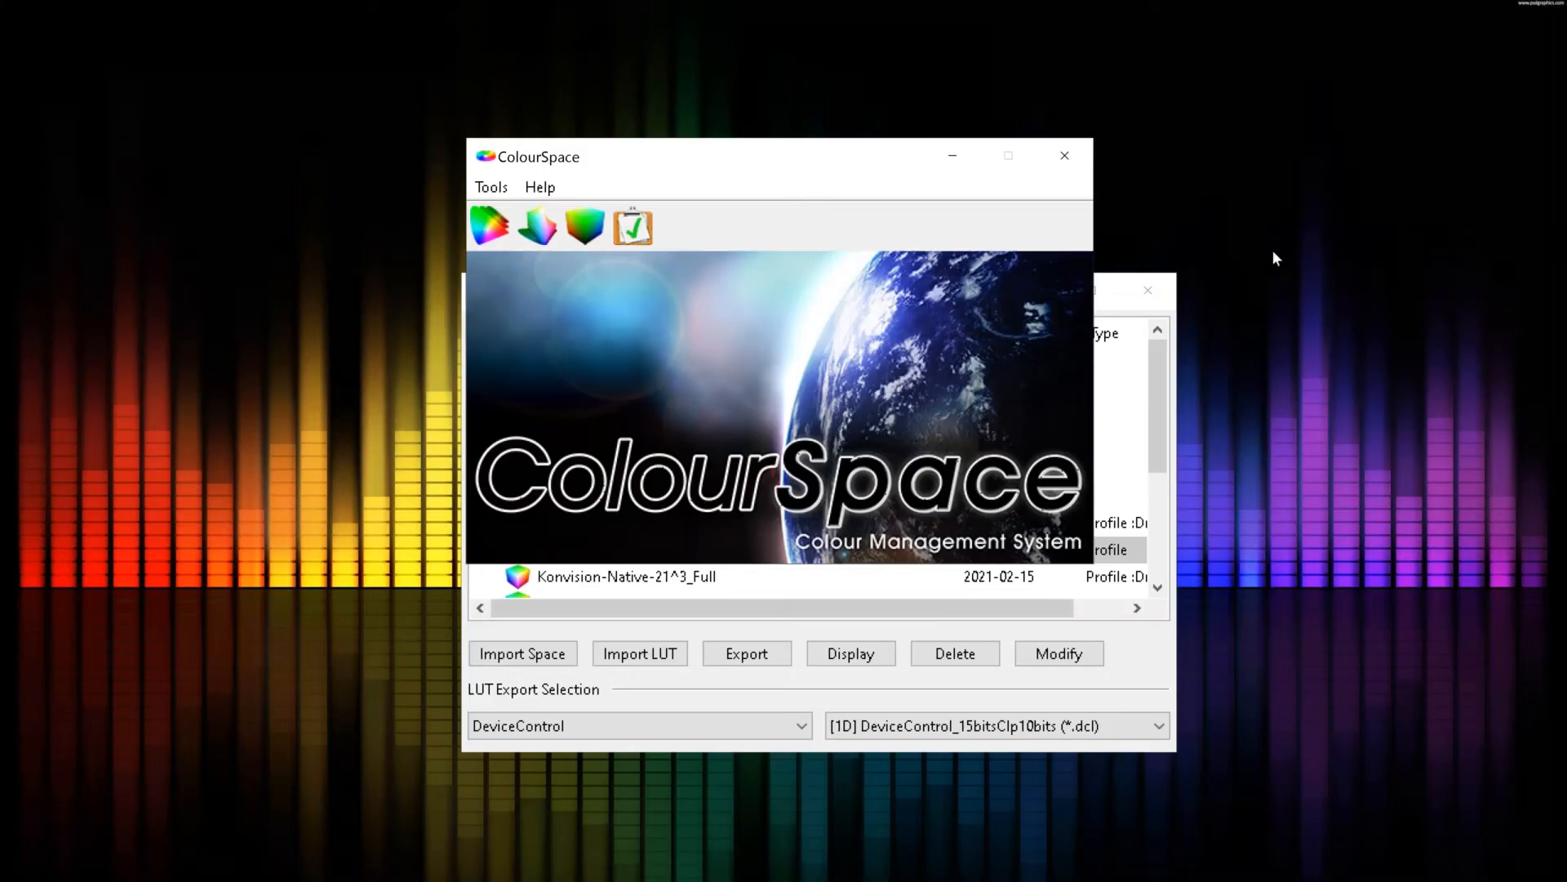
click(1156, 291)
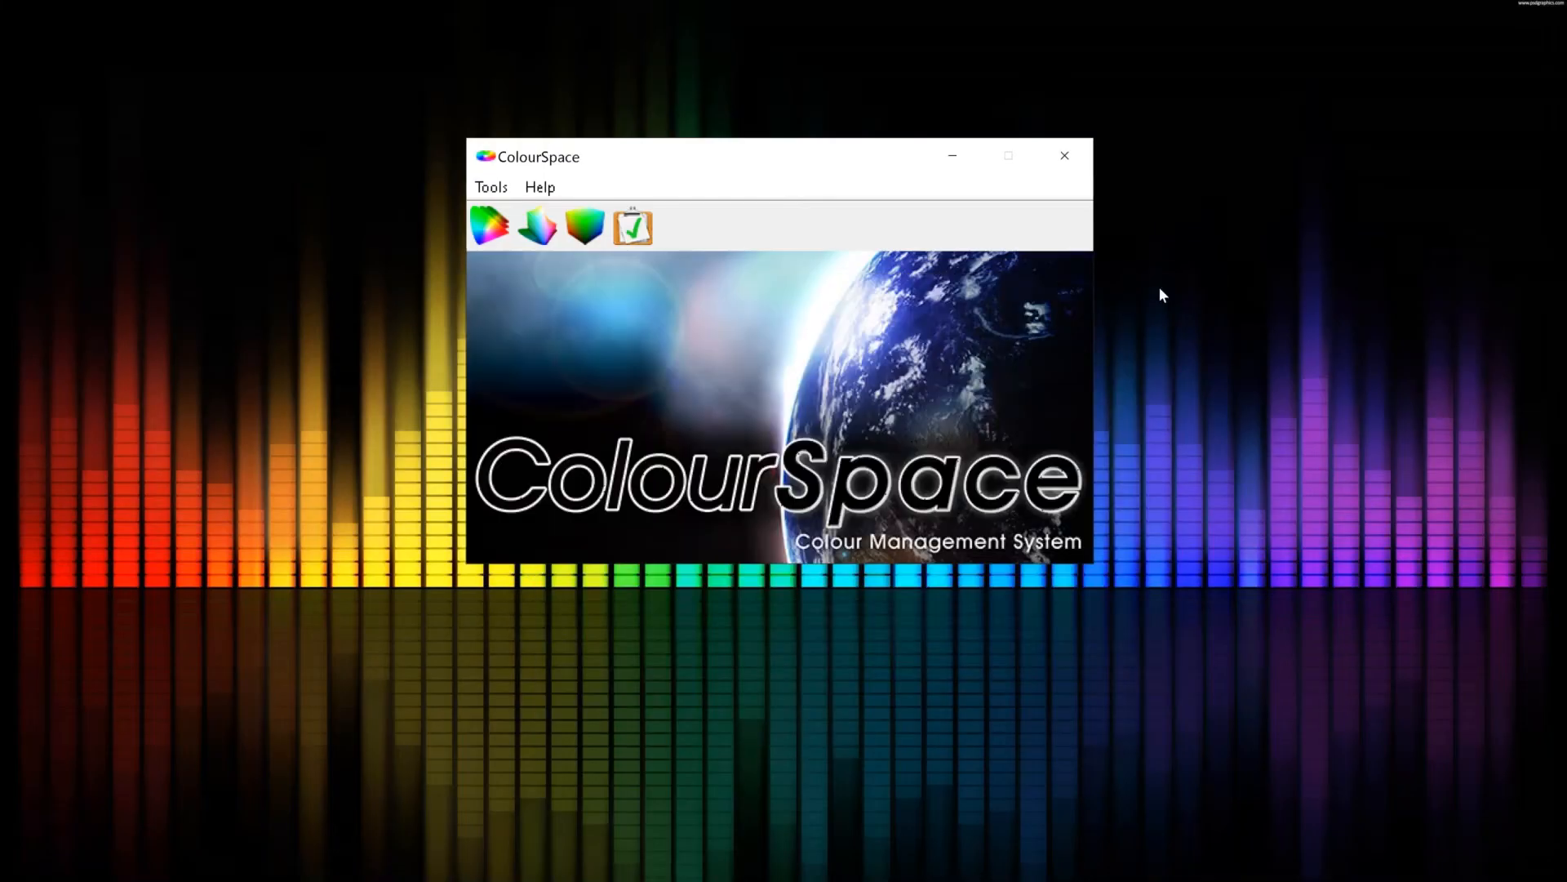
click(633, 227)
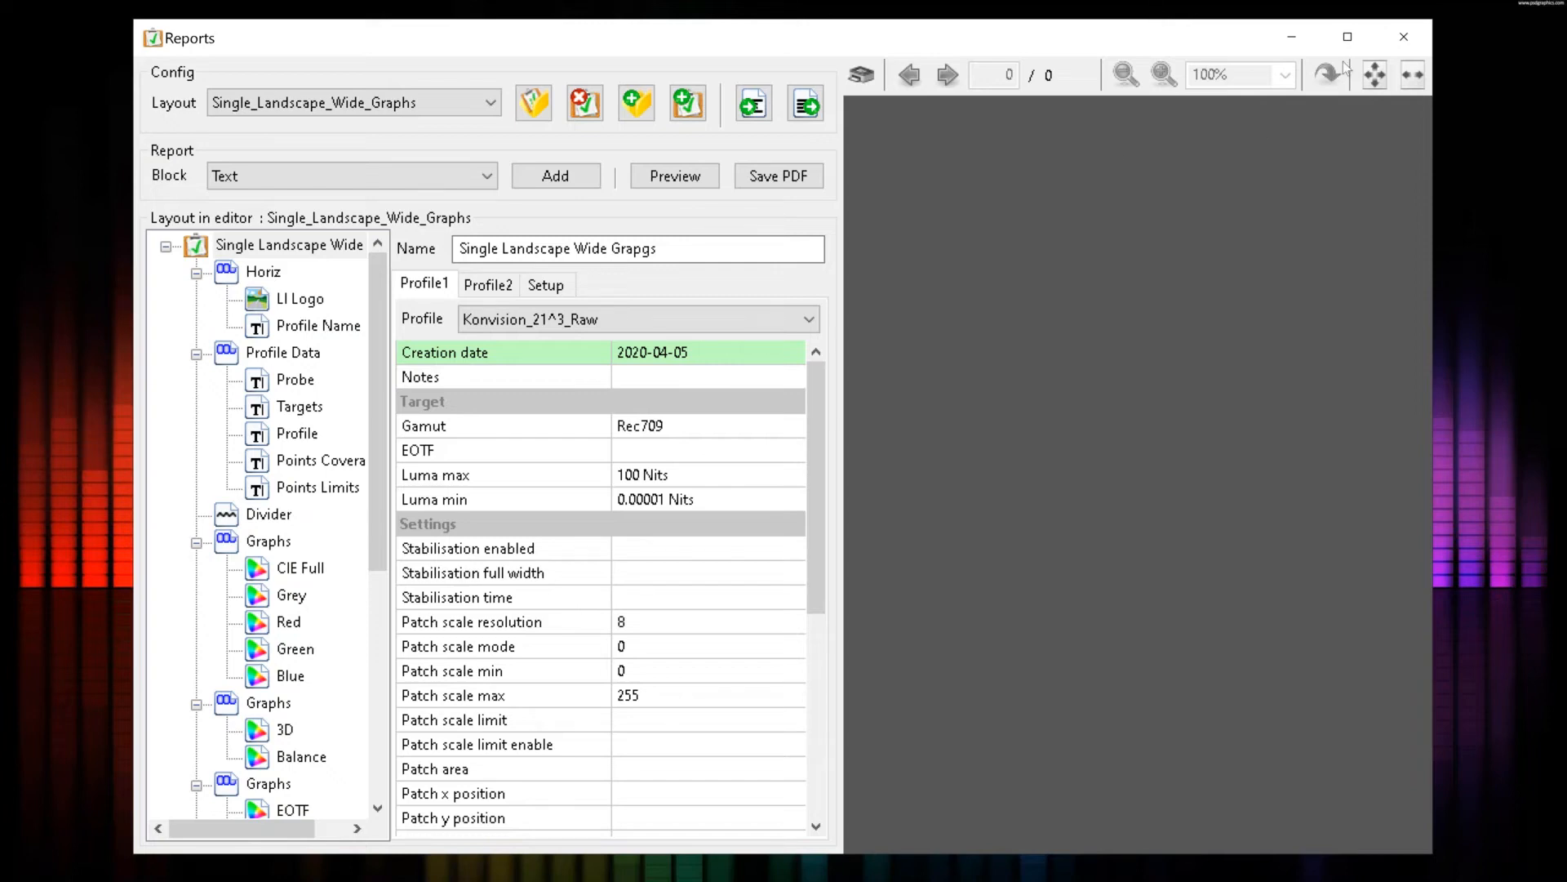
click(1348, 36)
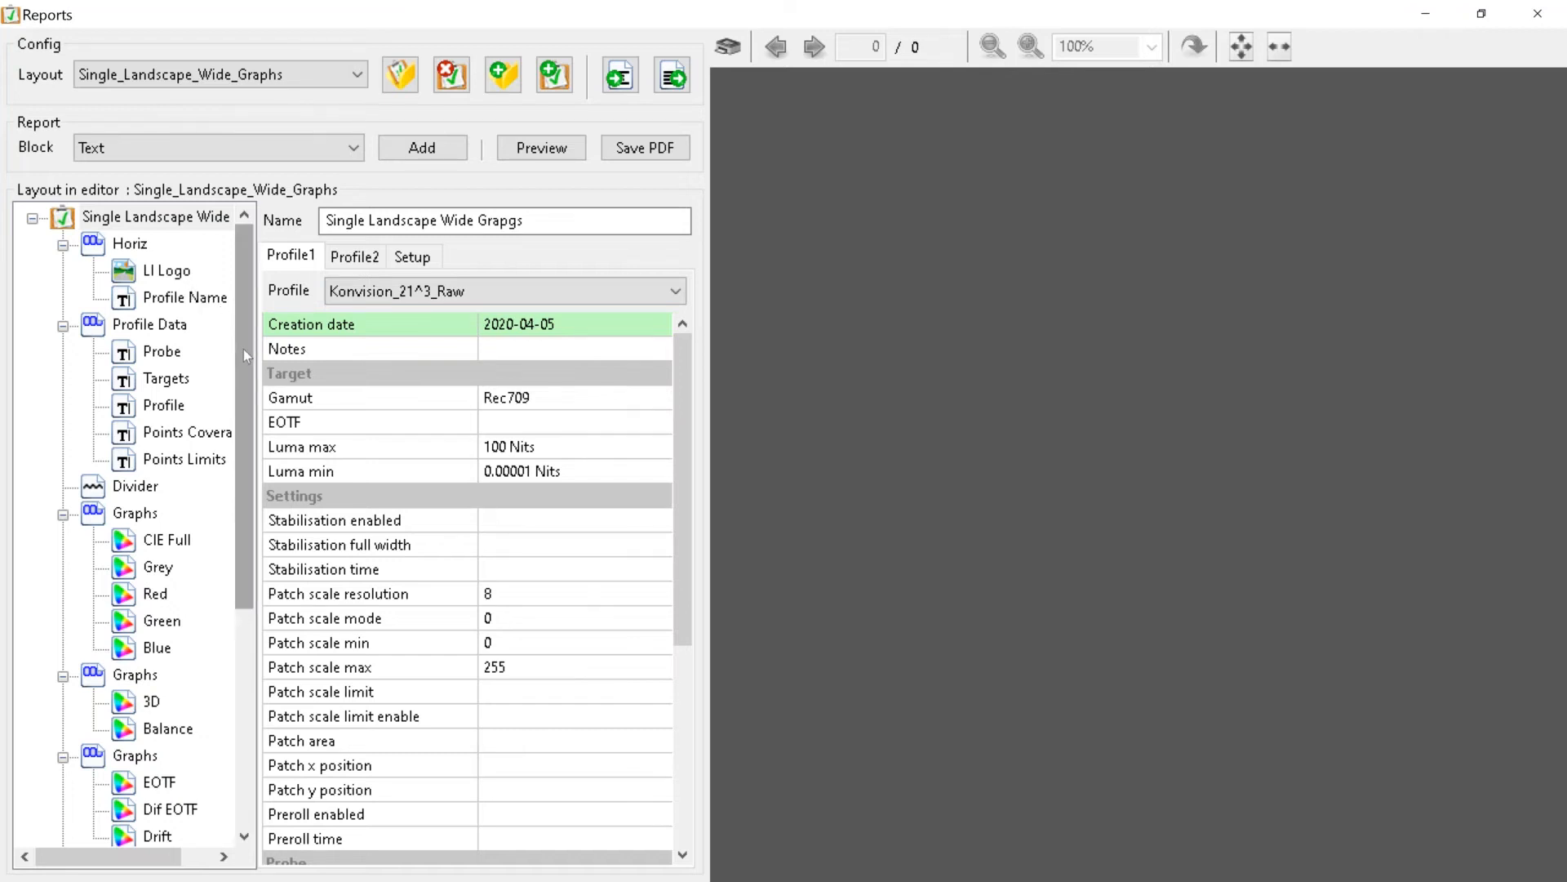
Review the report layout's blocks and the available layouts, and load the Single_Landscape_Wide_Graphs layout.
scroll(243, 349, down, 3)
scroll(203, 478, down, 3)
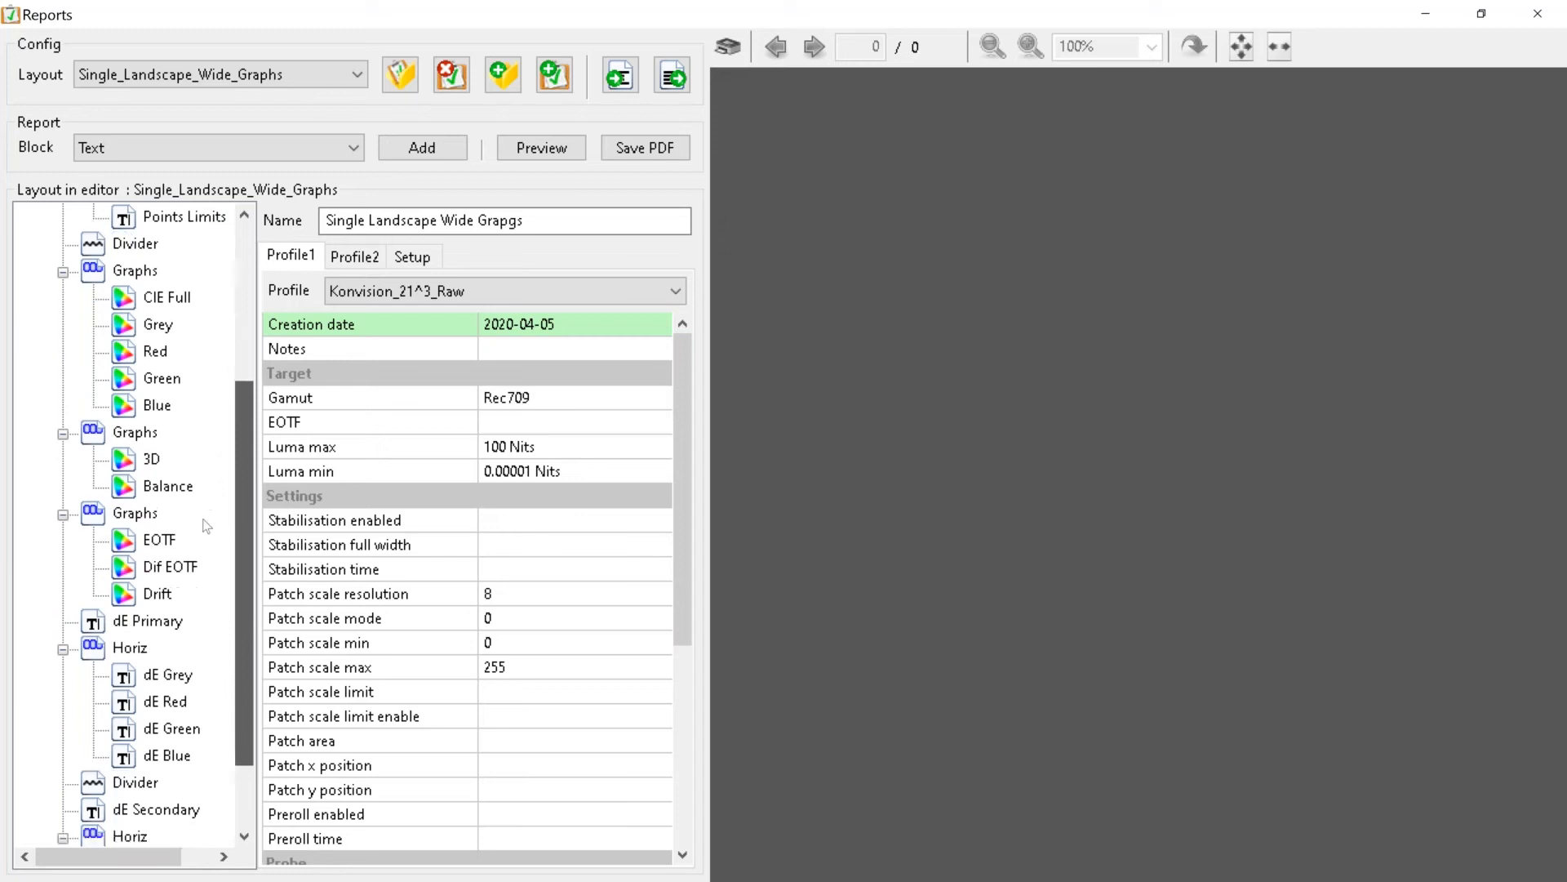
scroll(242, 553, up, 3)
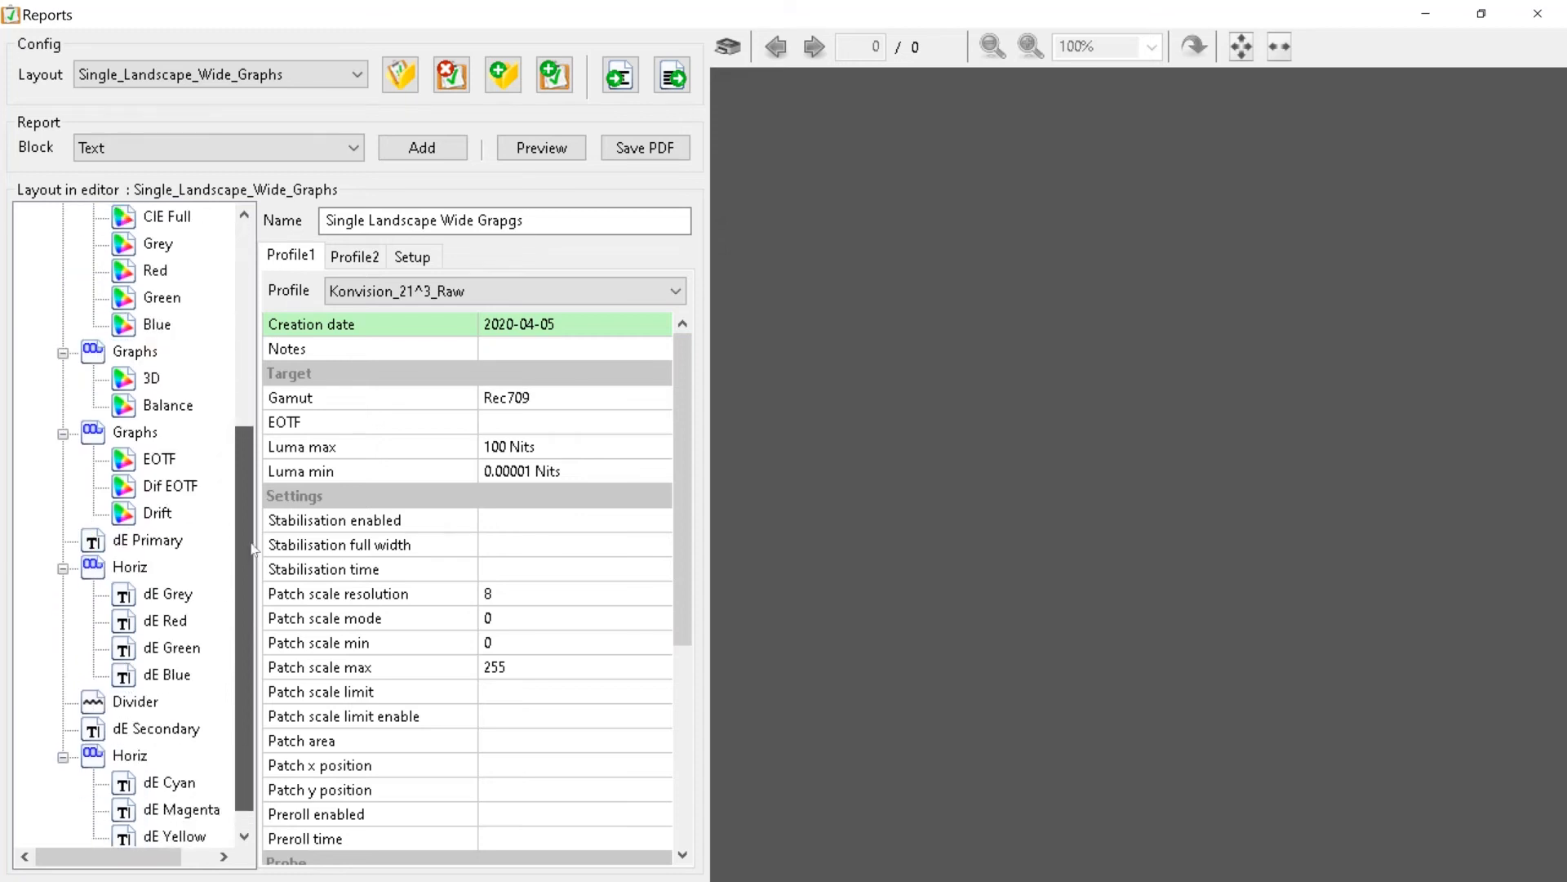
scroll(245, 506, up, 3)
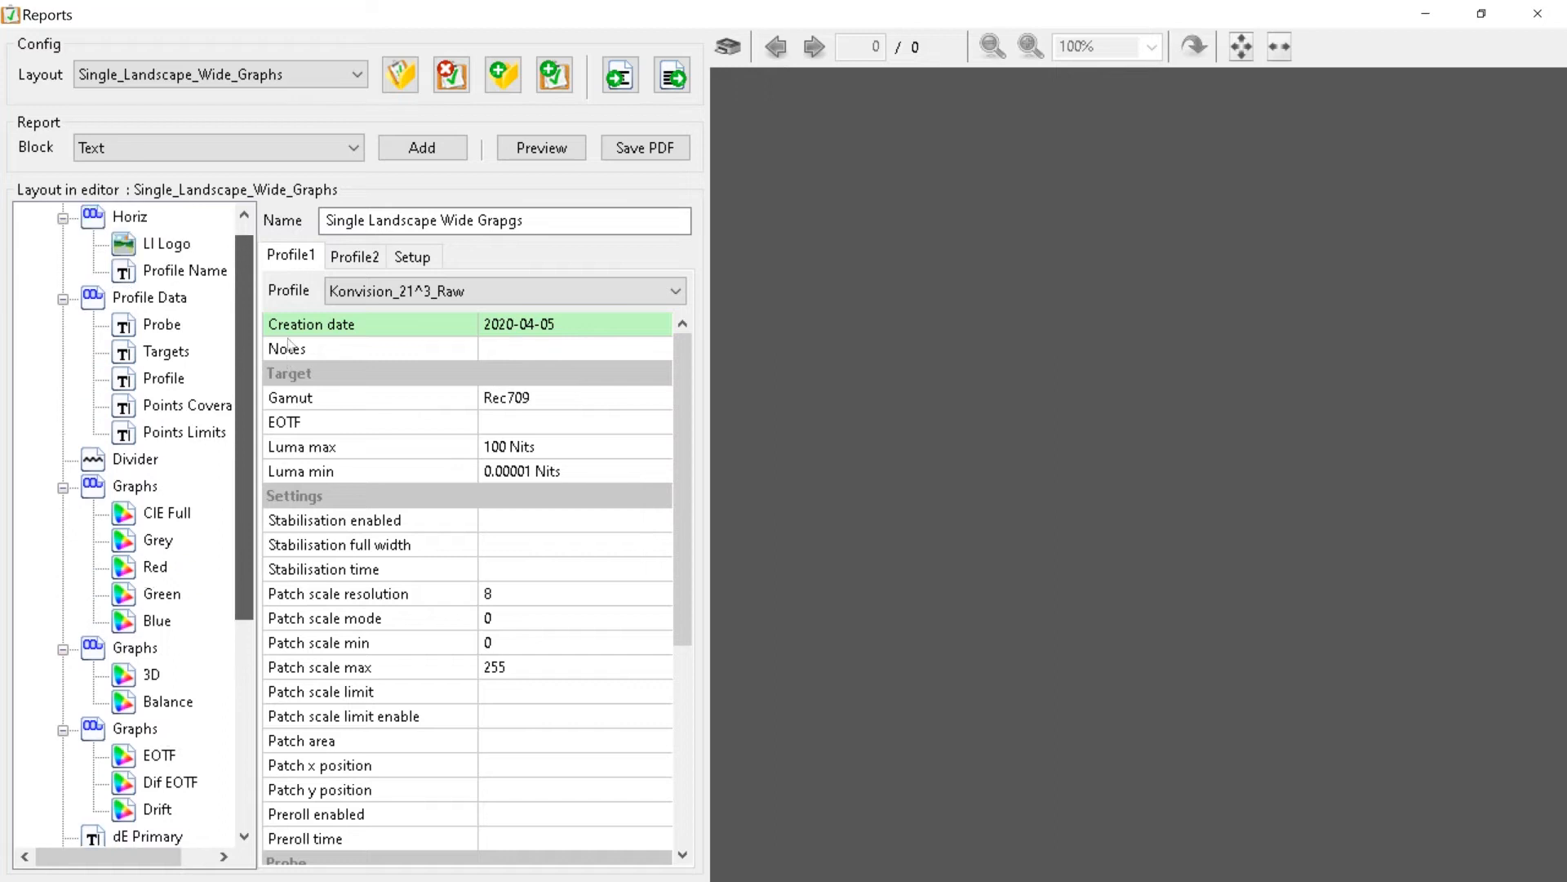
scroll(234, 367, up, 1)
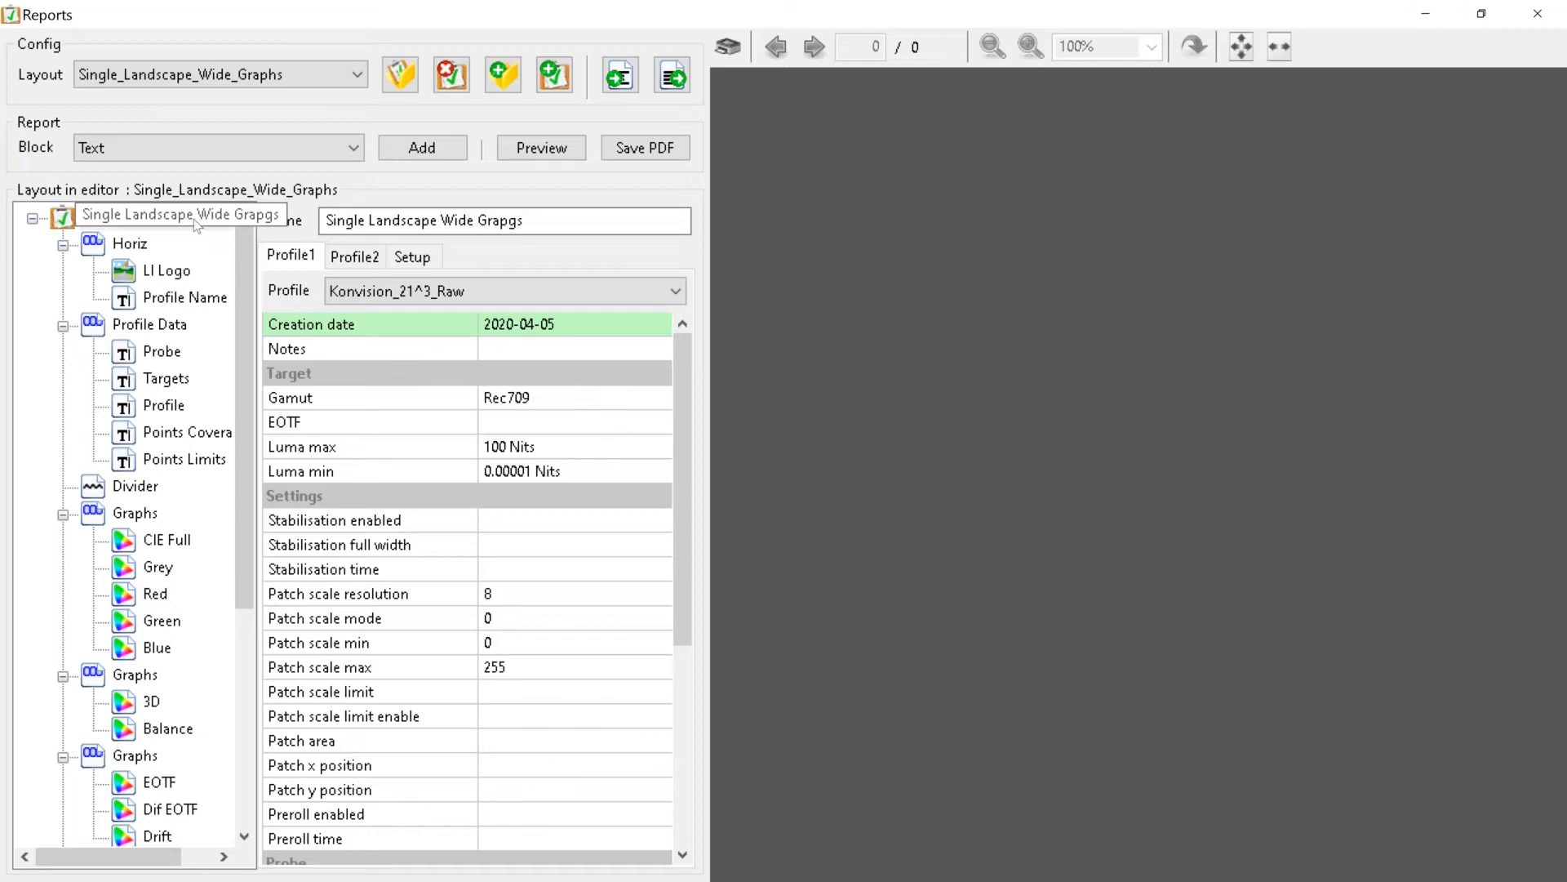
click(197, 81)
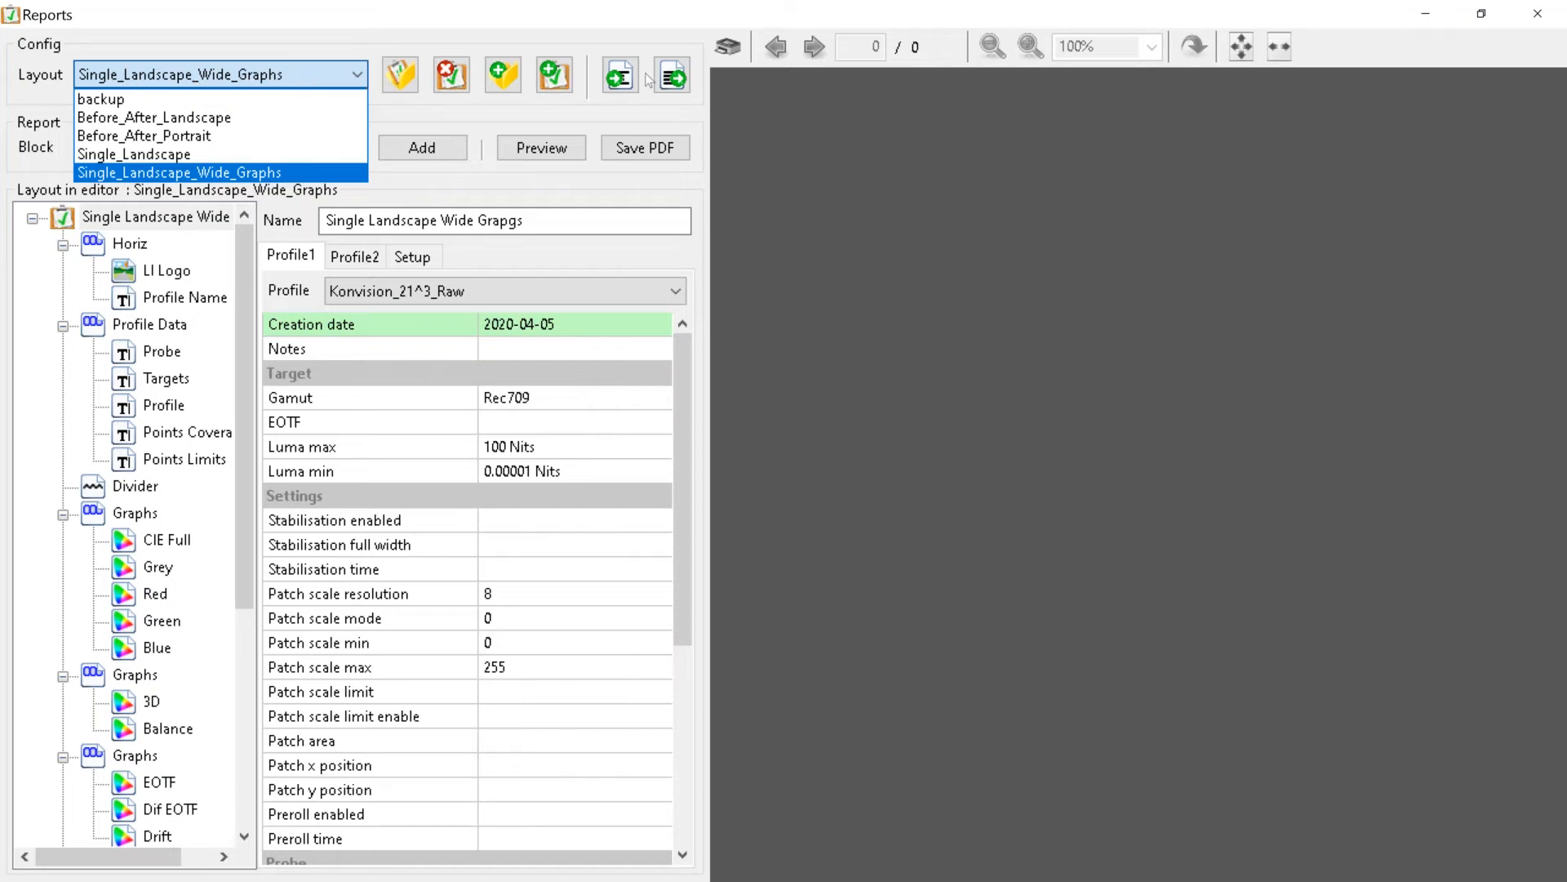
click(398, 73)
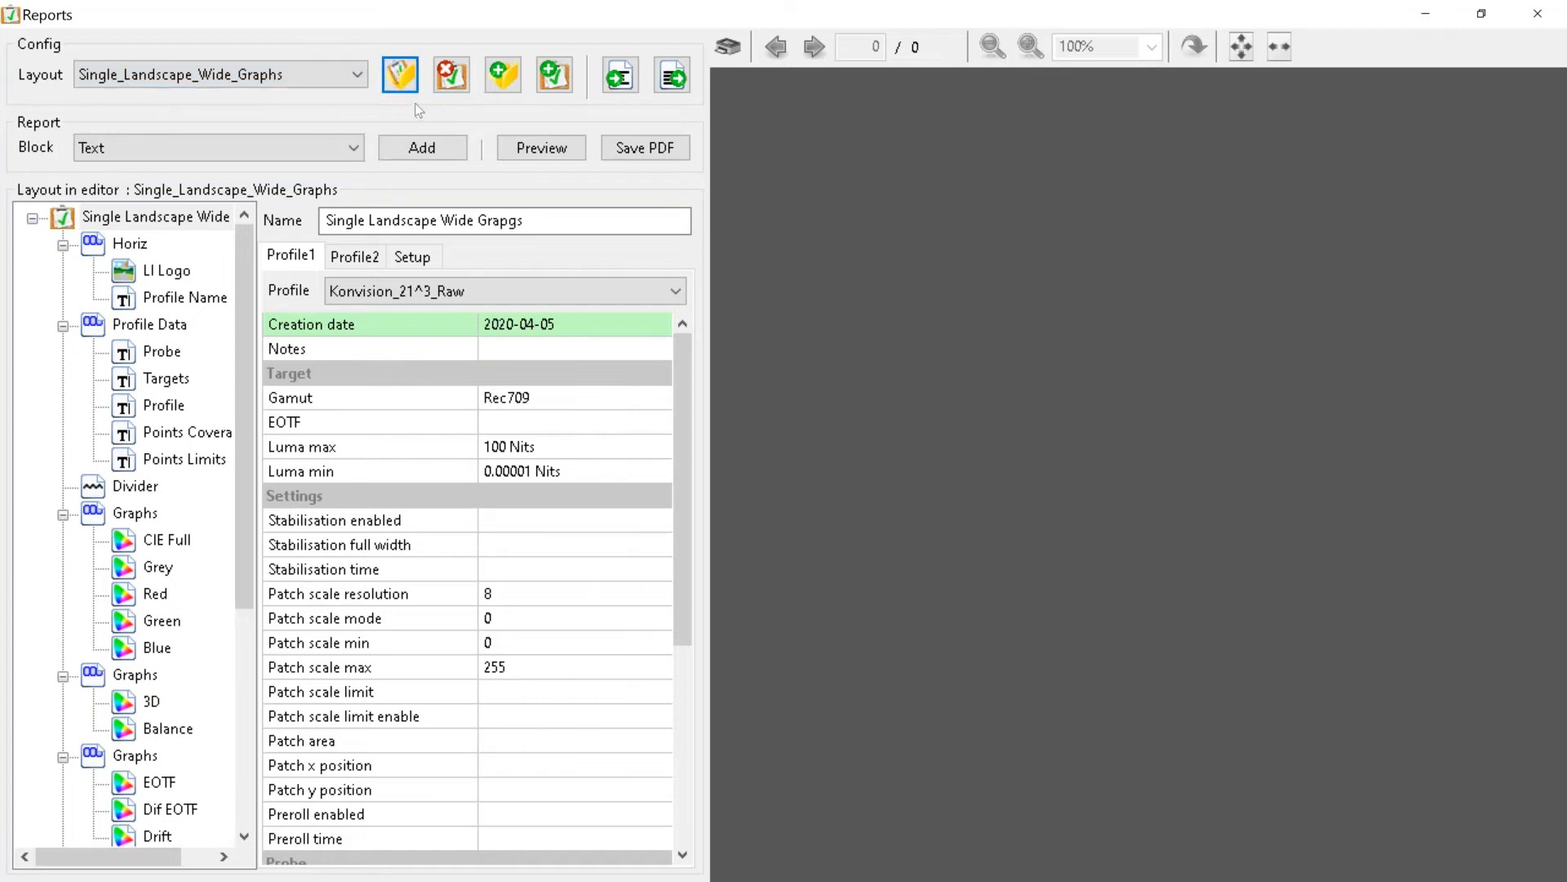
click(400, 76)
Set the report's Profile1 to Konvision-Rec709-Verification-10^3_Full and review its target and settings data.
click(435, 294)
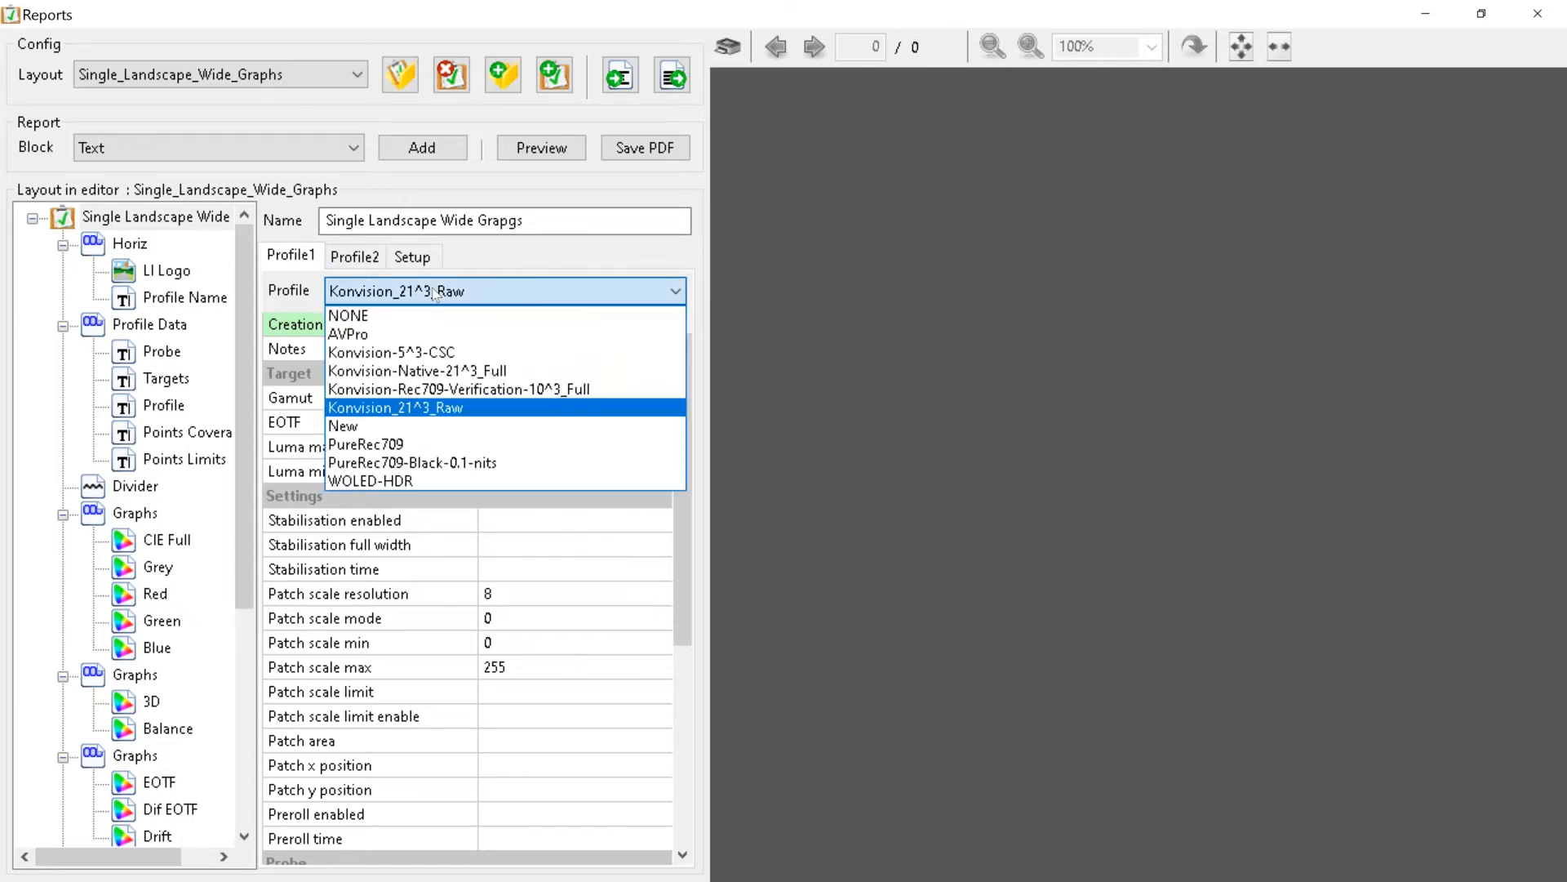
click(460, 390)
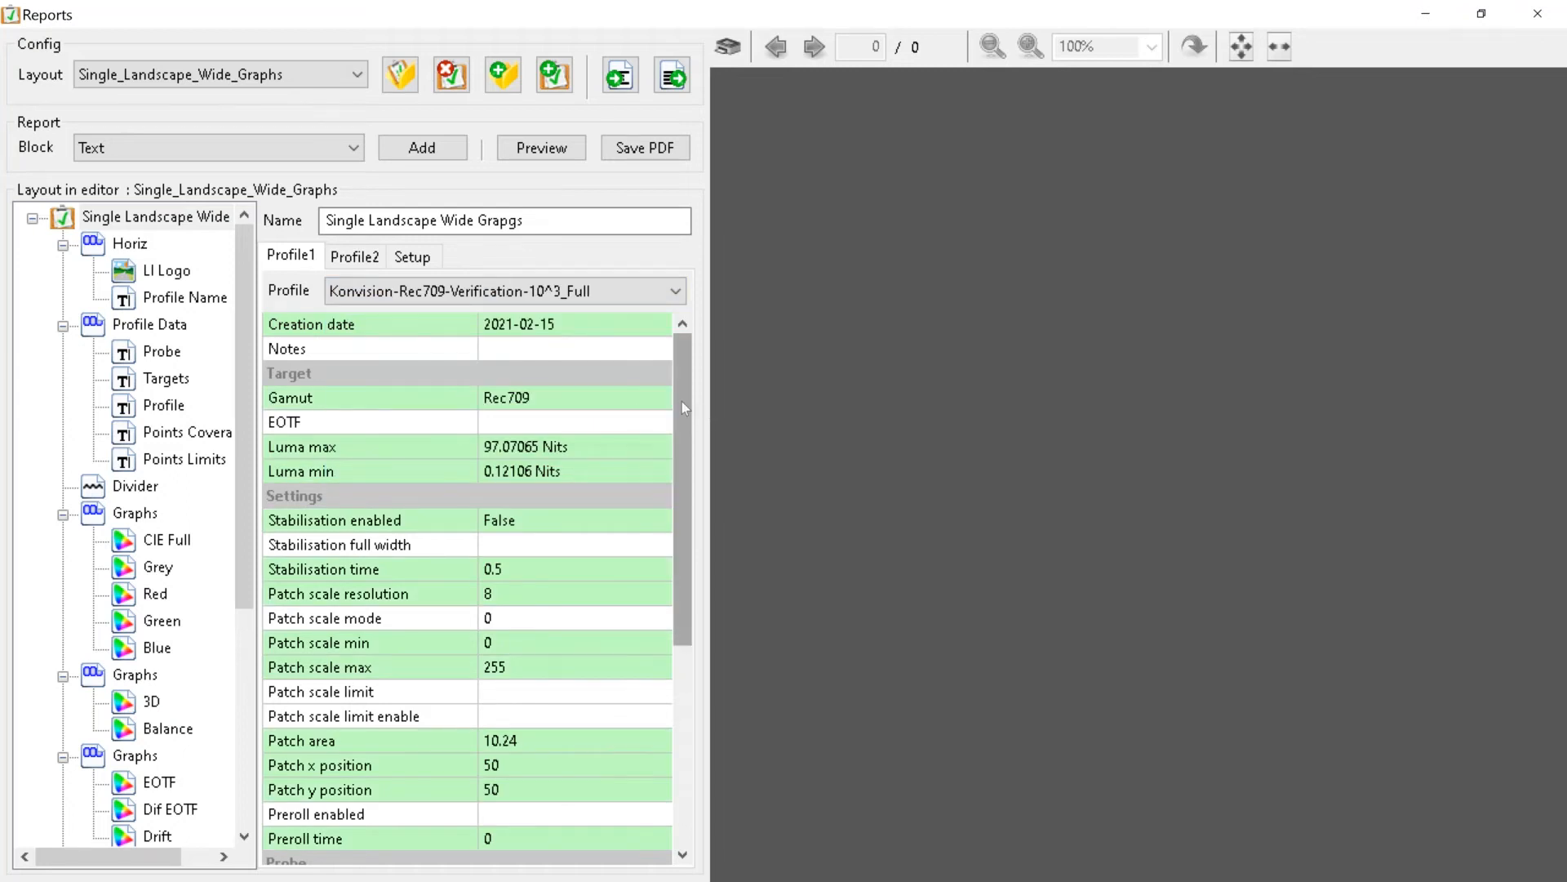
mouse_move(679, 408)
mouse_down()
mouse_move(639, 621)
mouse_move(658, 428)
mouse_up()
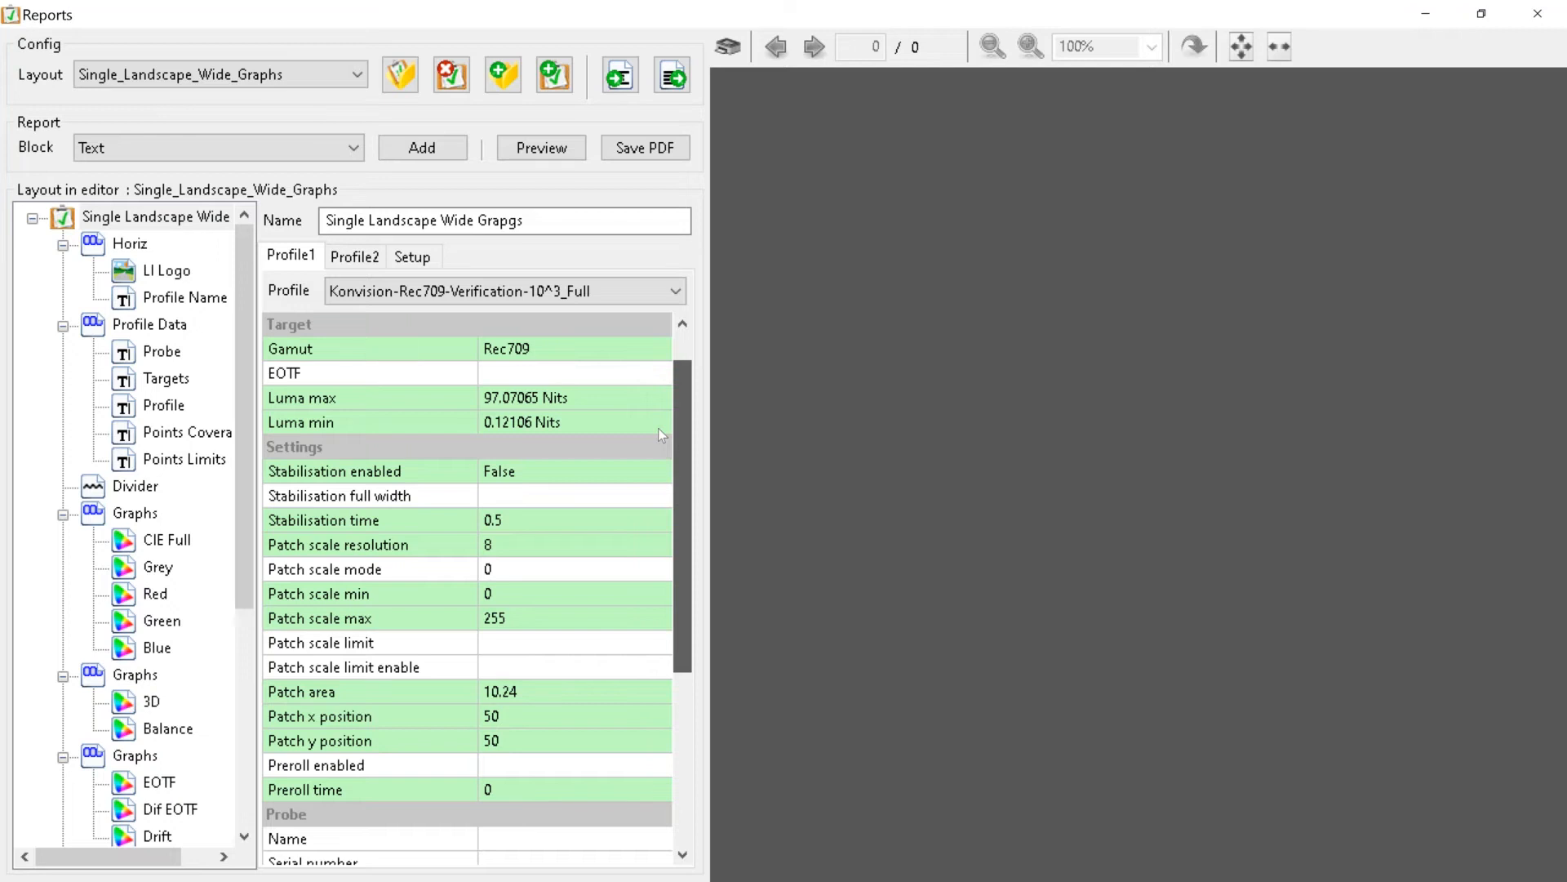
drag(680, 426, 677, 399)
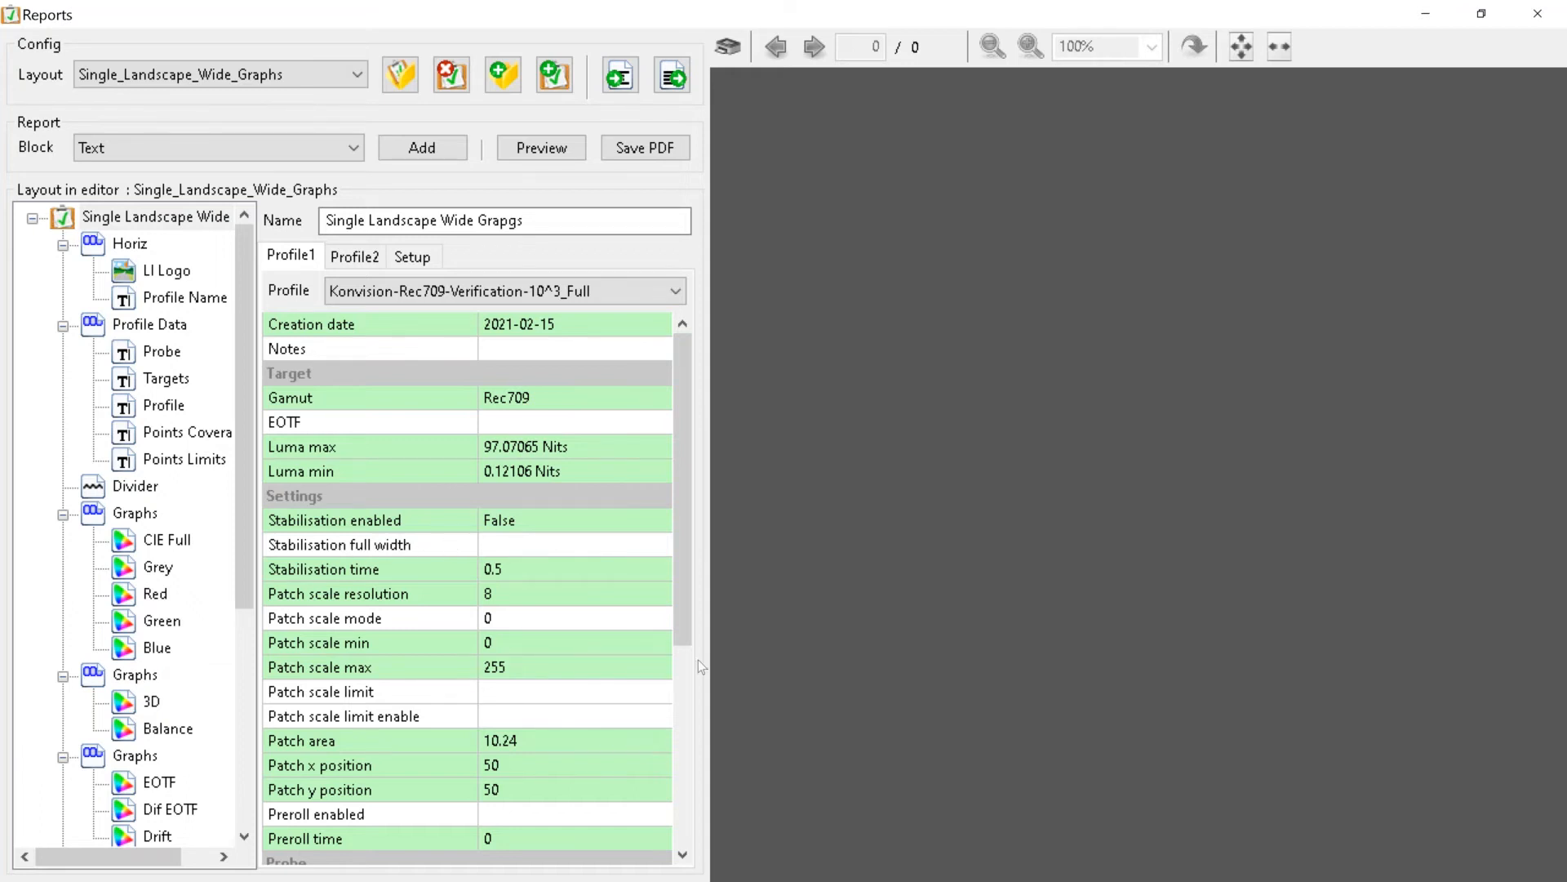
scroll(682, 596, down, 2)
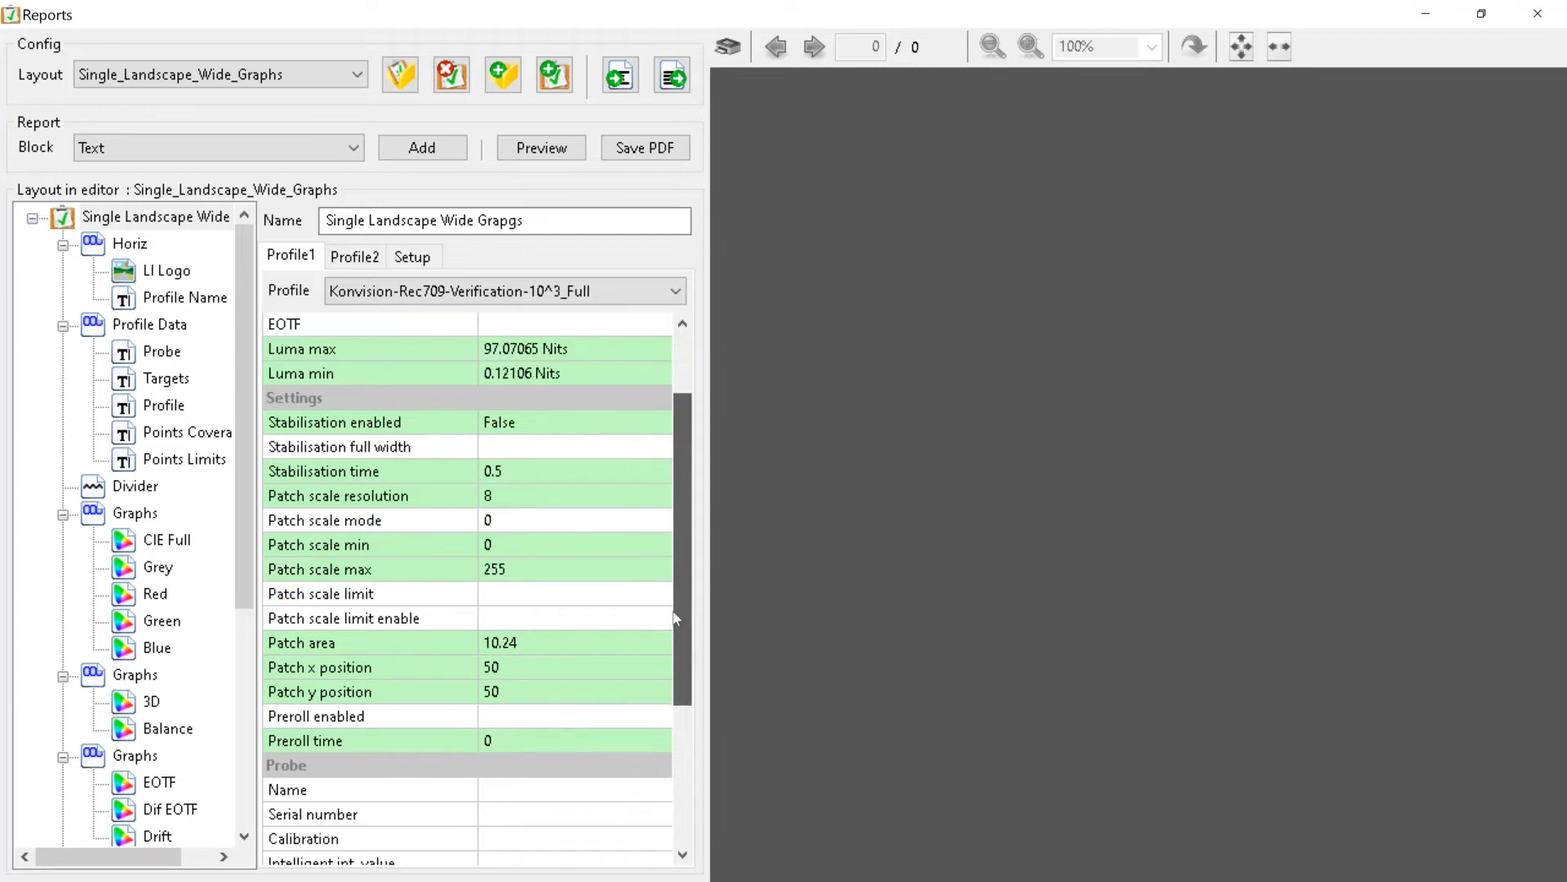
scroll(676, 618, up, 2)
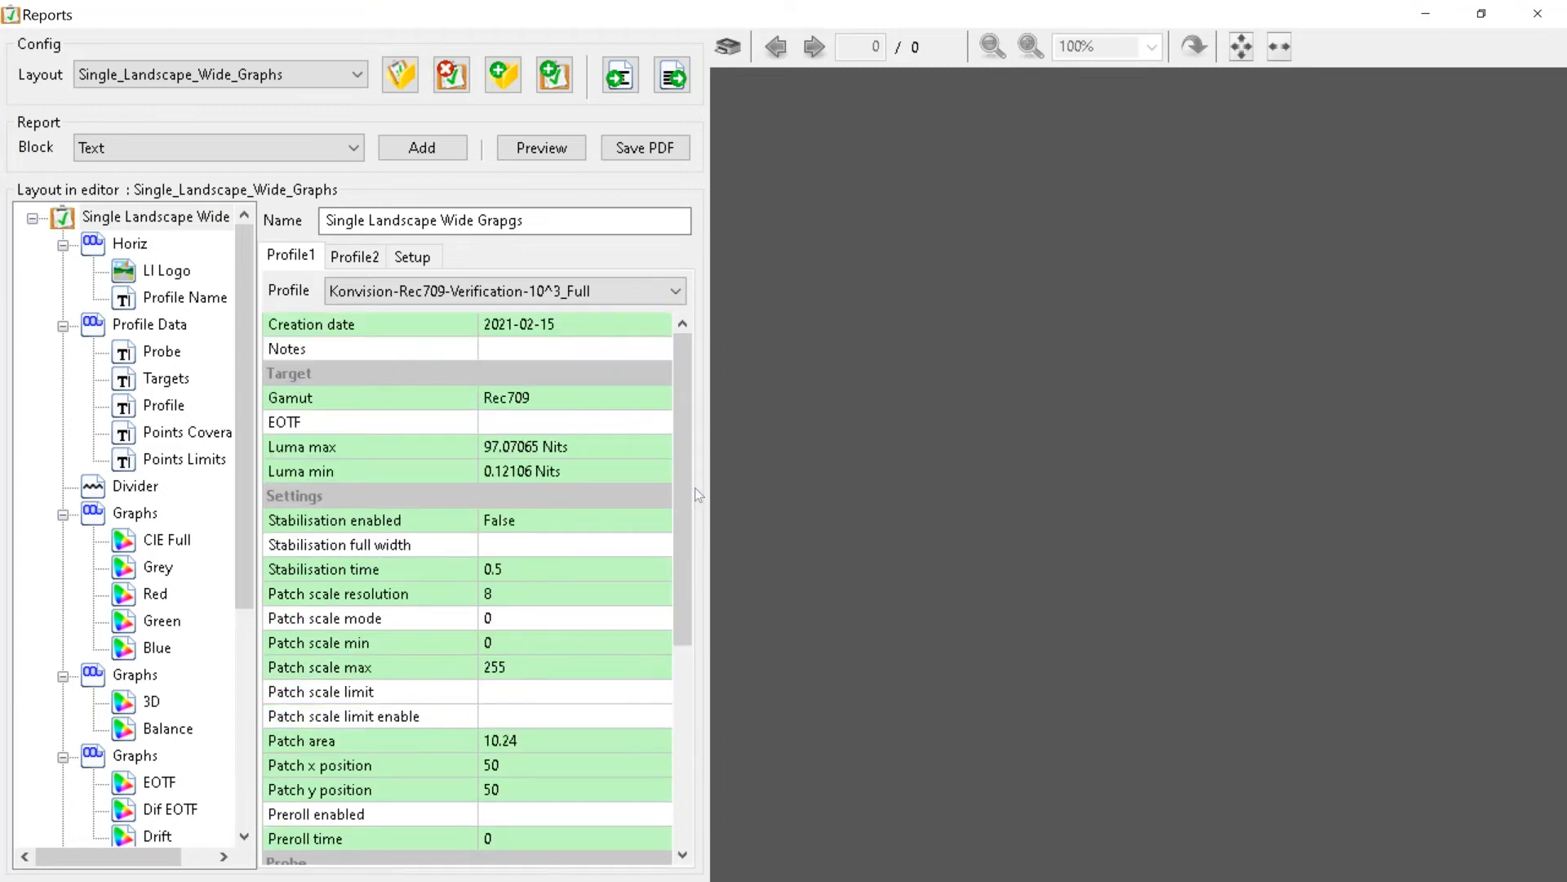
Preview the report and look through its profile data, graphs and dE Primary tables.
click(543, 149)
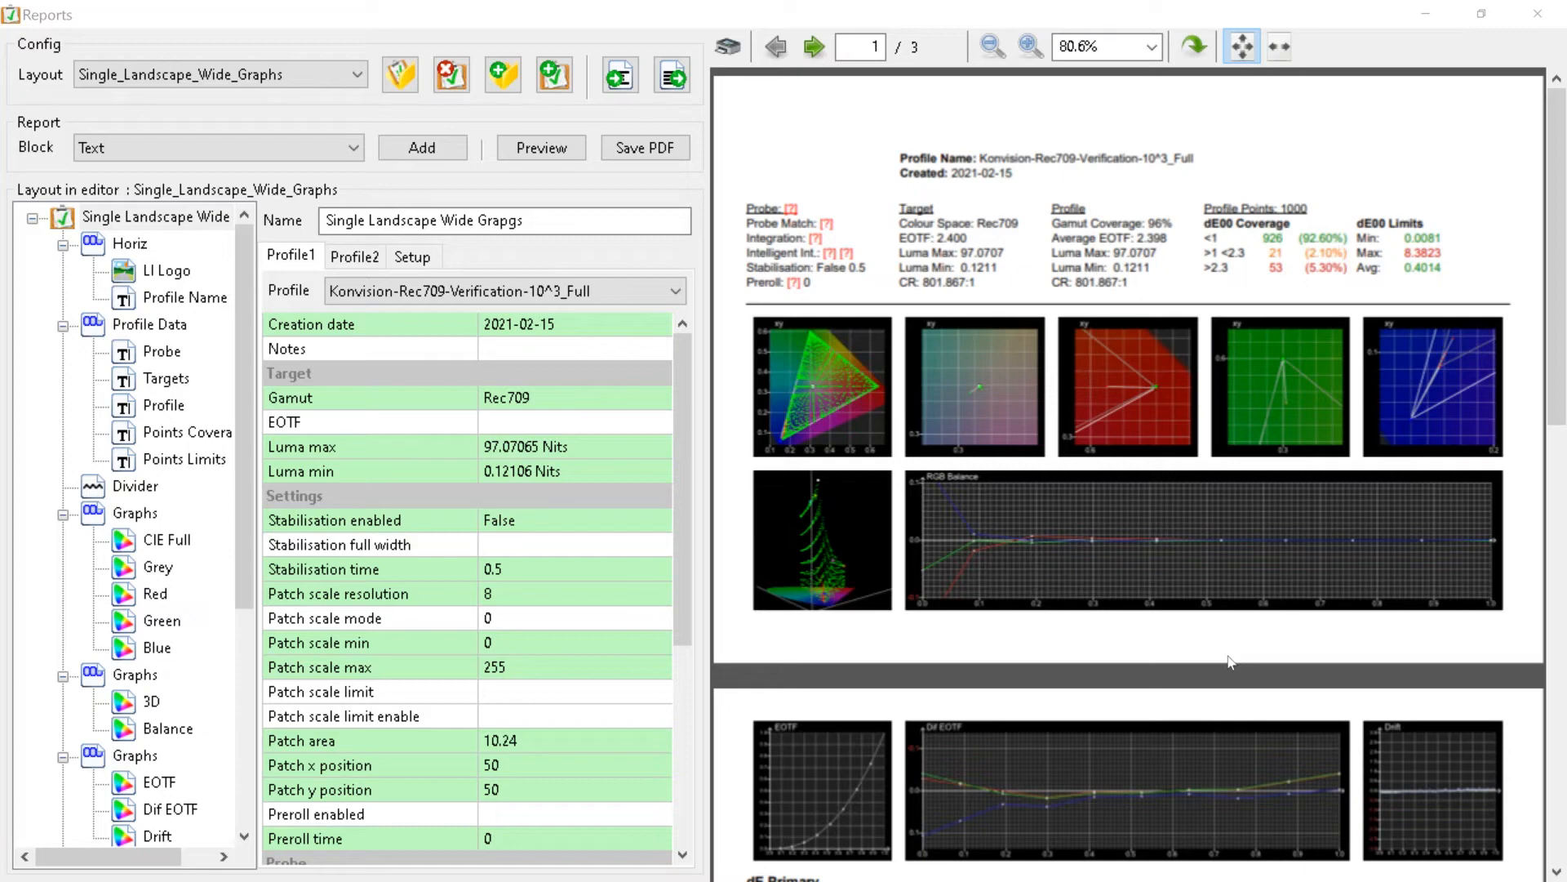
scroll(1231, 661, down, 5)
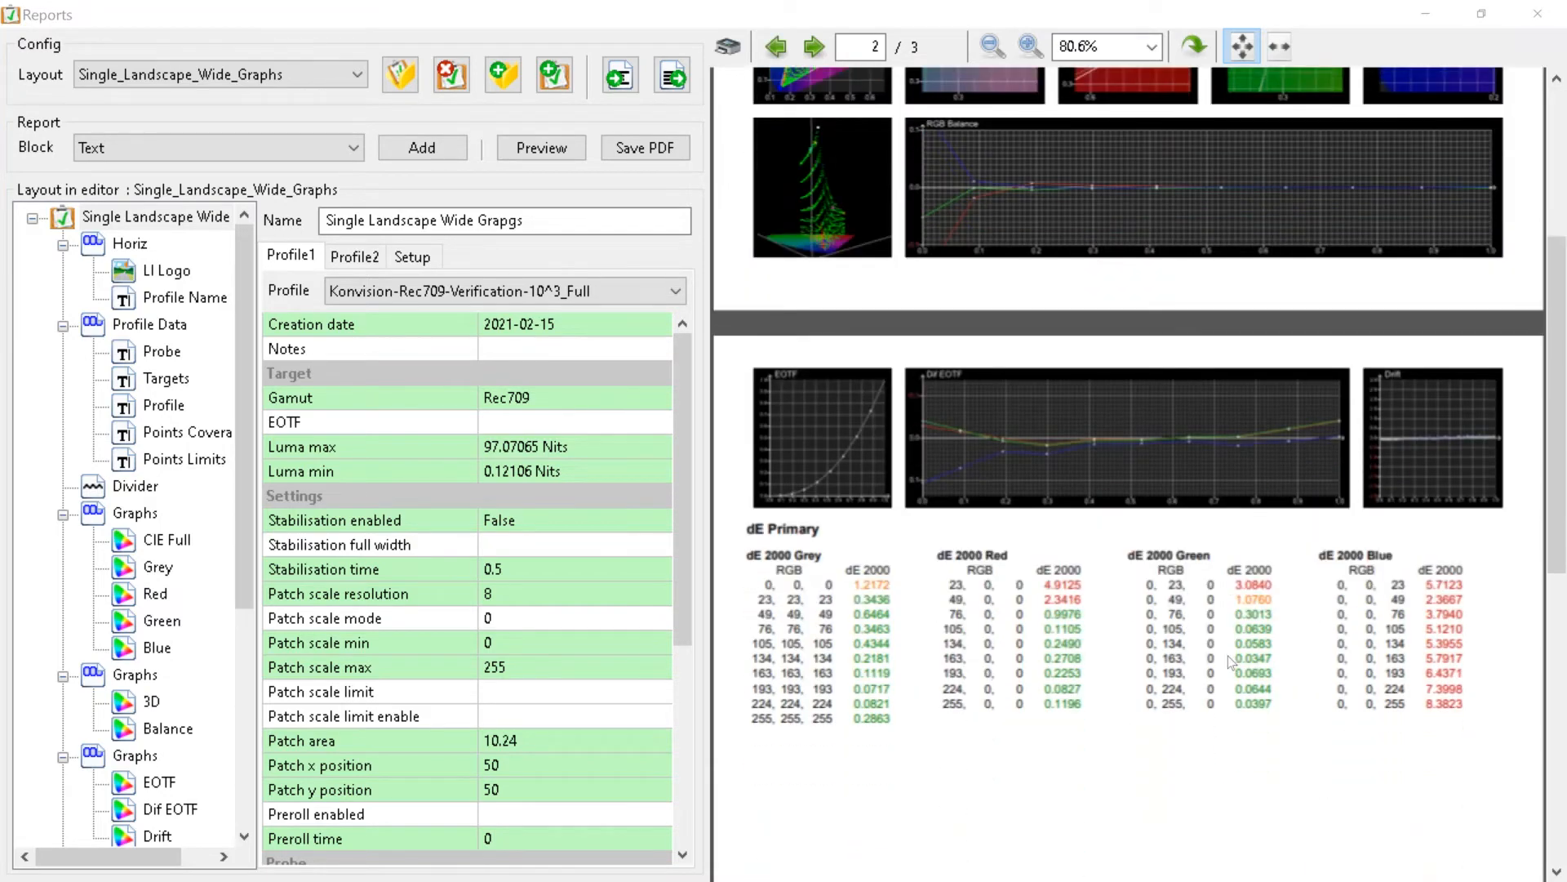
scroll(1228, 655, up, 5)
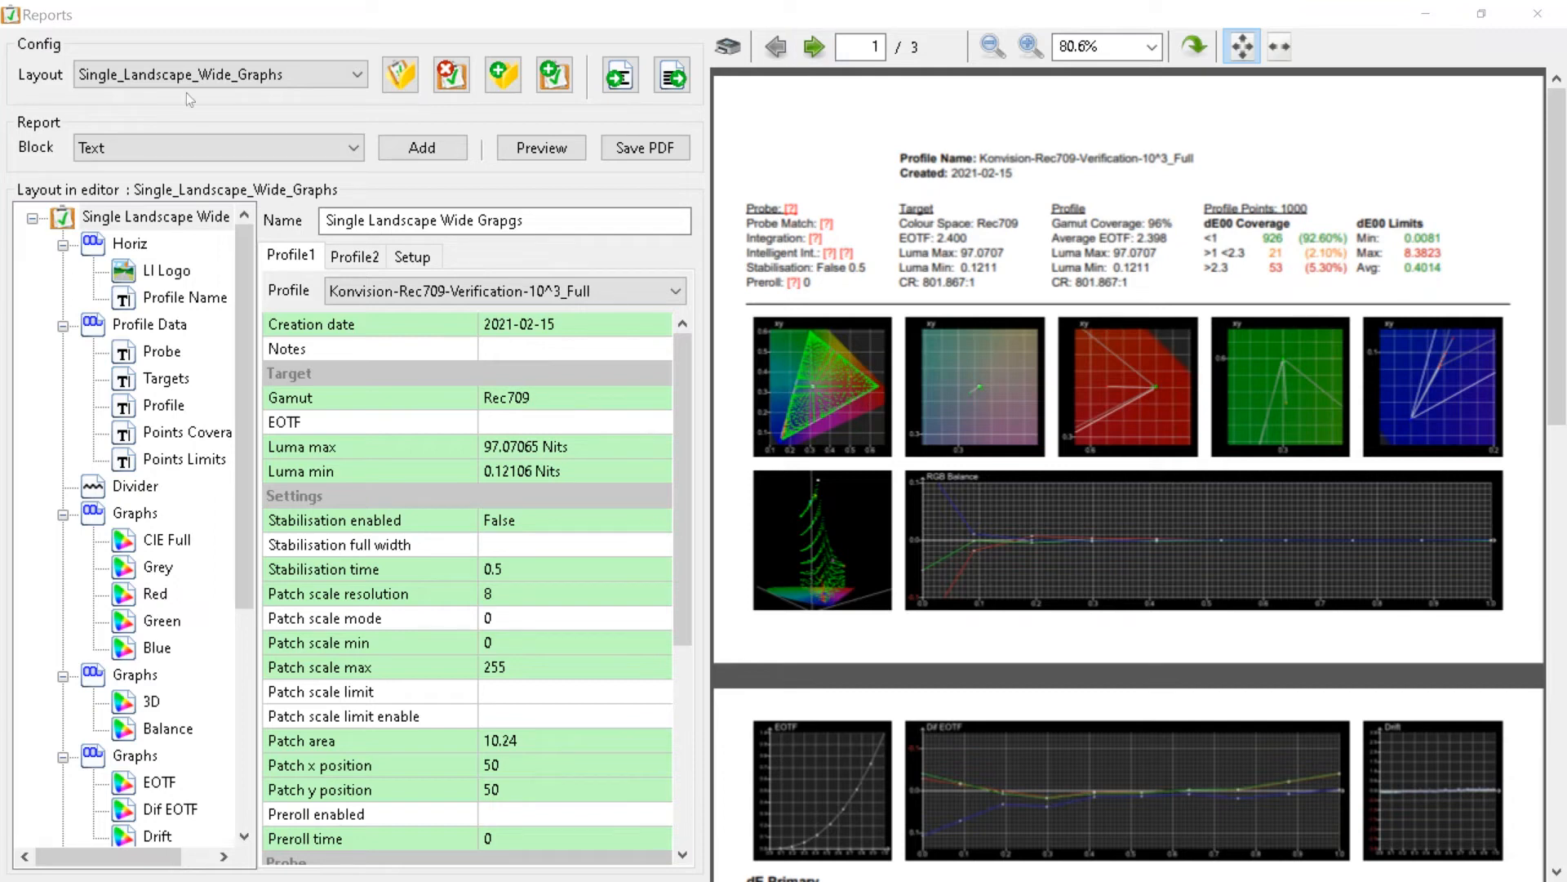
Load the reports image from the desktop's Calibration software > ColourSpace folder into the LI Logo block and refresh the report preview.
click(179, 274)
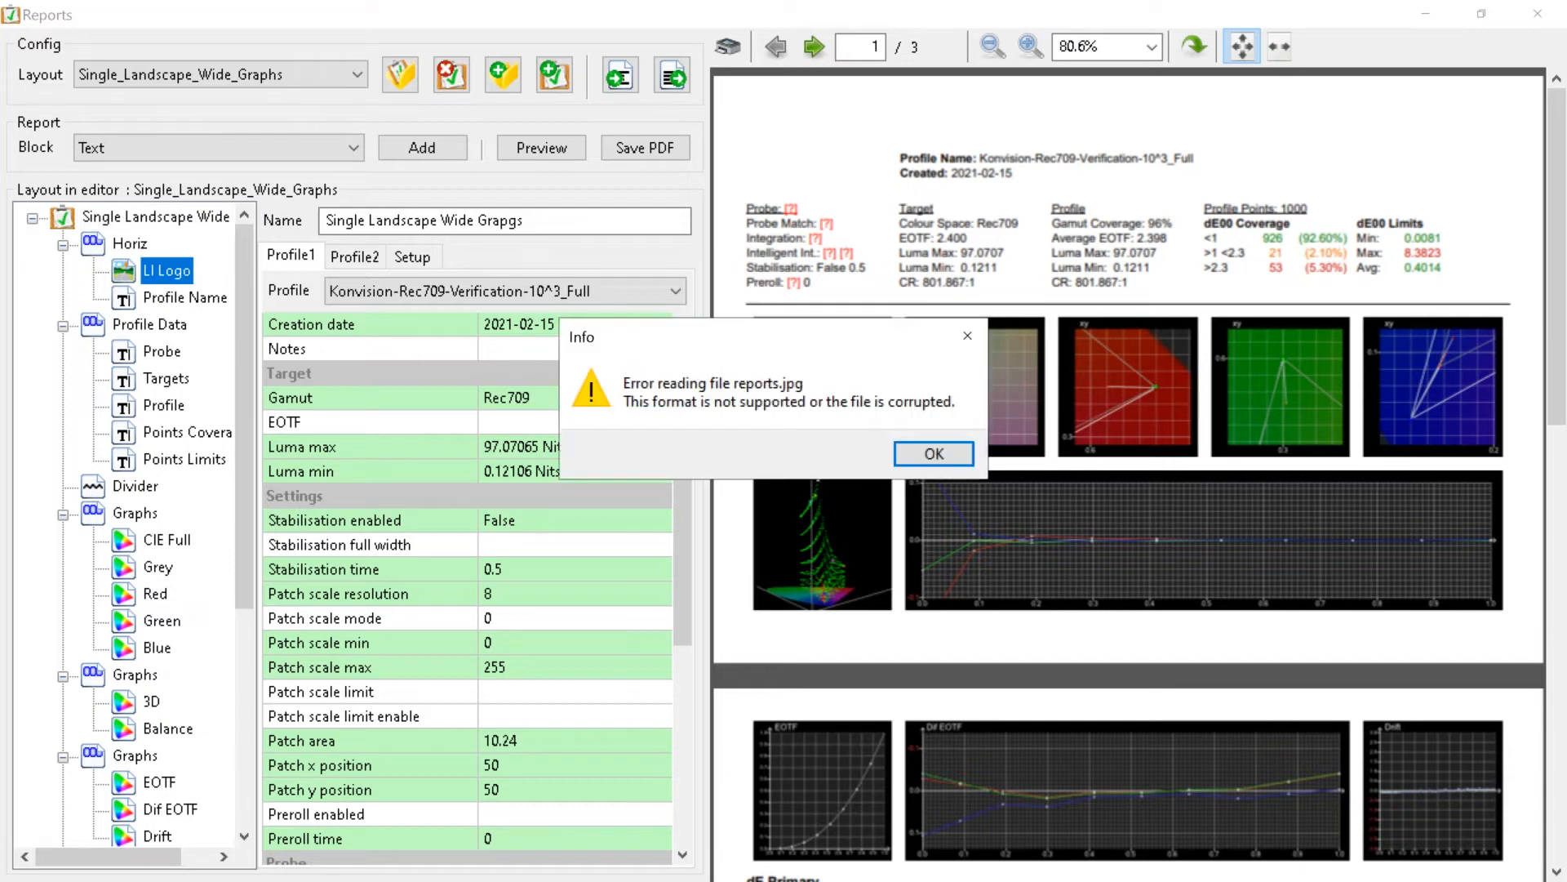
click(902, 460)
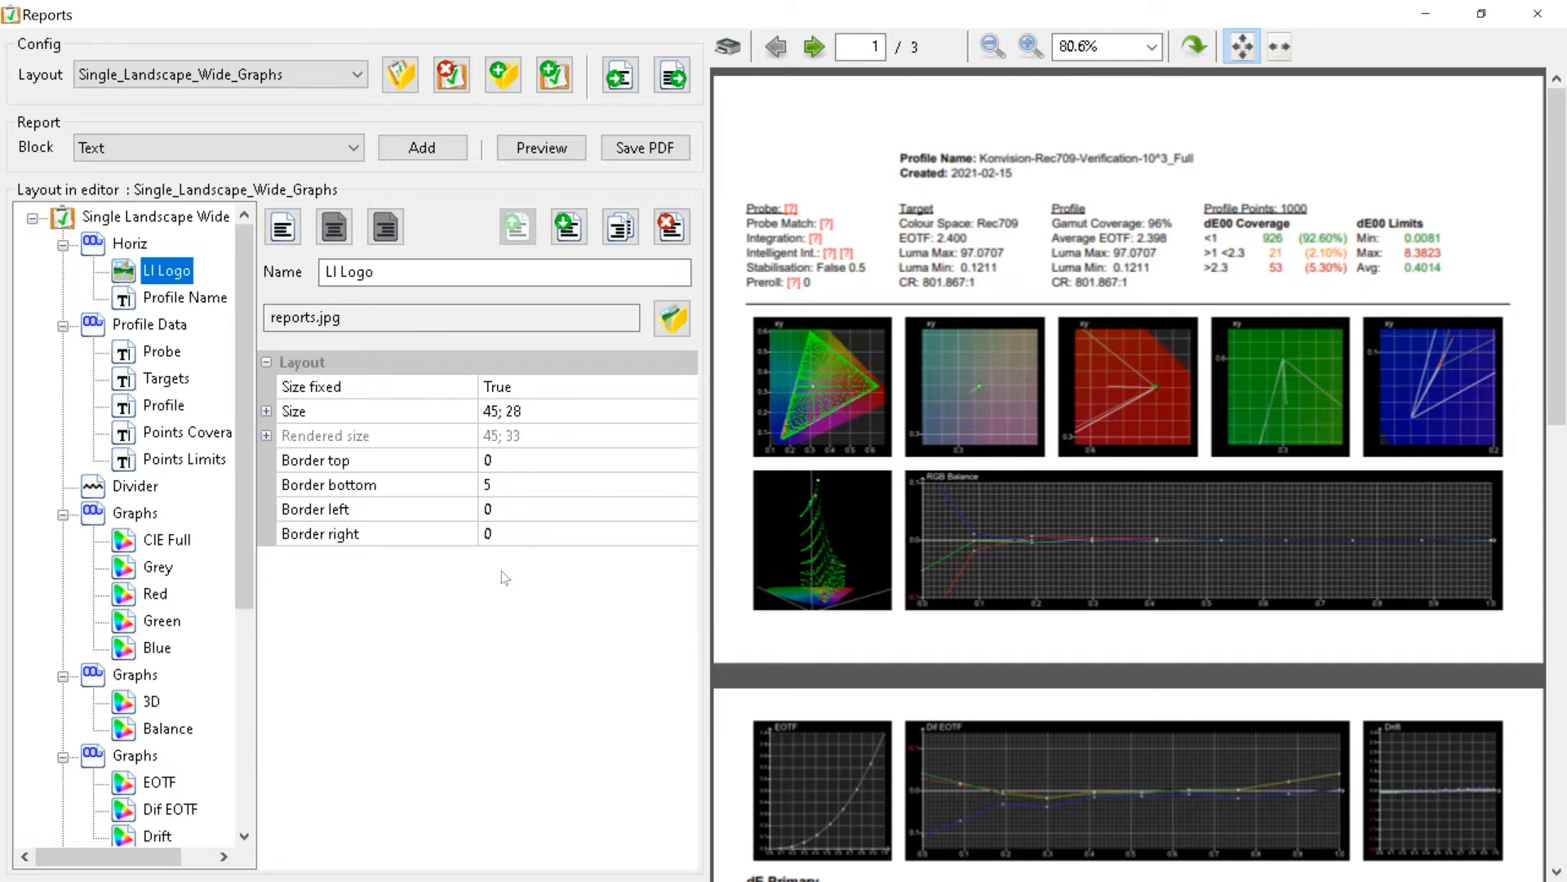
click(666, 318)
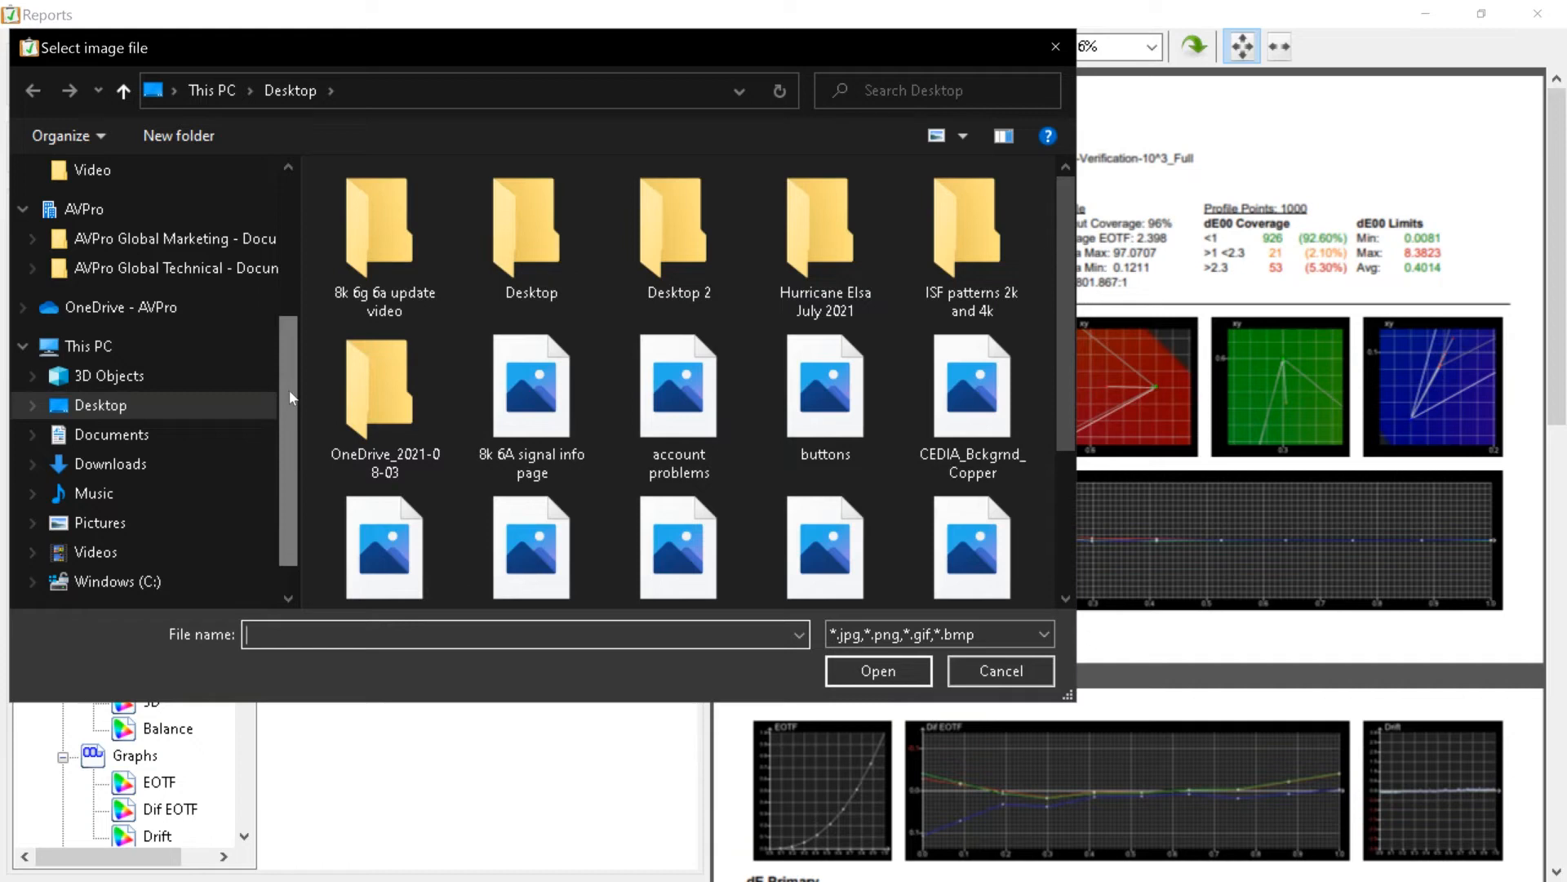
drag(287, 390, 302, 250)
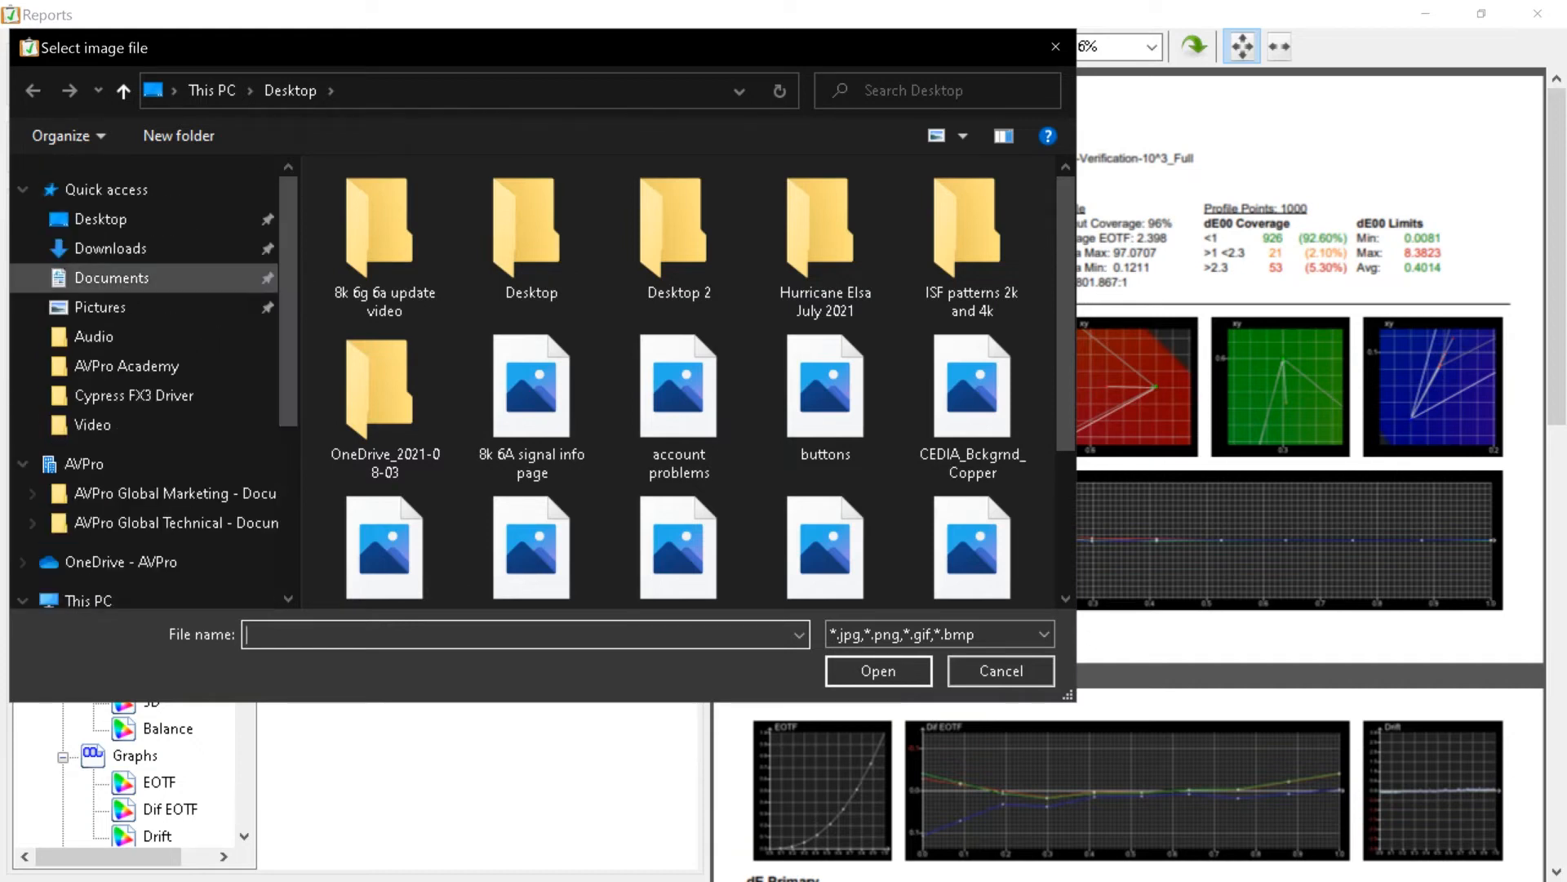
click(130, 228)
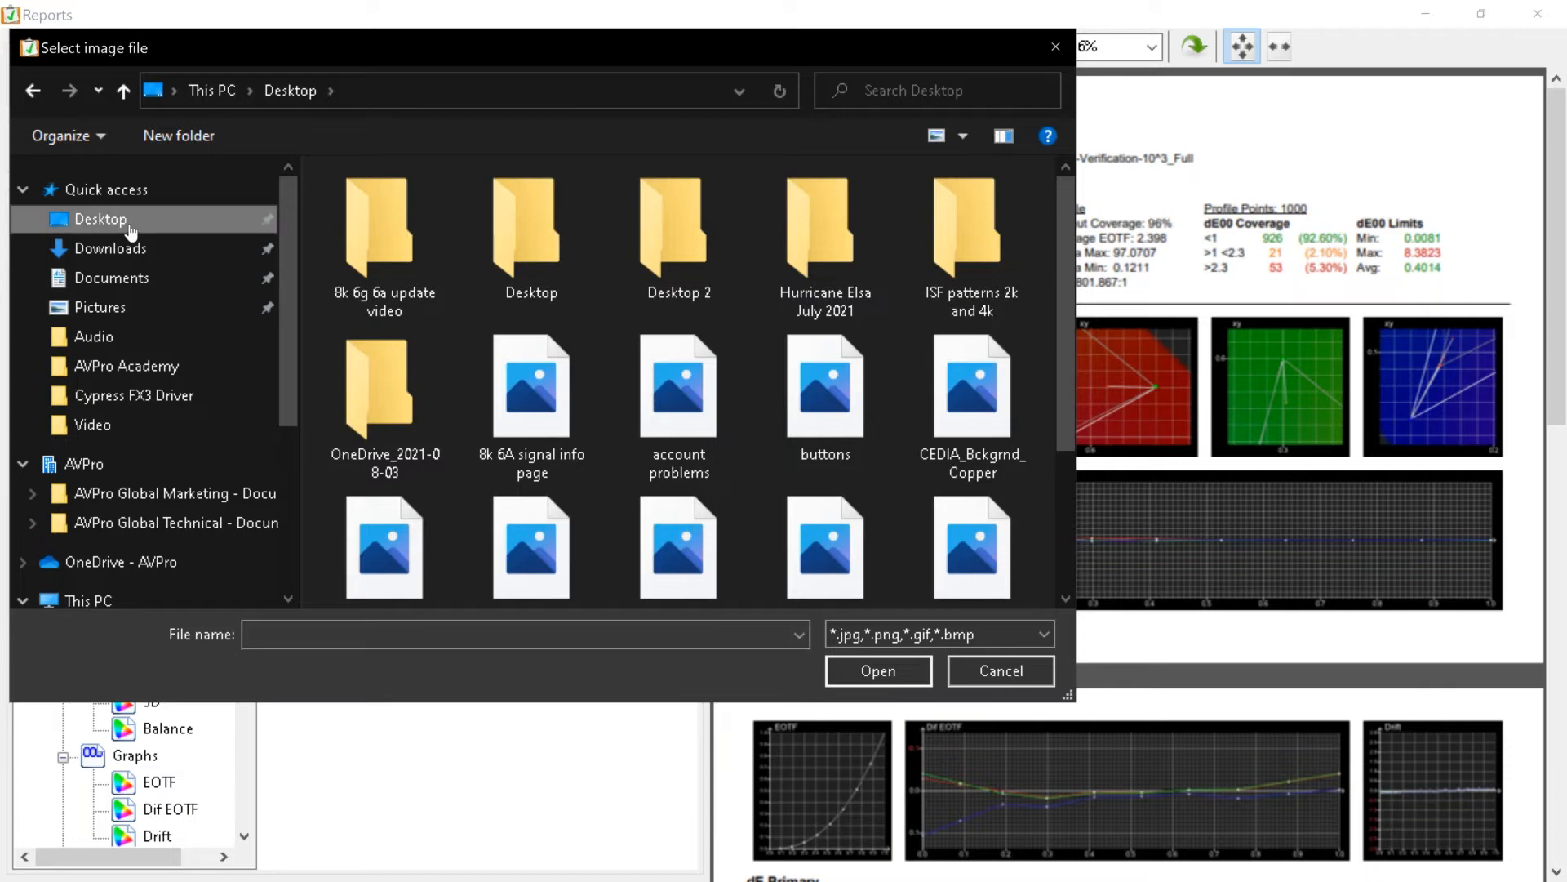
double_click(569, 235)
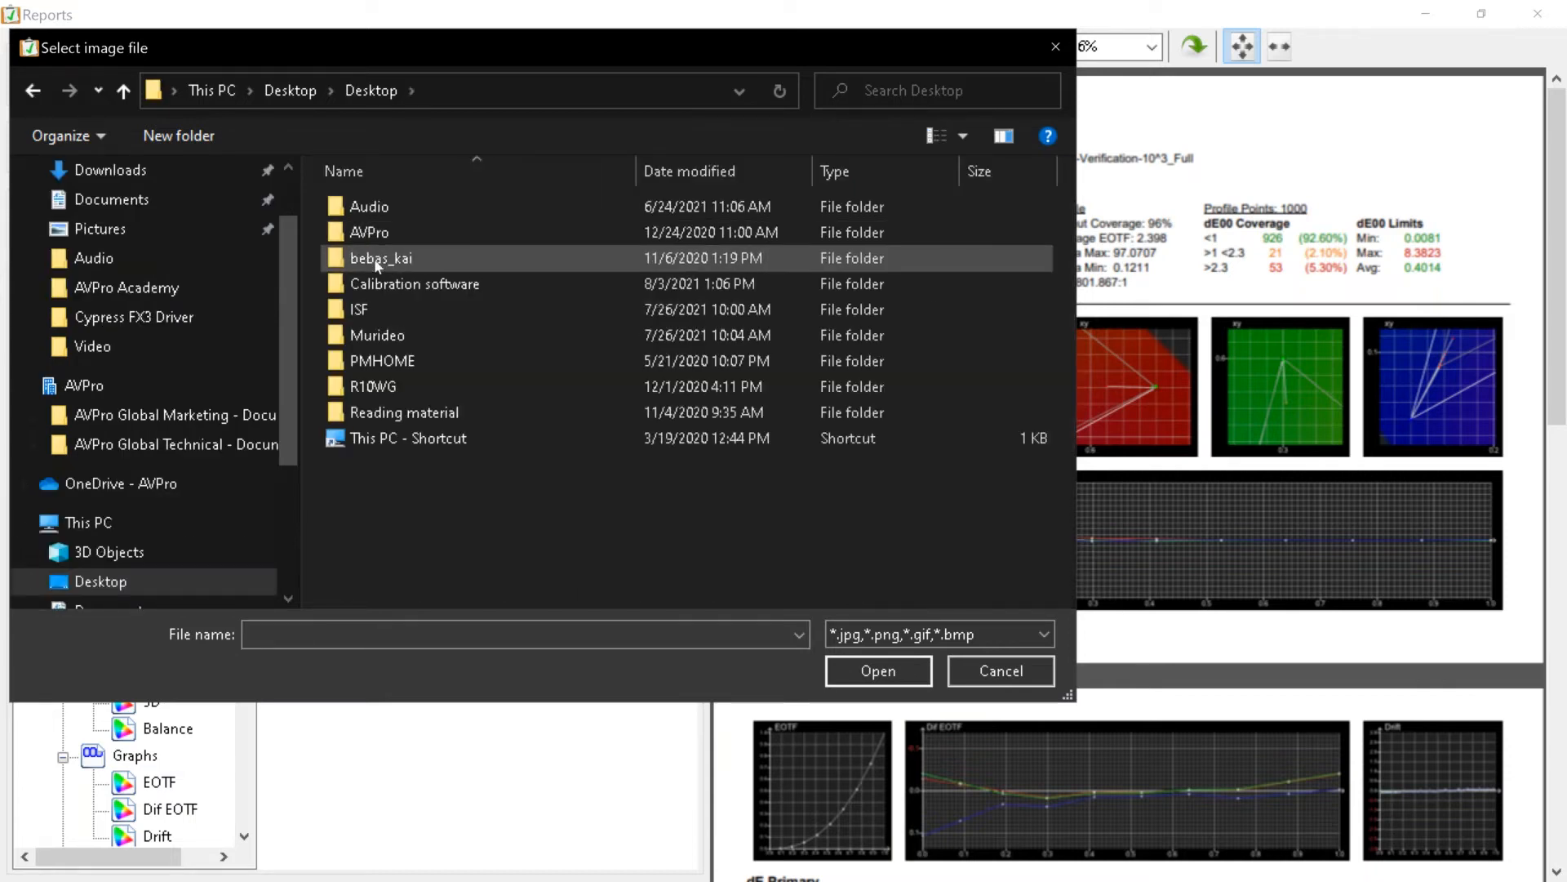
double_click(382, 282)
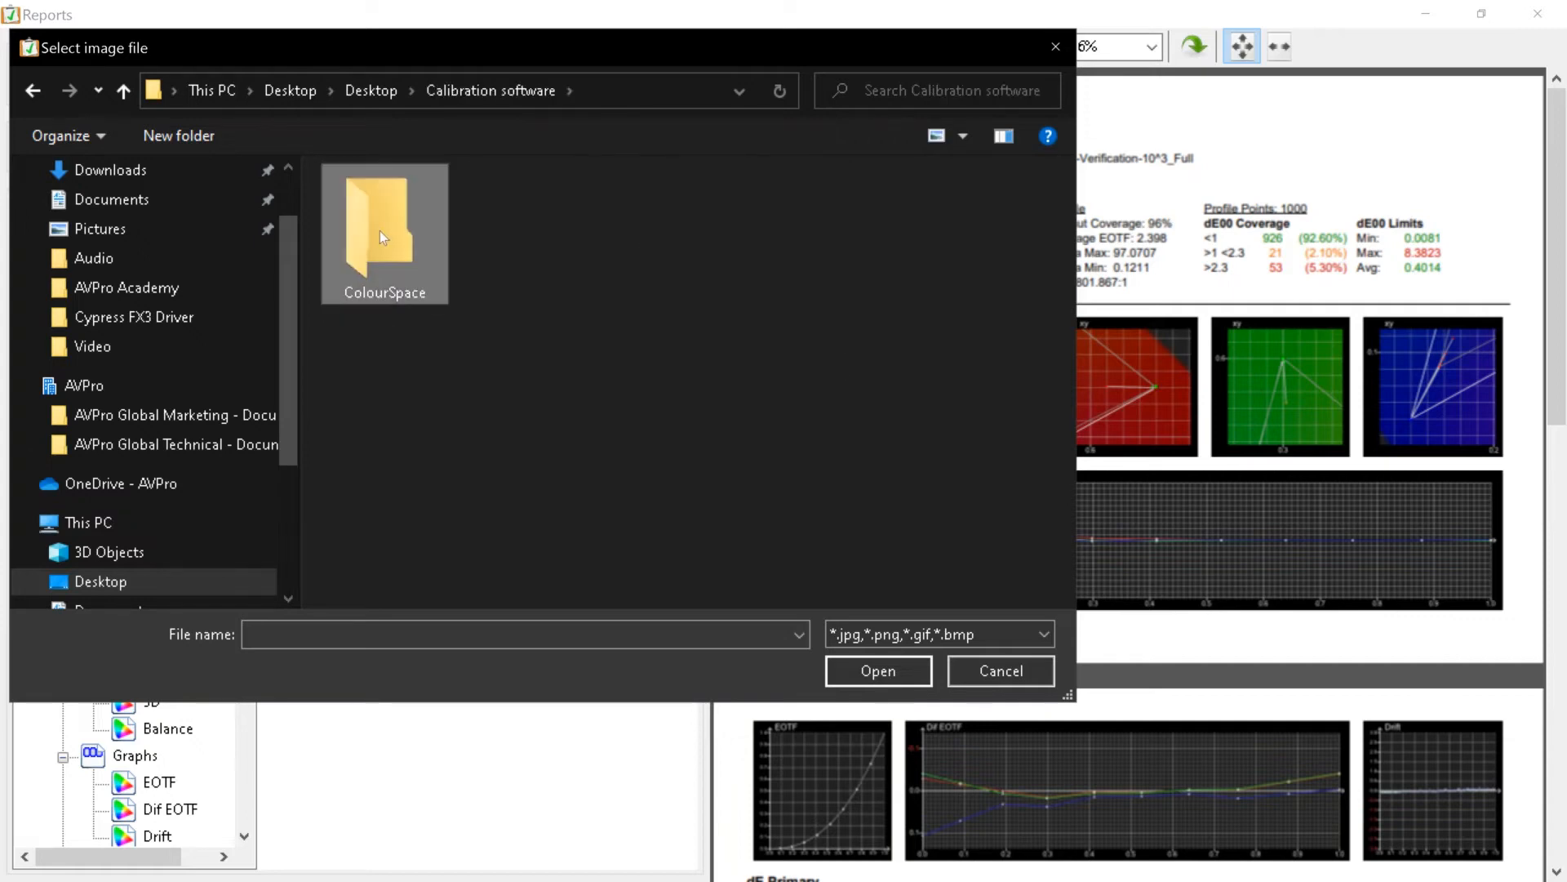
double_click(380, 230)
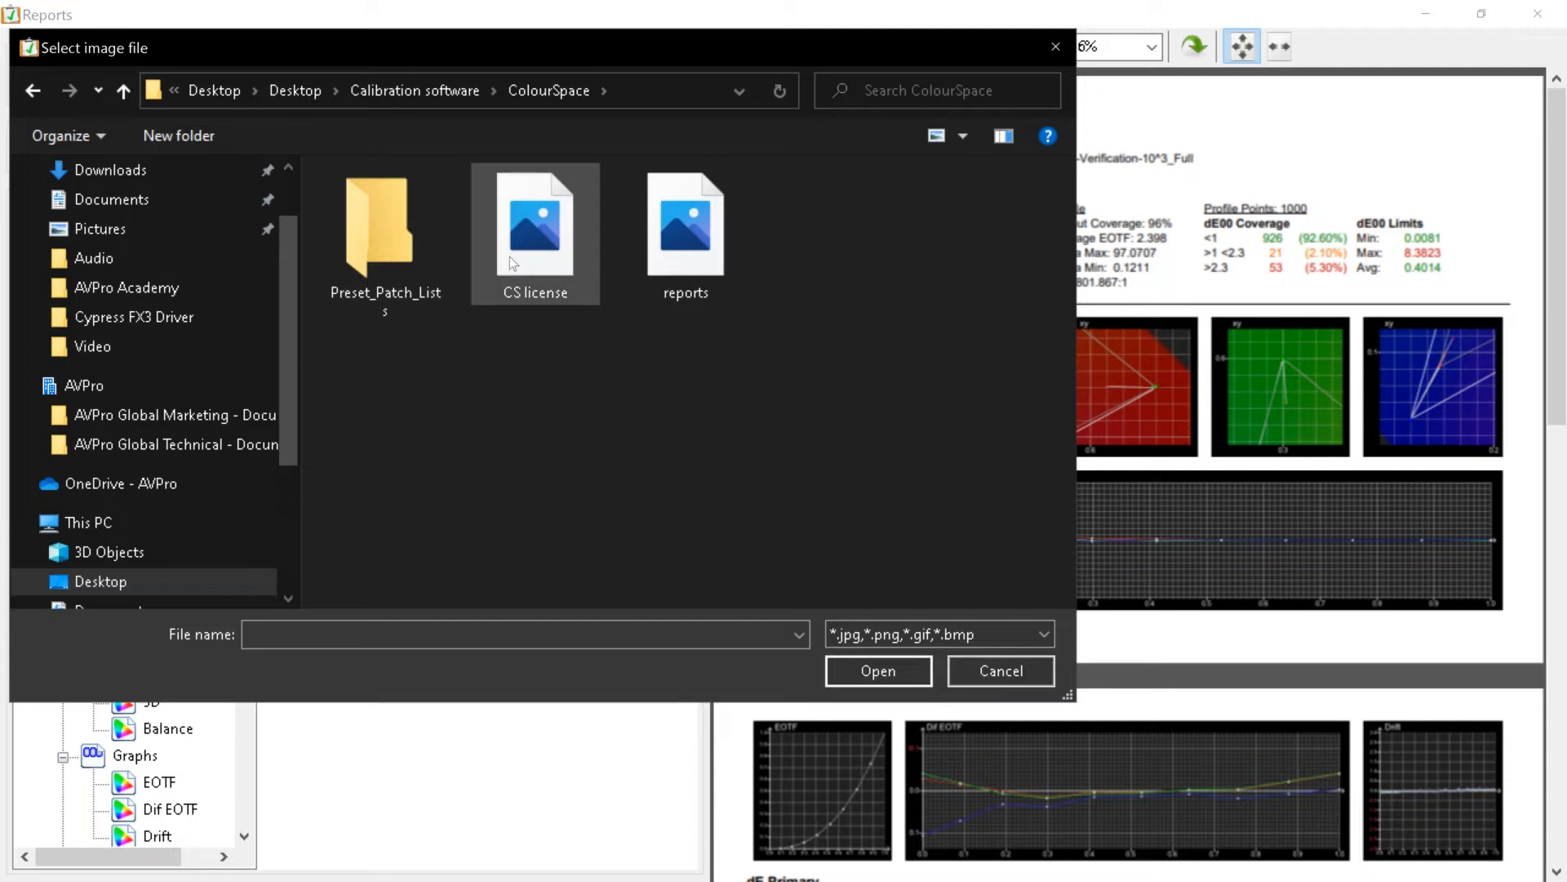
double_click(682, 229)
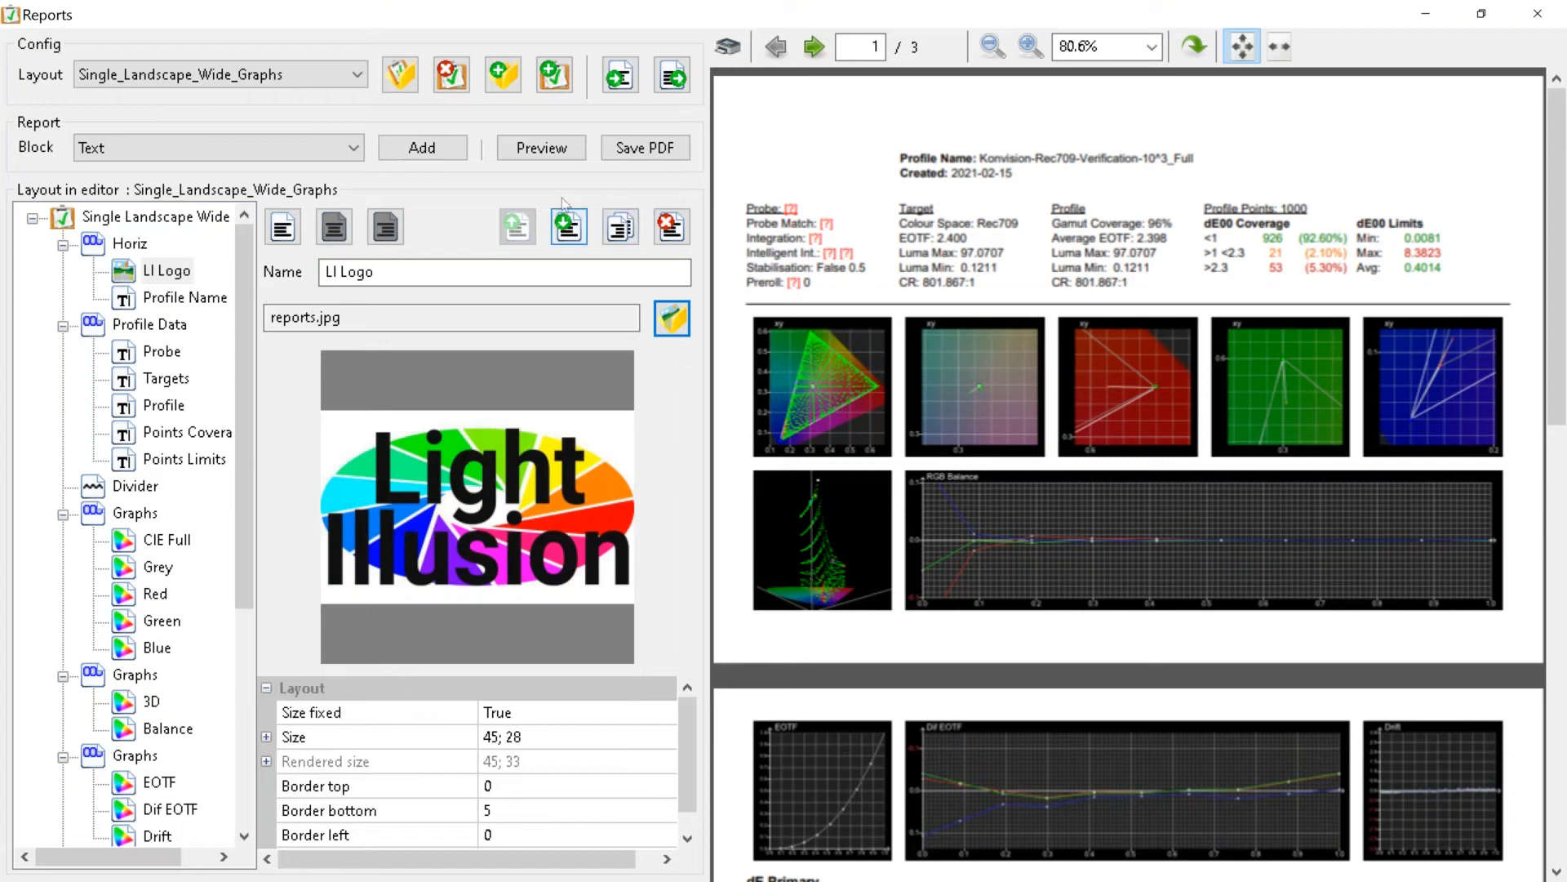
click(545, 151)
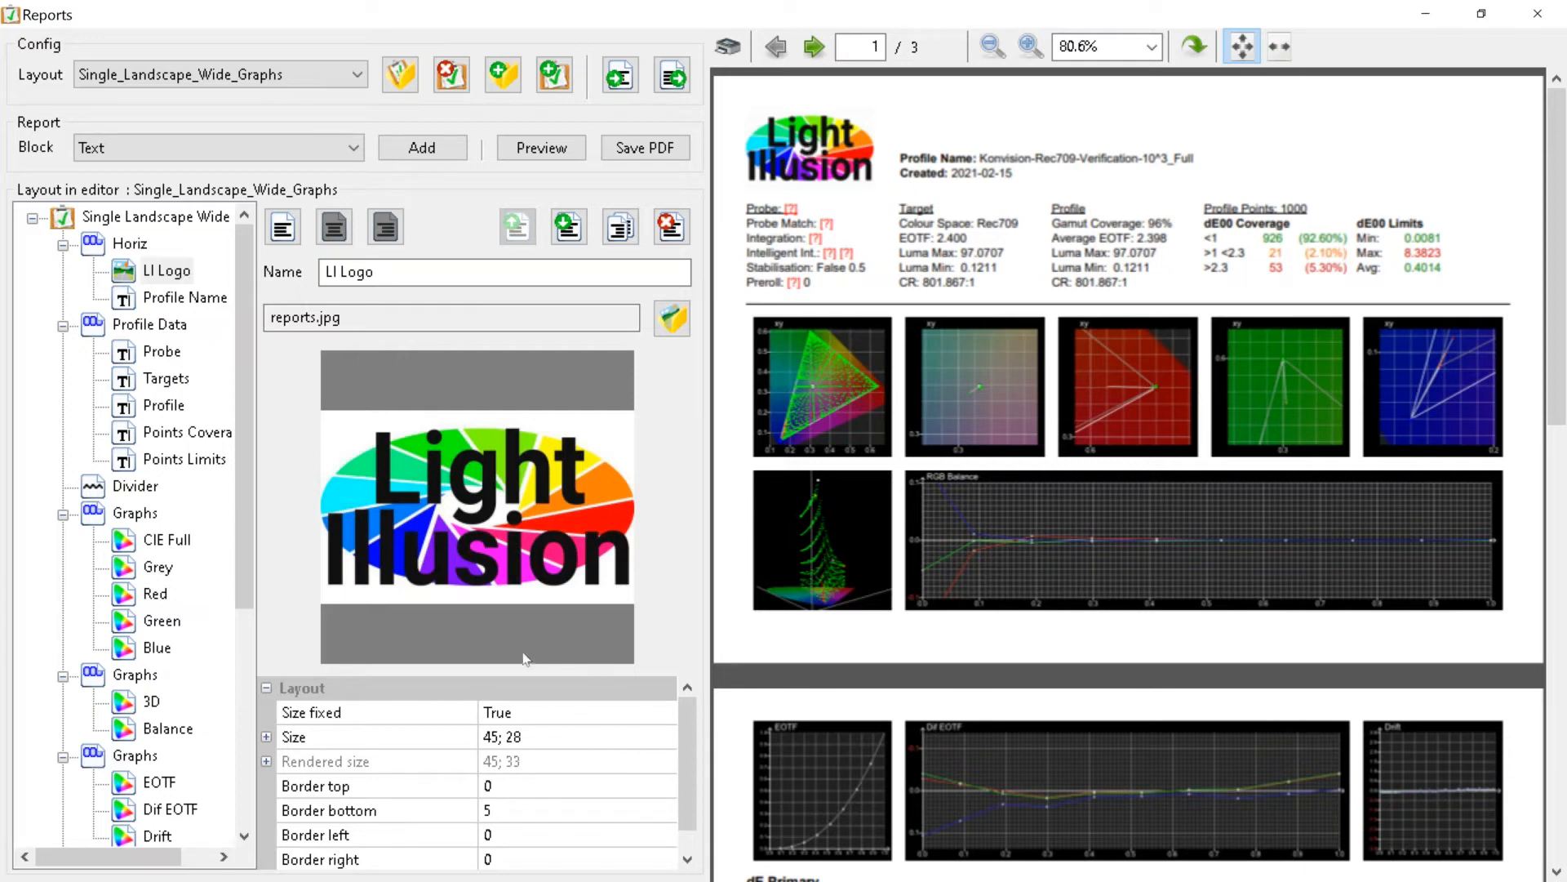
drag(688, 751, 691, 789)
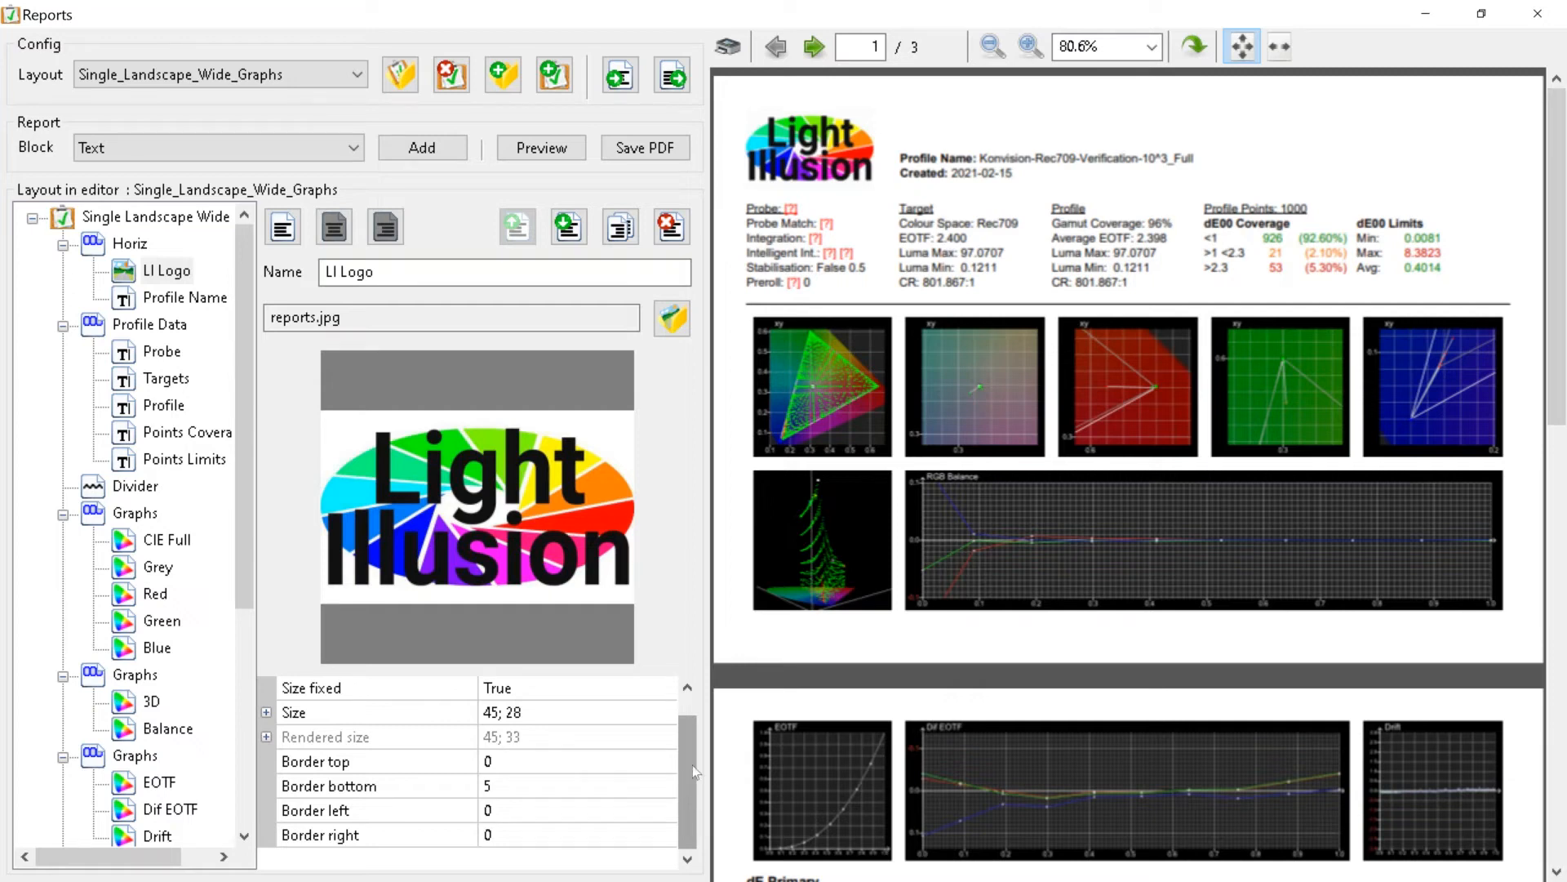
scroll(693, 766, up, 1)
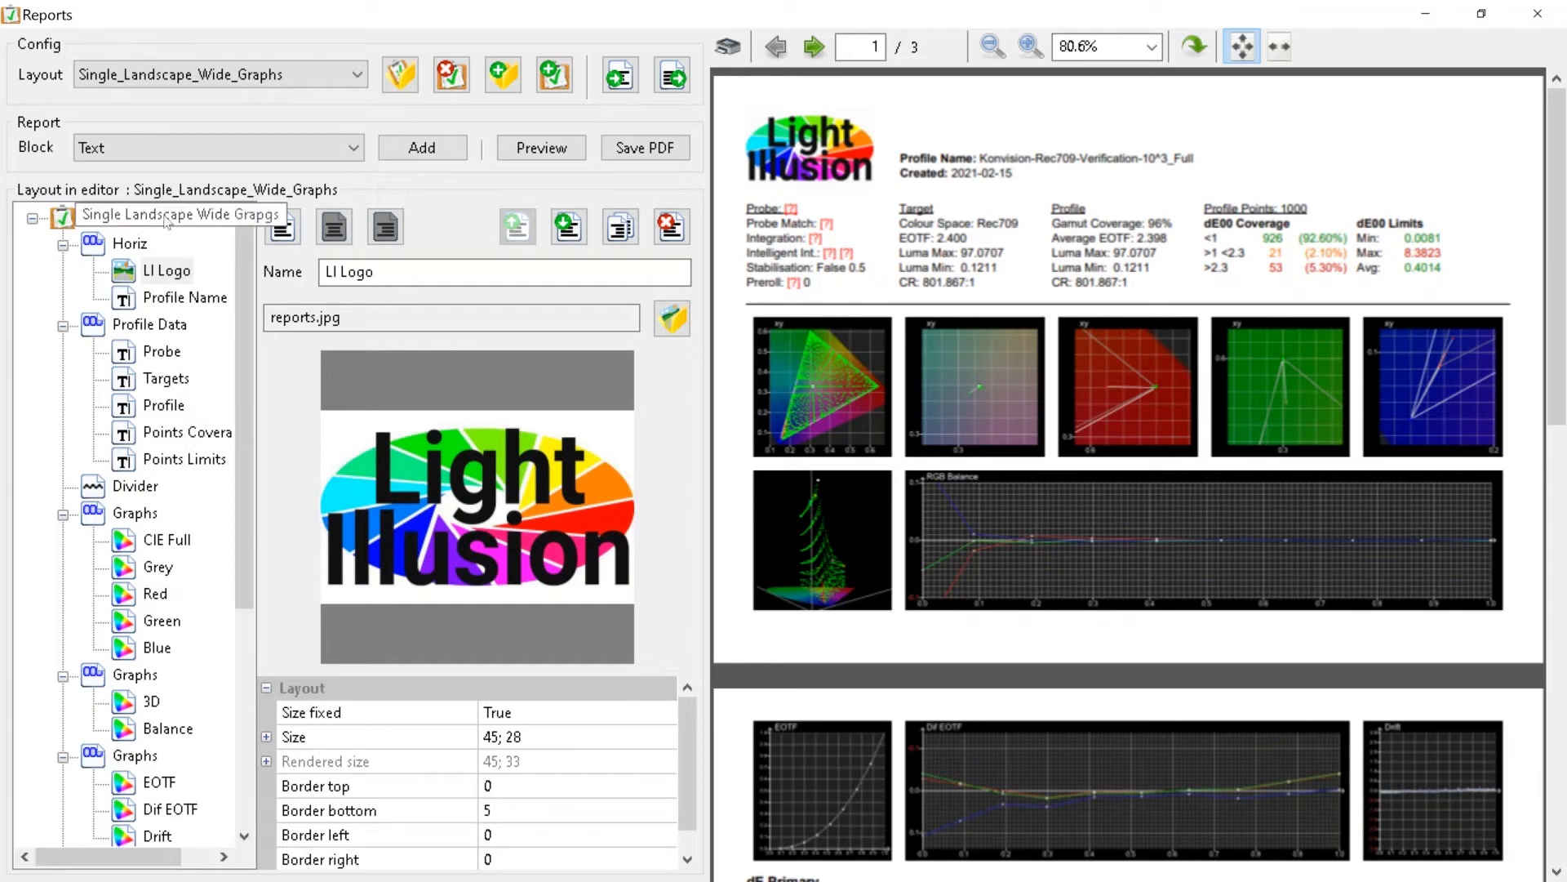
Add an Image block after LI Logo in the report's Horiz group.
click(150, 152)
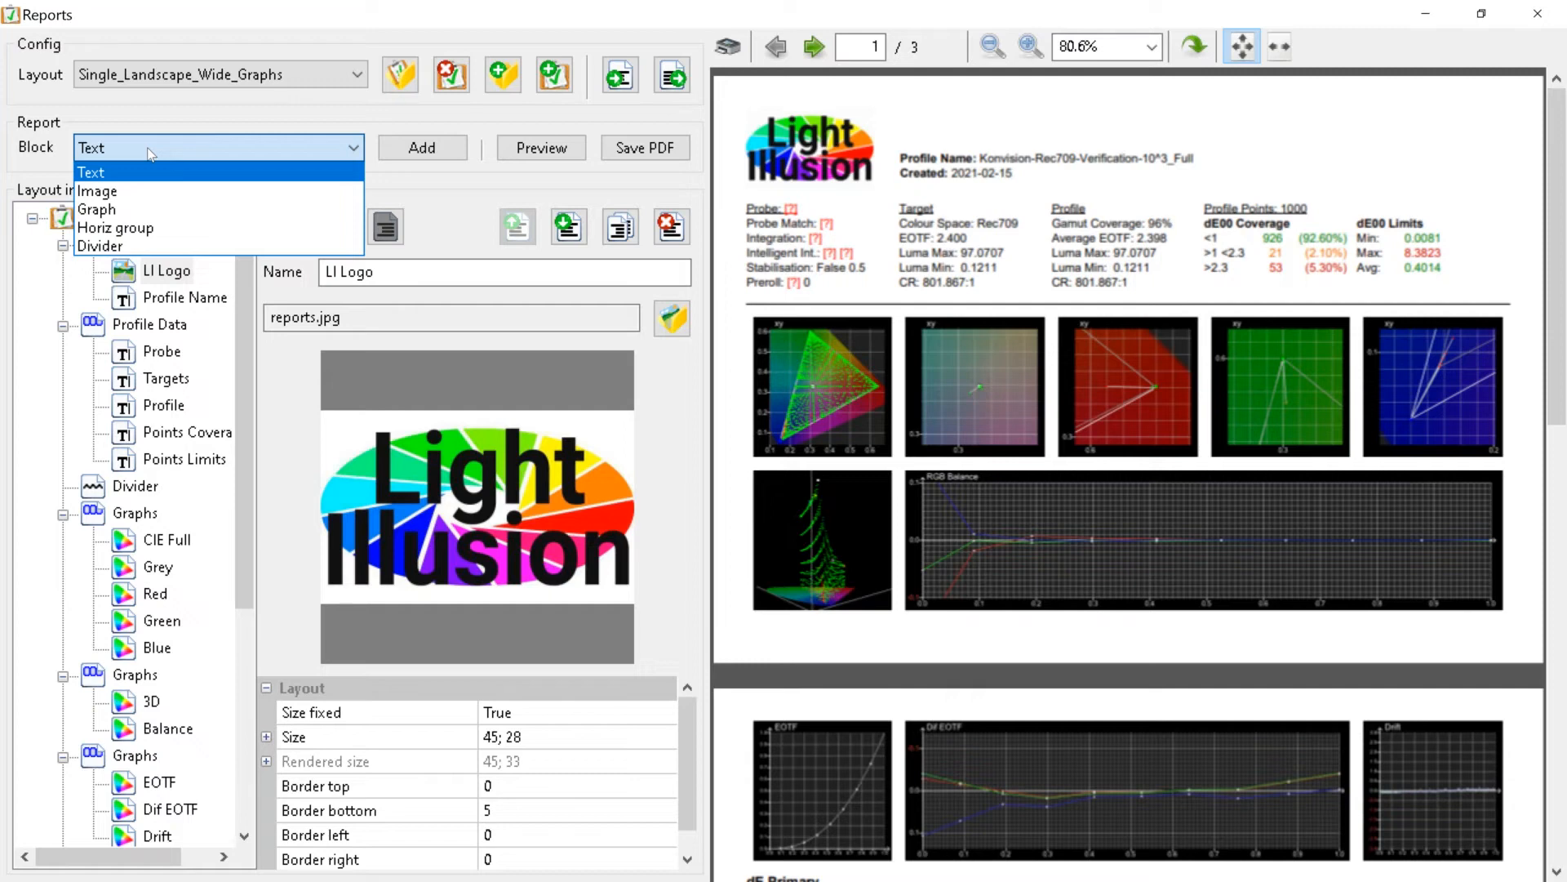
click(154, 191)
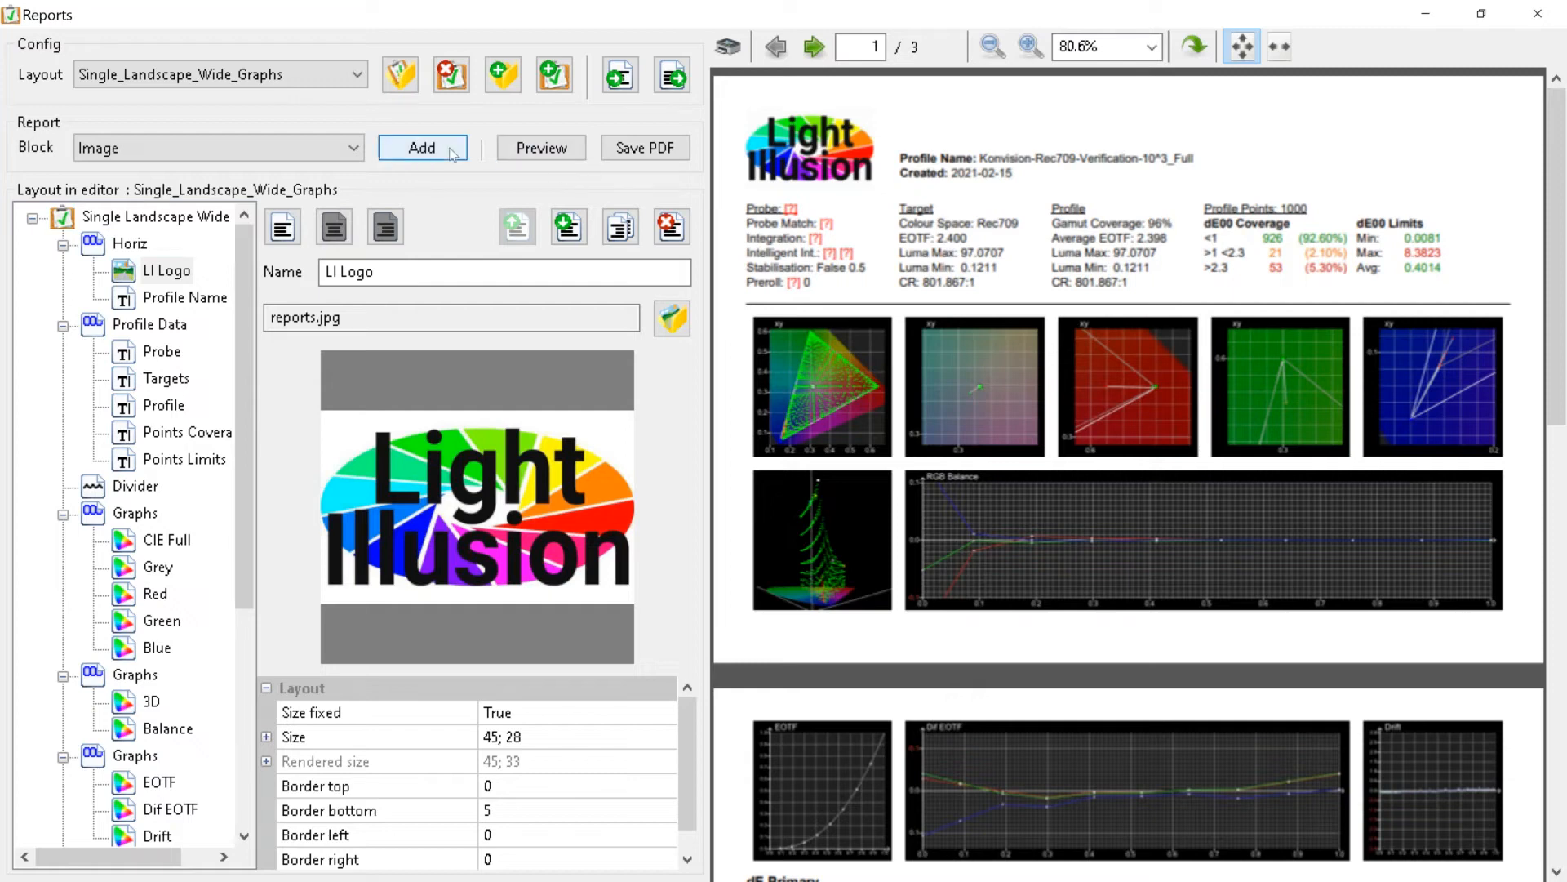
click(422, 148)
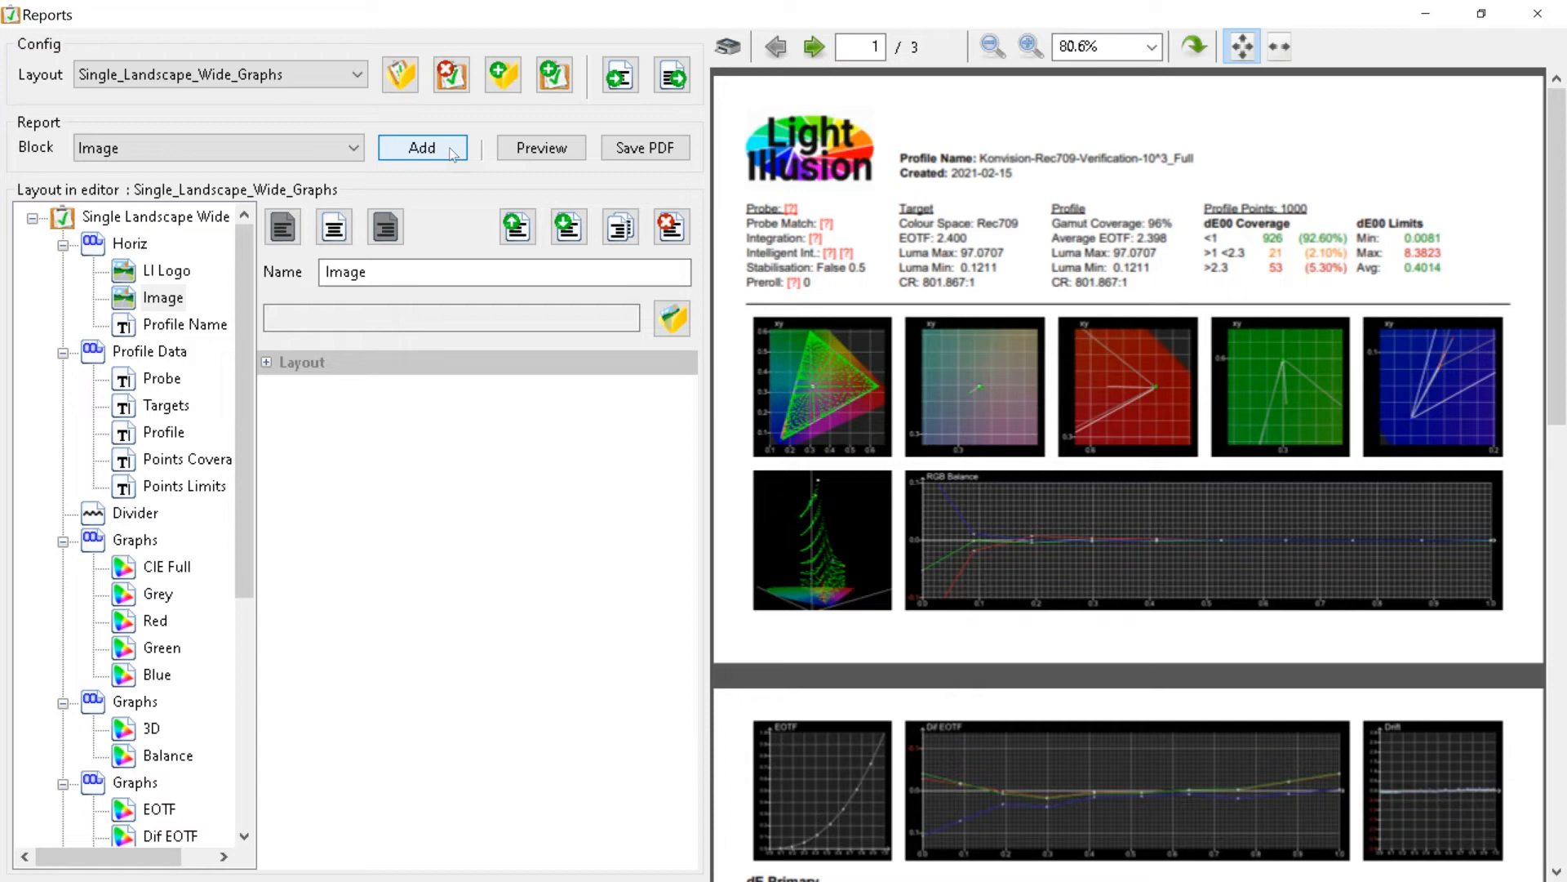
click(451, 152)
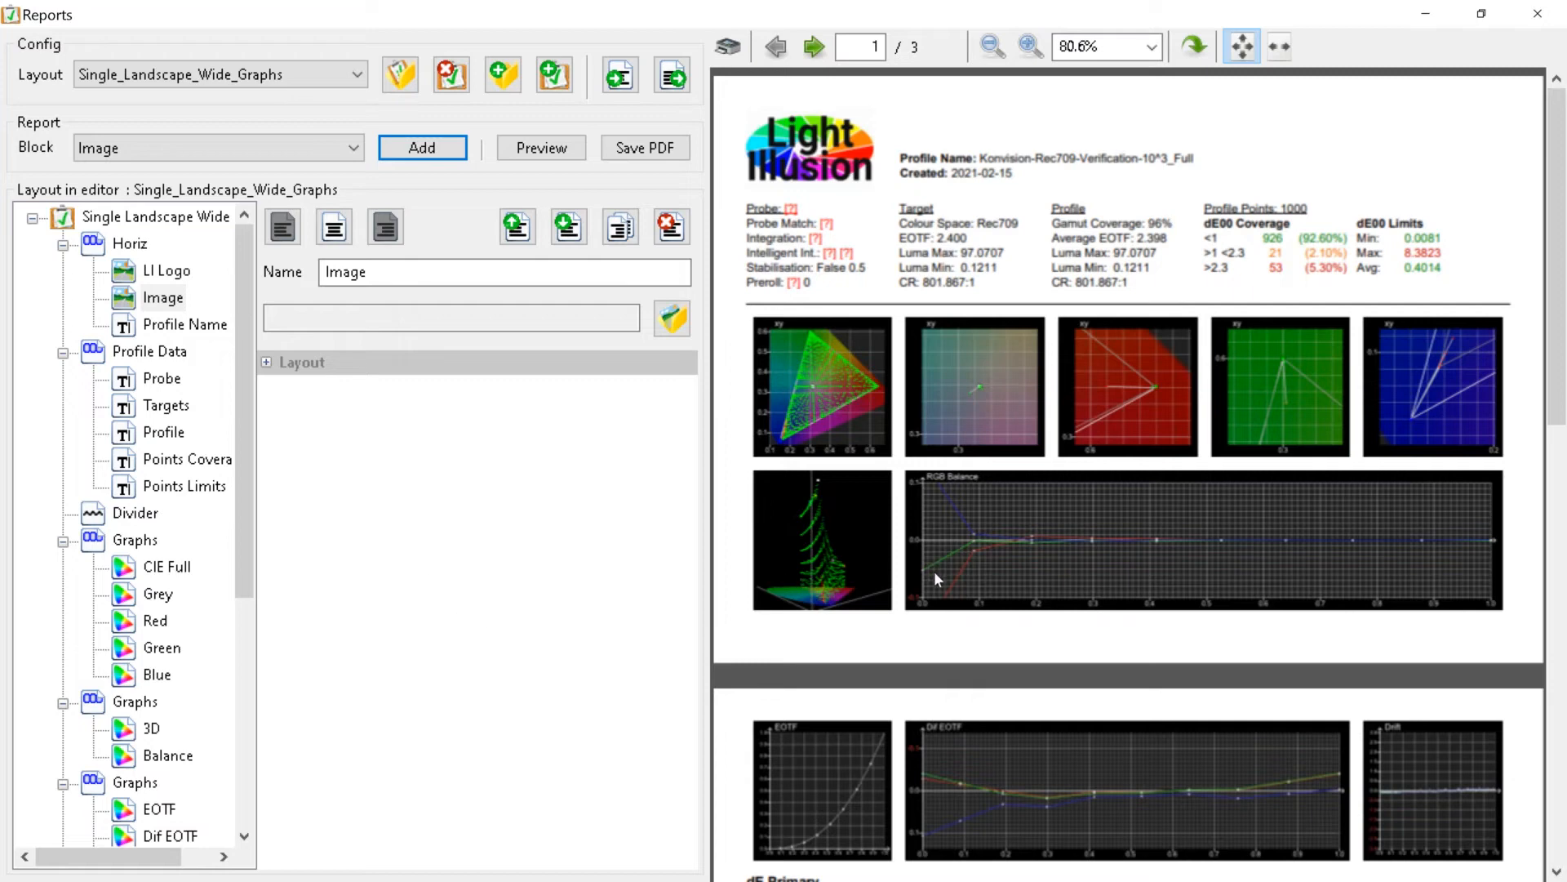
Examine the HTML table code of the Points Coverage text block in the Profile Data group.
scroll(932, 570, down, 1)
scroll(932, 569, up, 1)
click(186, 463)
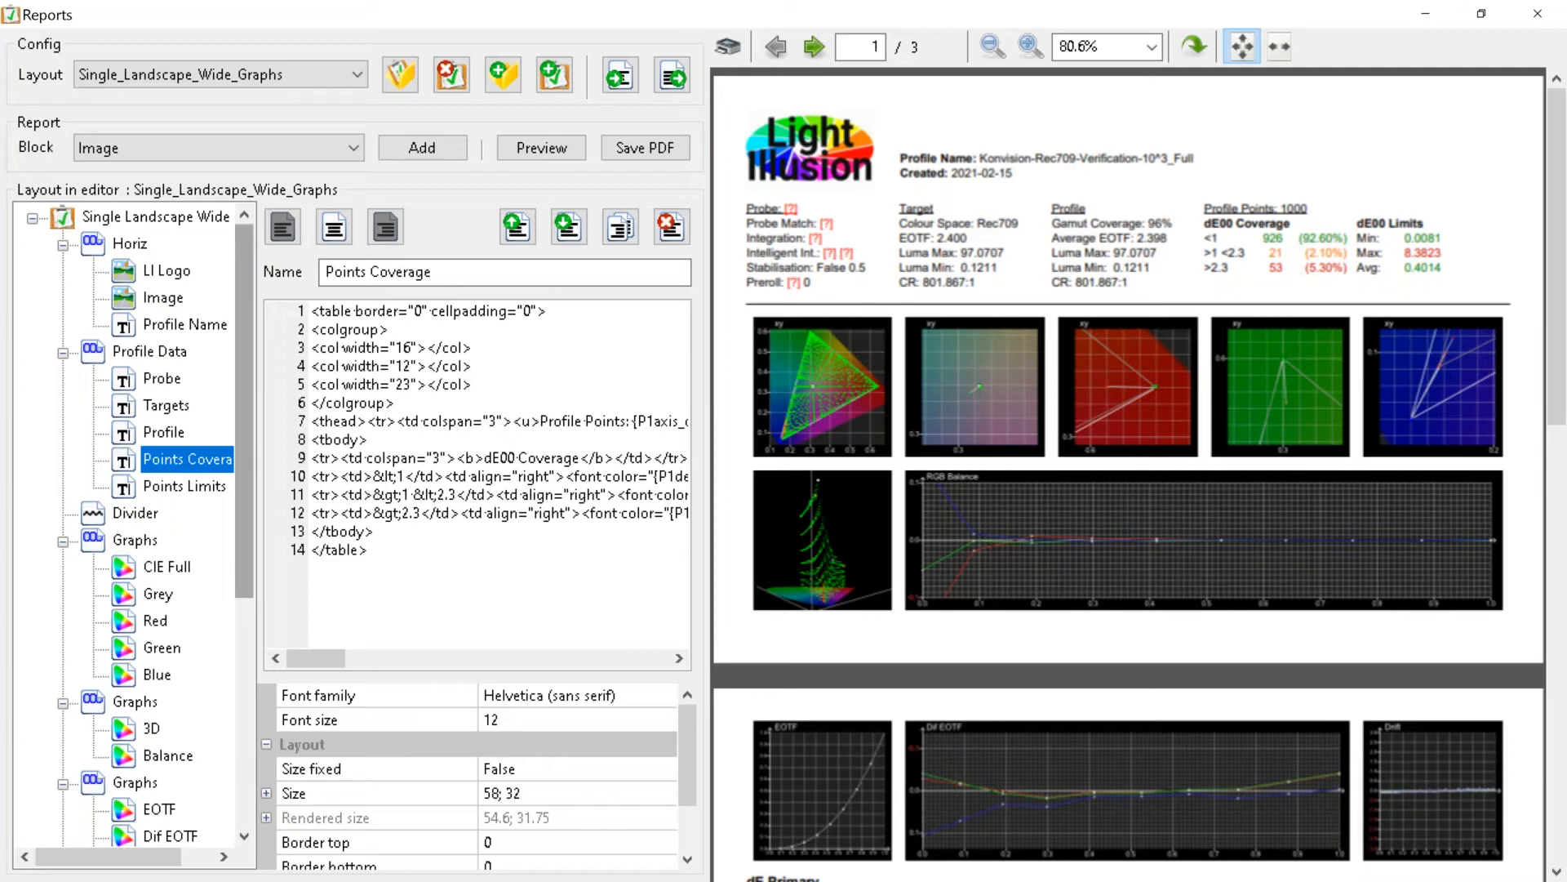
click(75, 846)
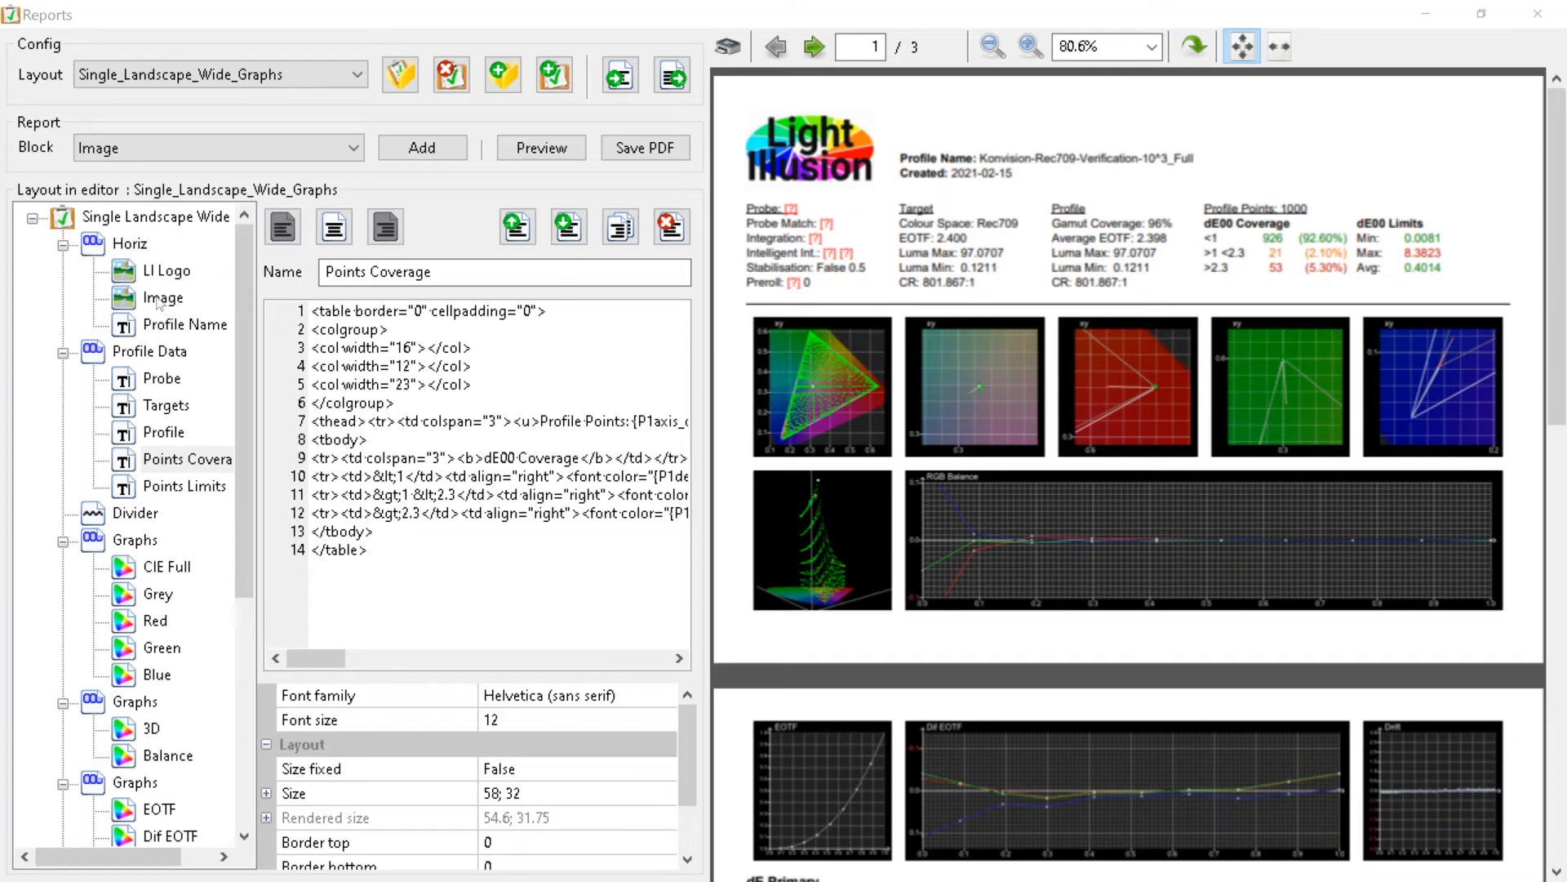
Set the probe name in the report's Profile1 data to Klein K10a and refresh the preview.
click(139, 227)
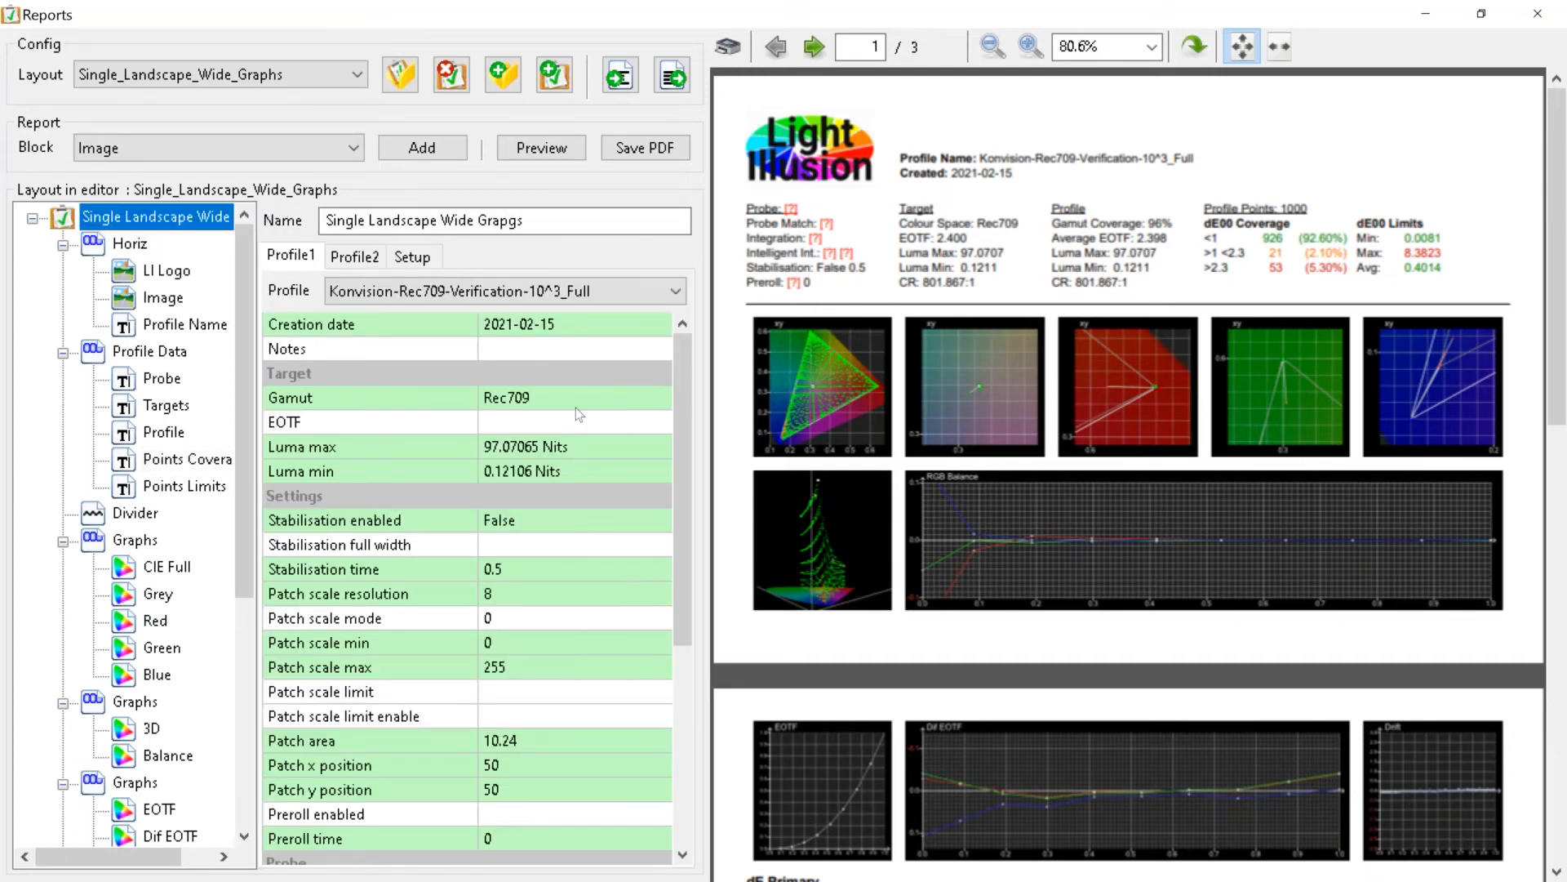
scroll(596, 461, down, 5)
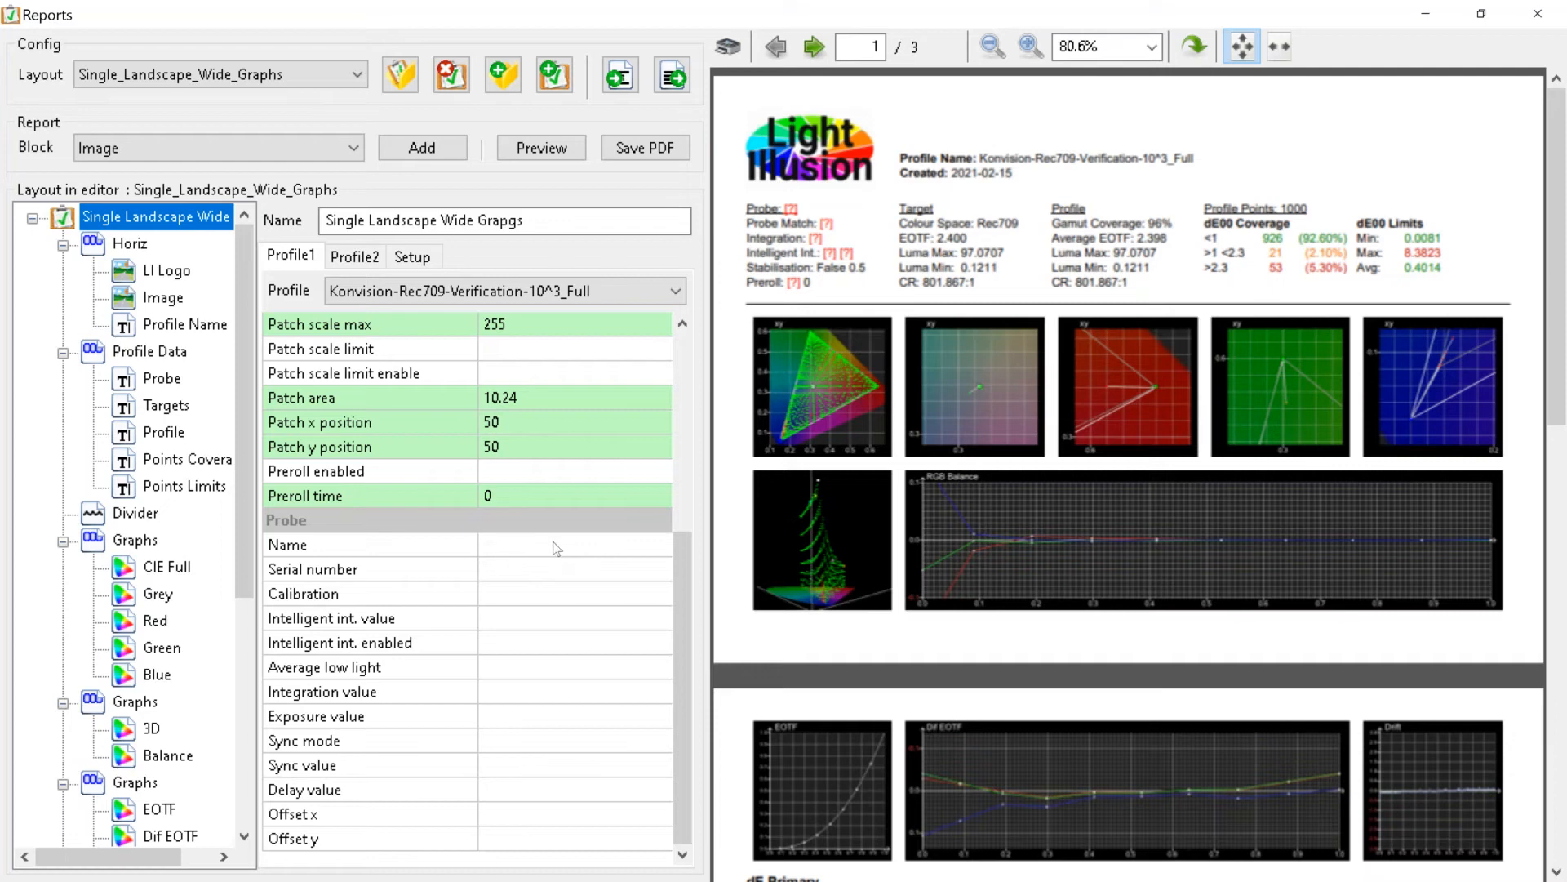
click(551, 544)
text(K)
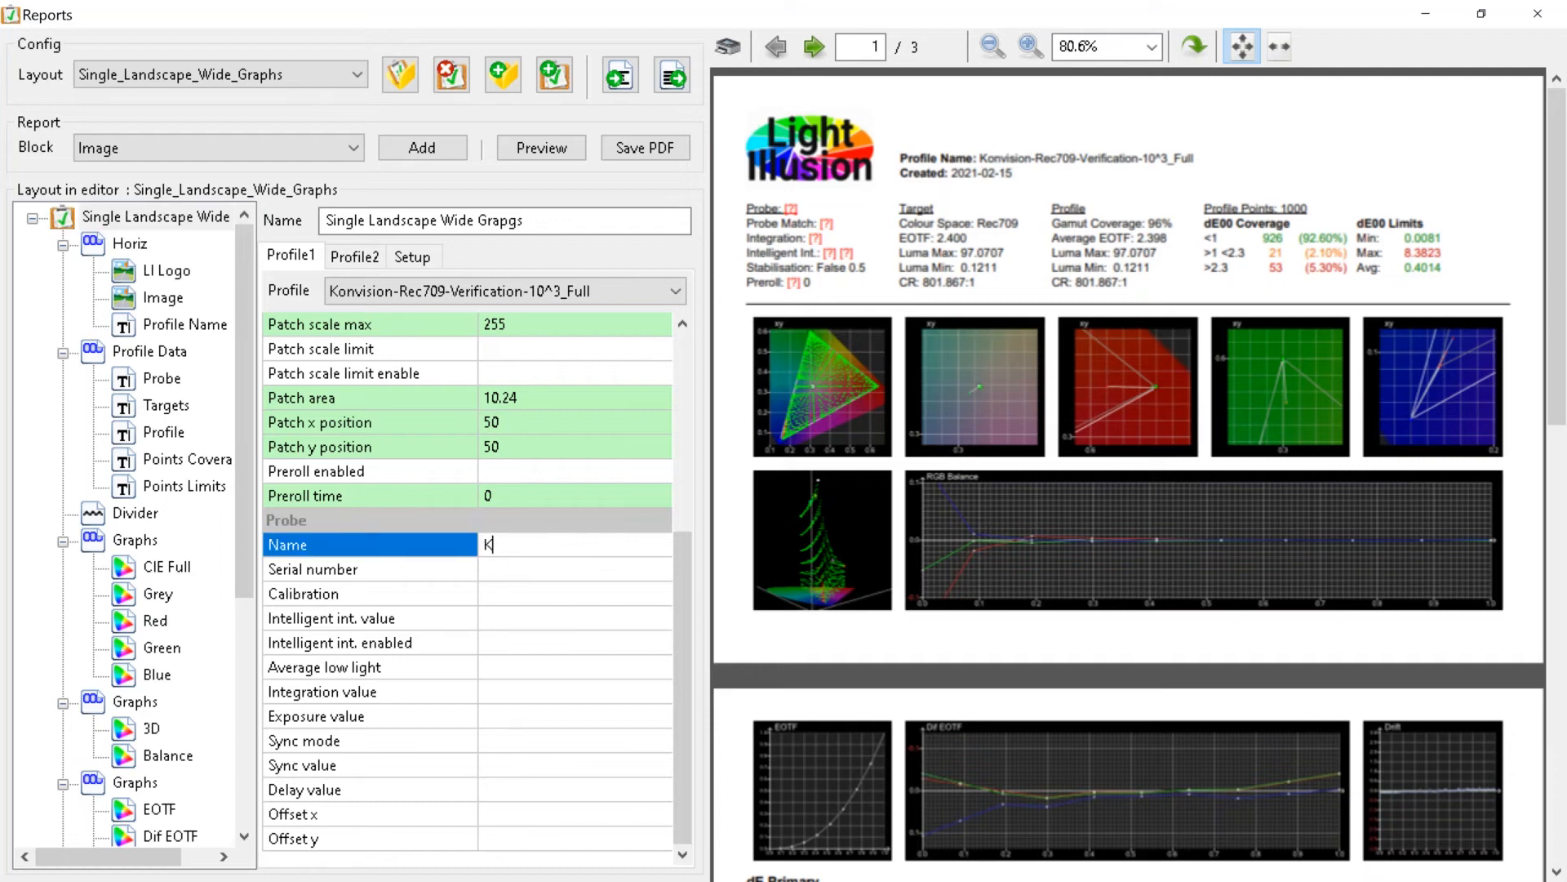
text(lein K10a)
click(547, 154)
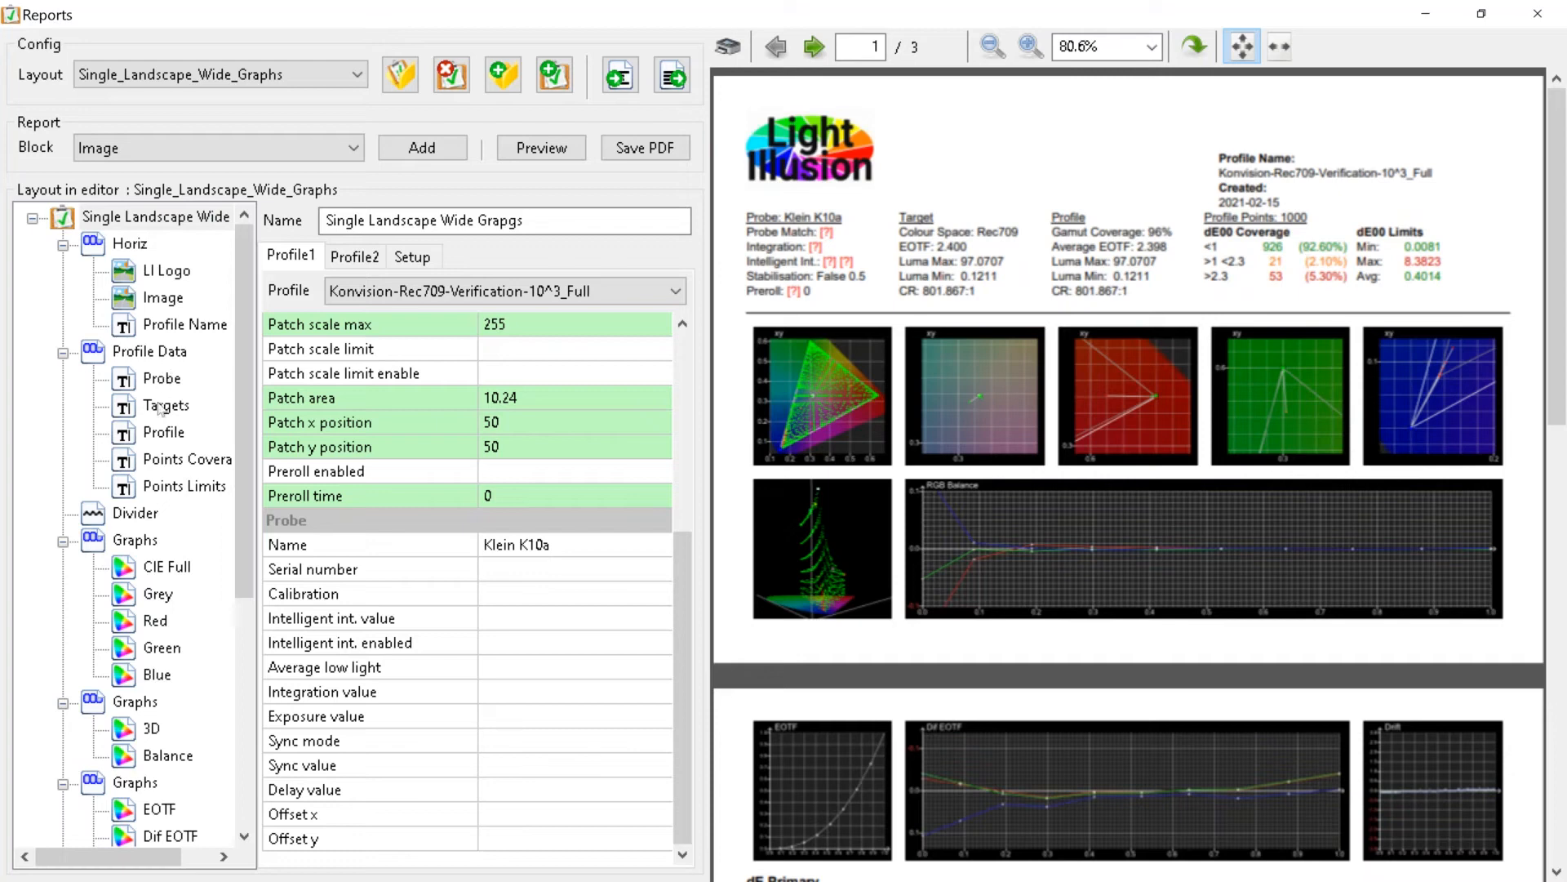
Set the probe's calibration in the Profile1 data to CR-250 and refresh the preview.
click(512, 597)
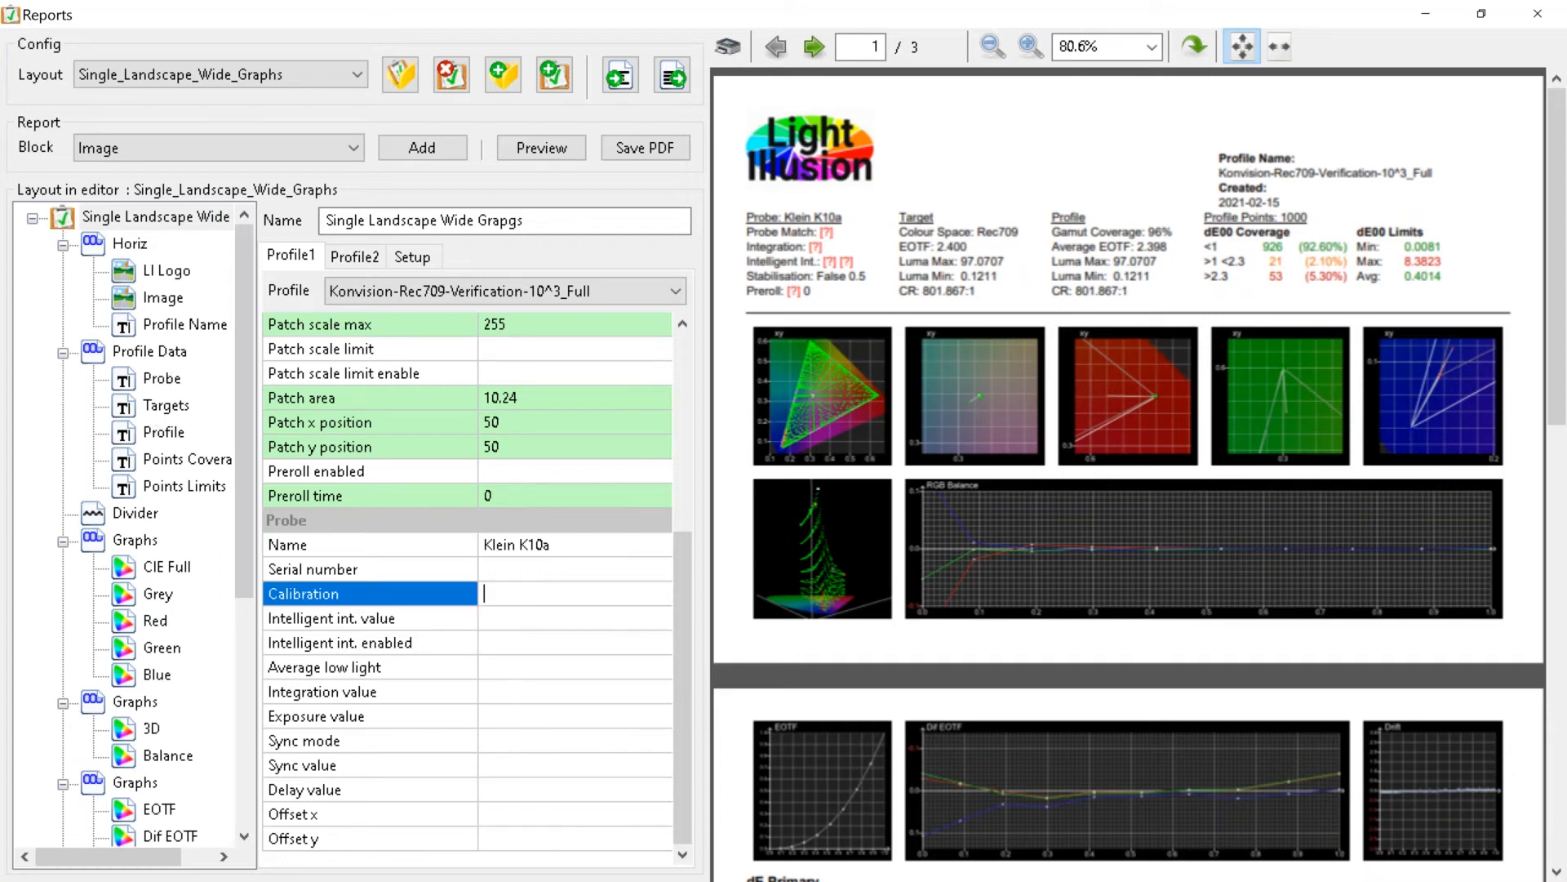
text(R-250)
key(Left)
key(Left)
key(Left)
key(Left)
key(Left)
text(C)
click(563, 143)
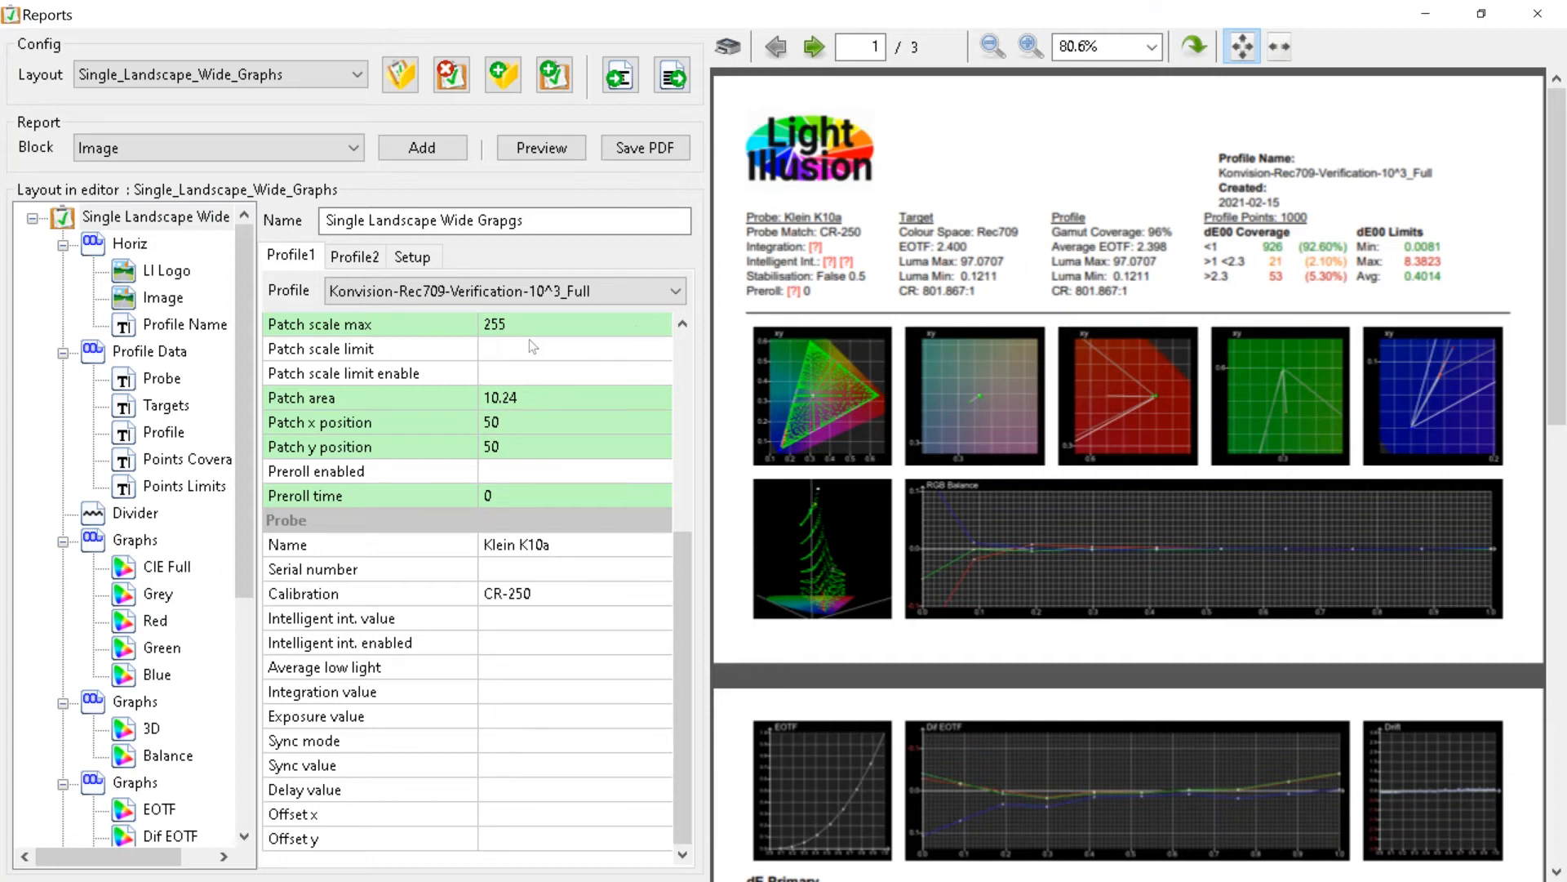
Set the Profile1 target's Luma max to 100 Nits and Luma min to 0.005 Nits, and refresh the preview.
scroll(517, 419, up, 5)
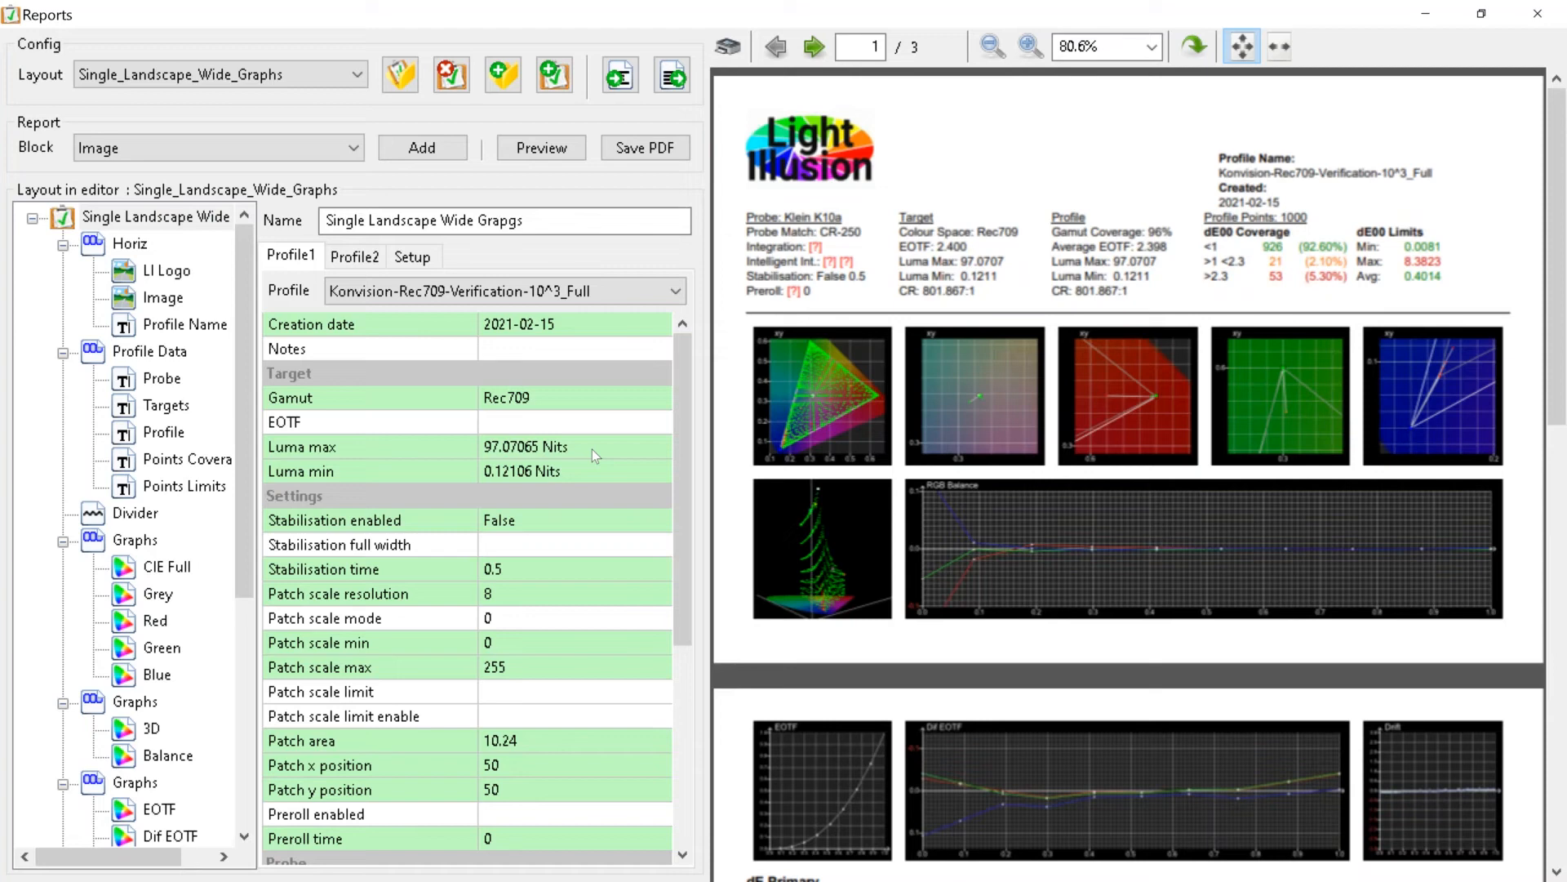
click(591, 449)
key(BackSpace)
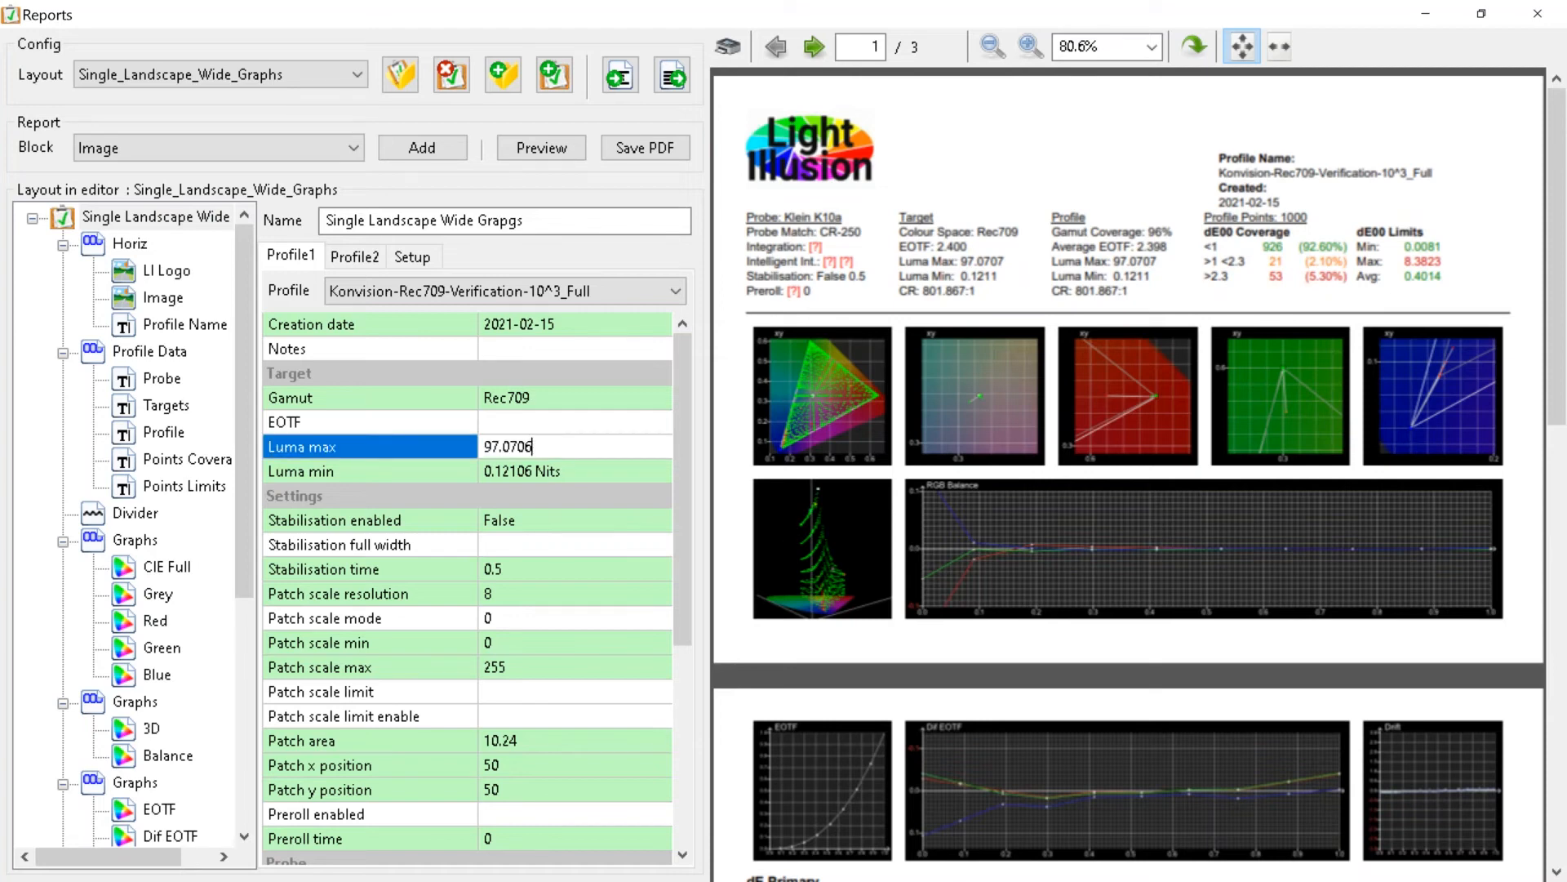
key(BackSpace)
key(BackSpace)
key(BackSpace)
key(BackSpace)
key(BackSpace)
key(BackSpace)
key(BackSpace)
text(100)
key(Tab)
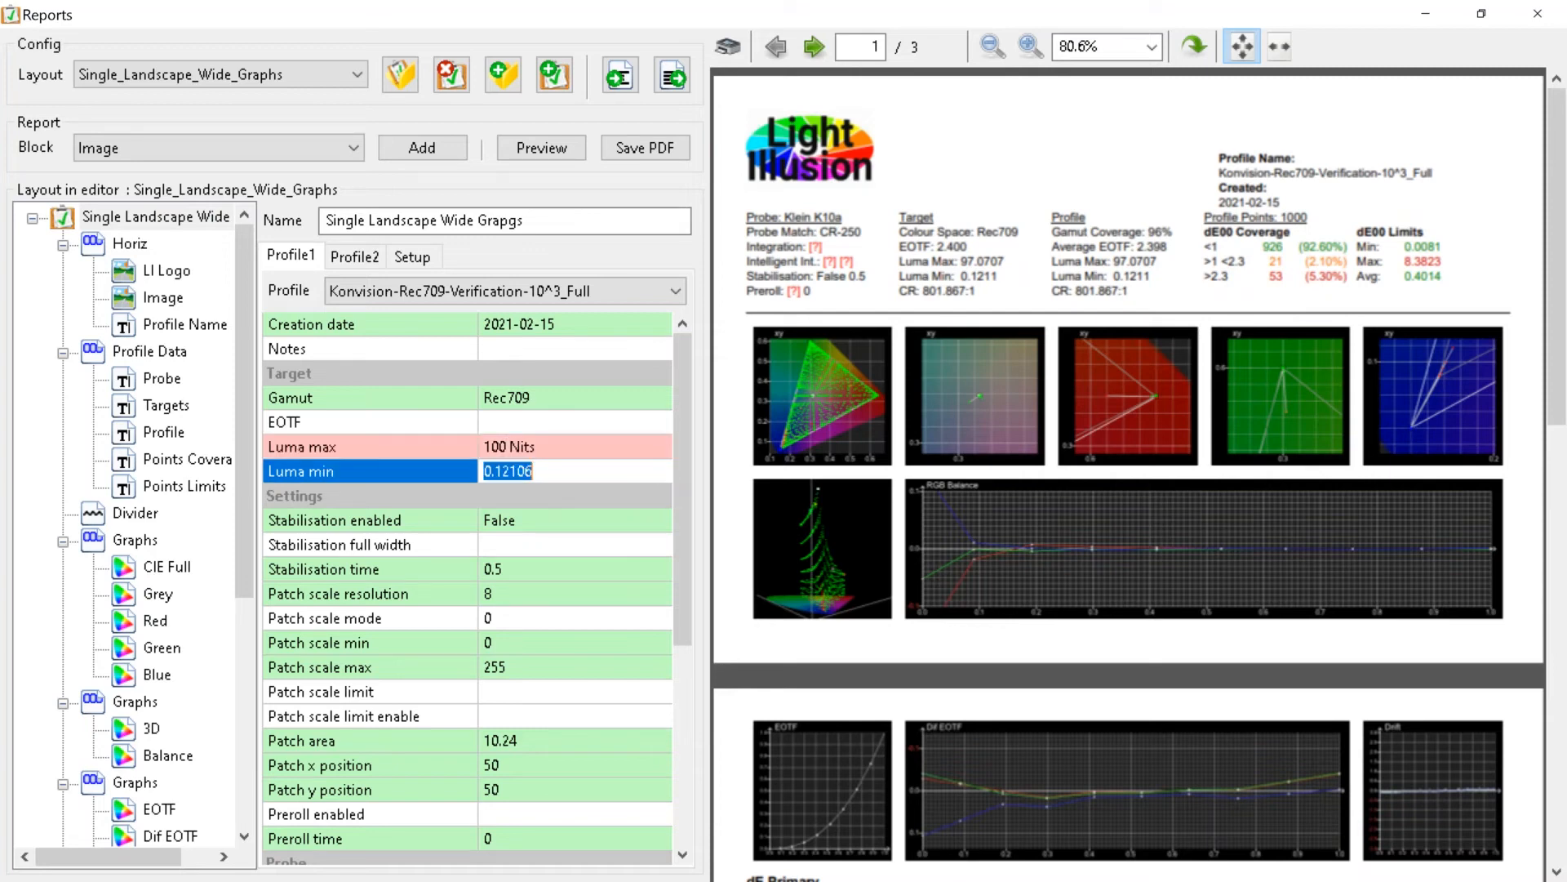
text(0.005)
click(542, 148)
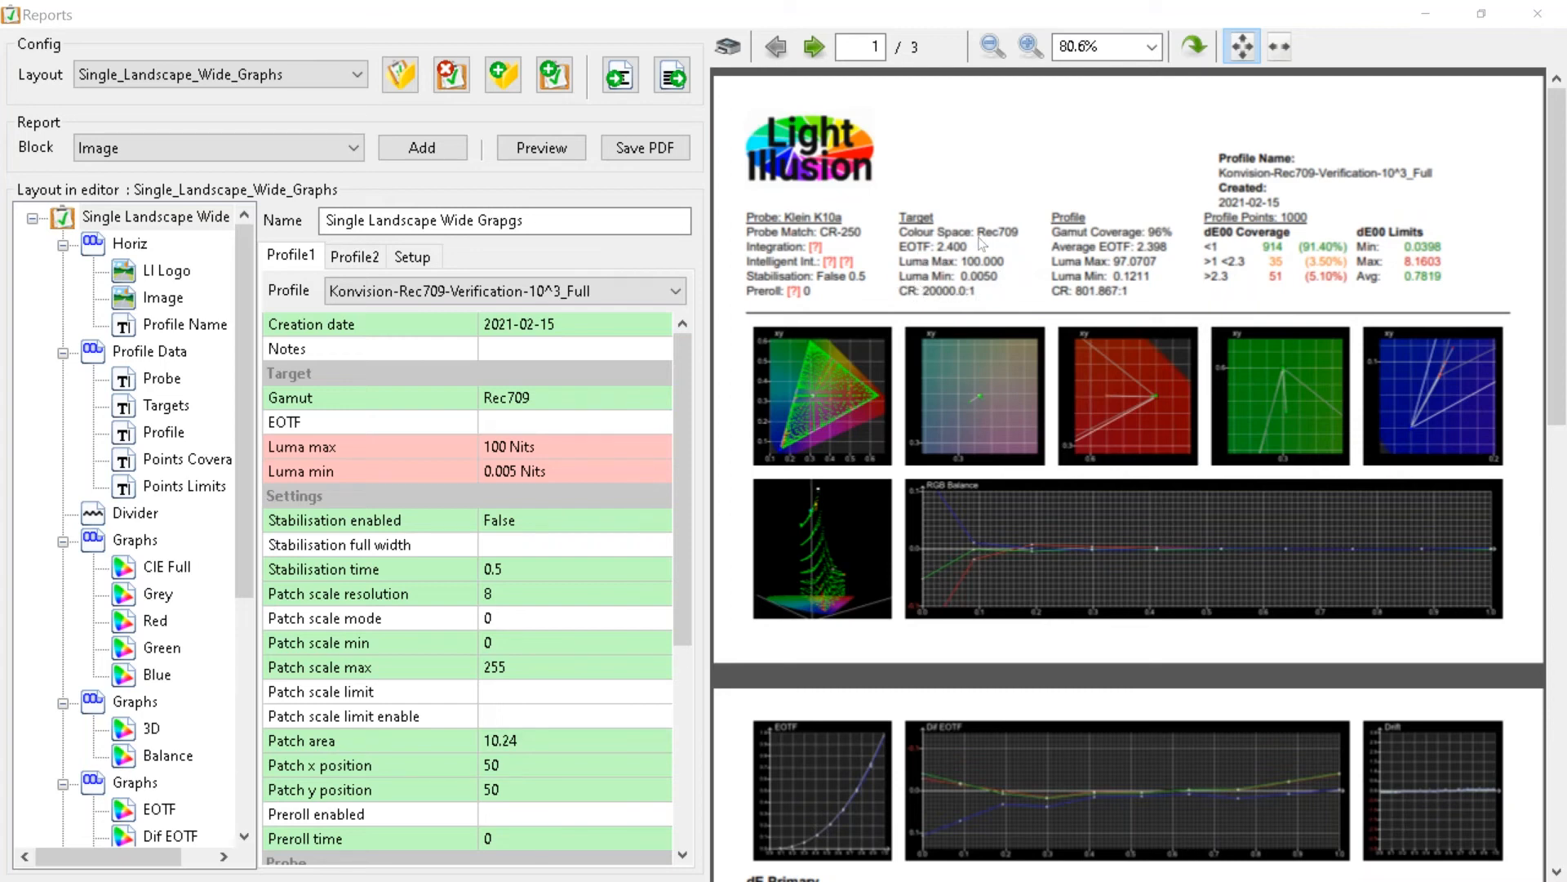
Review the dE Primary and dE Secondary tables in the refreshed report preview.
scroll(1139, 567, down, 5)
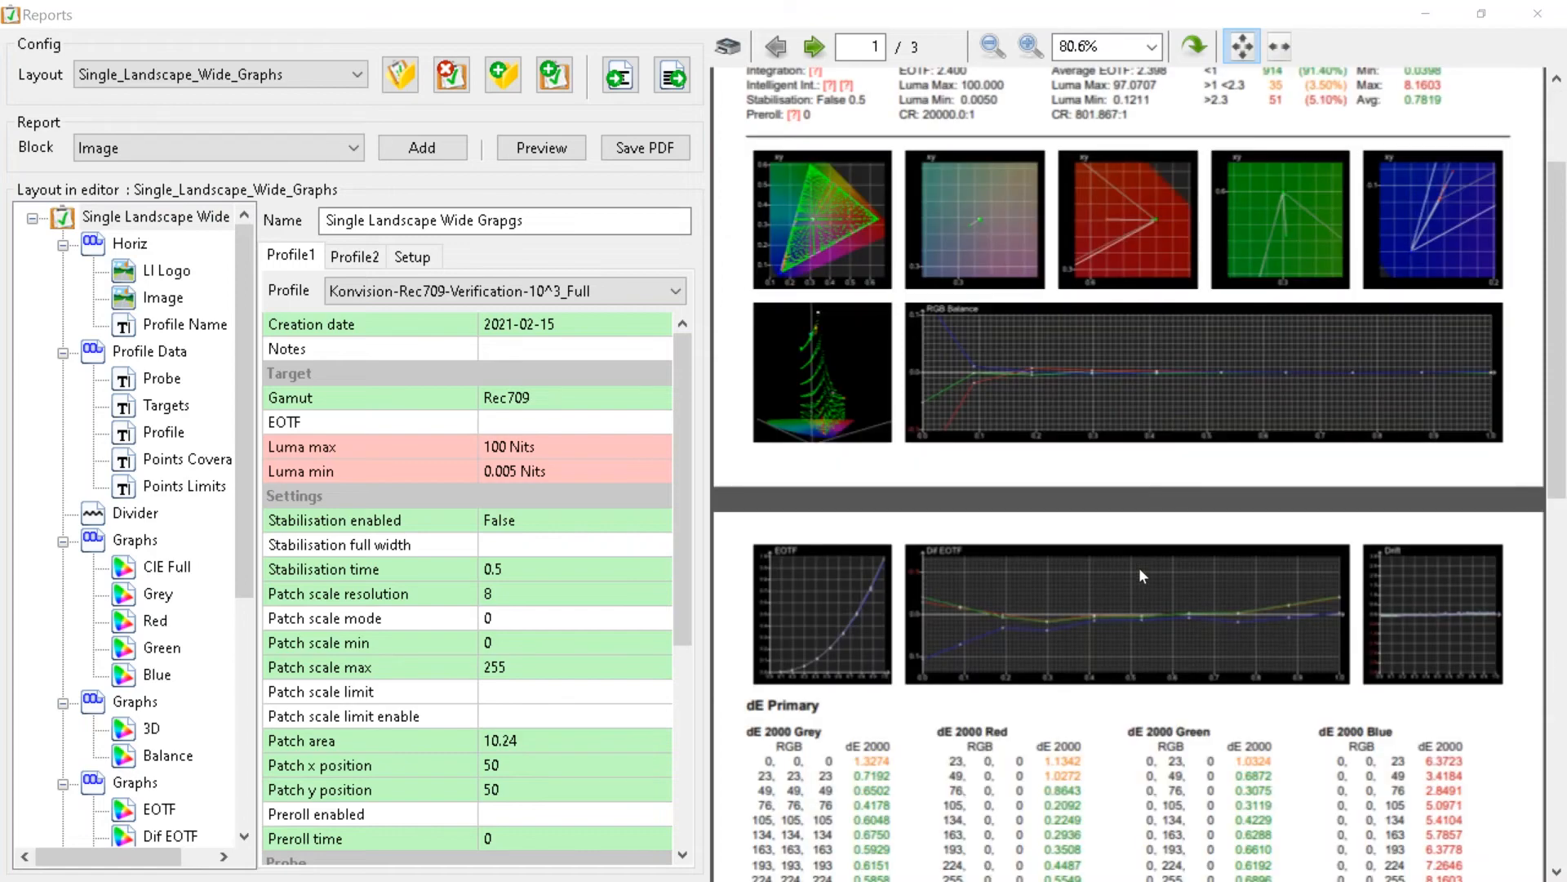
scroll(1140, 569, down, 5)
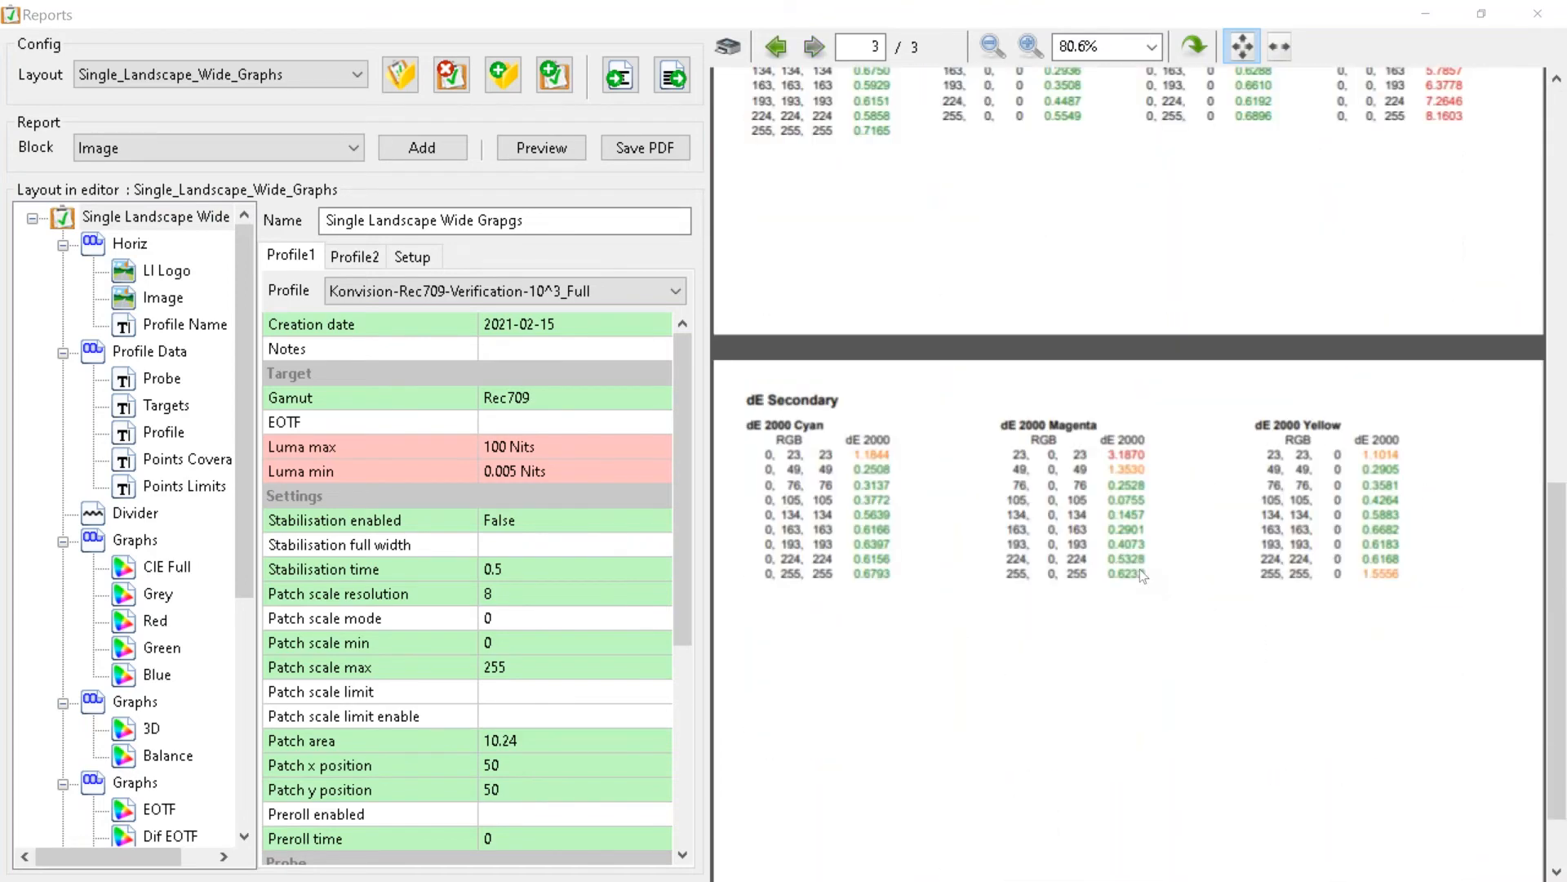
scroll(1139, 570, up, 1)
scroll(1139, 570, up, 2)
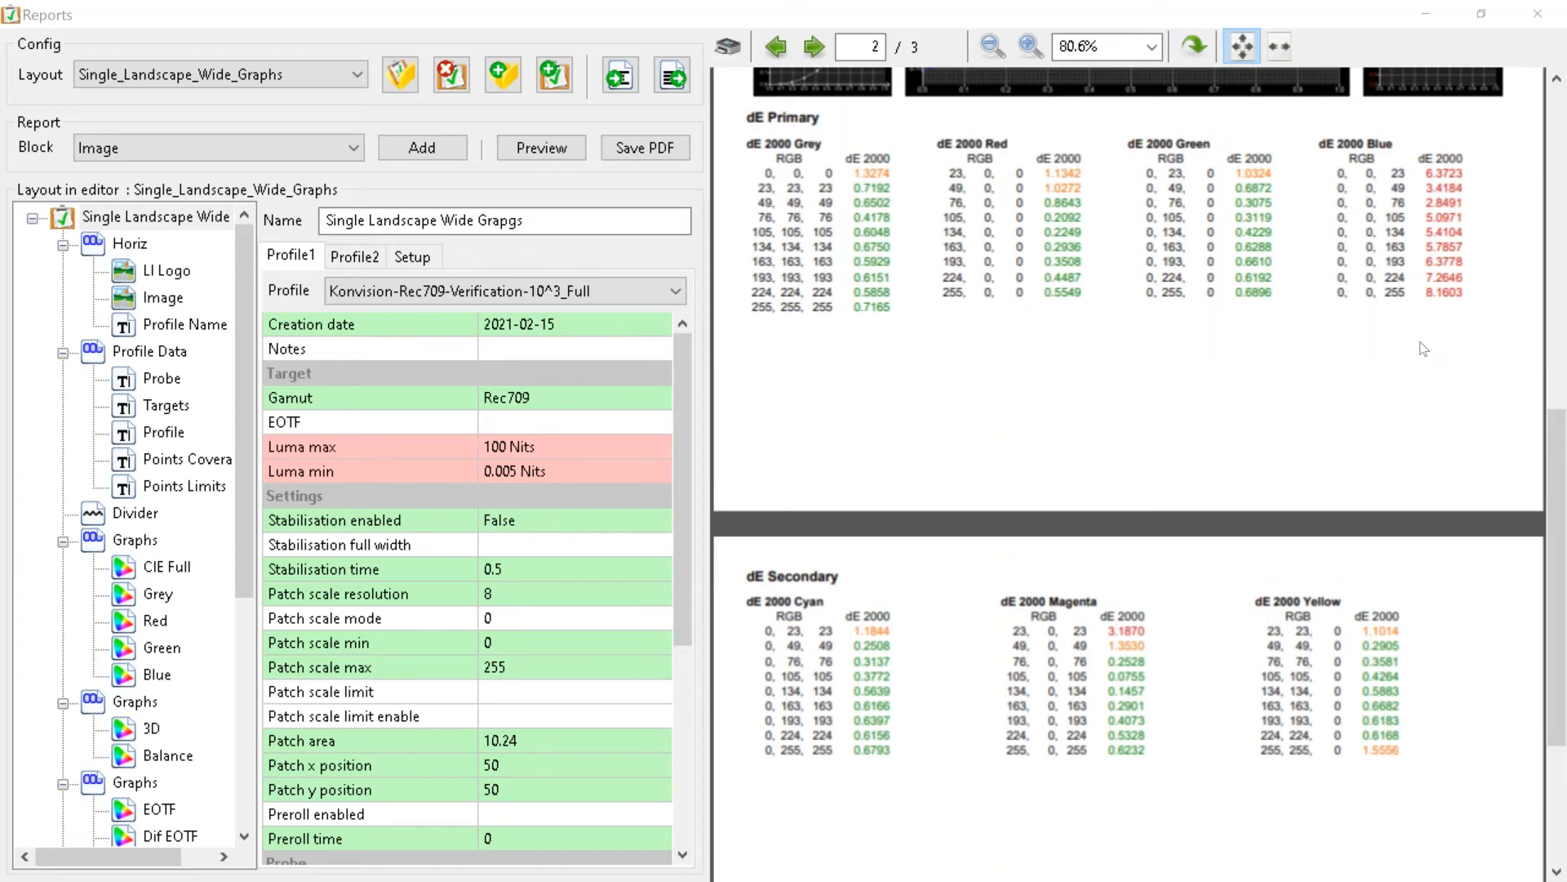
scroll(1424, 349, up, 1)
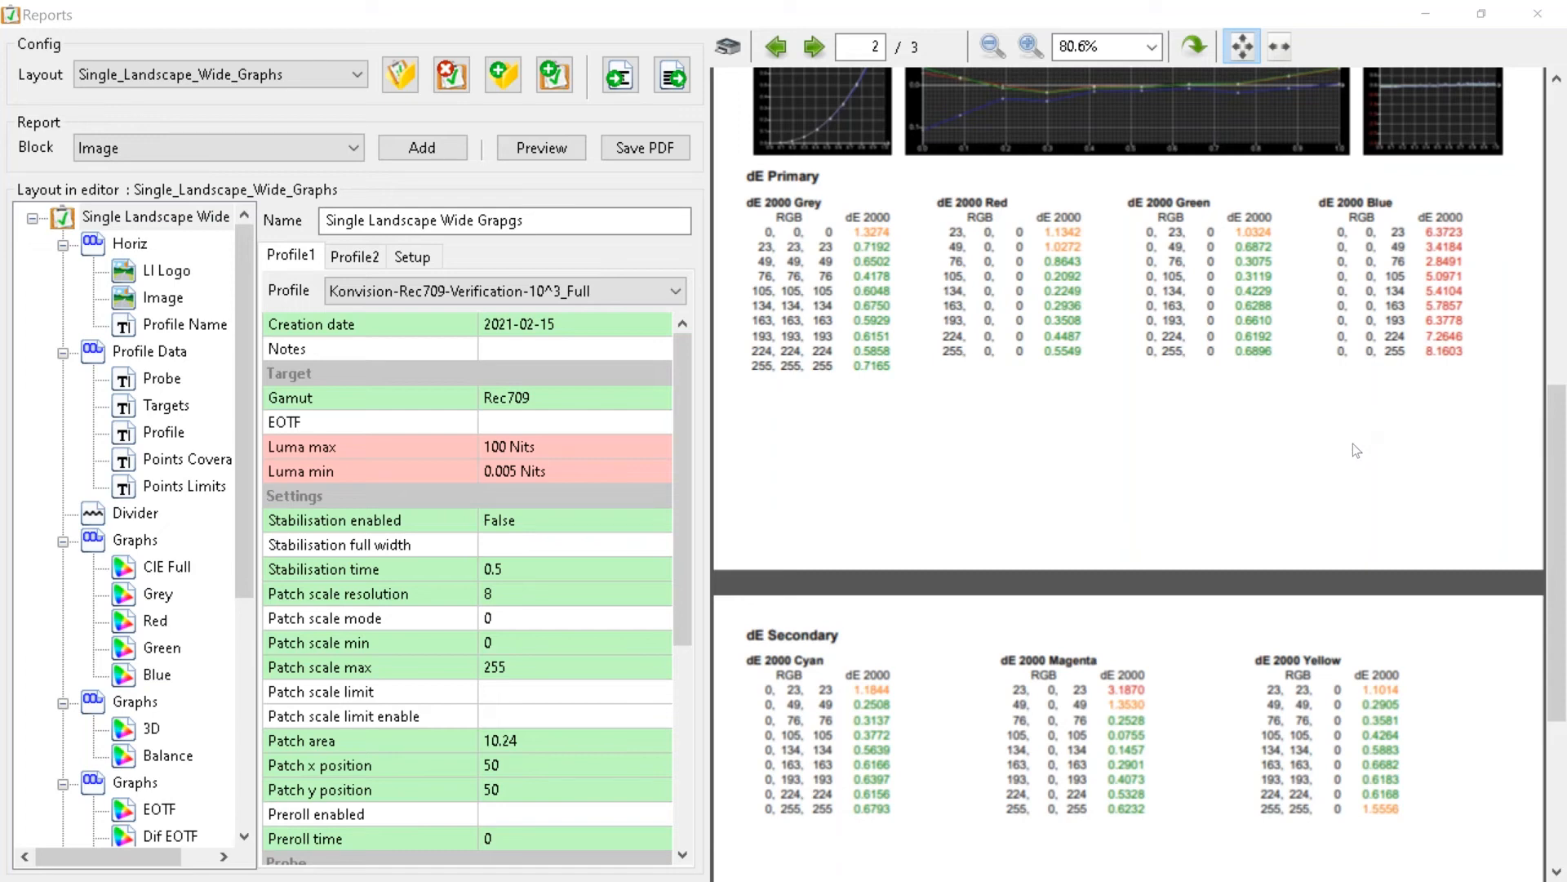
Close the report editor without saving the layout changes and display the Konvision-Rec709-Verification-10^3_Full user profile.
click(1540, 14)
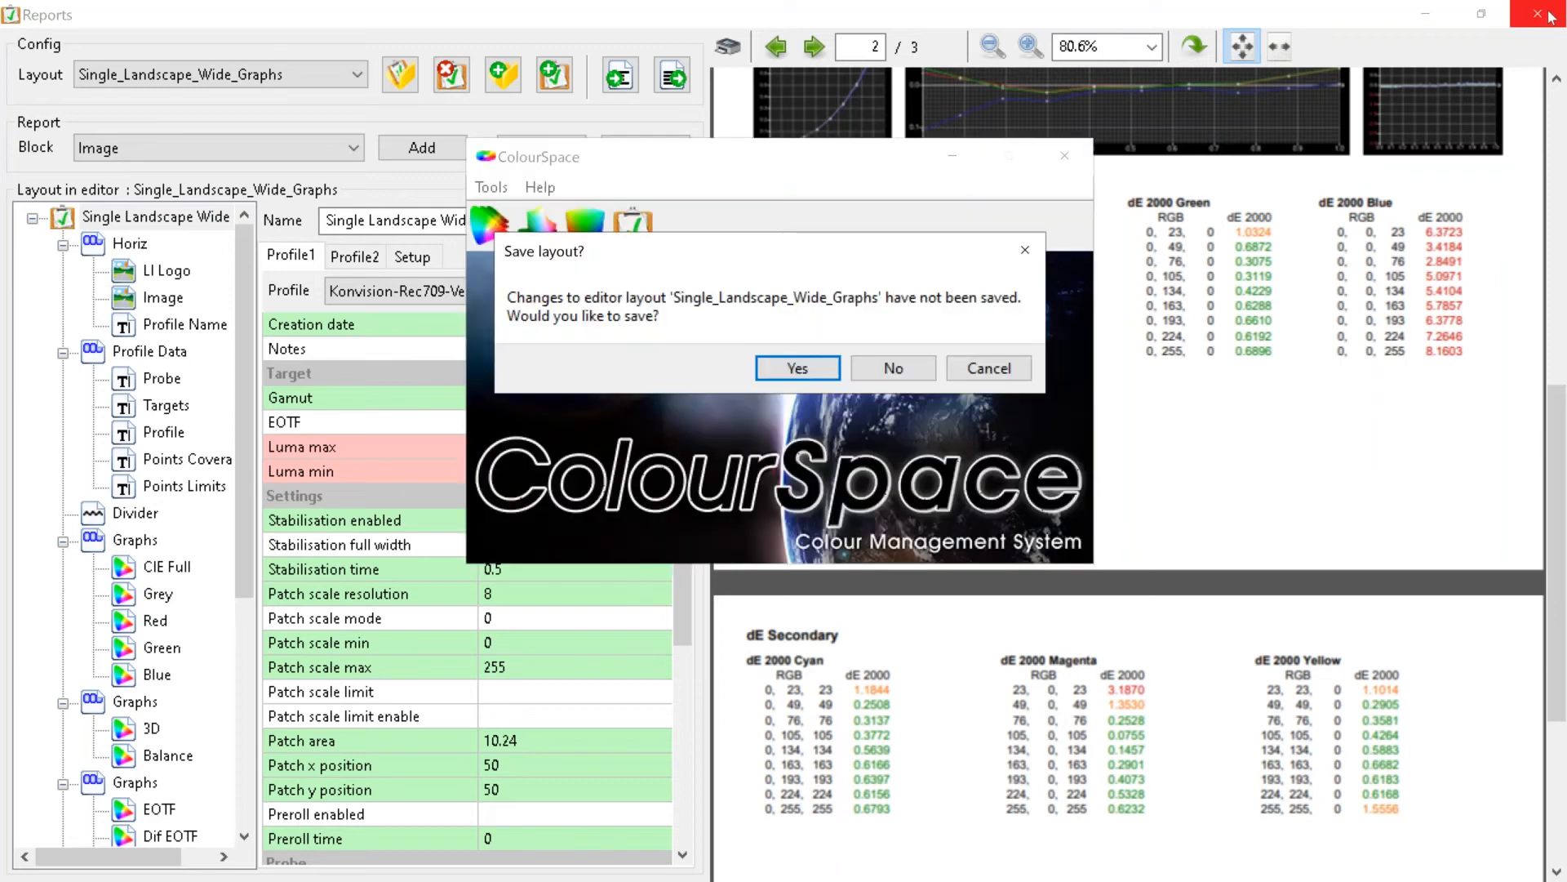
click(882, 372)
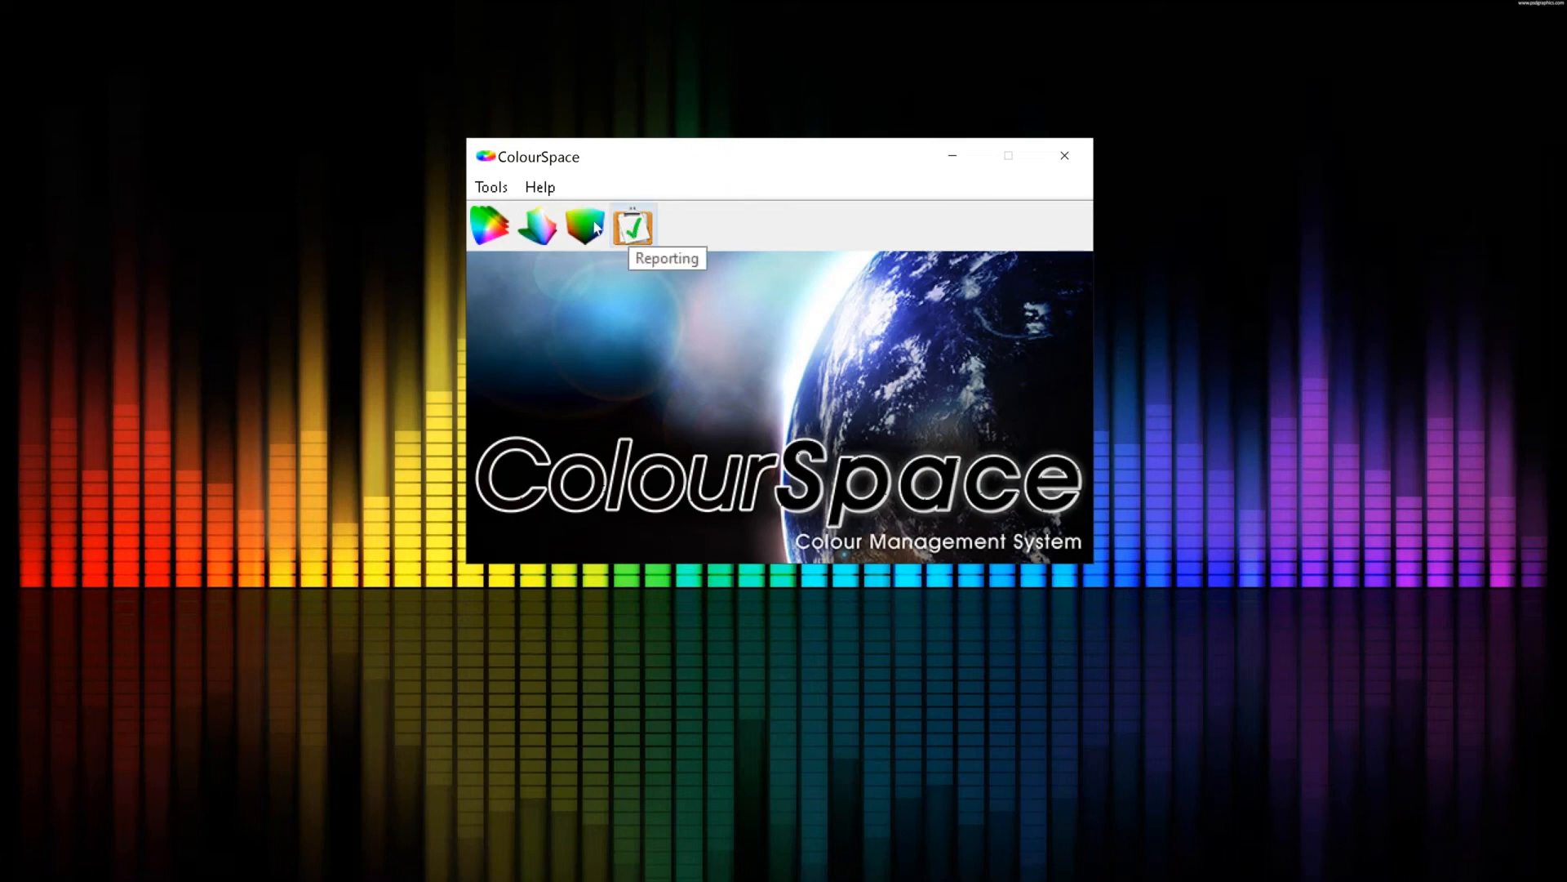
click(490, 231)
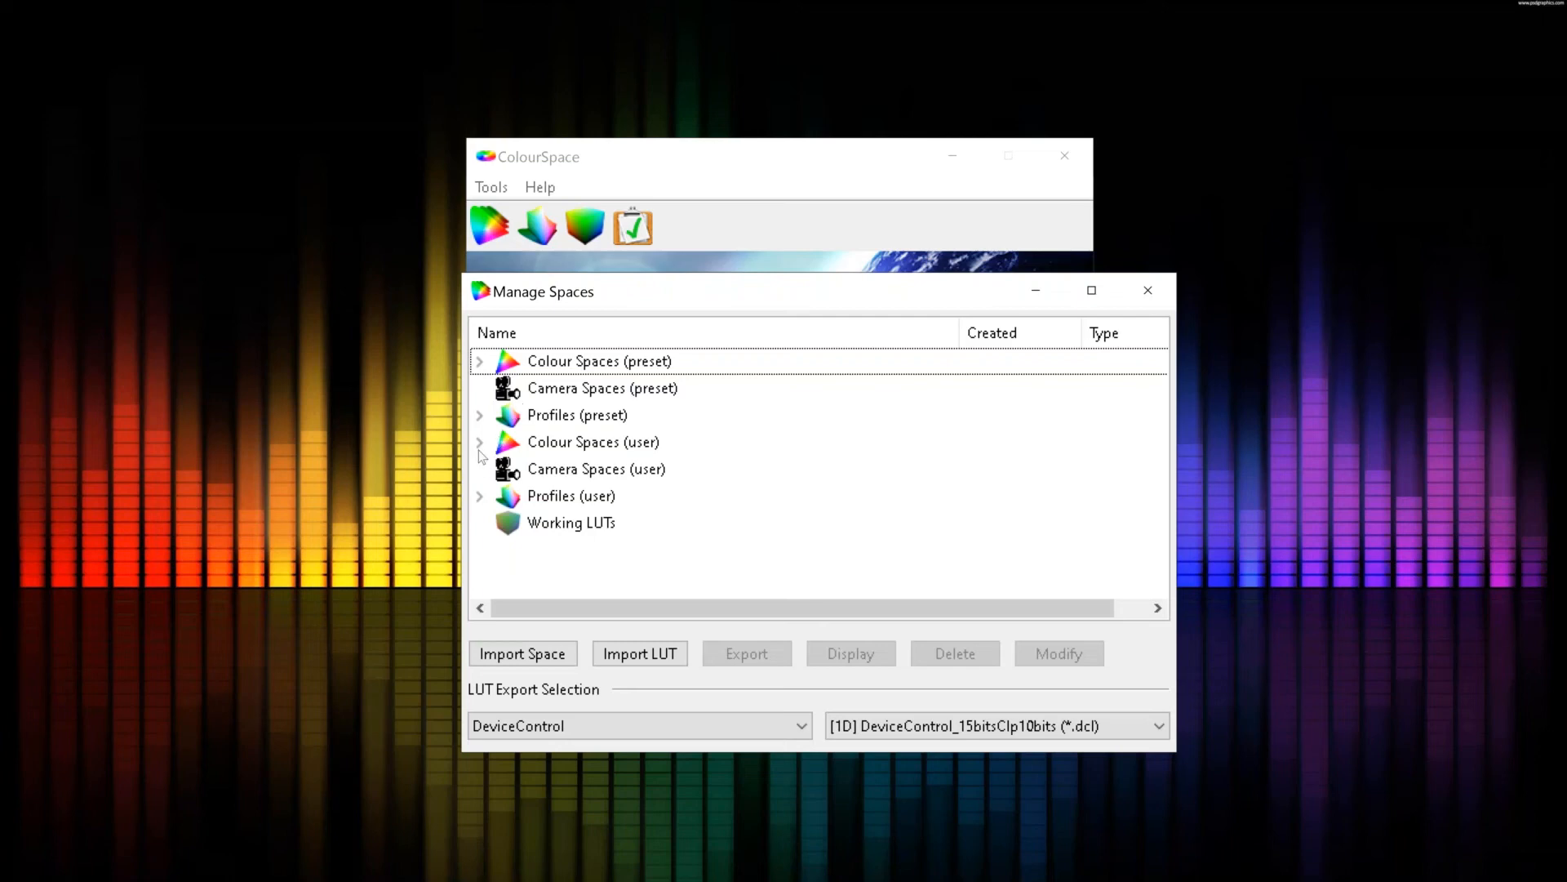
click(482, 498)
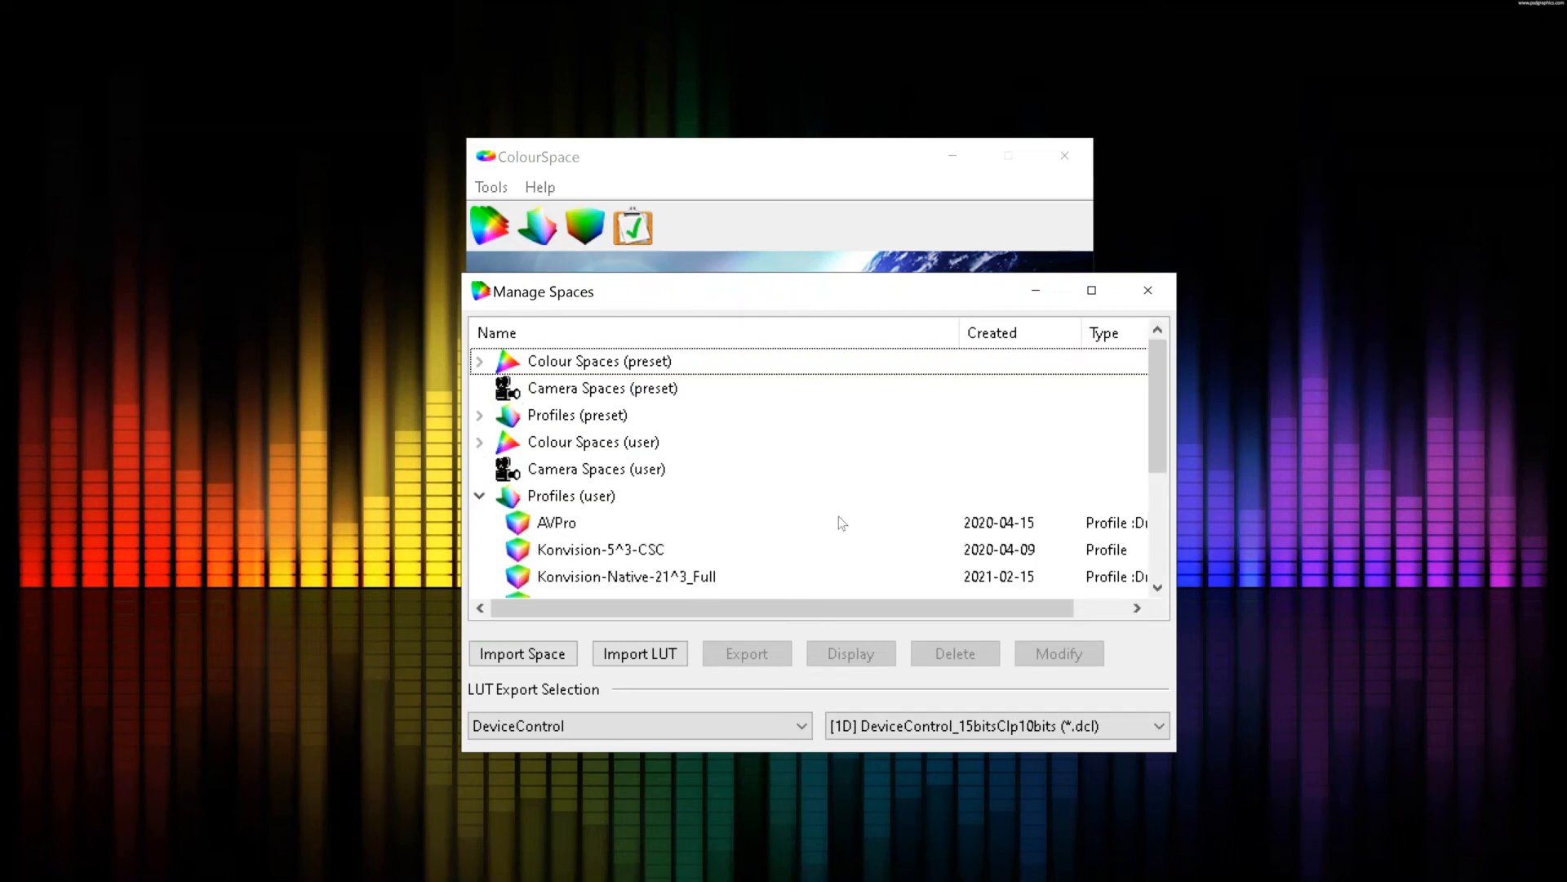
scroll(841, 522, down, 2)
click(698, 447)
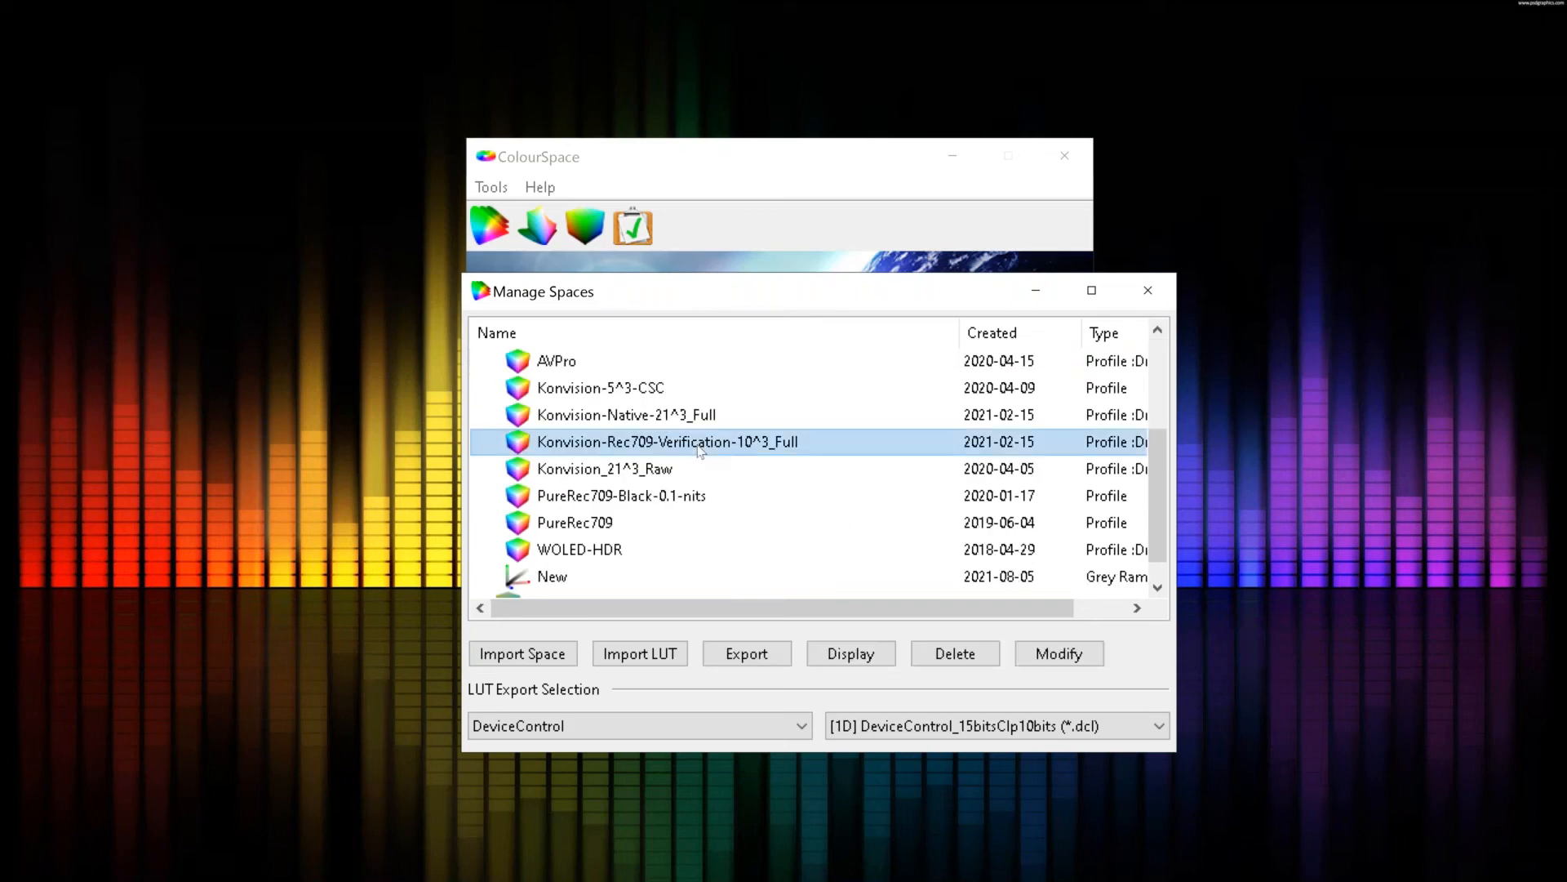
click(889, 657)
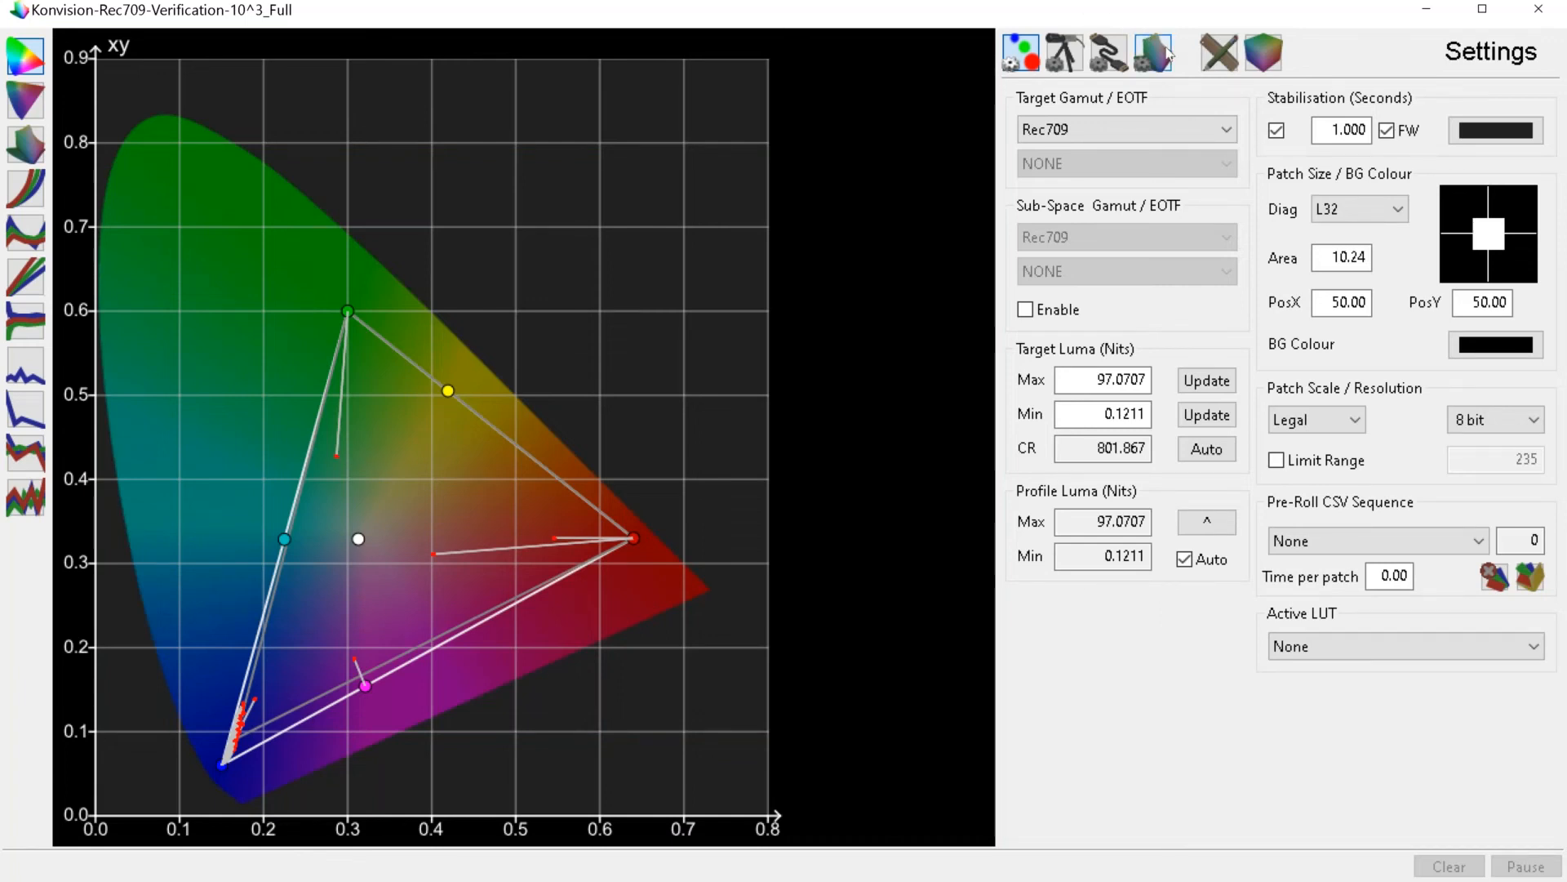
Turn off the Red delta-E filter in the profile's graph options and inspect the points on the CIE xy graph.
click(1169, 54)
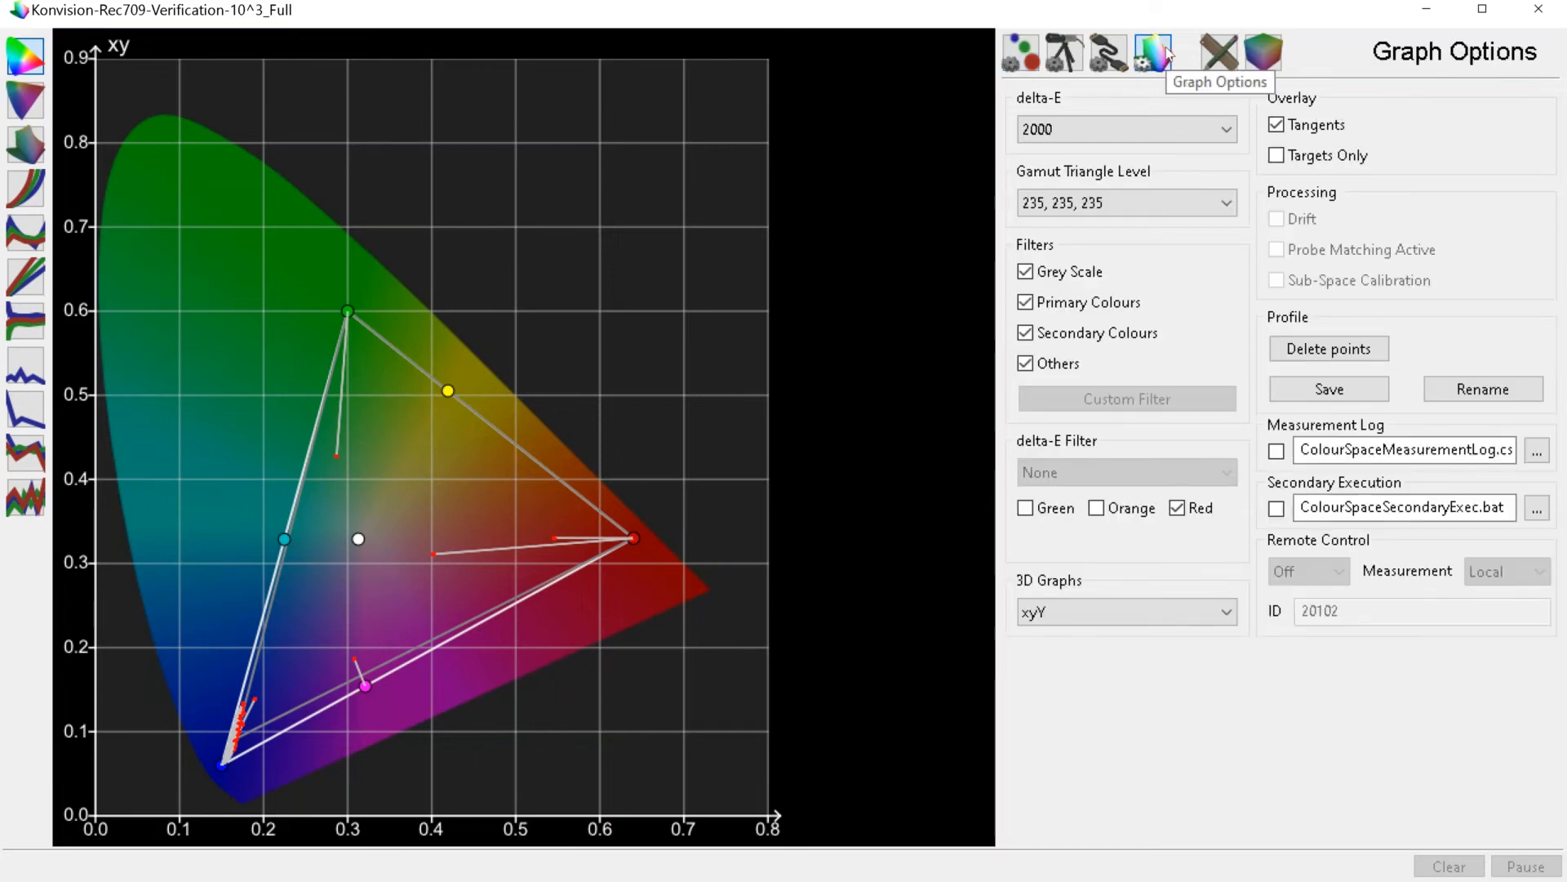
click(1177, 510)
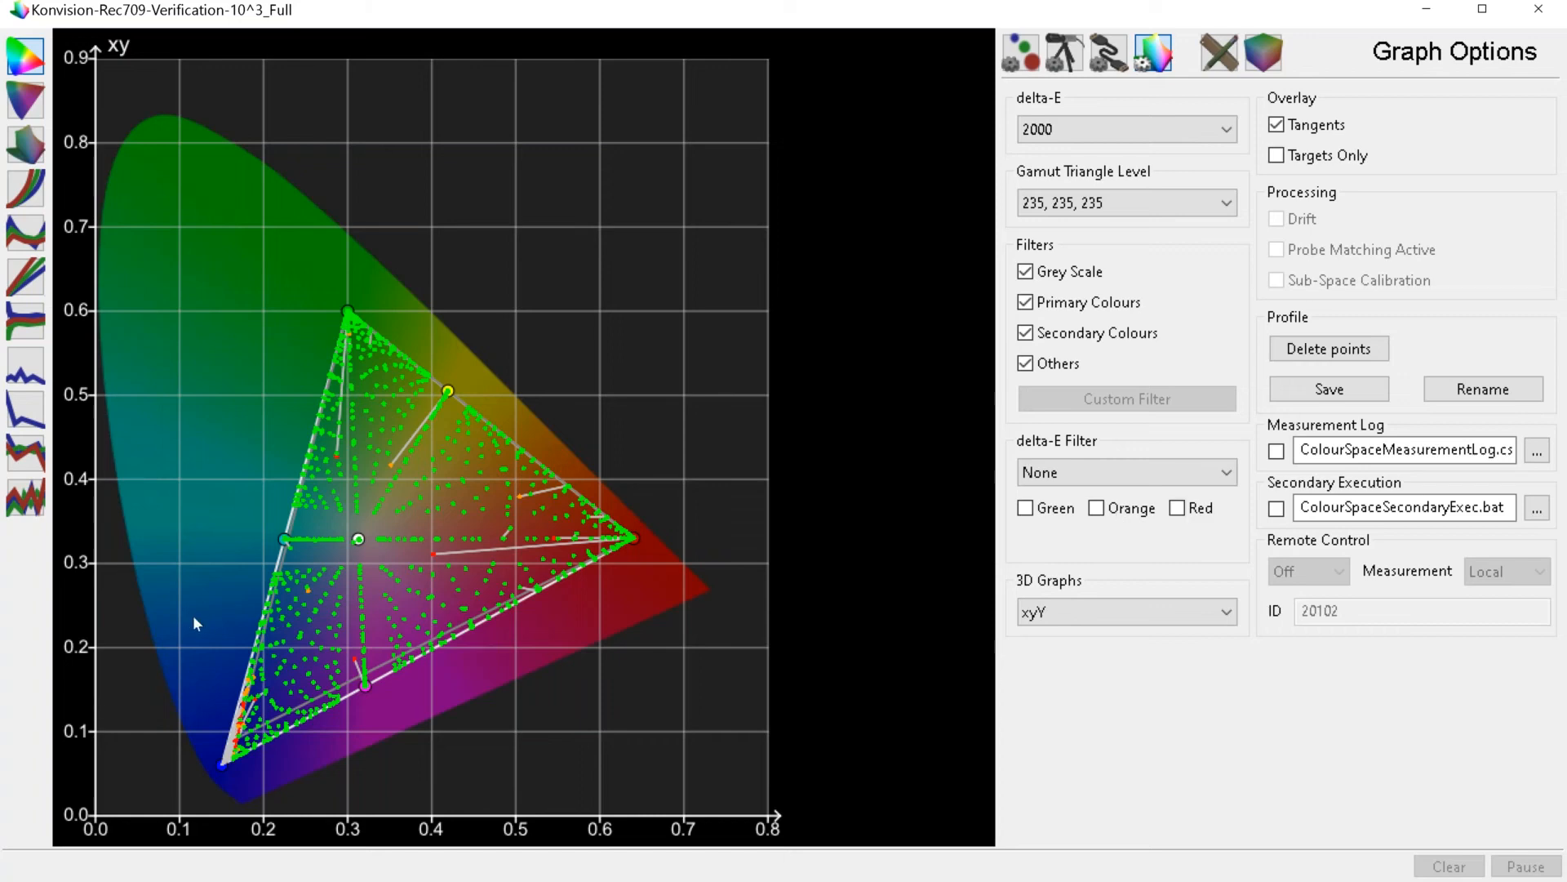
drag(296, 617, 400, 565)
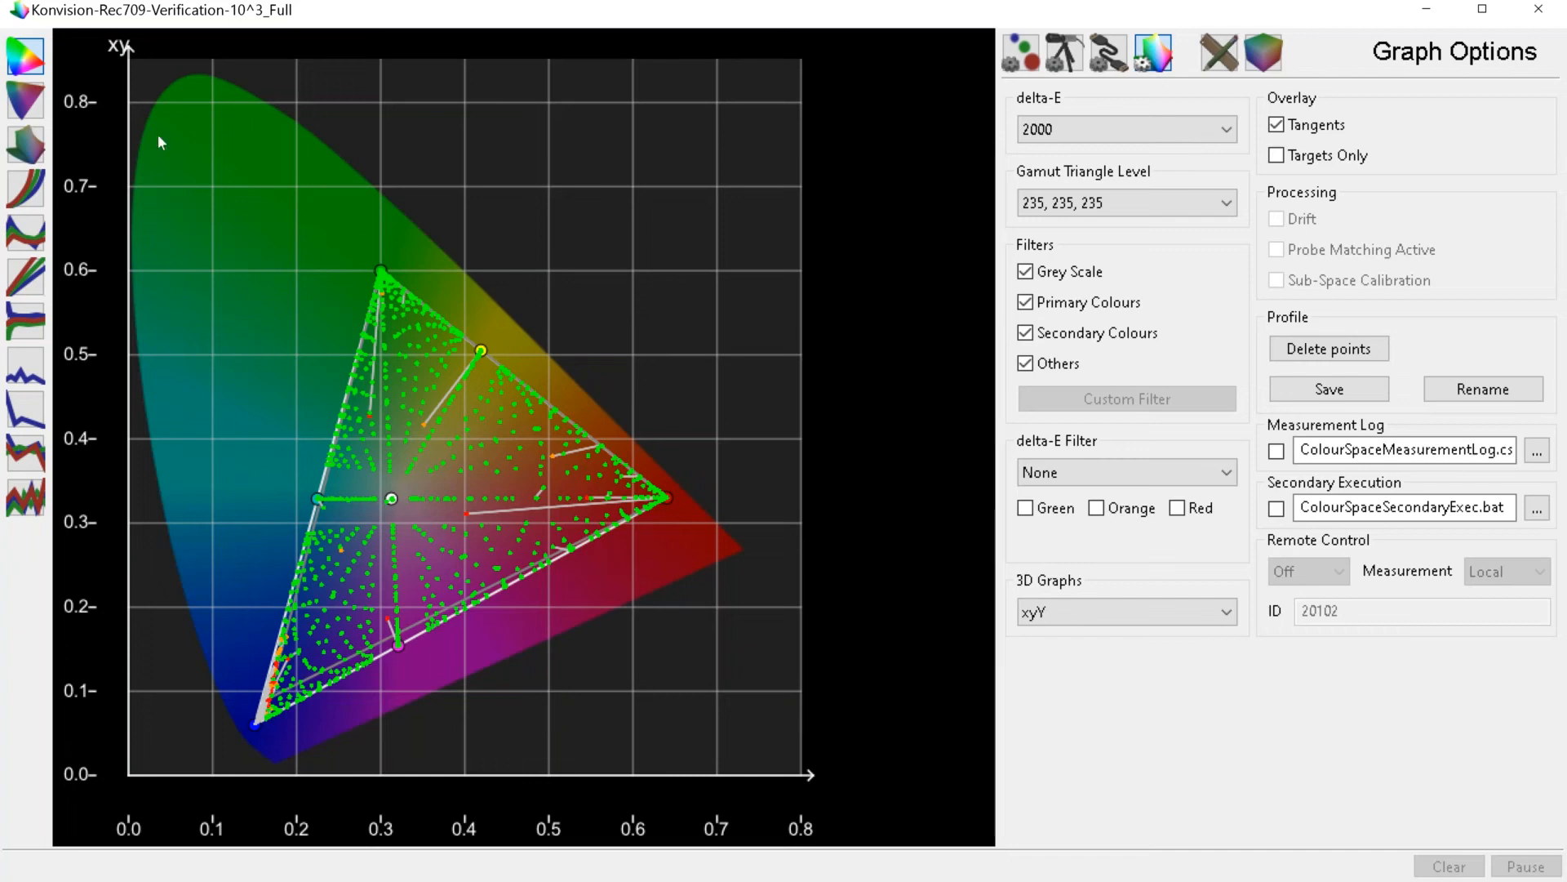
Show the profile's 3D xyY graph and examine the measured points from several angles.
click(34, 135)
drag(774, 438, 545, 537)
drag(250, 357, 668, 707)
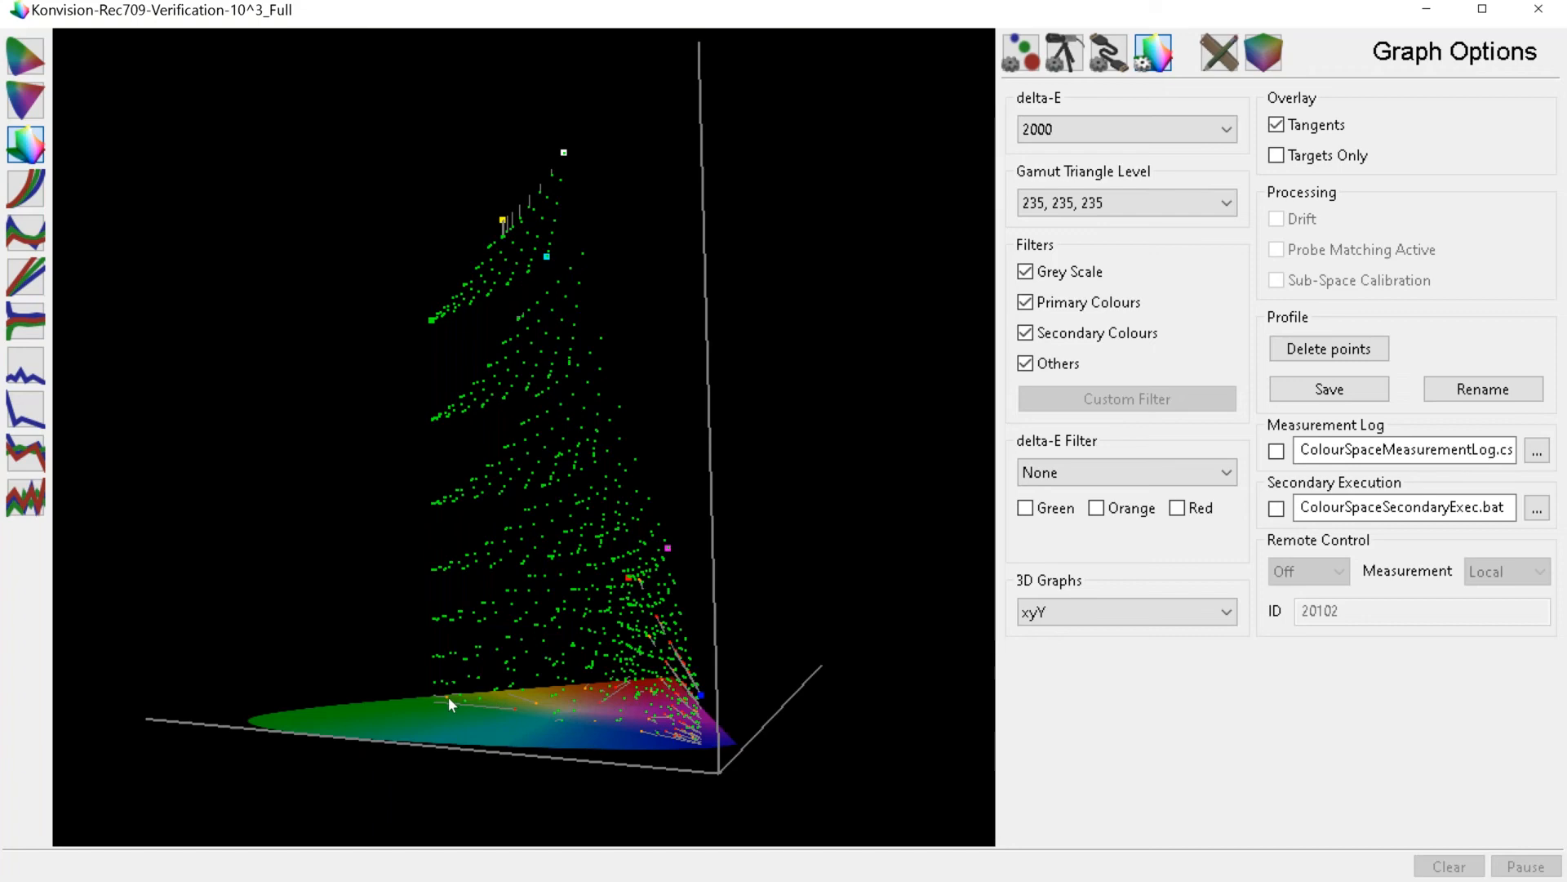
drag(570, 514, 187, 424)
drag(635, 475, 406, 503)
drag(770, 480, 611, 470)
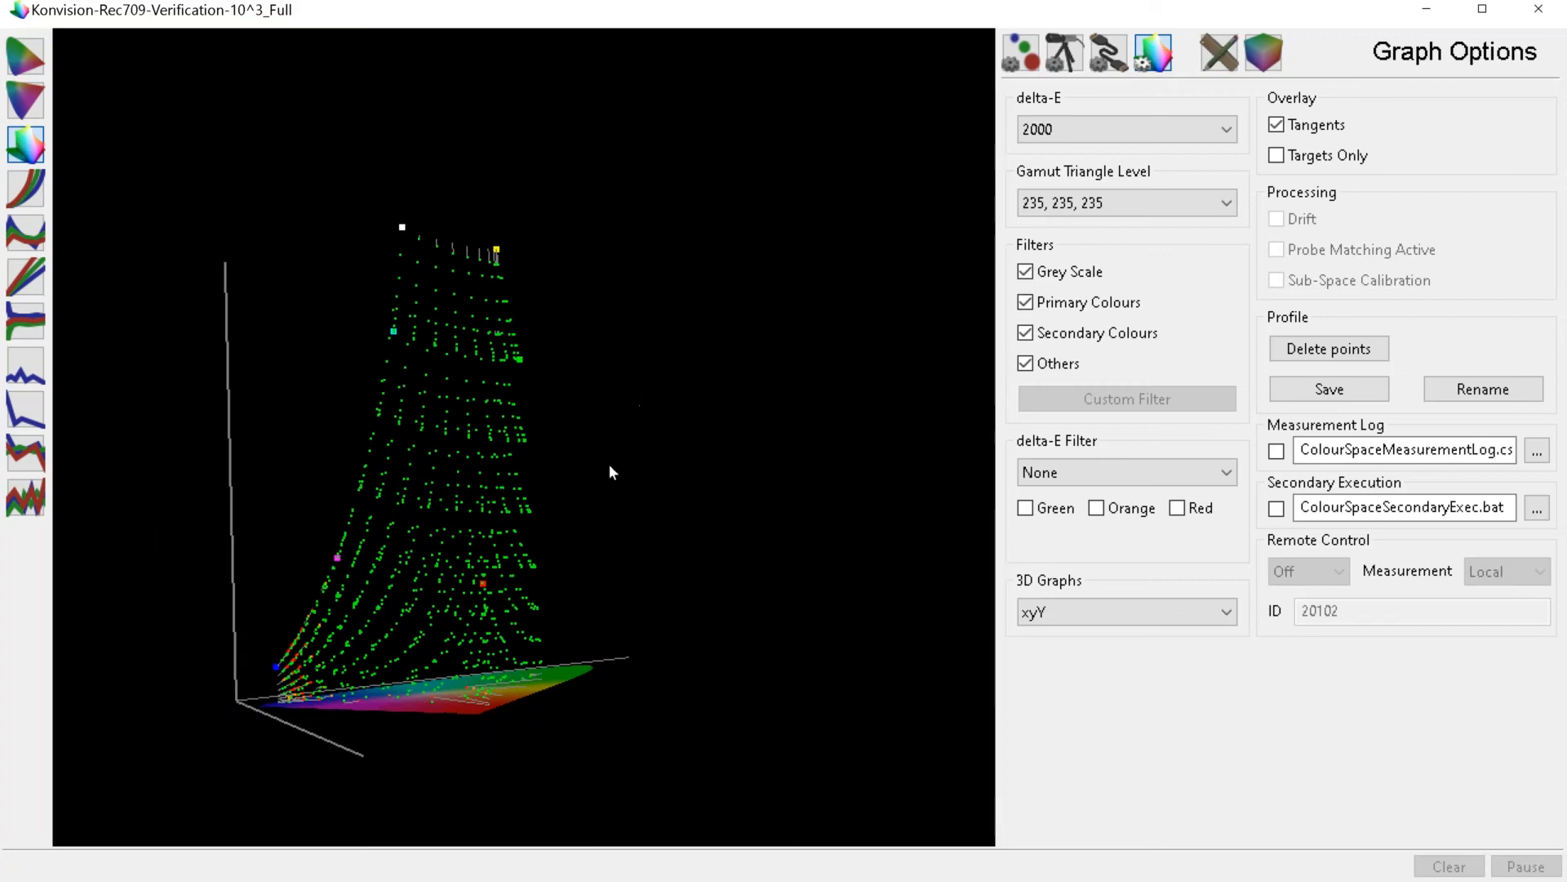
drag(274, 463, 621, 498)
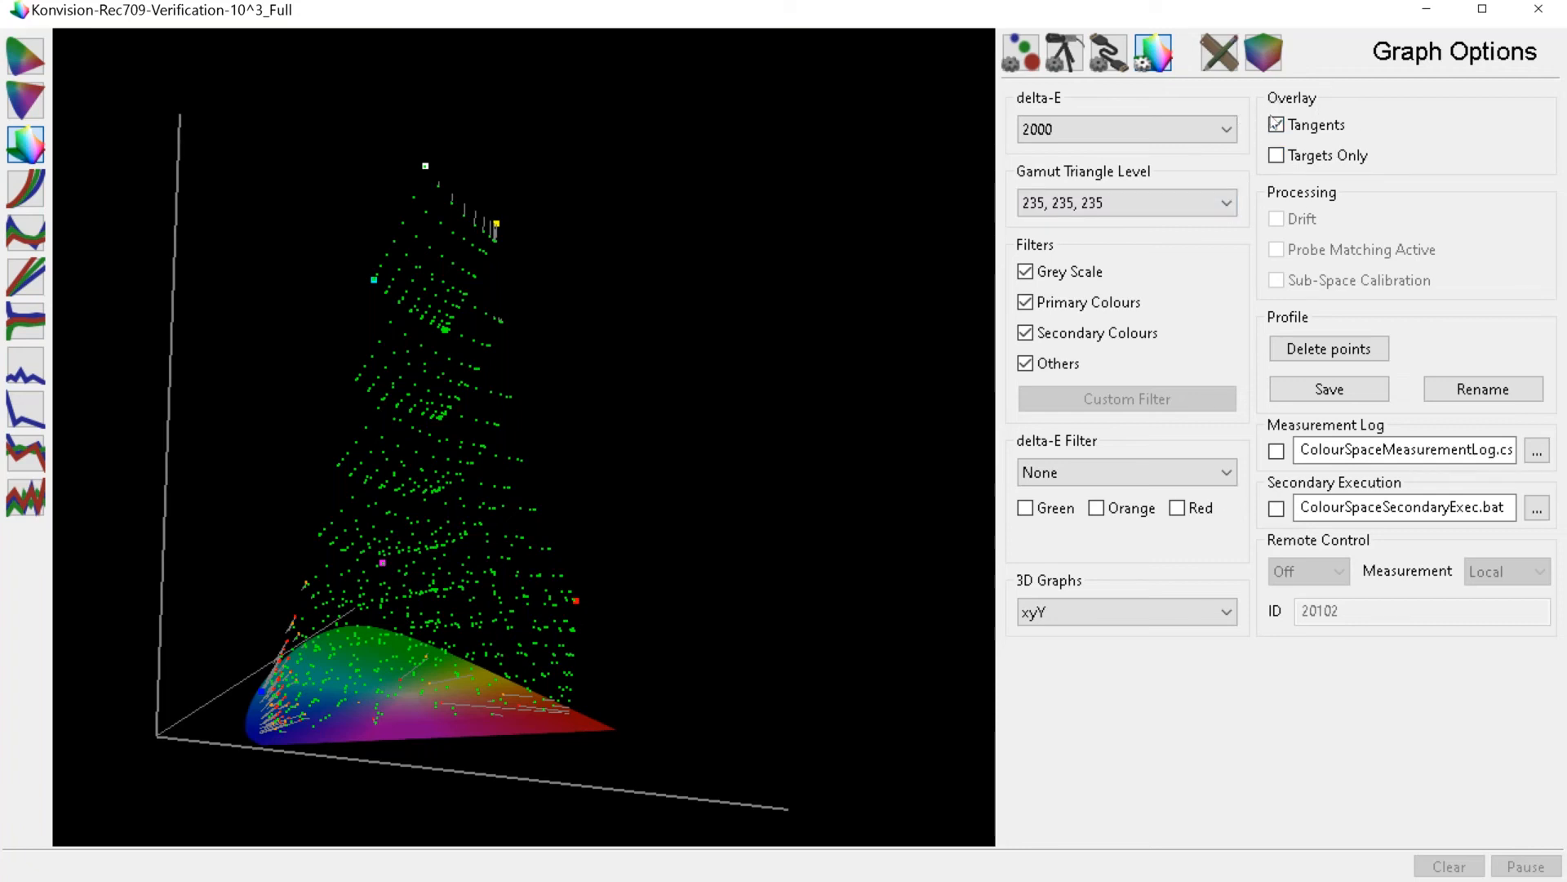
Toggle the Tangents overlay off and on again to compare the 3D graph with and without the error lines.
click(1275, 124)
click(1276, 124)
click(1276, 125)
click(1277, 127)
click(1276, 126)
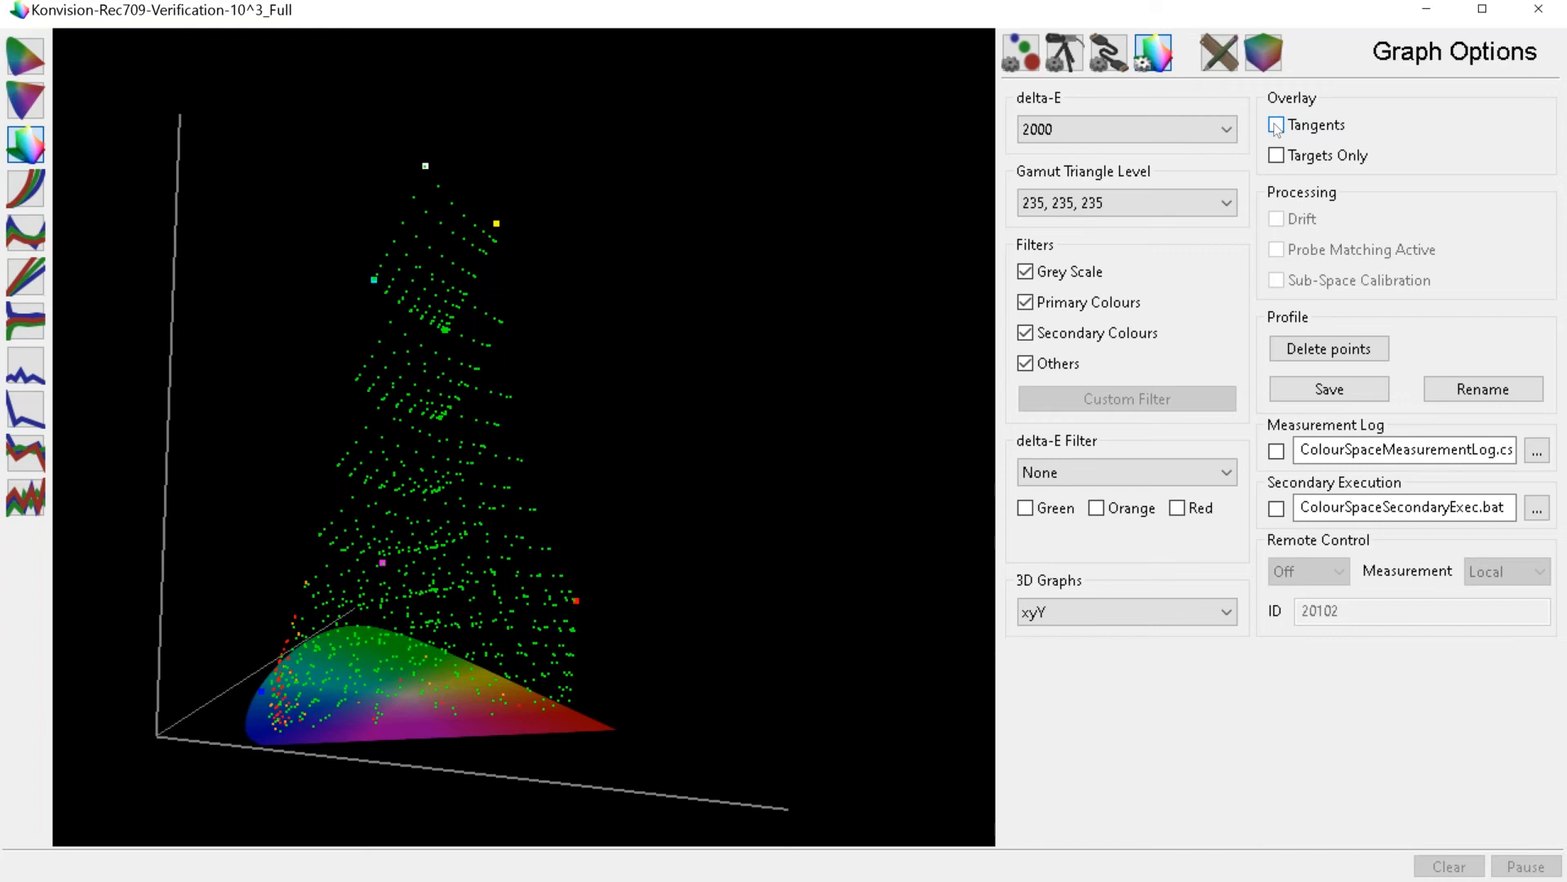
click(1277, 126)
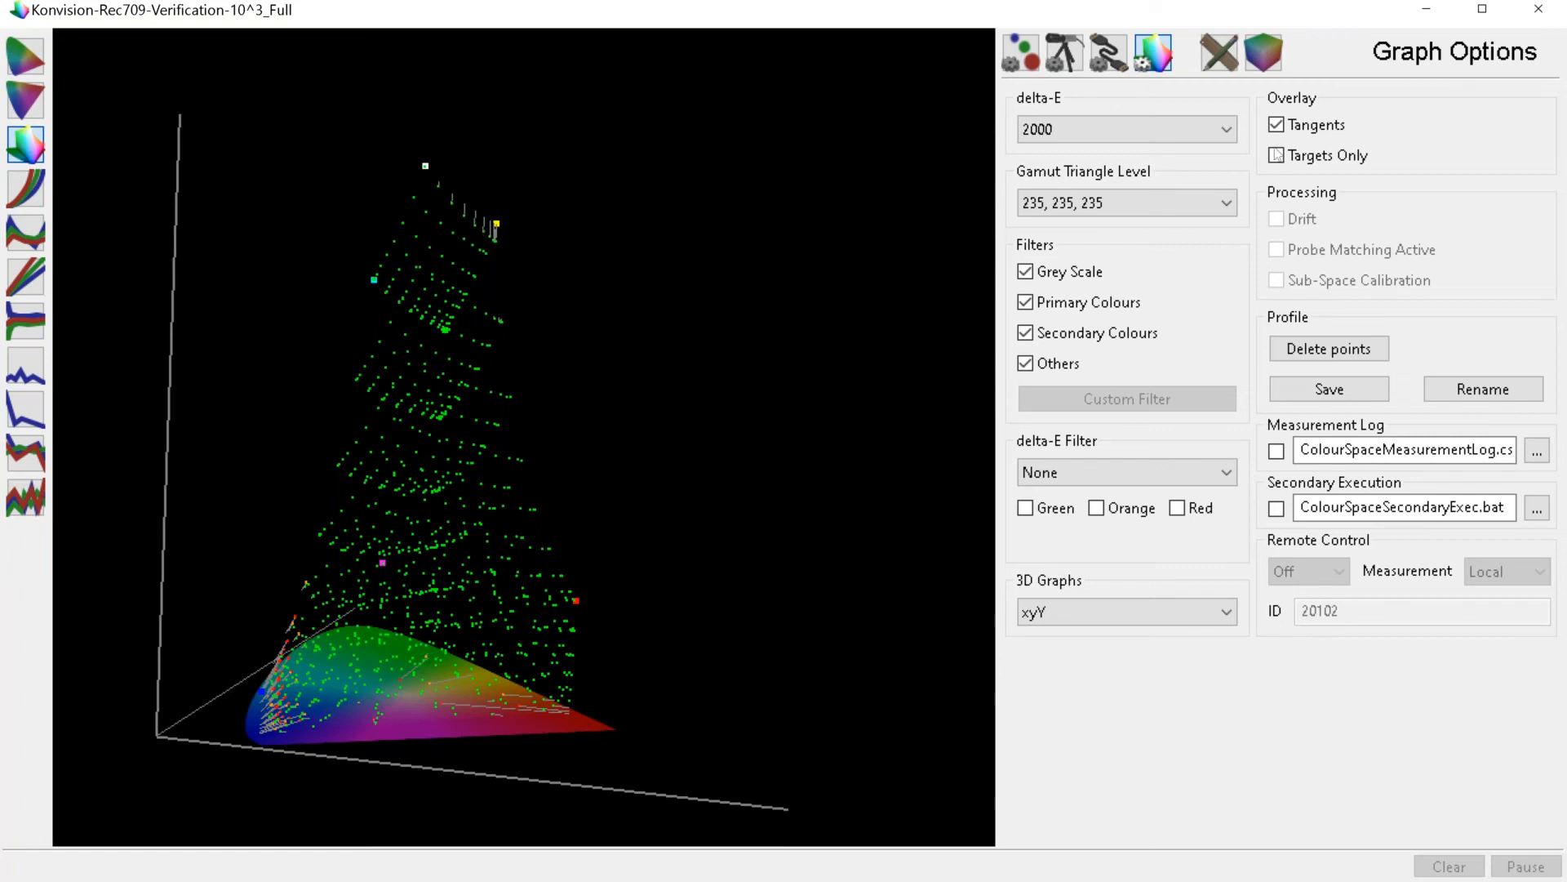
Enable the Targets Only overlay with Tangents off and examine the target points in the 3D graph from several angles.
click(1331, 156)
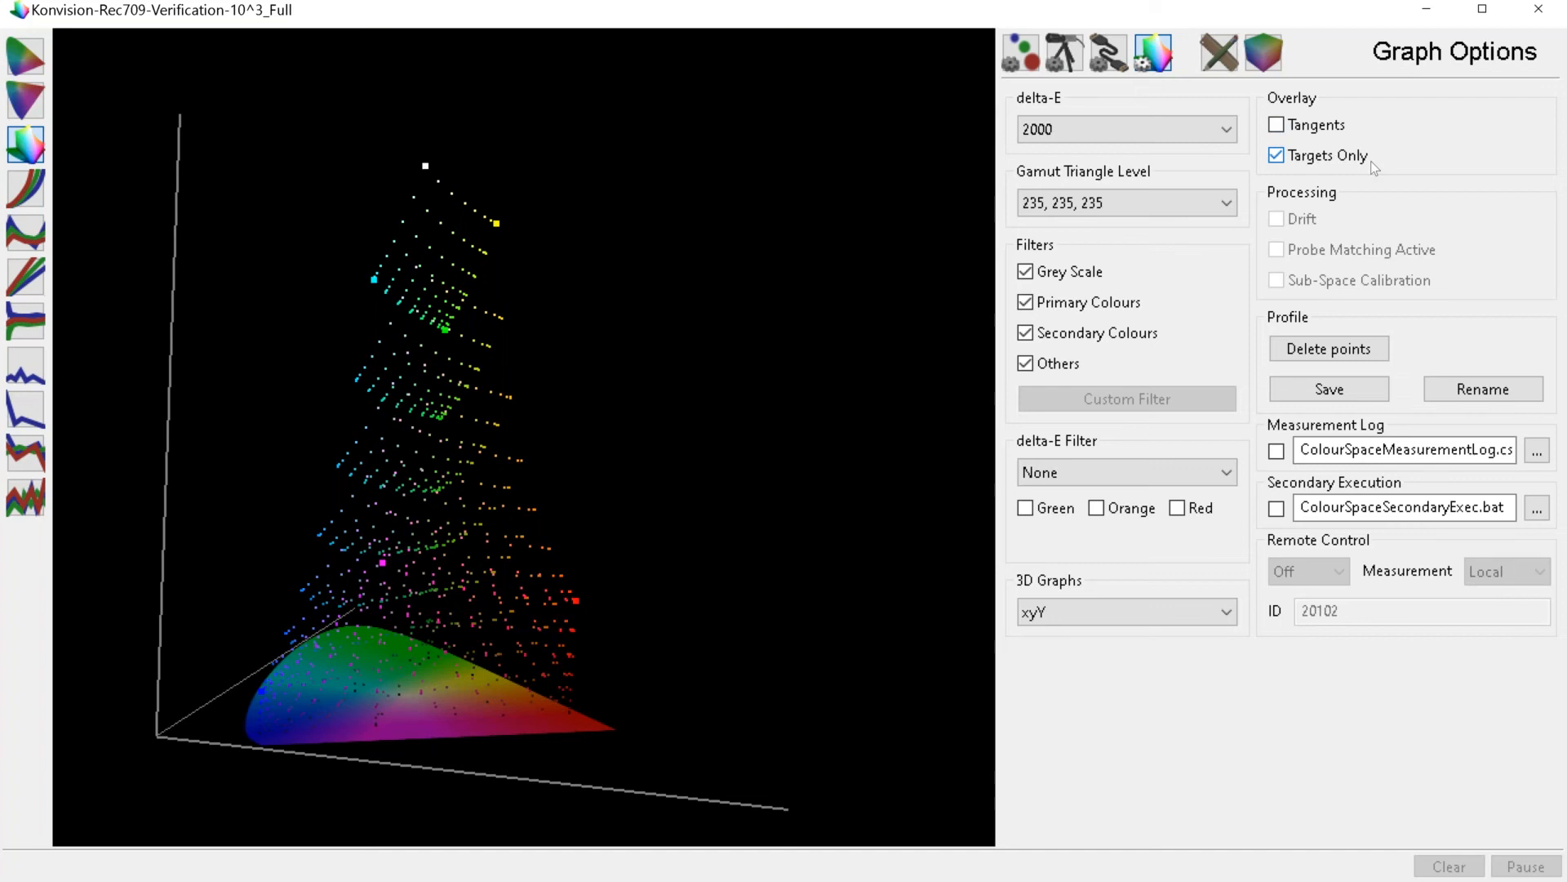
drag(480, 516, 583, 447)
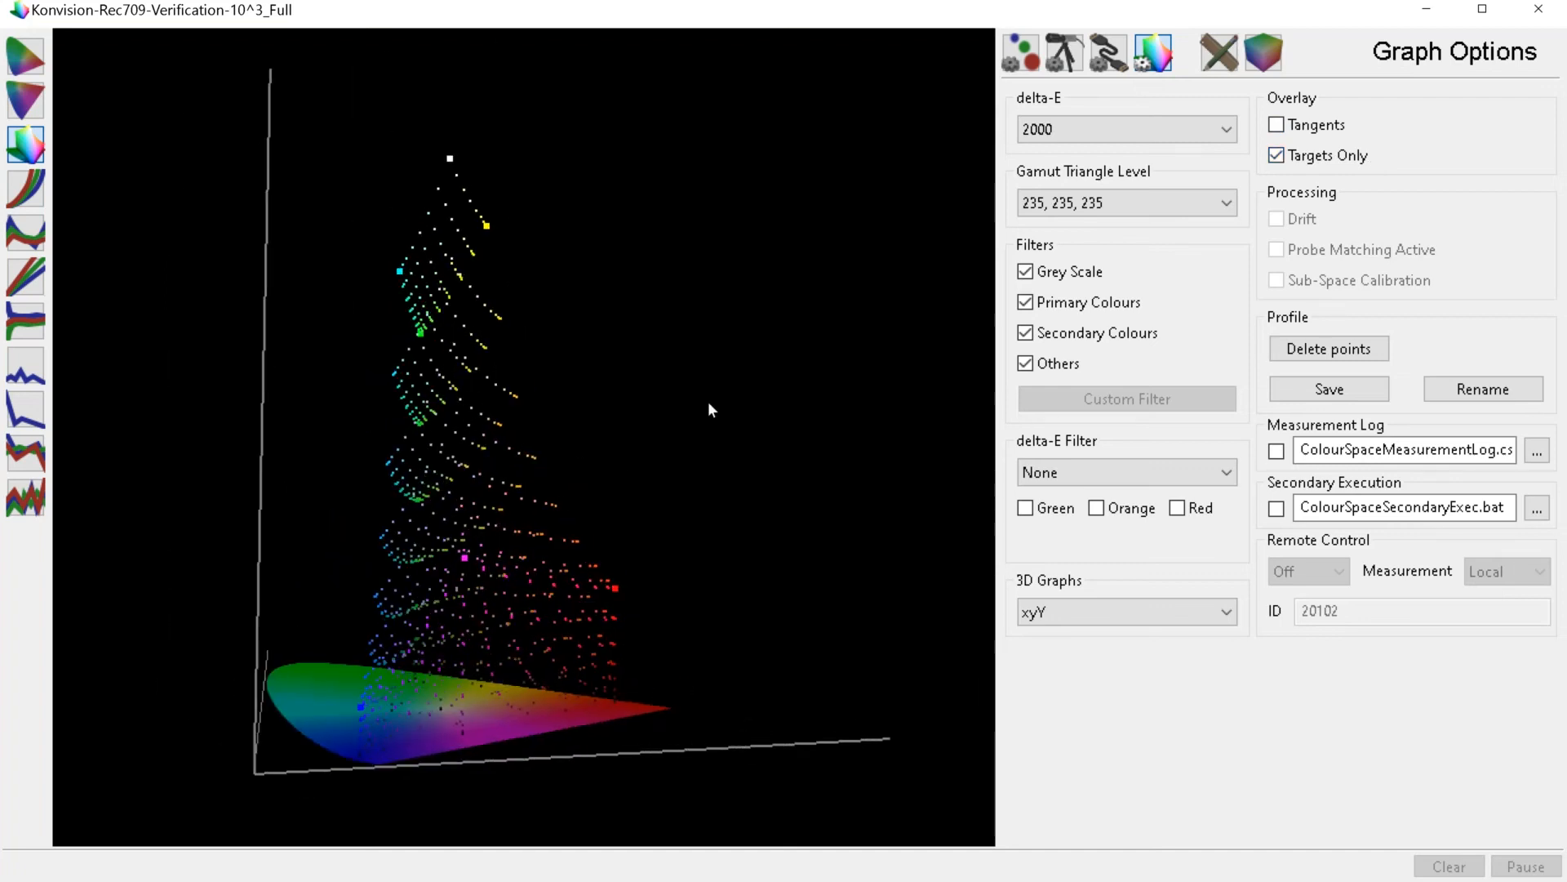
drag(764, 415, 916, 578)
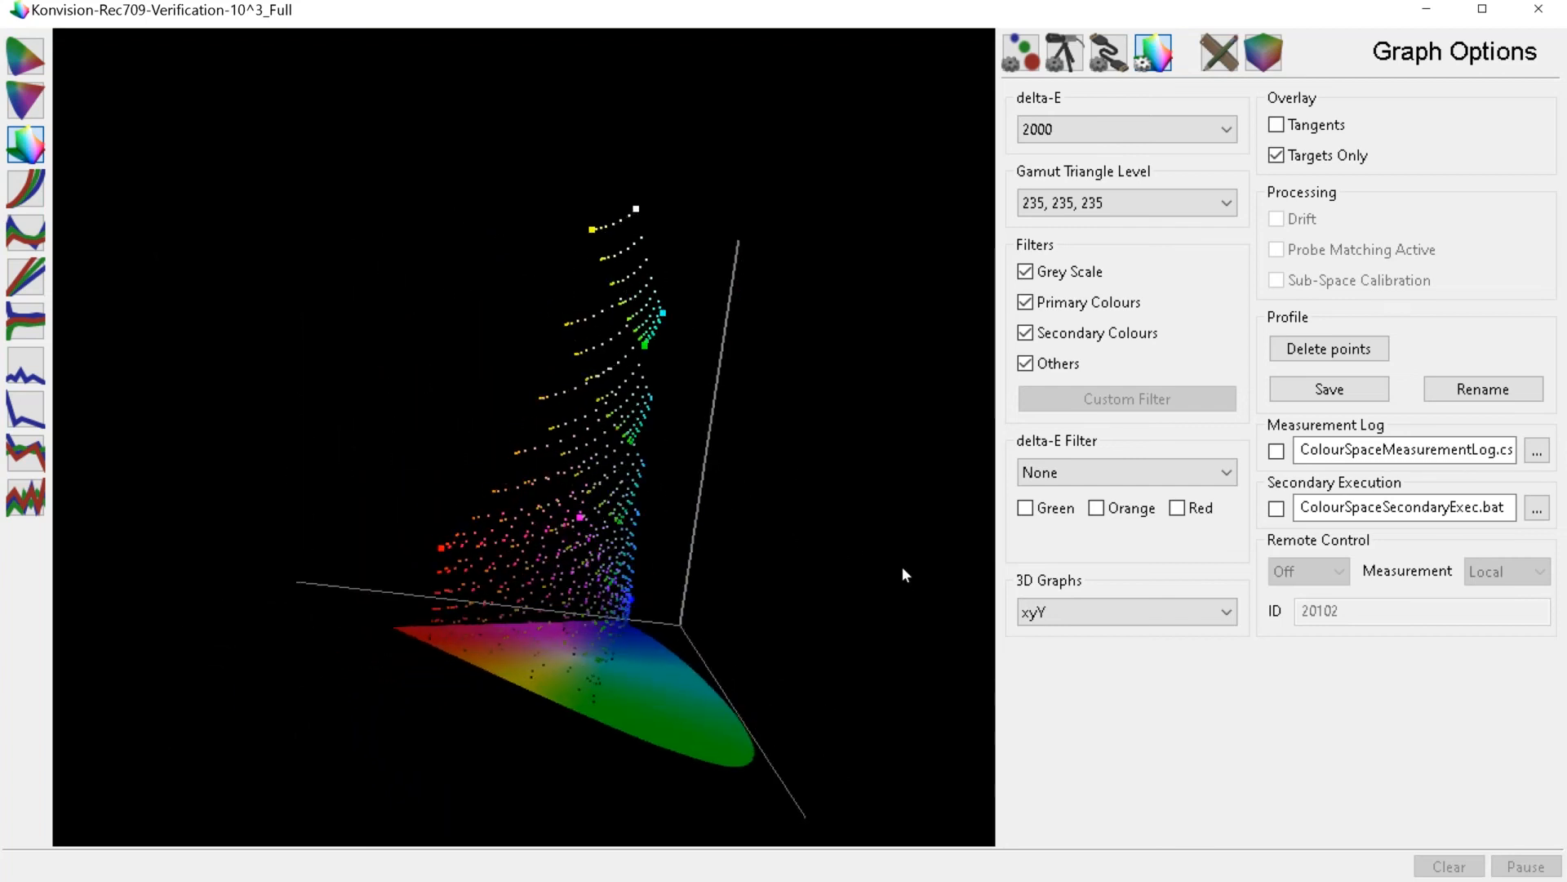
drag(872, 473, 830, 435)
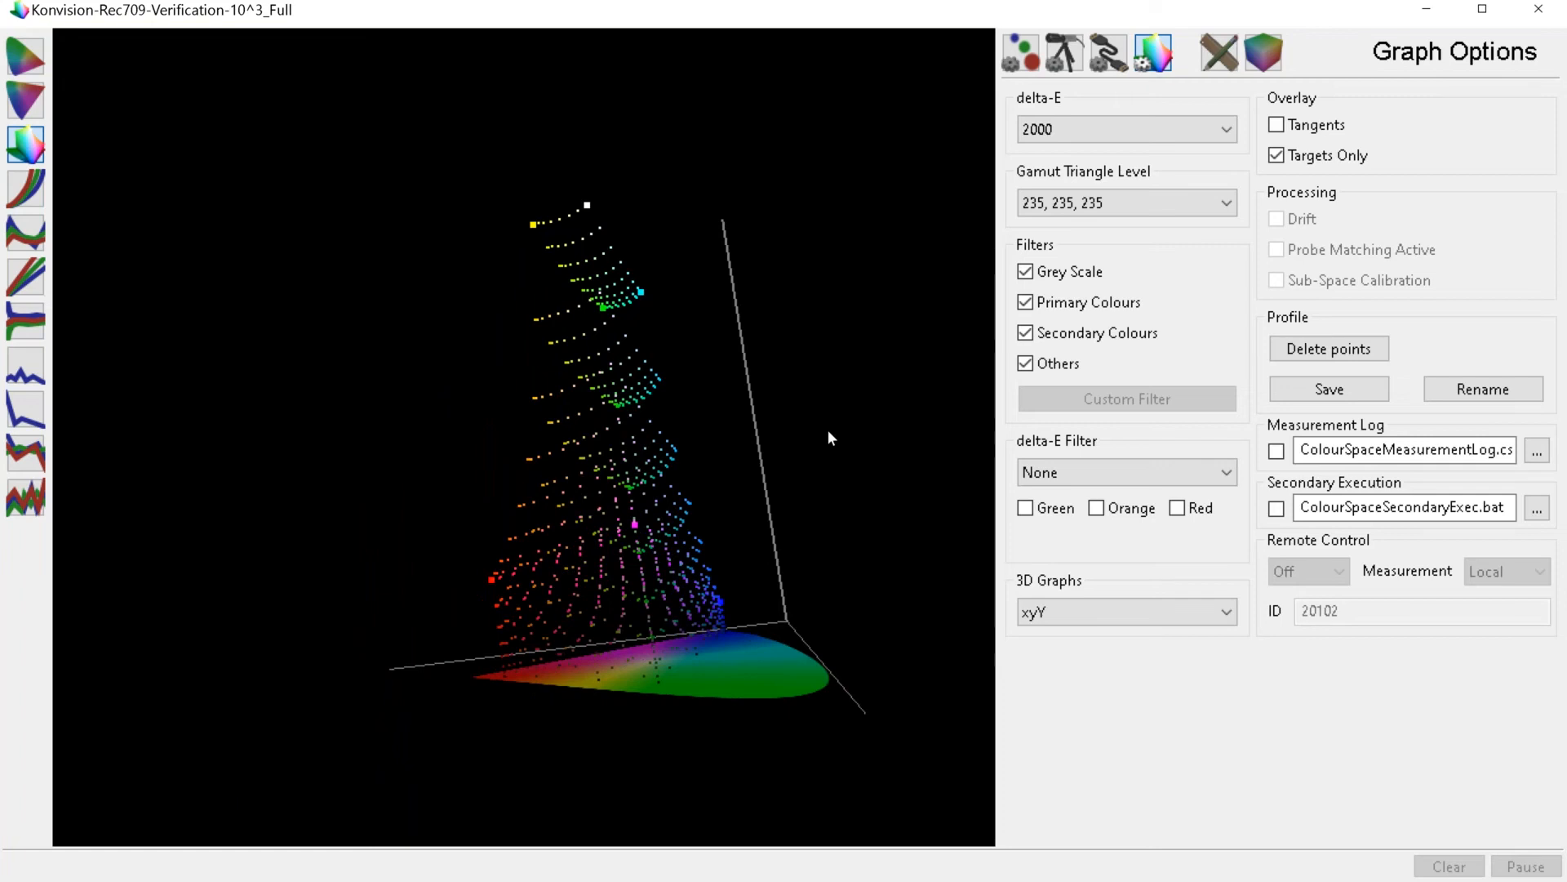
Turn the Tangents overlay on alongside Targets Only and examine the error lines around the 3D graph.
click(1276, 125)
drag(640, 587, 754, 649)
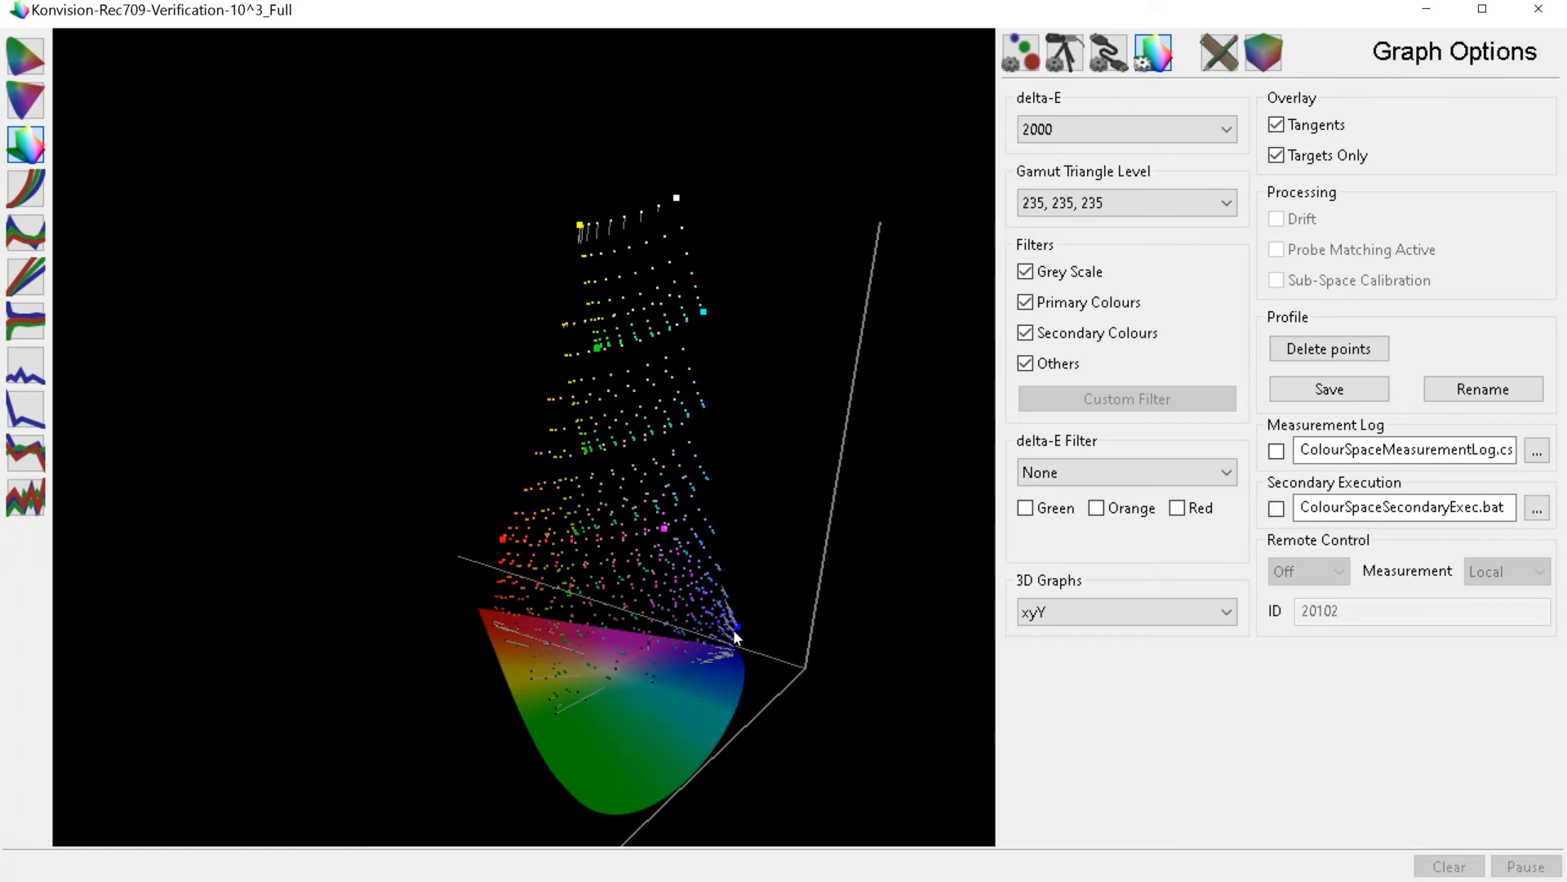
drag(384, 523, 844, 482)
drag(931, 529, 884, 460)
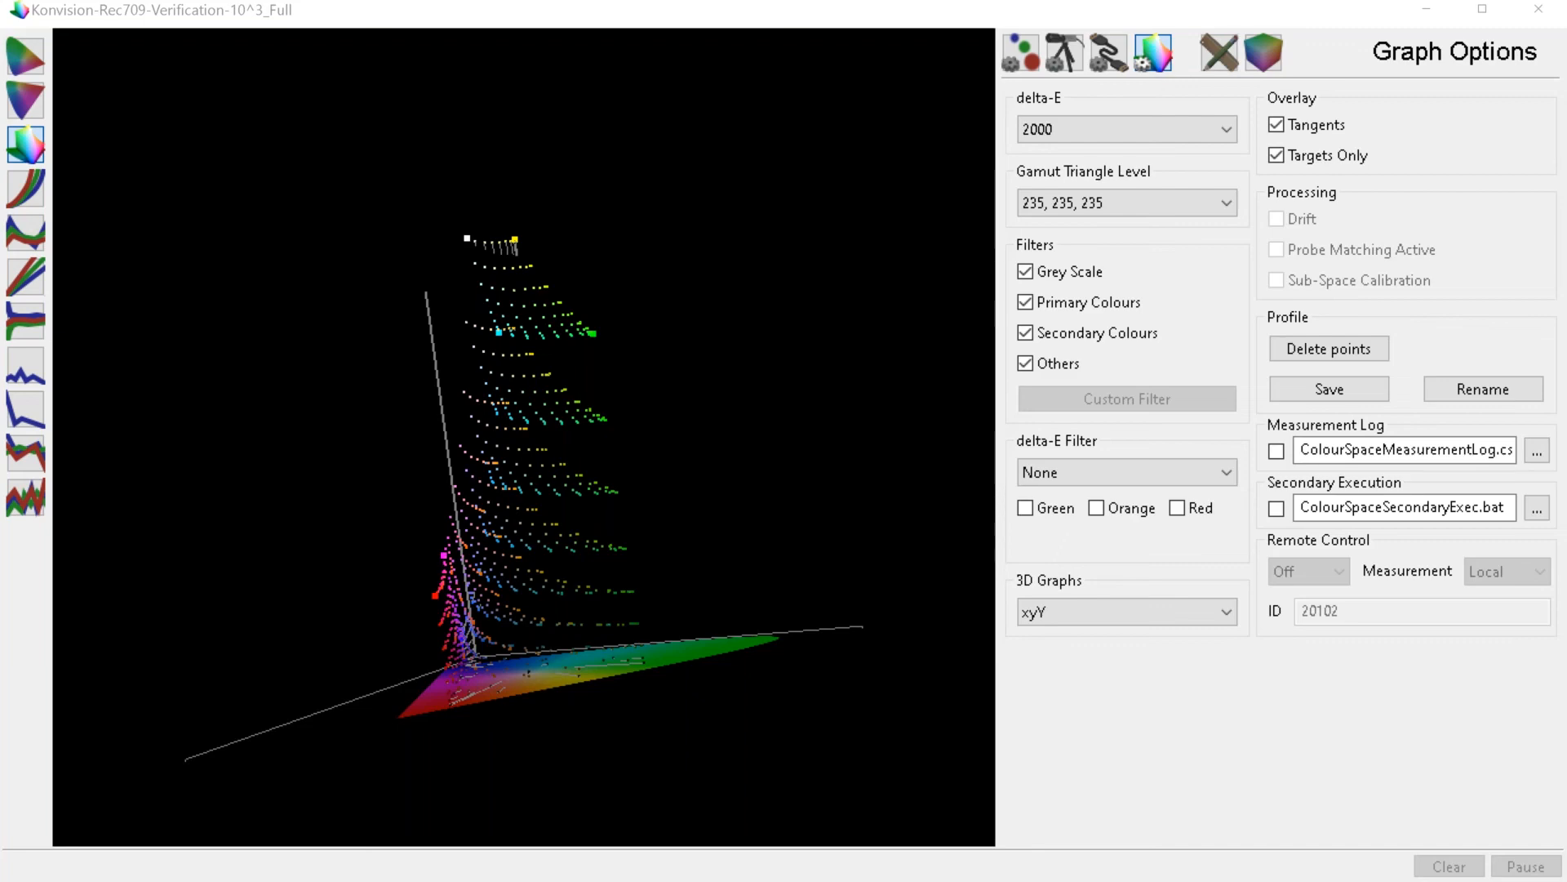
Switch to the Light Illusion website in Chrome, maximise its window and open the ColourSpace Guides page.
drag(0, 88, 683, 88)
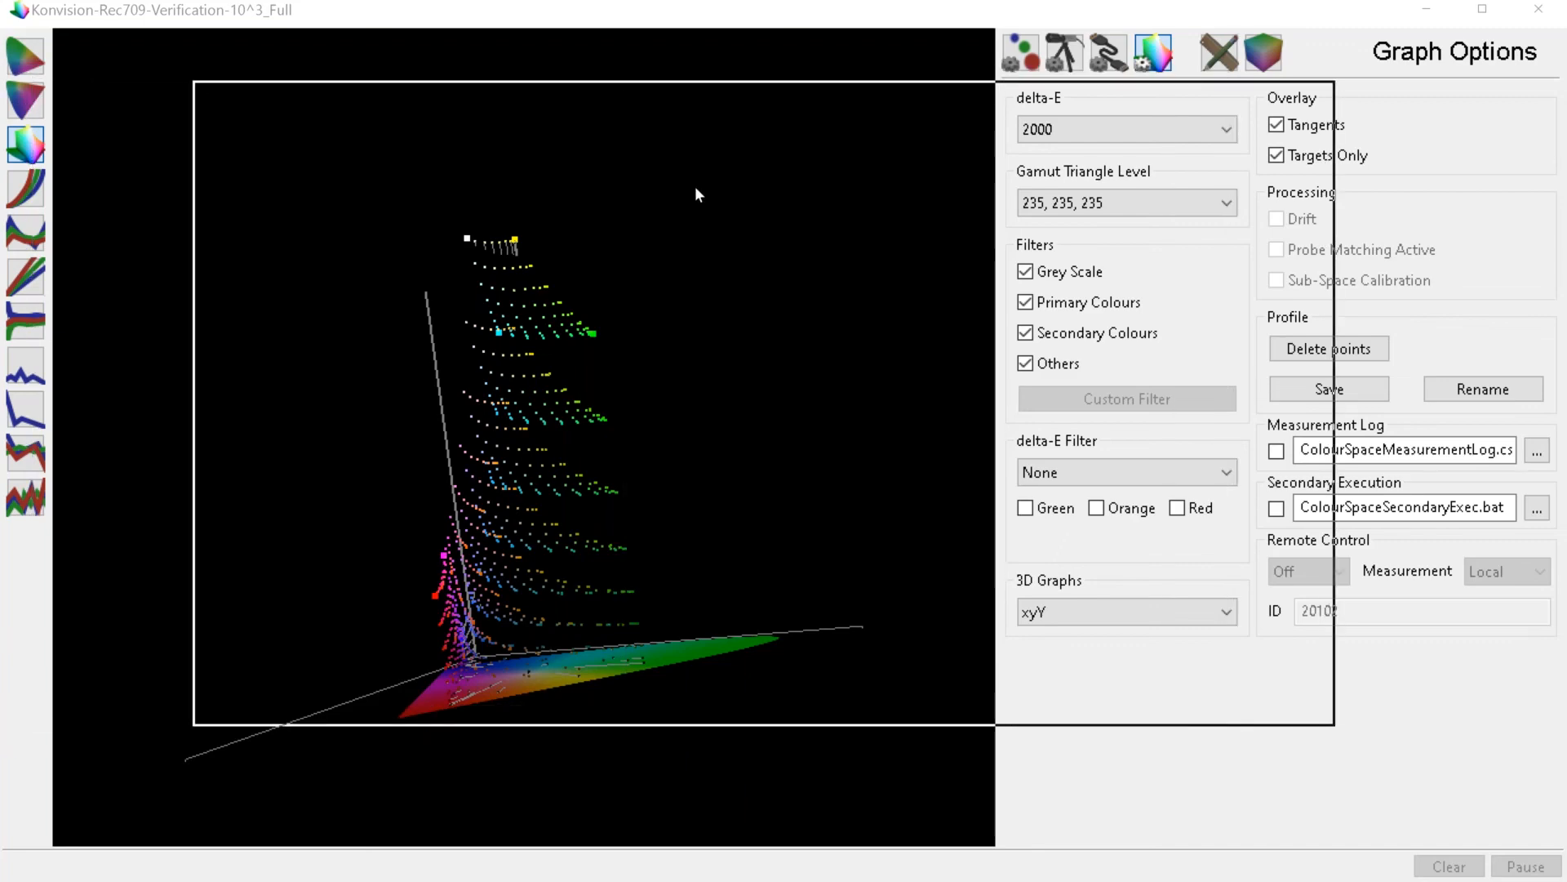
drag(696, 193, 697, 193)
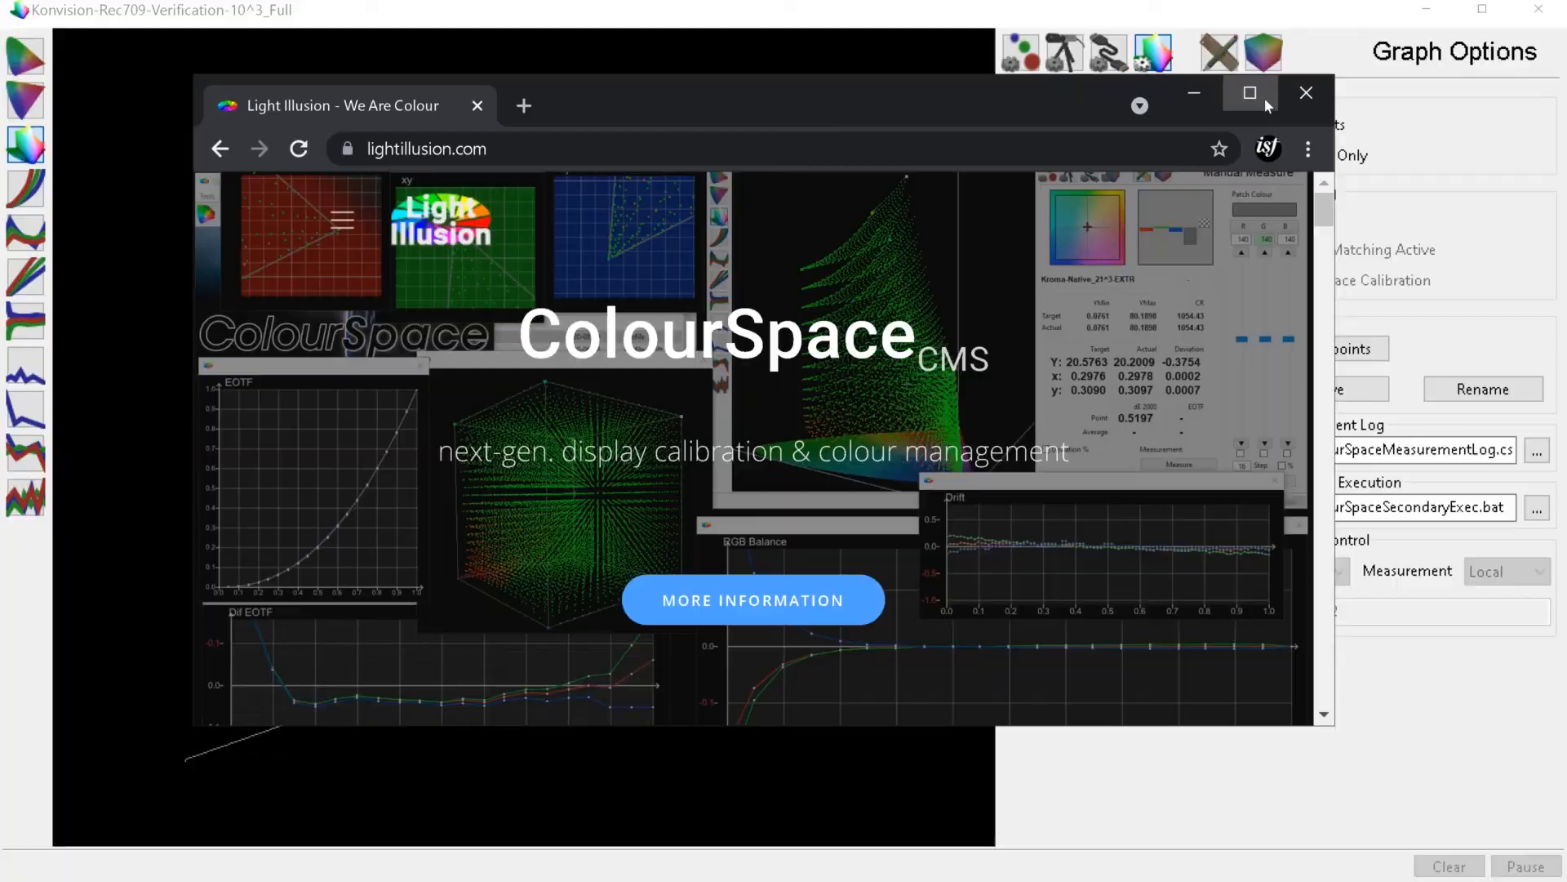
click(1267, 95)
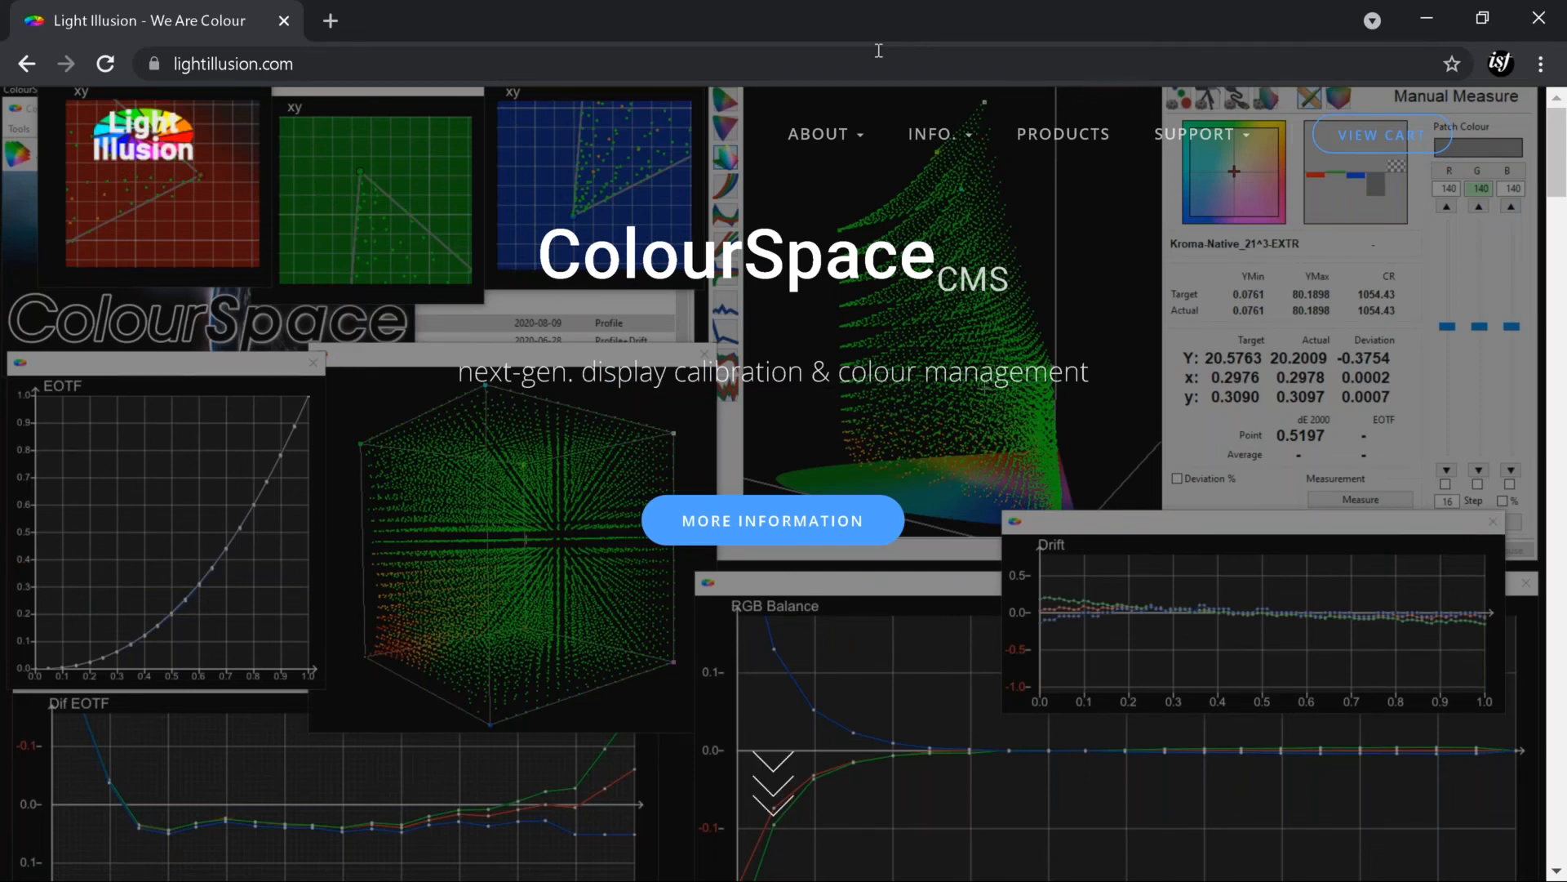
mouse_move(1200, 138)
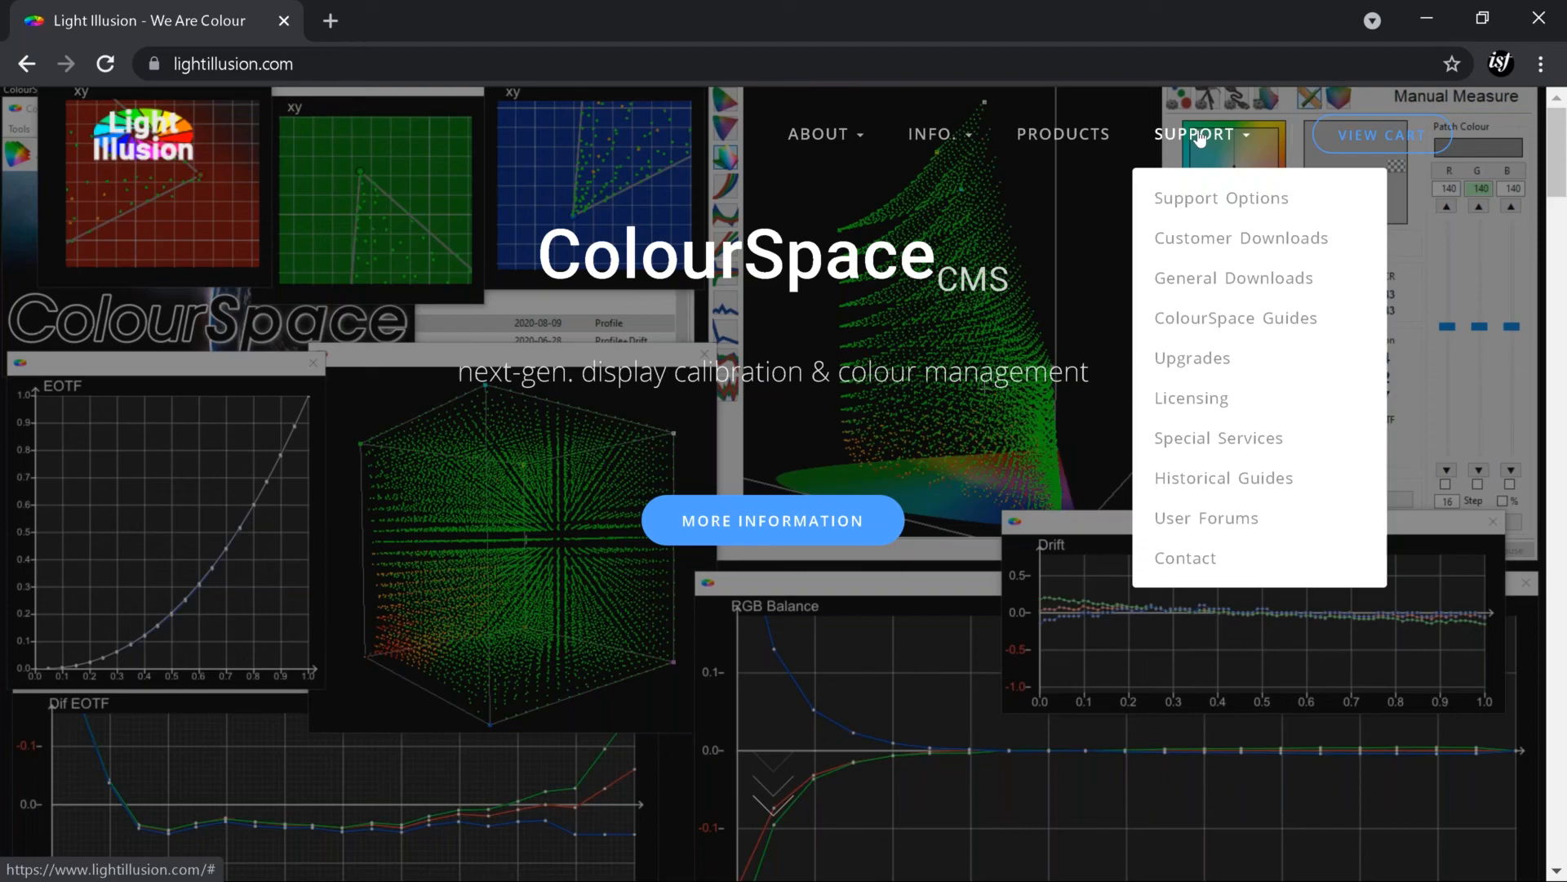
click(1194, 326)
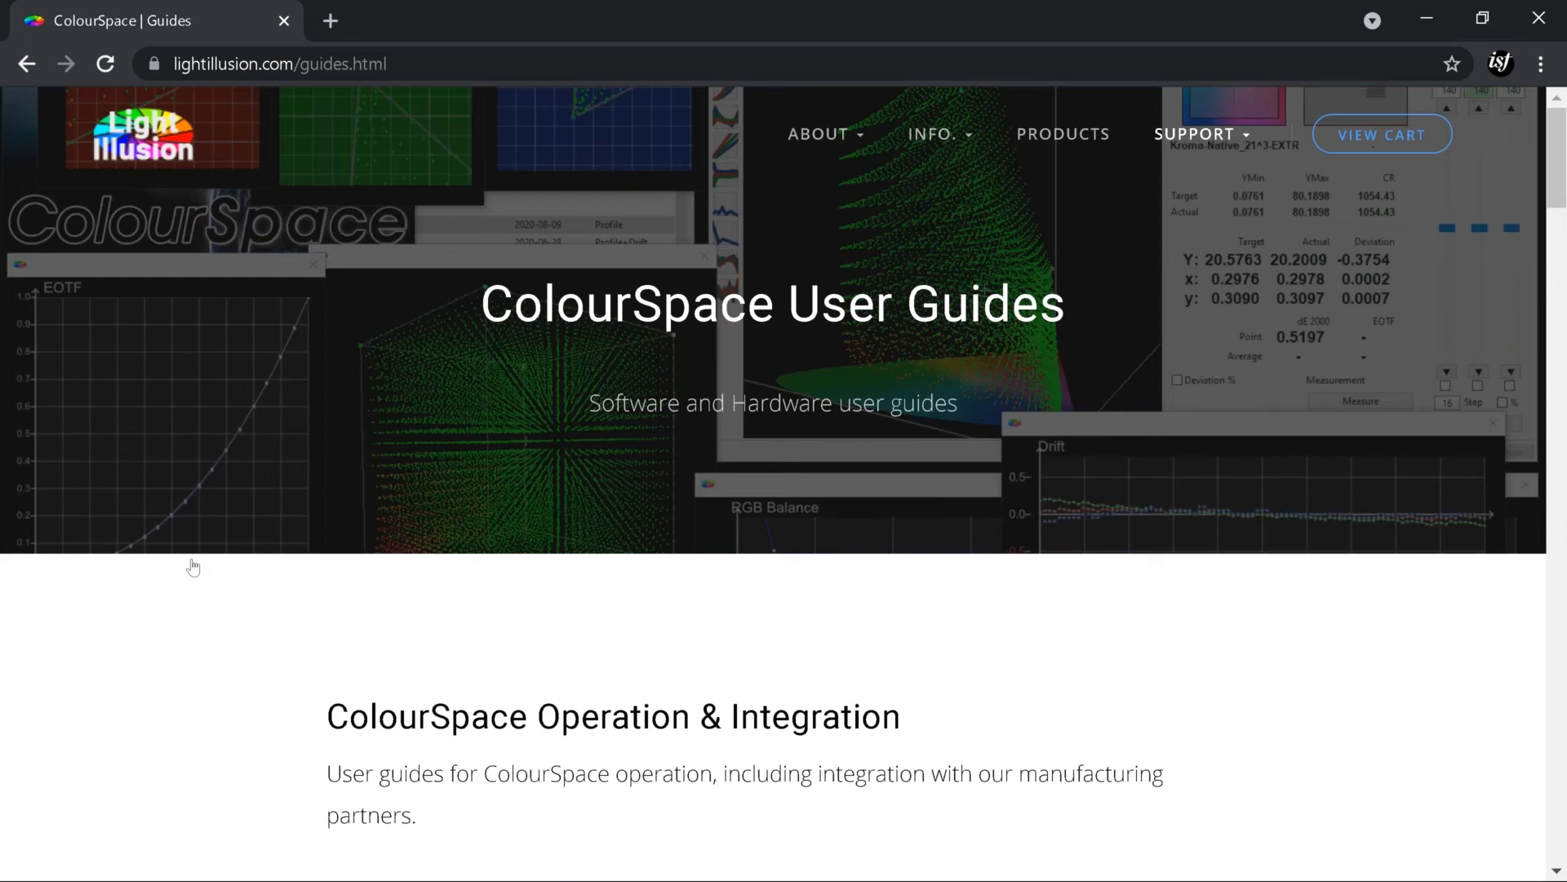
Browse the ColourSpace user guides, including the user manual, 3D LUT calibration and manual calibration entries.
scroll(193, 567, down, 6)
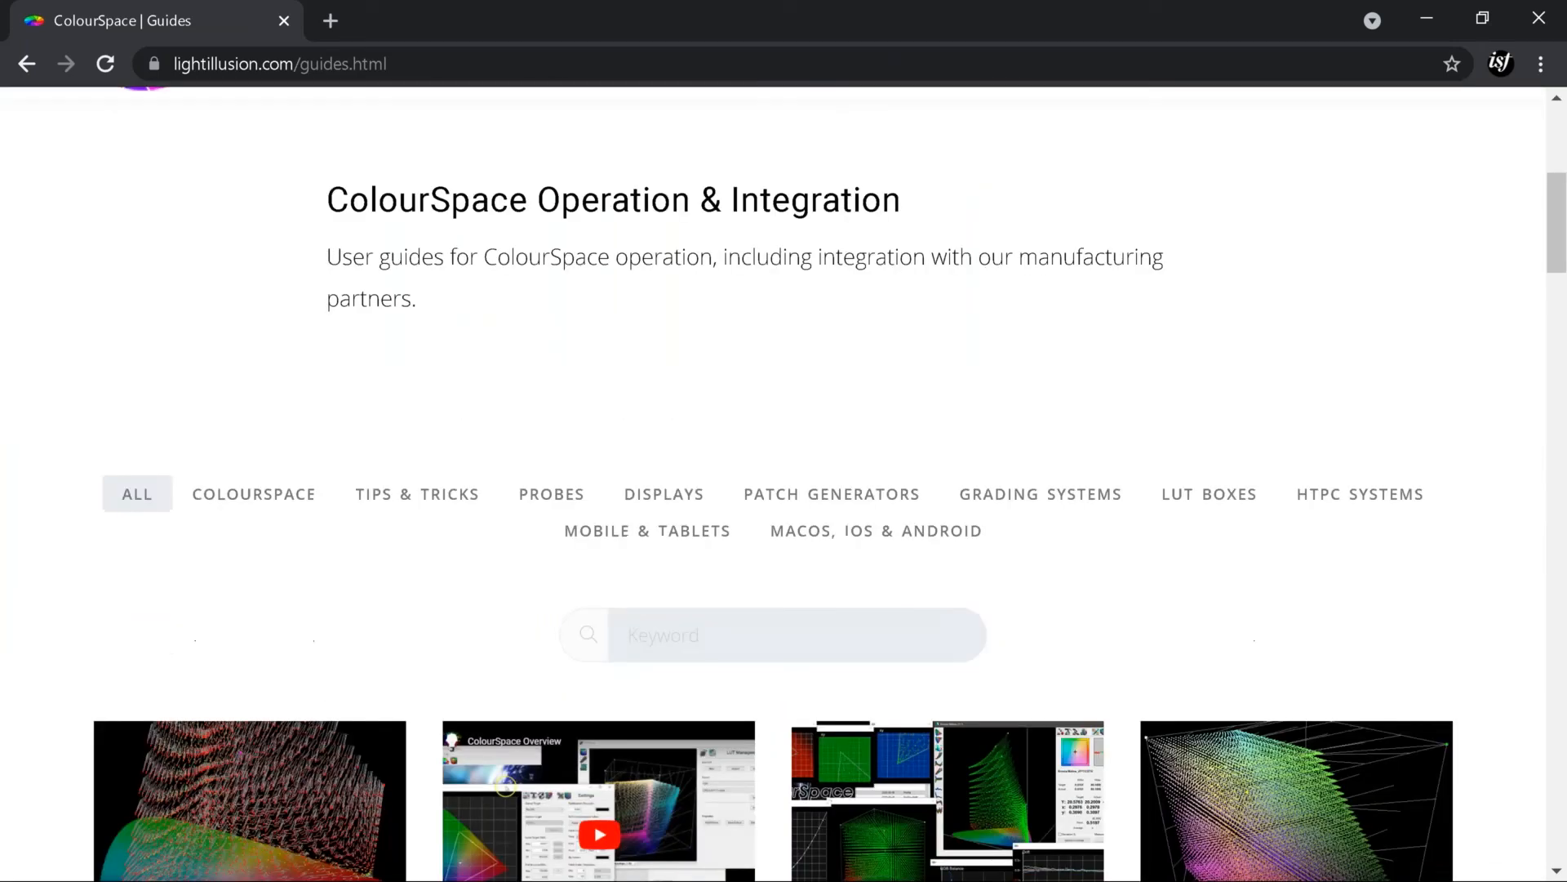
scroll(64, 473, down, 11)
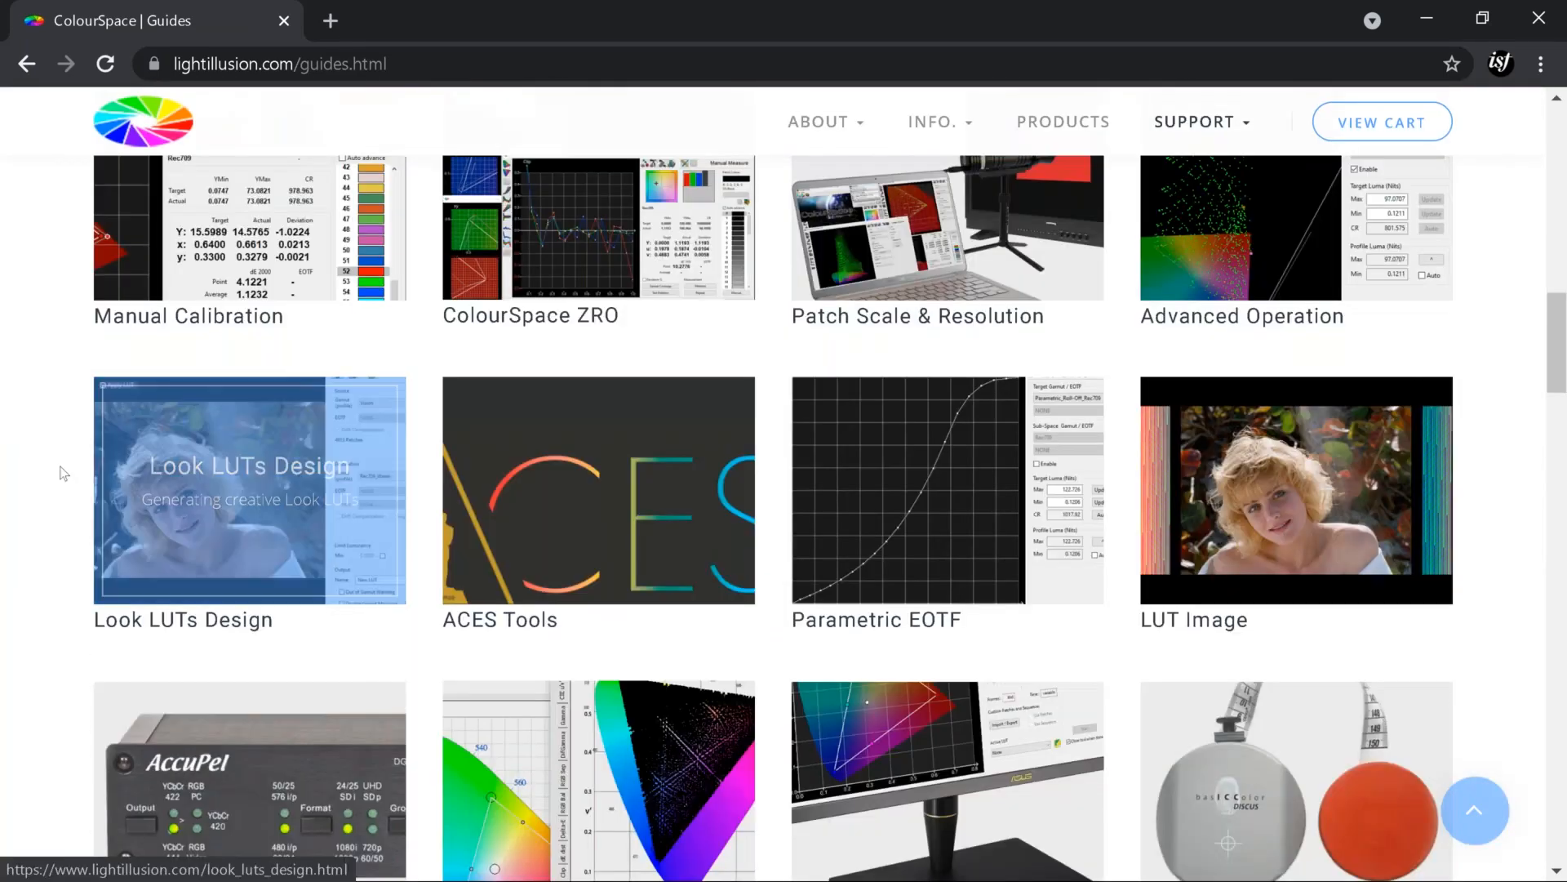
scroll(59, 471, up, 4)
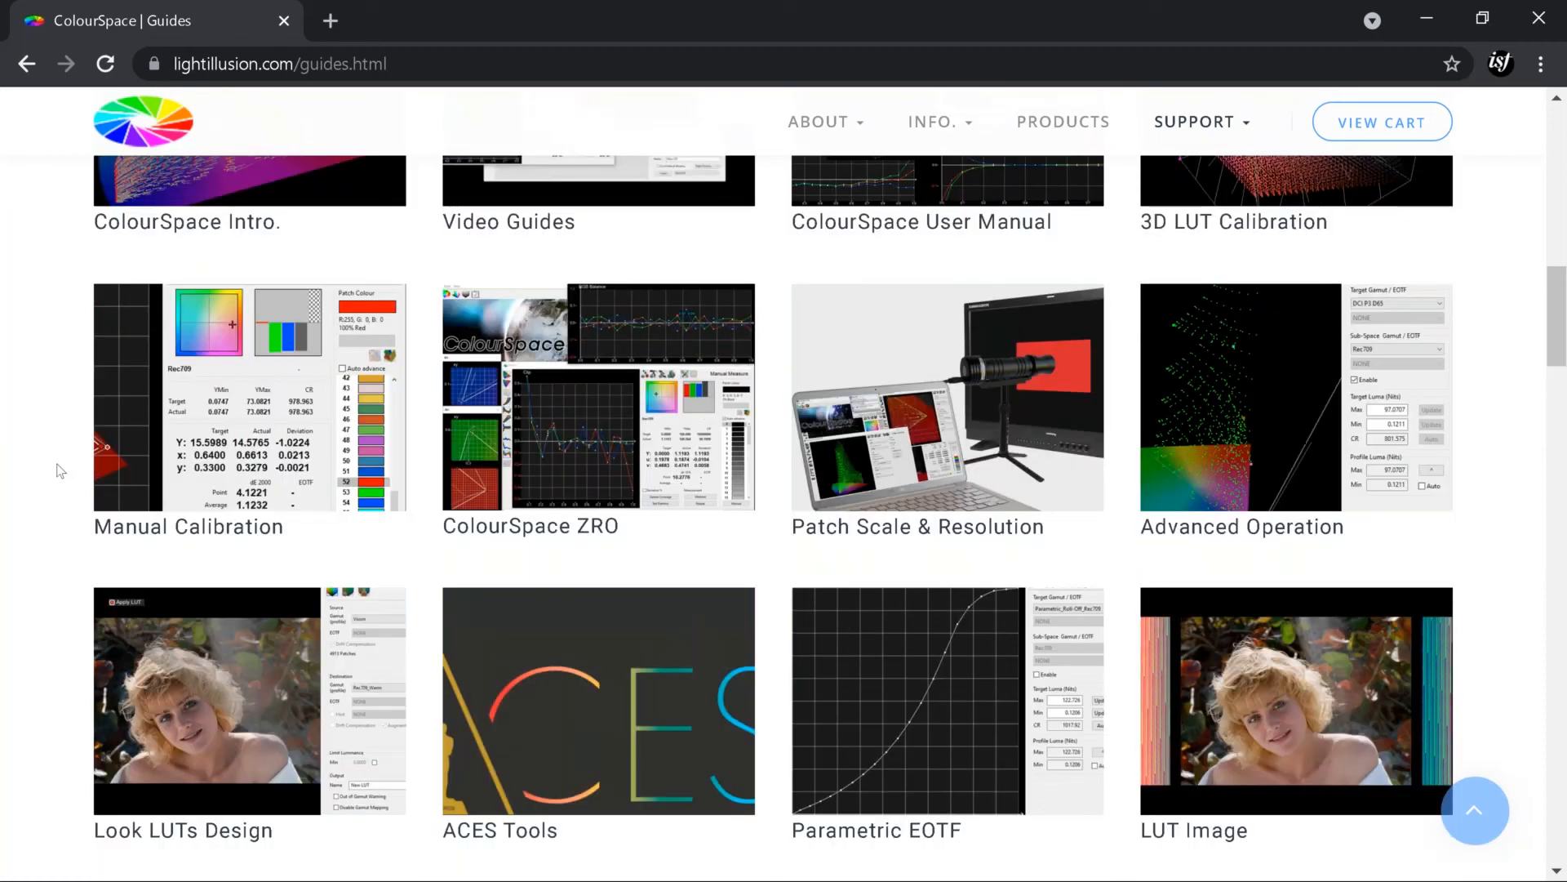
scroll(59, 471, up, 4)
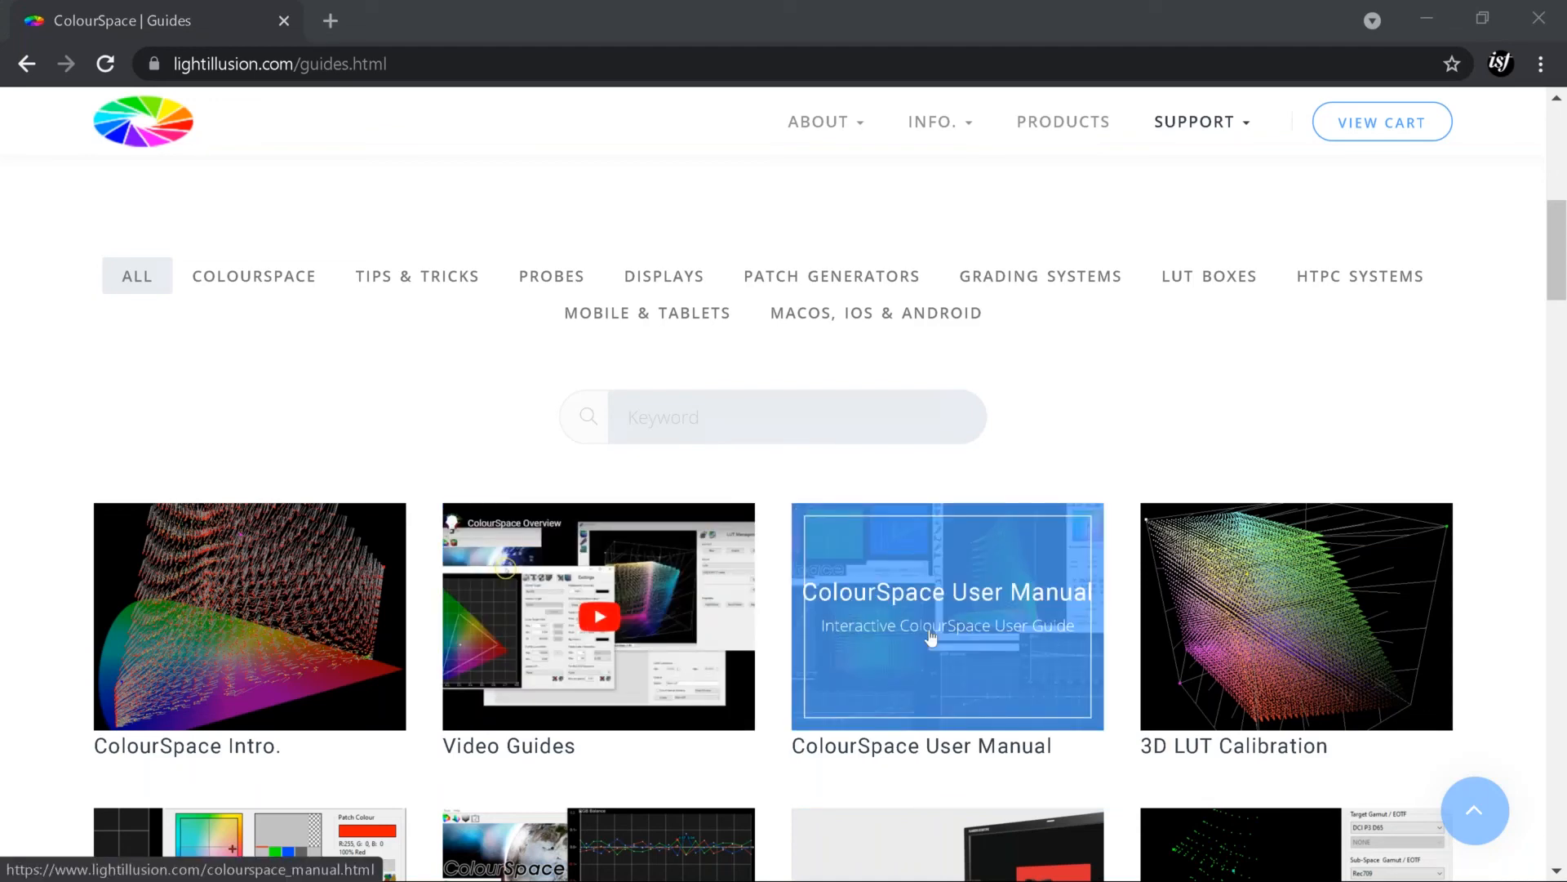
scroll(932, 636, down, 5)
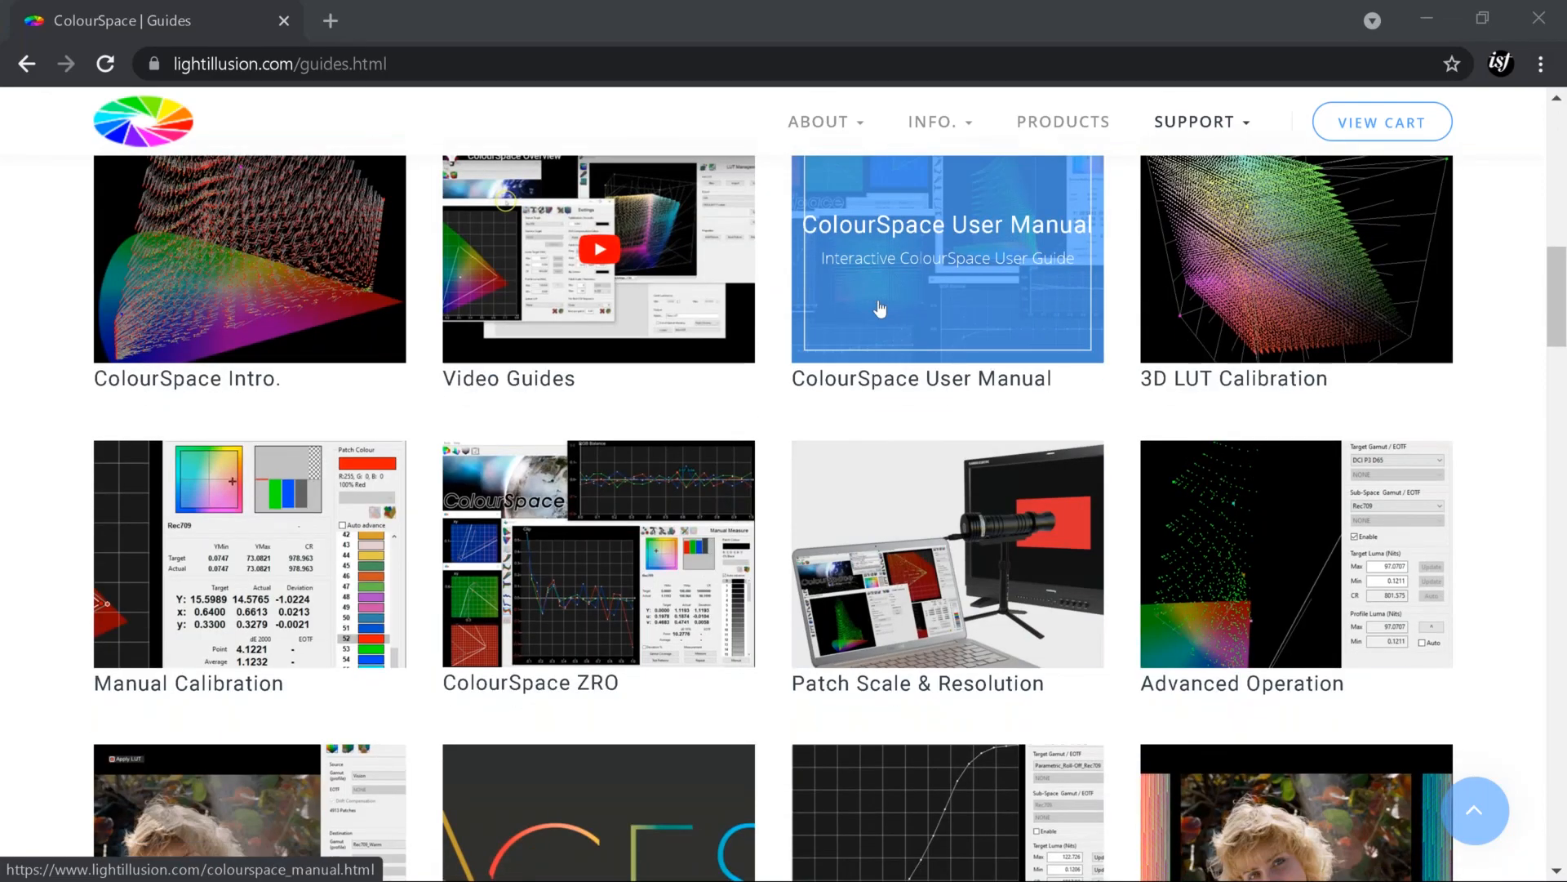
scroll(880, 308, up, 5)
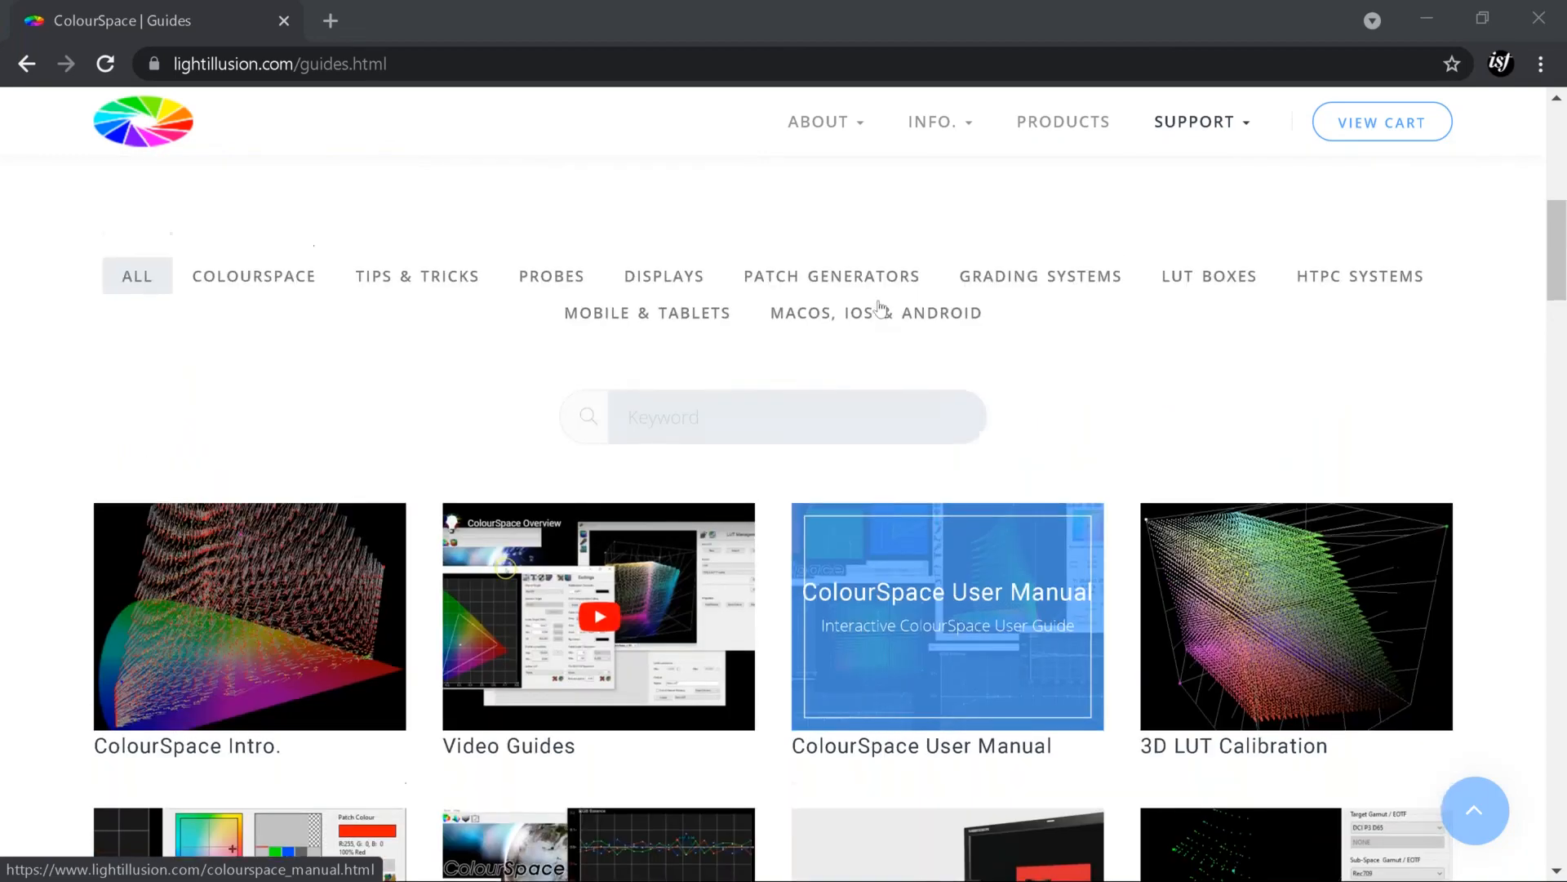
scroll(880, 309, down, 3)
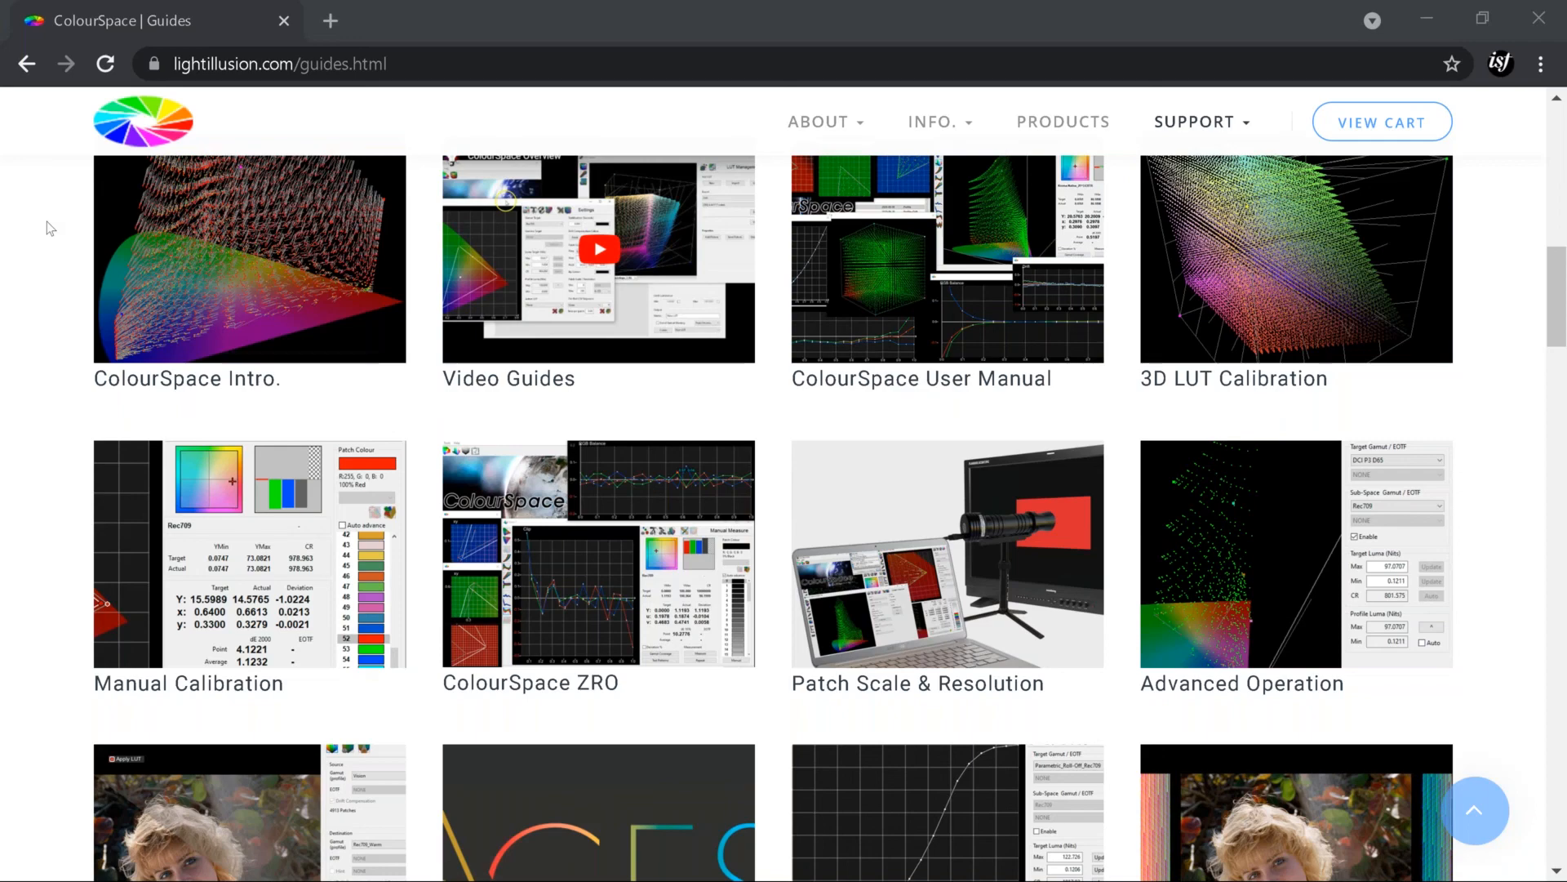
scroll(1205, 152, up, 9)
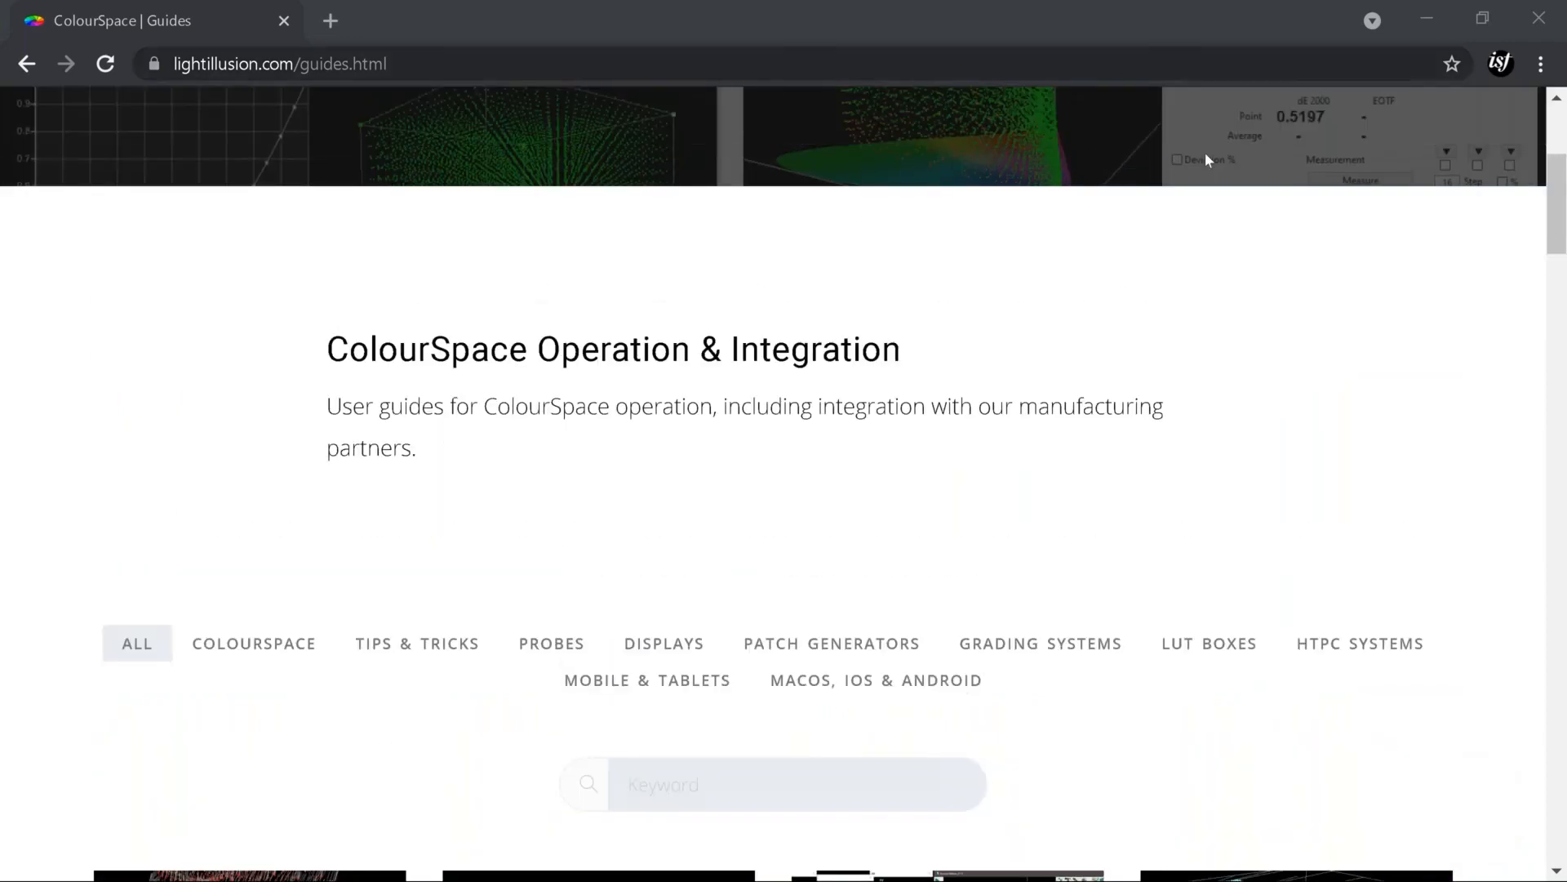
Open the Light Illusion User Forums and look through the recent topics and forum categories.
scroll(1192, 183, up, 5)
mouse_move(1193, 138)
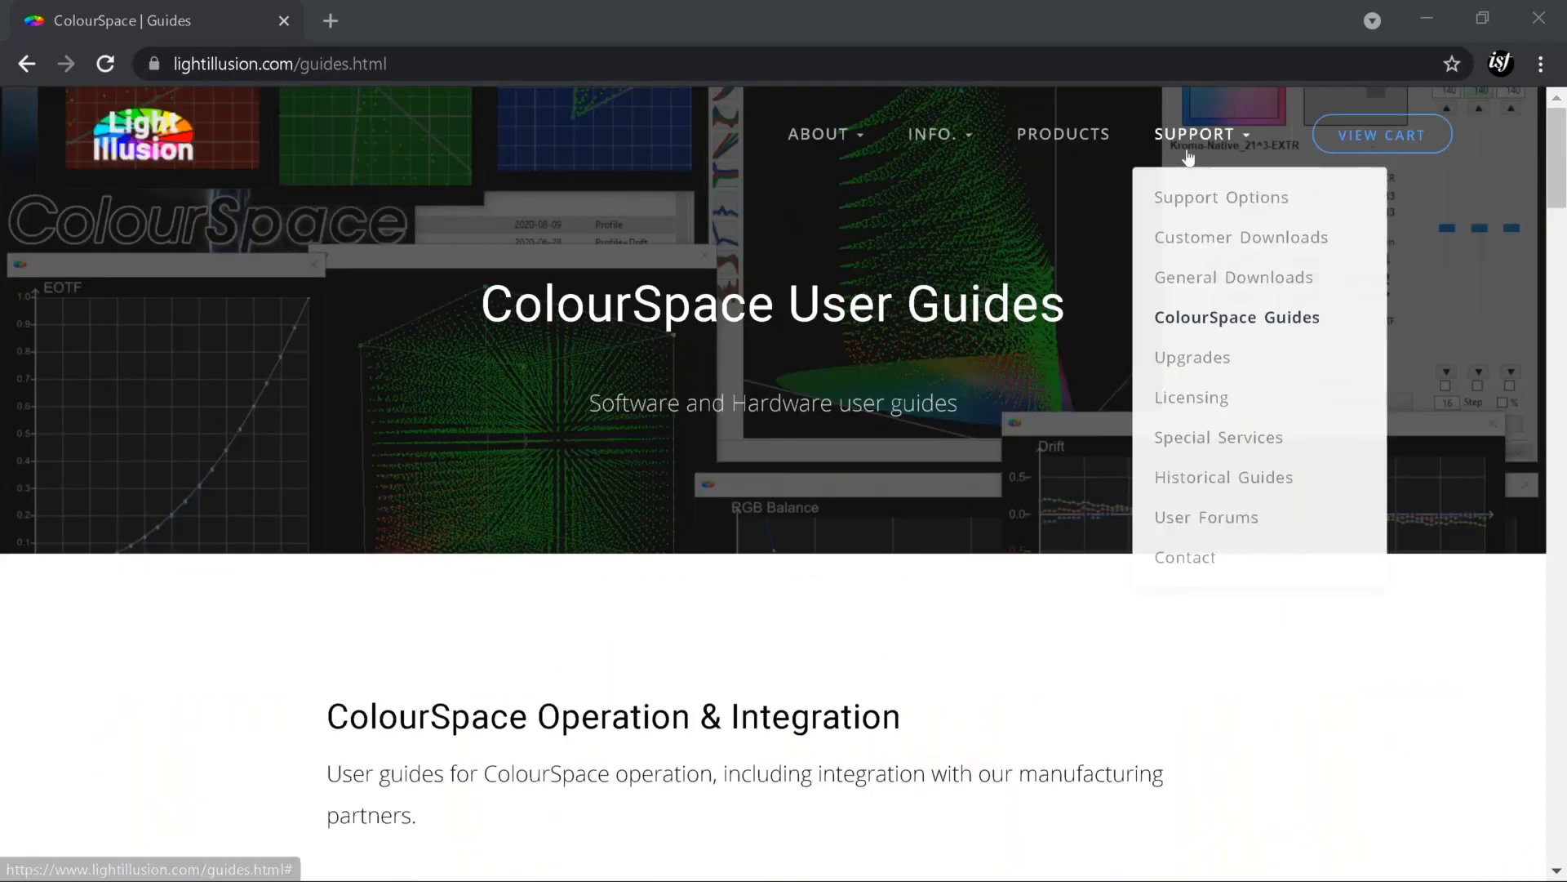
click(1224, 515)
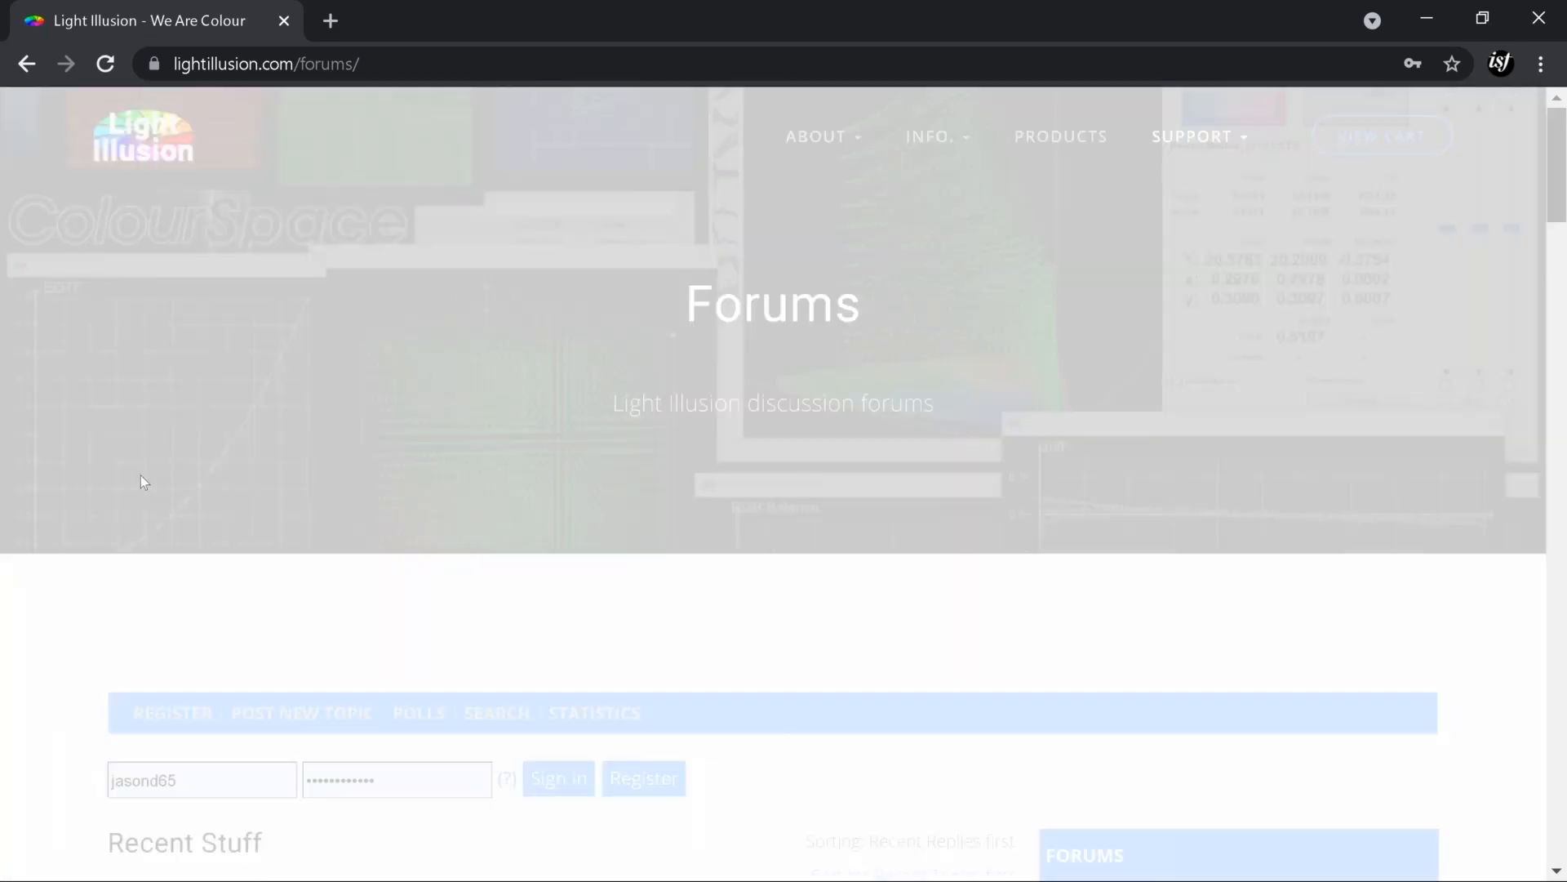
scroll(139, 473, down, 9)
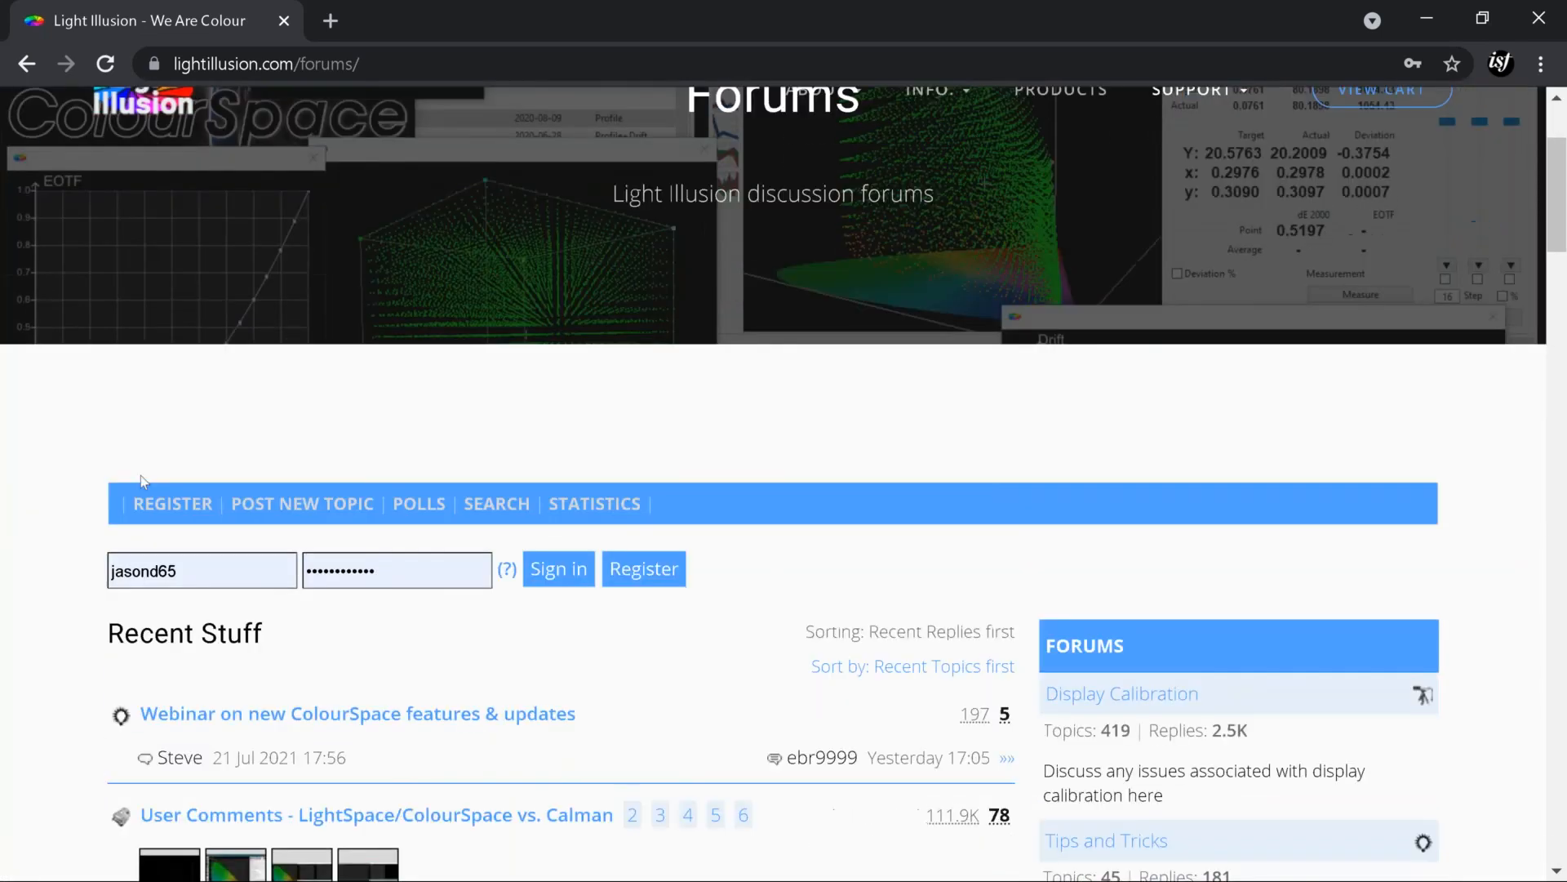
scroll(600, 490, up, 5)
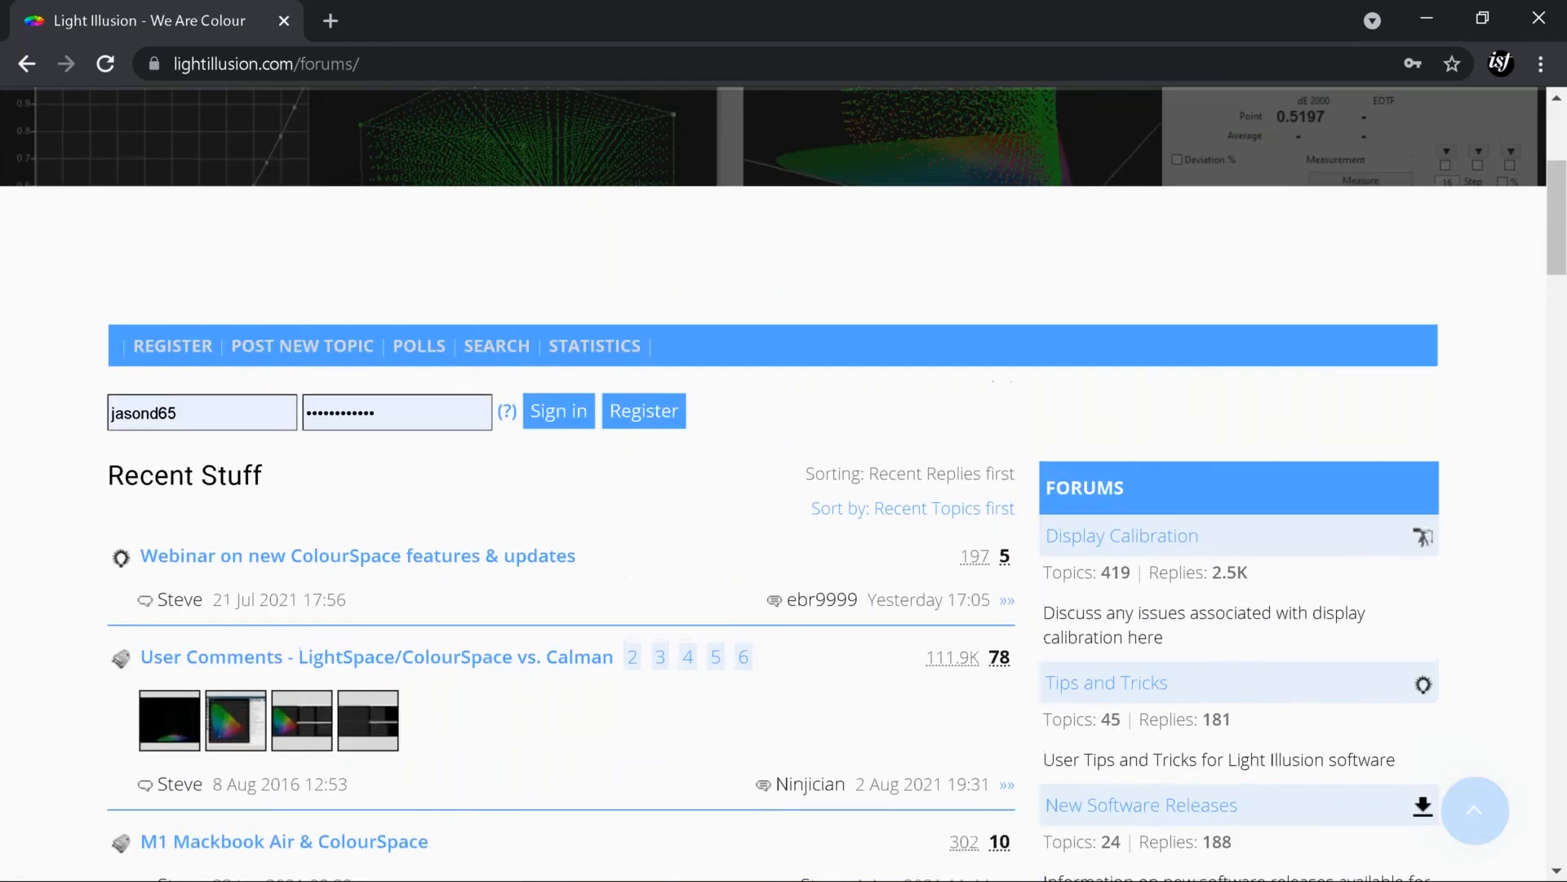